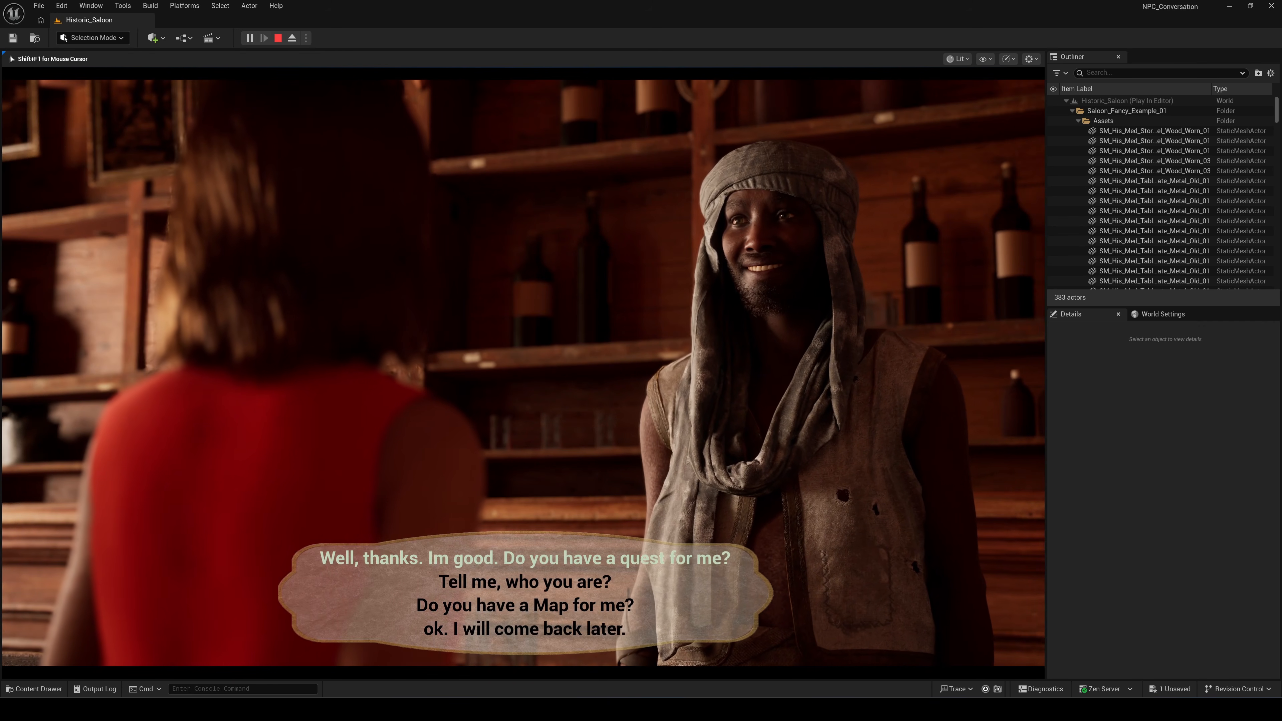
- Try out the NPC conversation demo by choosing the reply below the highlighted one
key("Down")
key("Return")
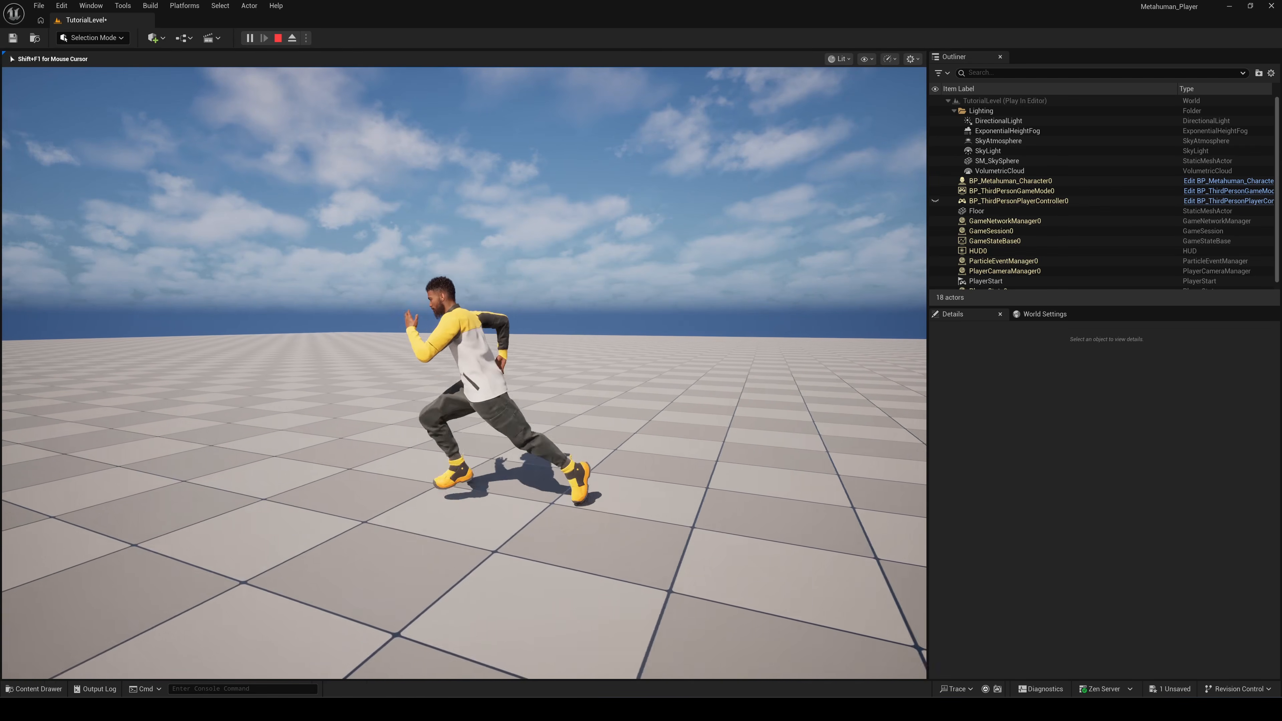
- Run the MetaHuman player character around the tutorial level, and end the play session
key("w")
key("d")
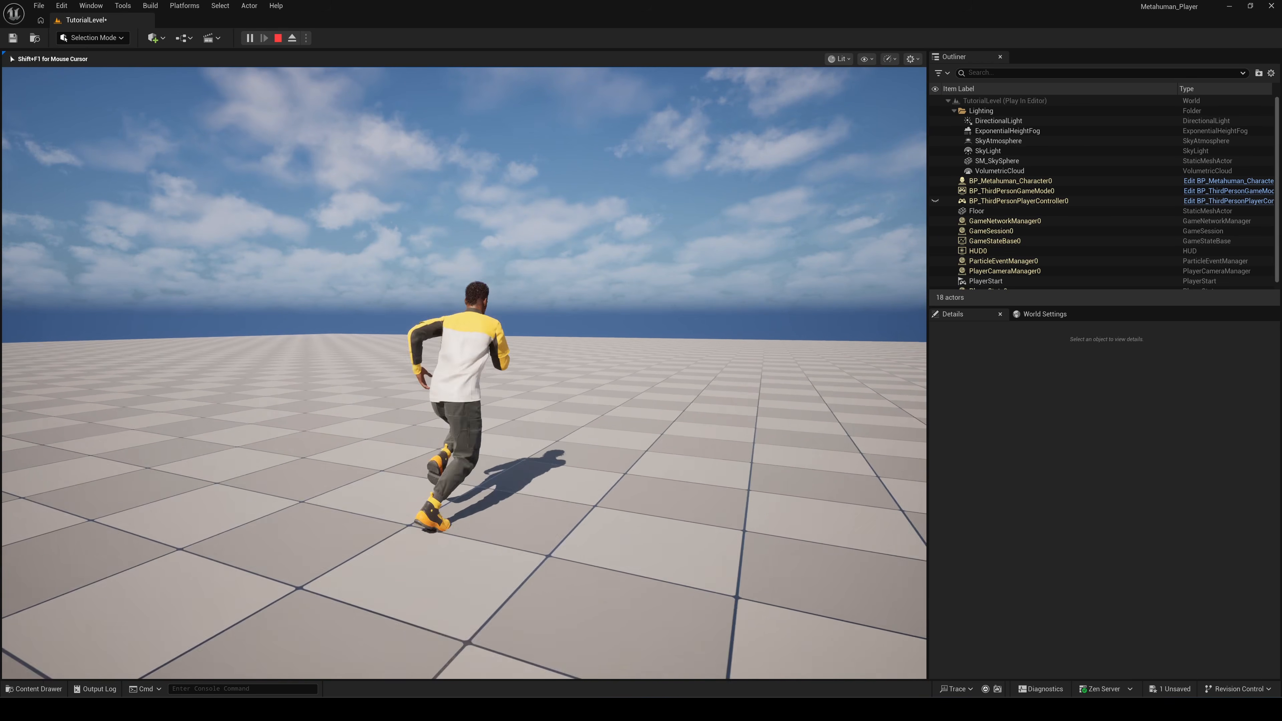
key("w")
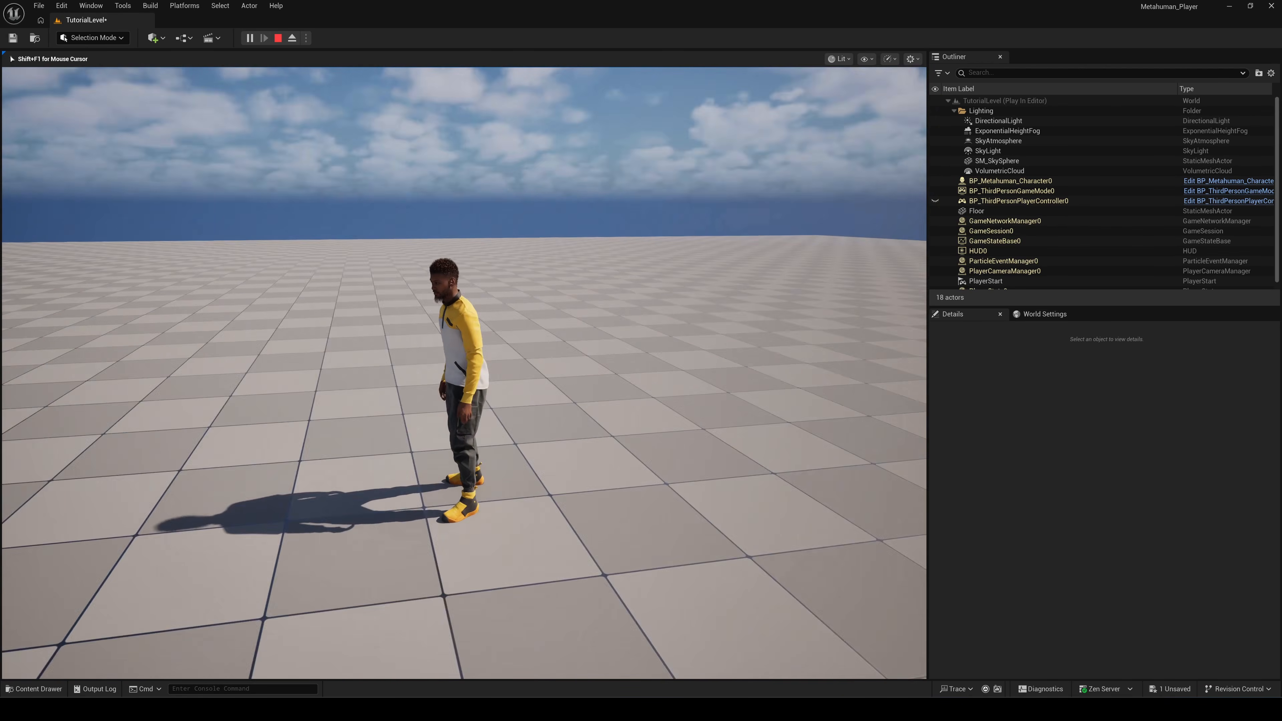
key("w")
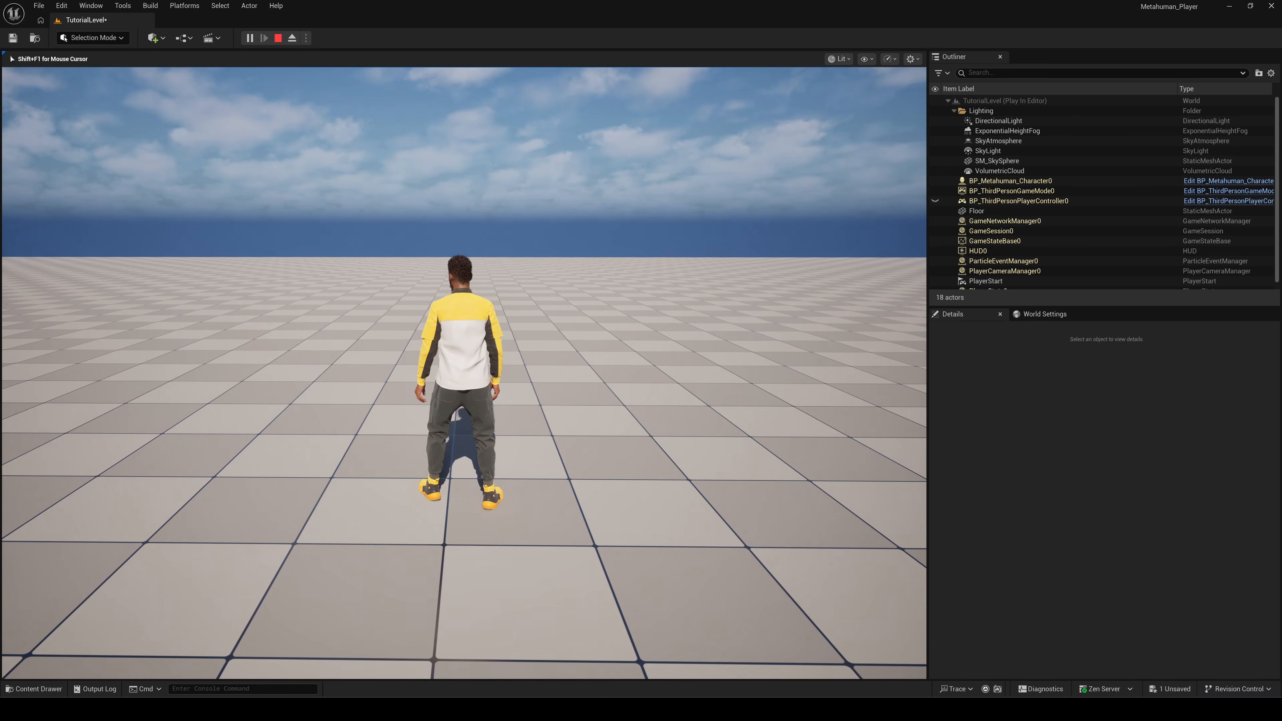
key("Escape")
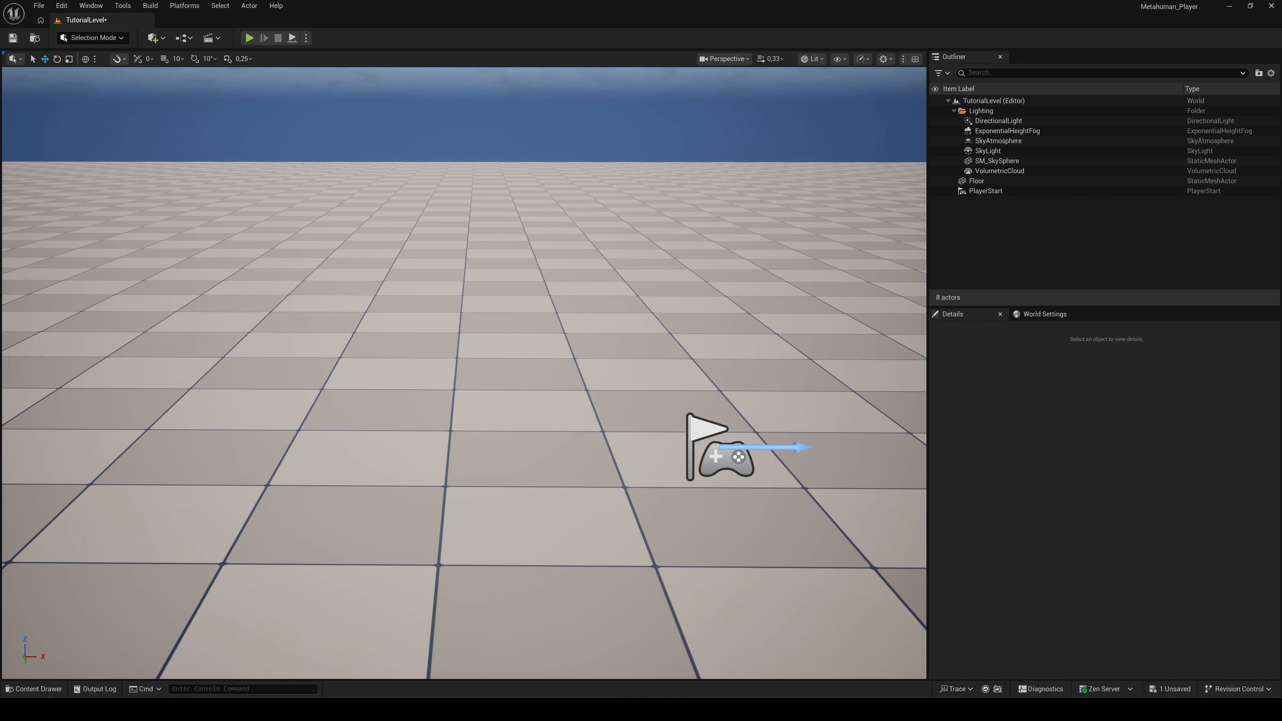
- Place BP_Metahuman_NPC from the Metahuman_NPC folder on the floor of the tutorial level
left_click(34, 688)
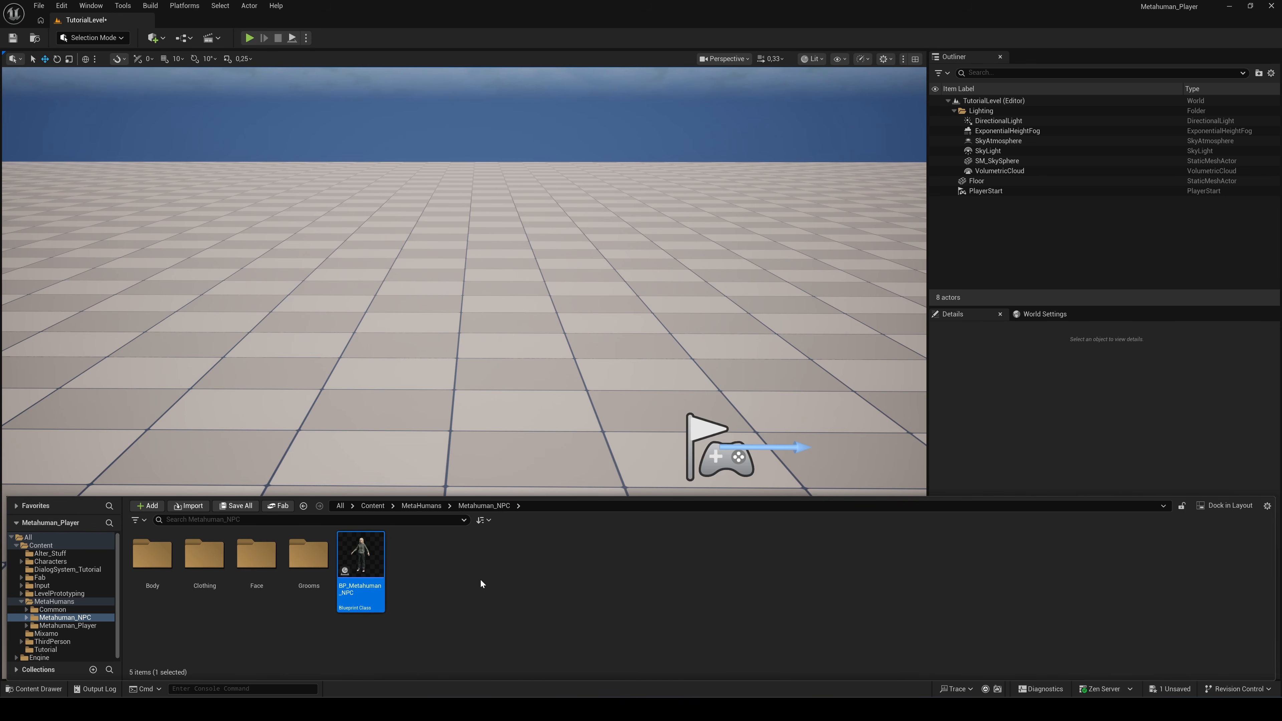
left_click_drag(383, 547, 478, 335)
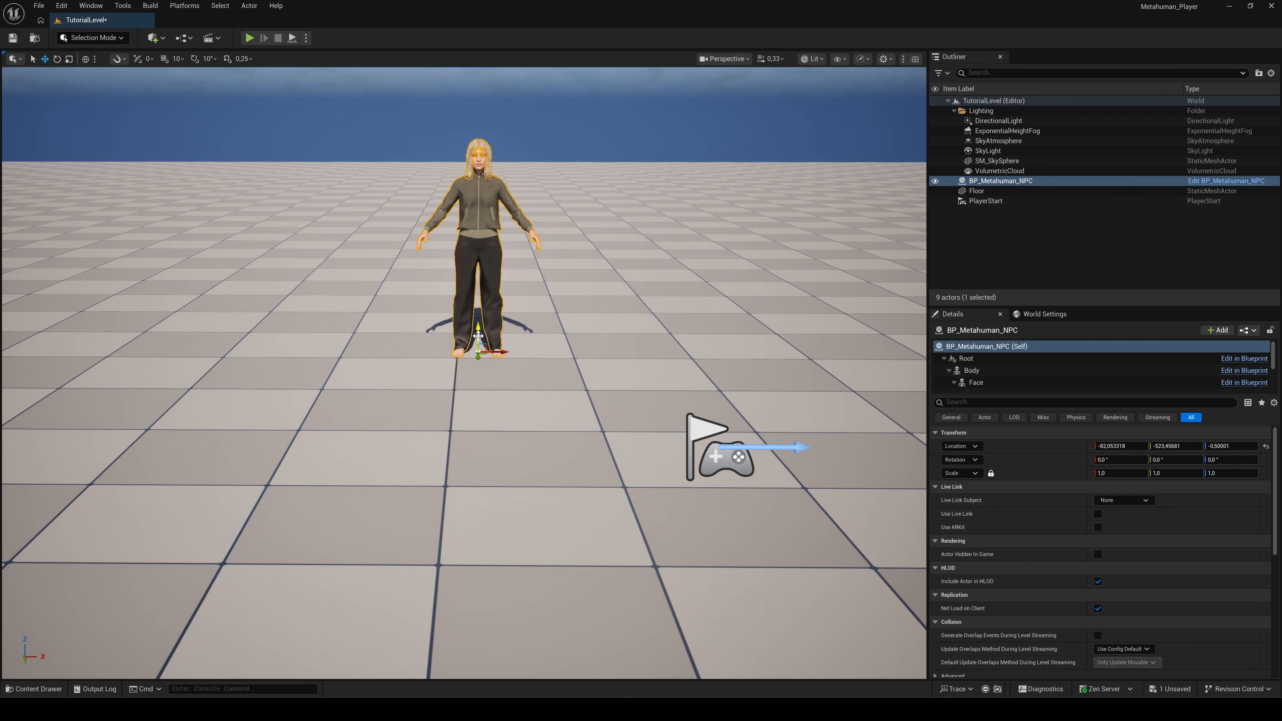
left_click(773, 319)
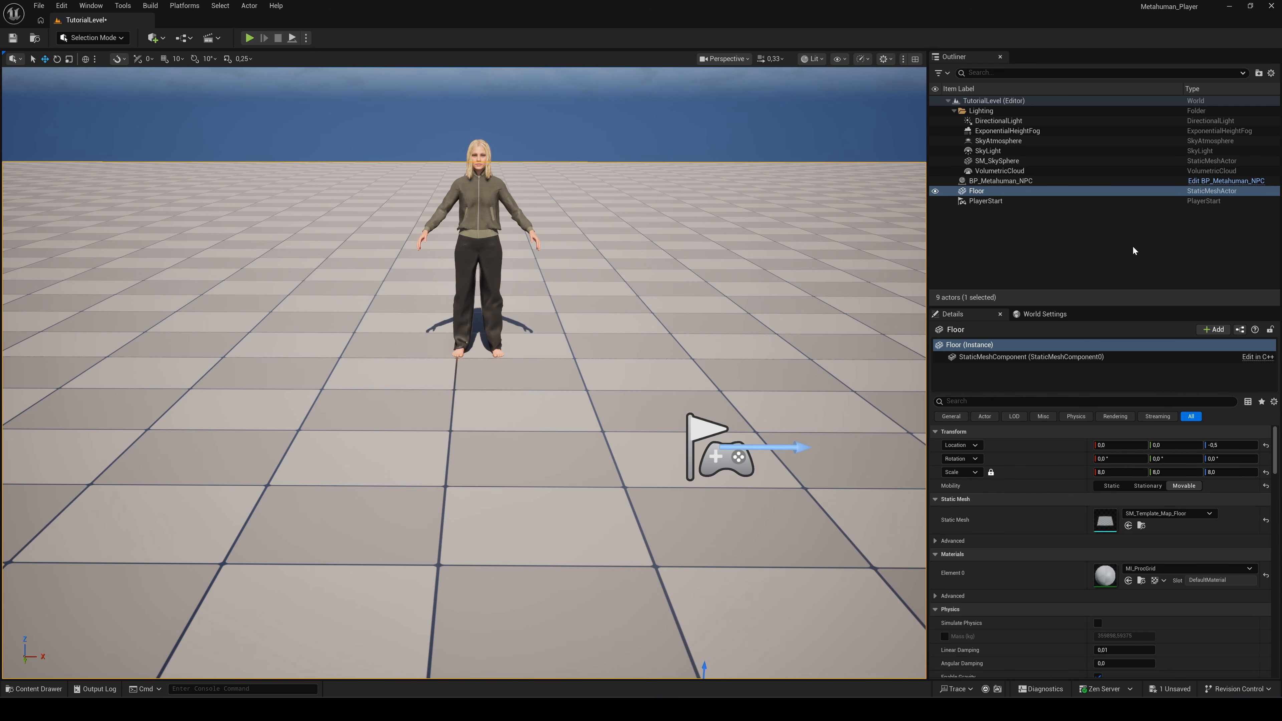
- Open the BP_Metahuman_NPC blueprint for editing and add a Capsule Collision component under Root
left_click(1245, 180)
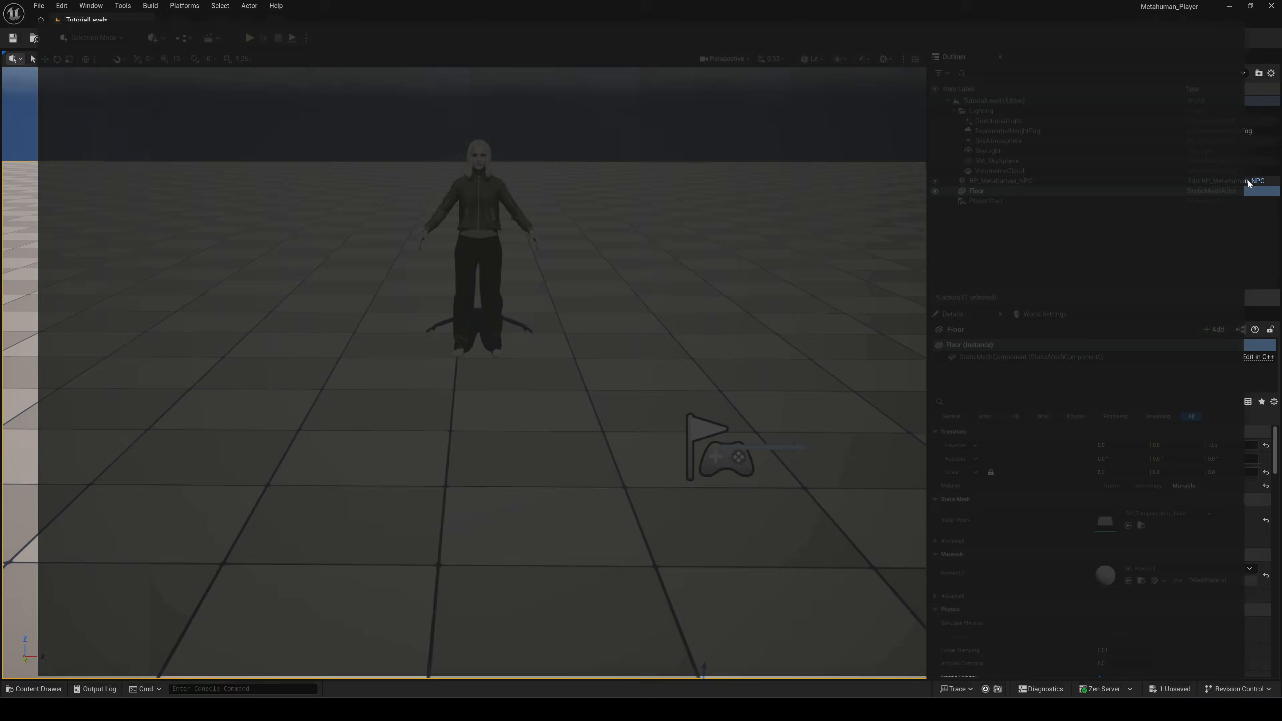
left_click(343, 58)
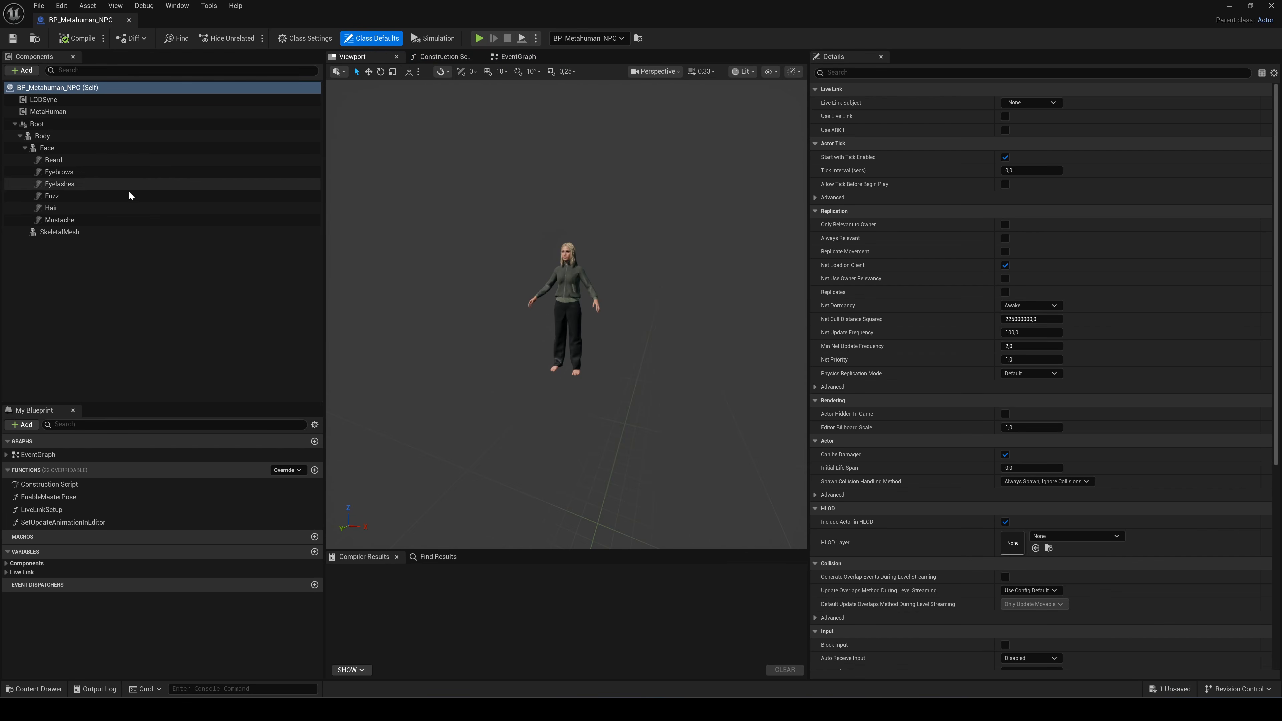
left_click(36, 124)
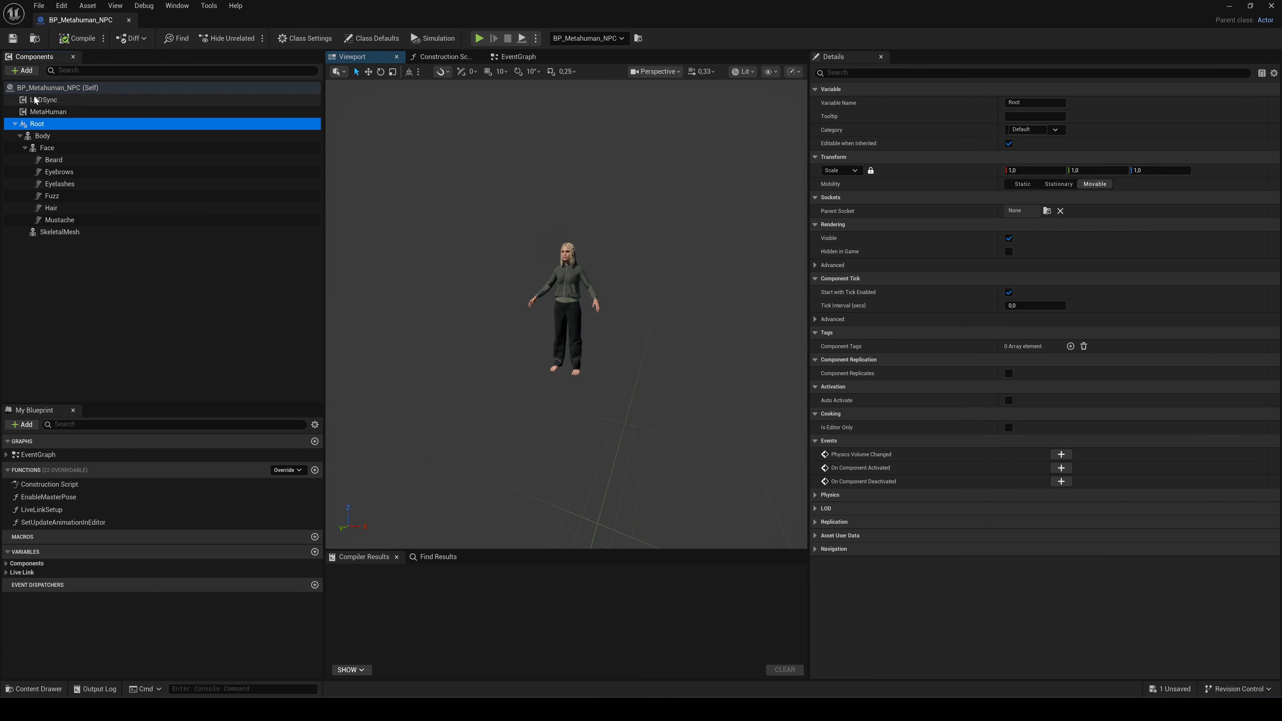
left_click(23, 71)
type("c")
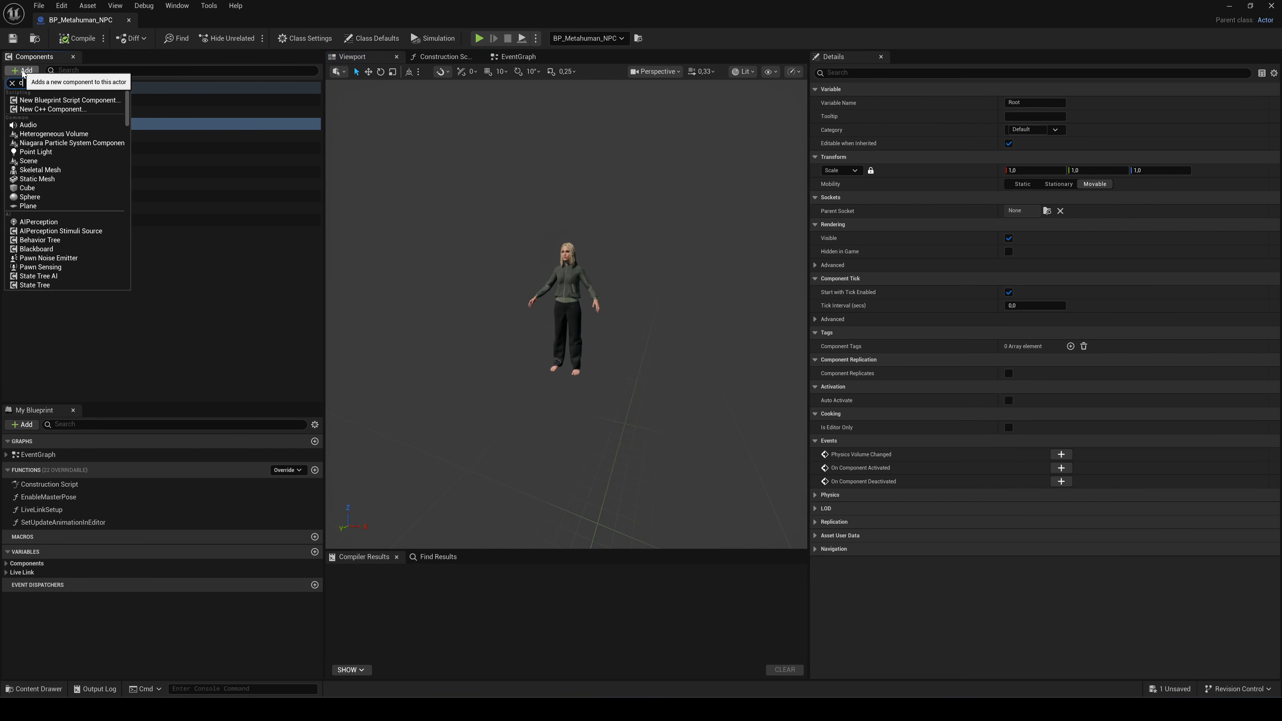
type("oll")
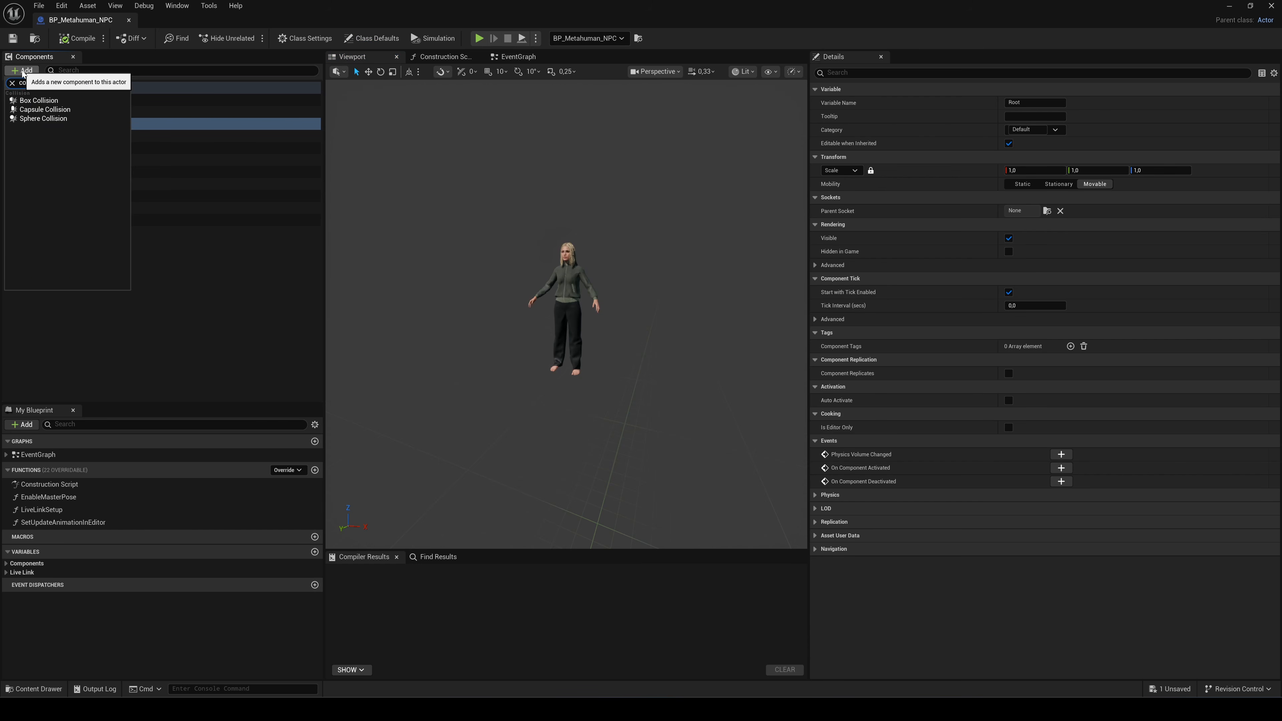
key("Down")
key("Return")
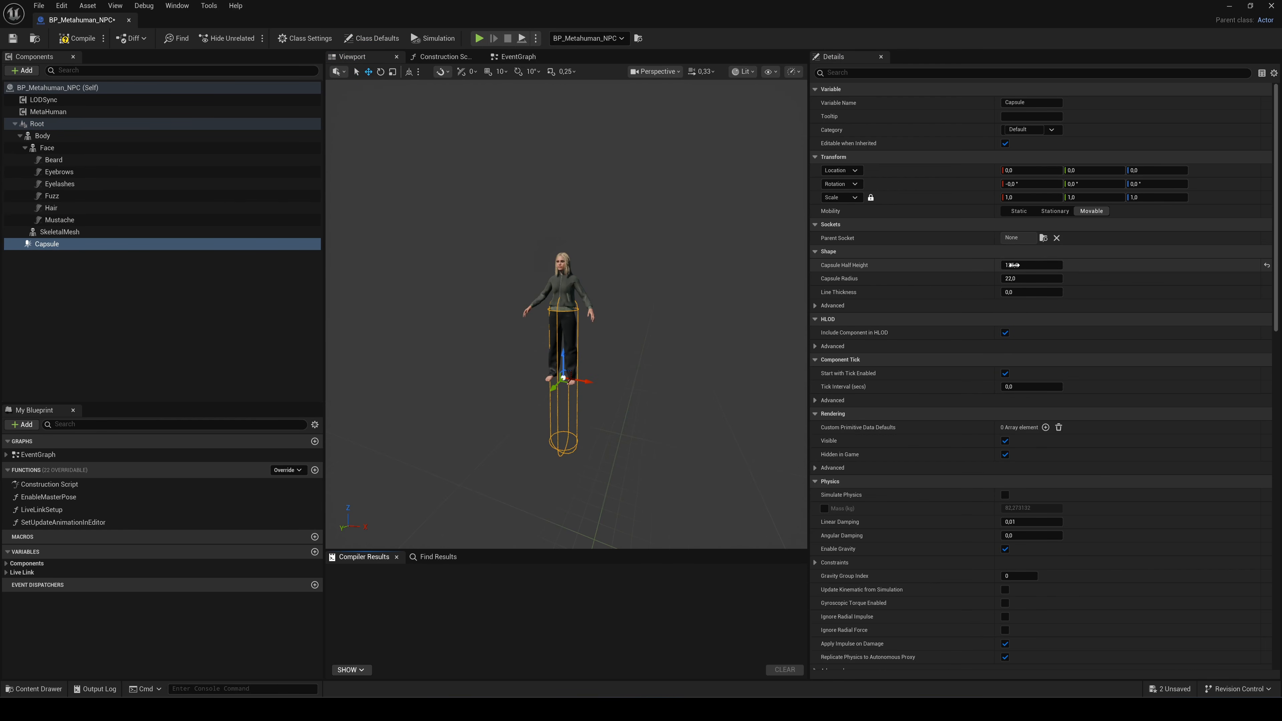
- Set the capsule's half height to 175, its radius to 125 and its Z location to 50
left_click(1030, 265)
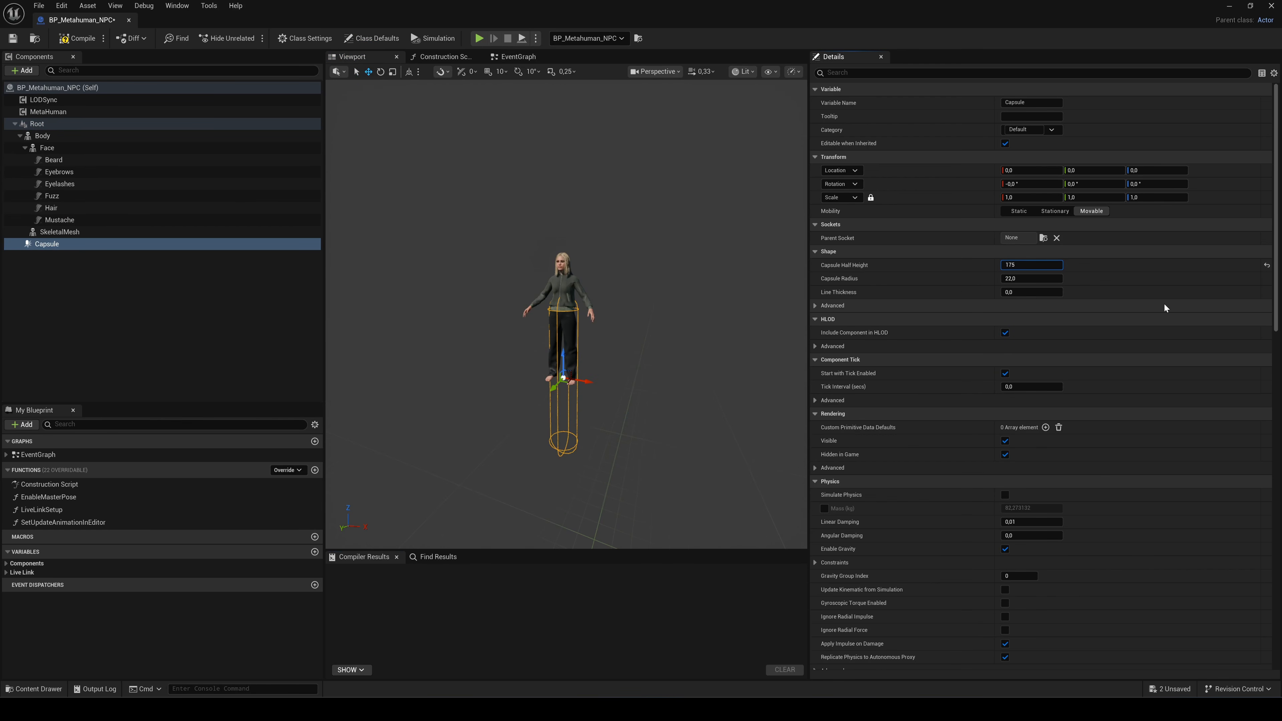
type("175")
key("Return")
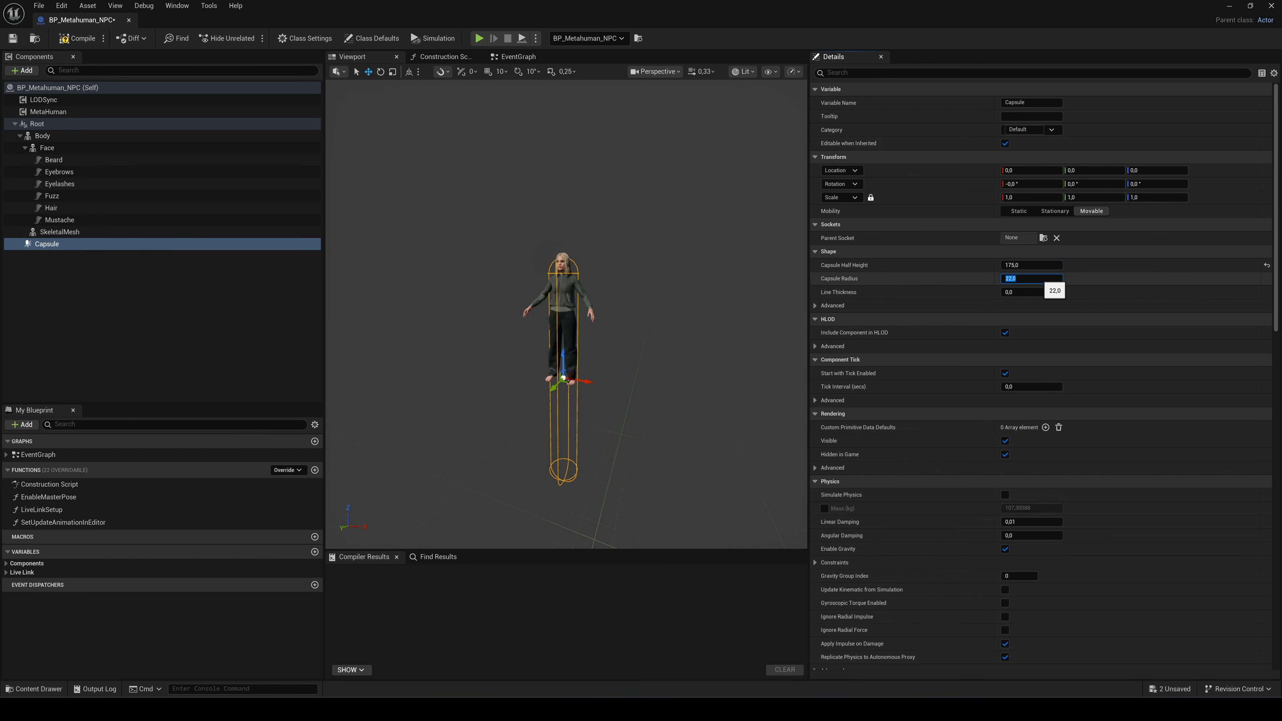
key("Return")
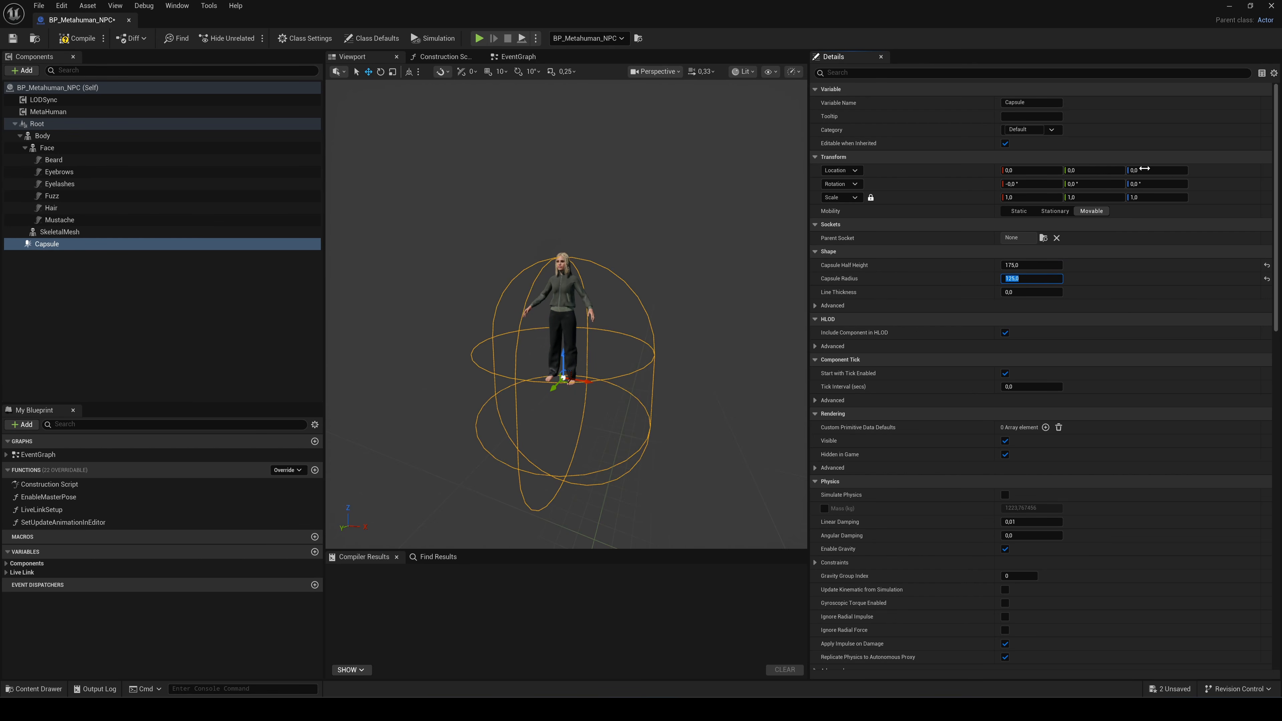
left_click(1145, 170)
key("Return")
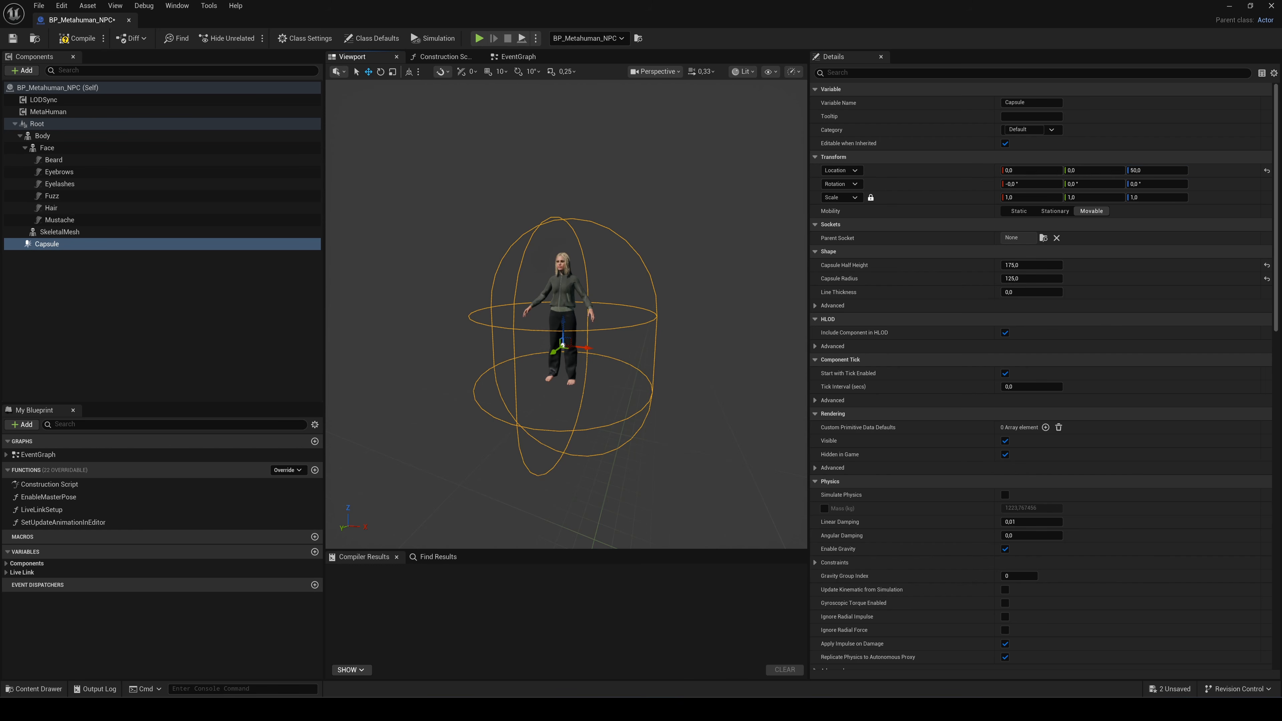
left_click(635, 201)
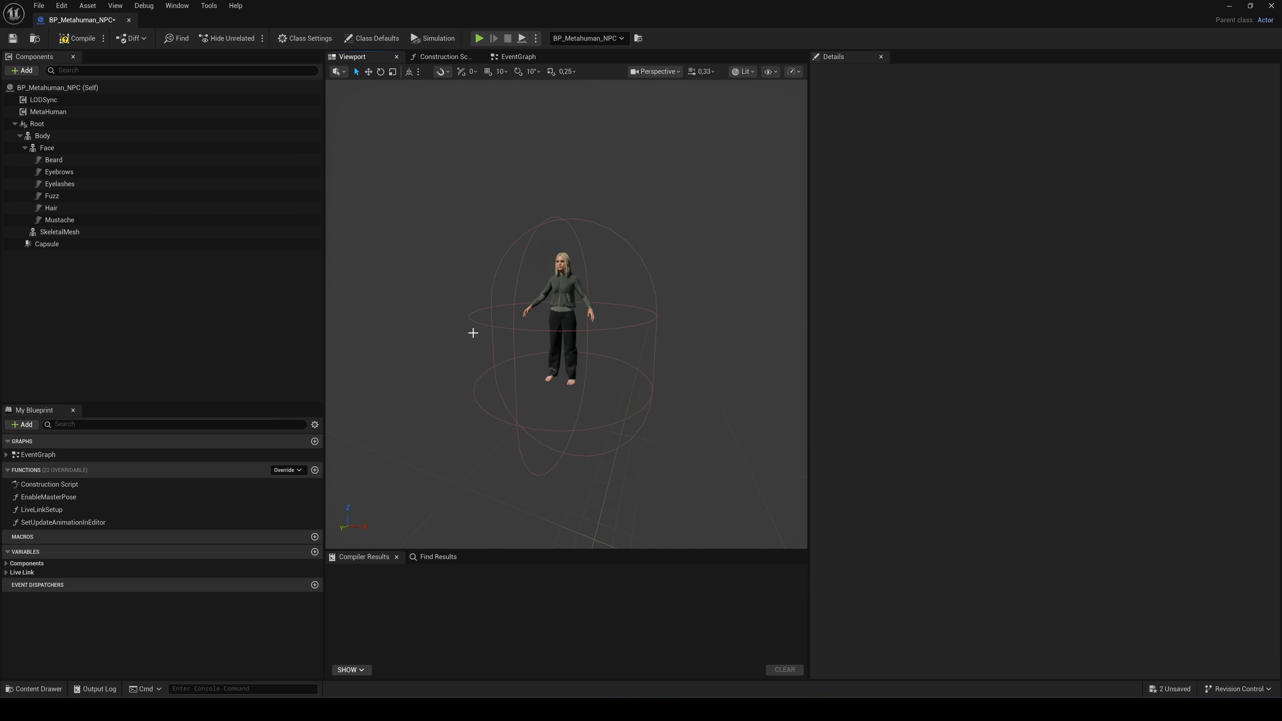
- Give the capsule a Custom collision preset that ignores everything except Pawn, which is set to Overlap
left_click(47, 244)
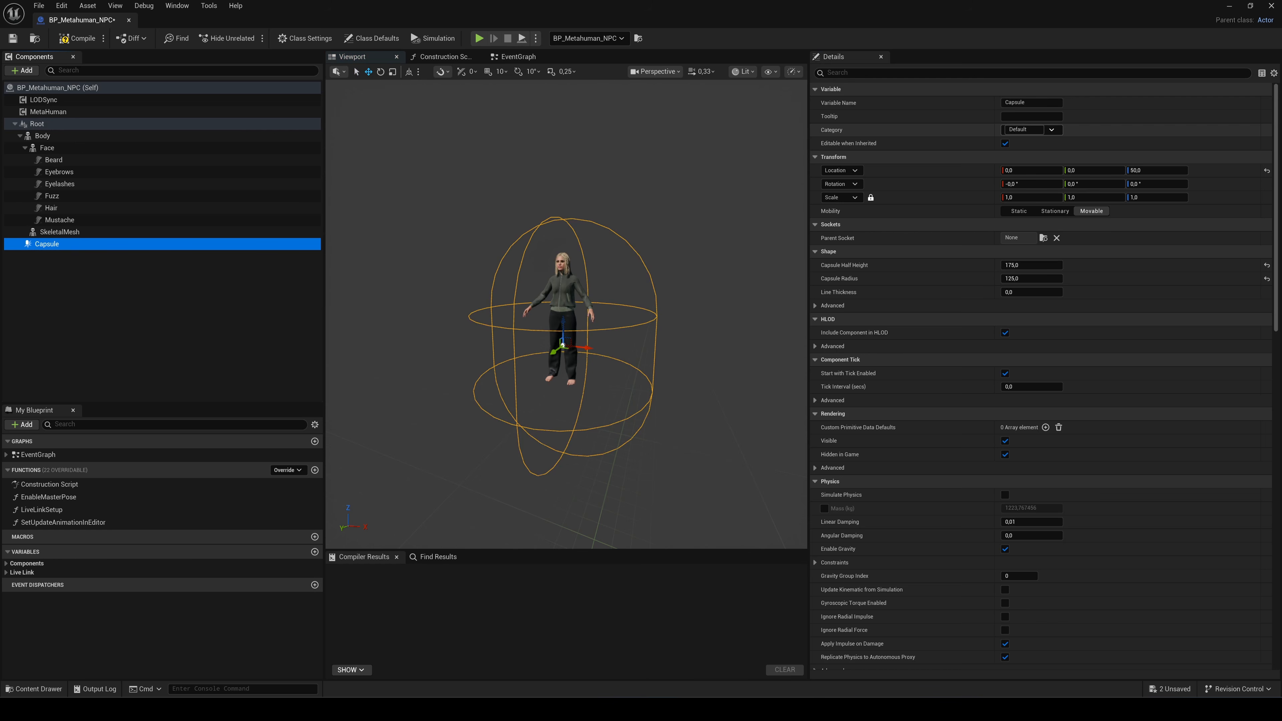
left_click(1015, 73)
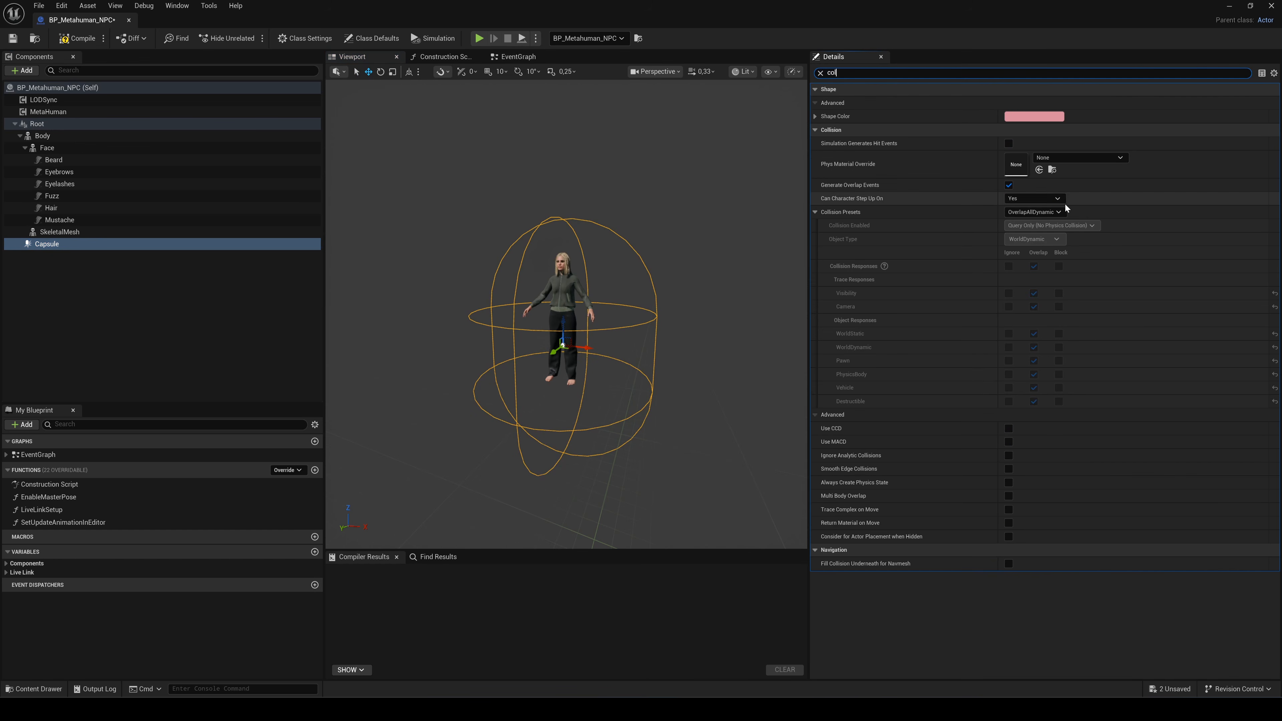
left_click(1058, 212)
left_click(1042, 223)
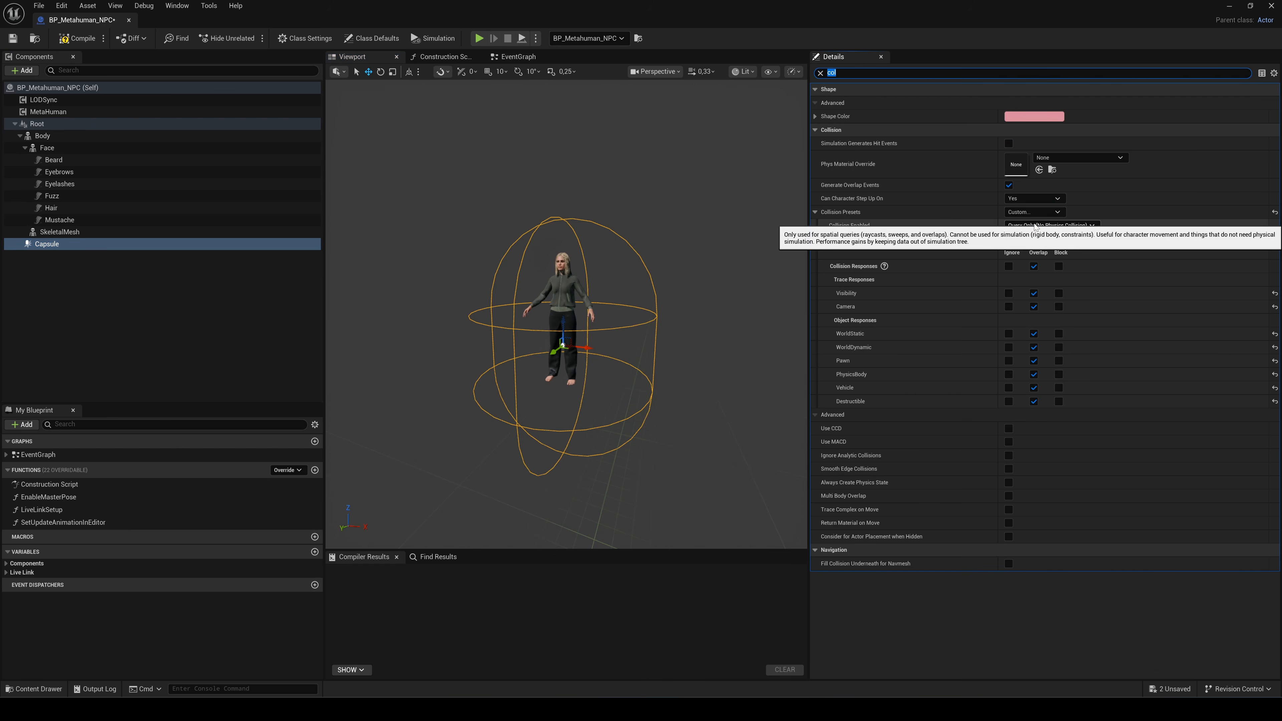
left_click(1009, 266)
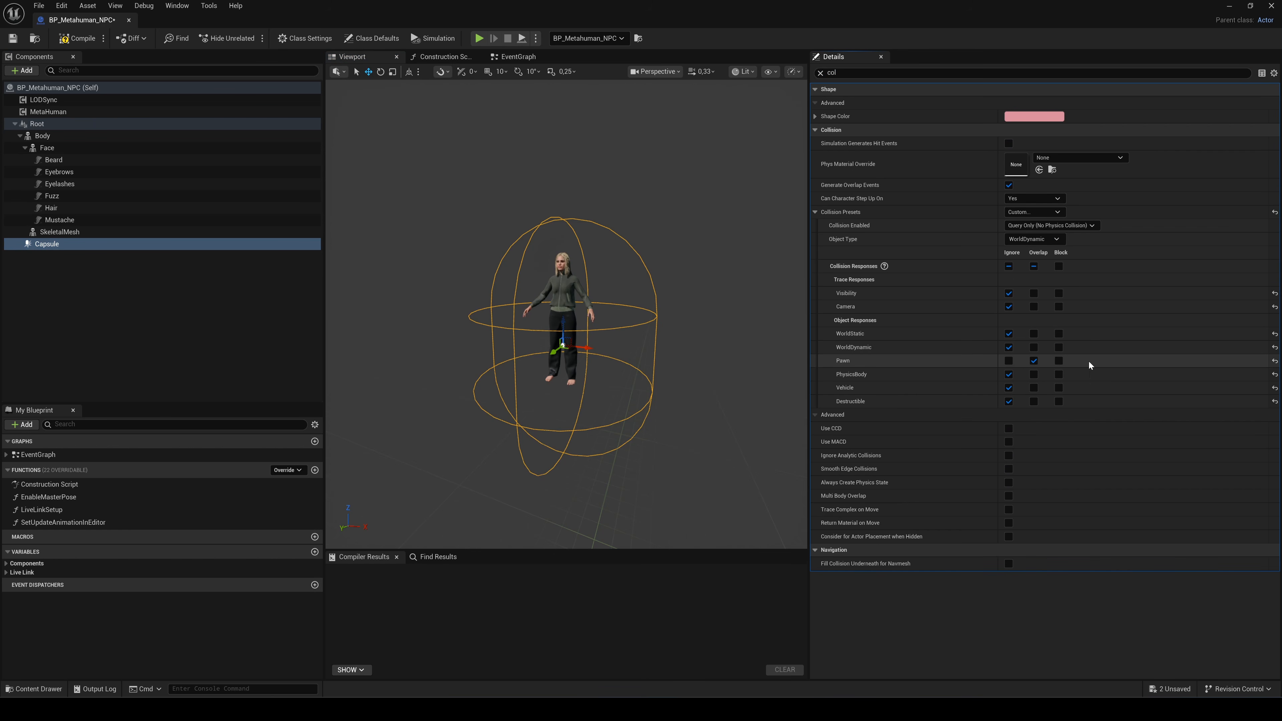
- Set the Body mesh's collision preset to BlockAll, and compile and save the blueprint
left_click(43, 136)
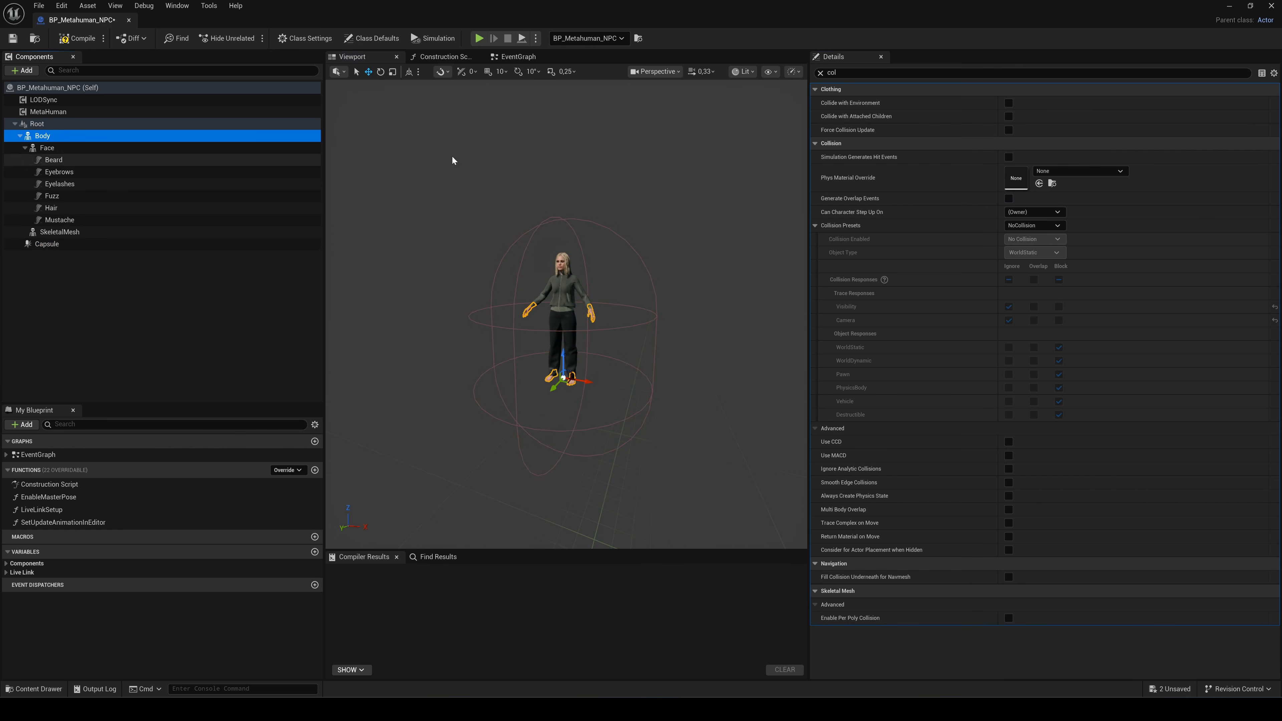
left_click(1053, 226)
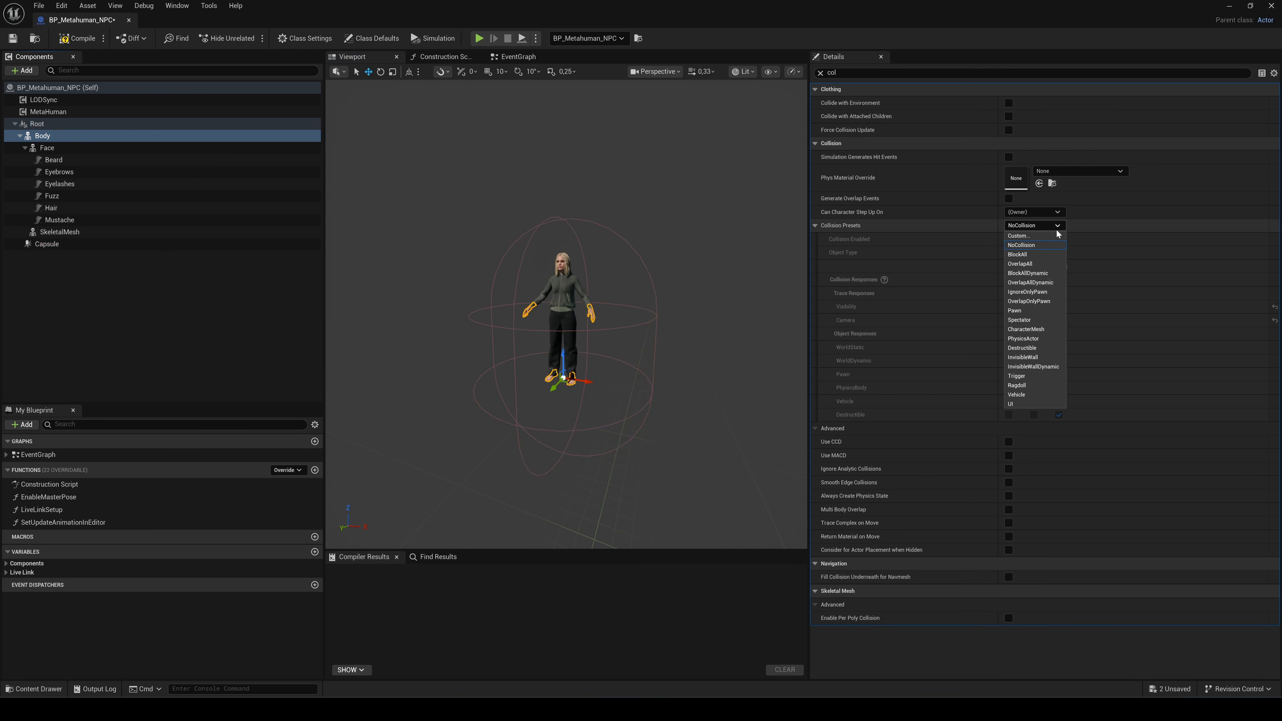
left_click(1018, 255)
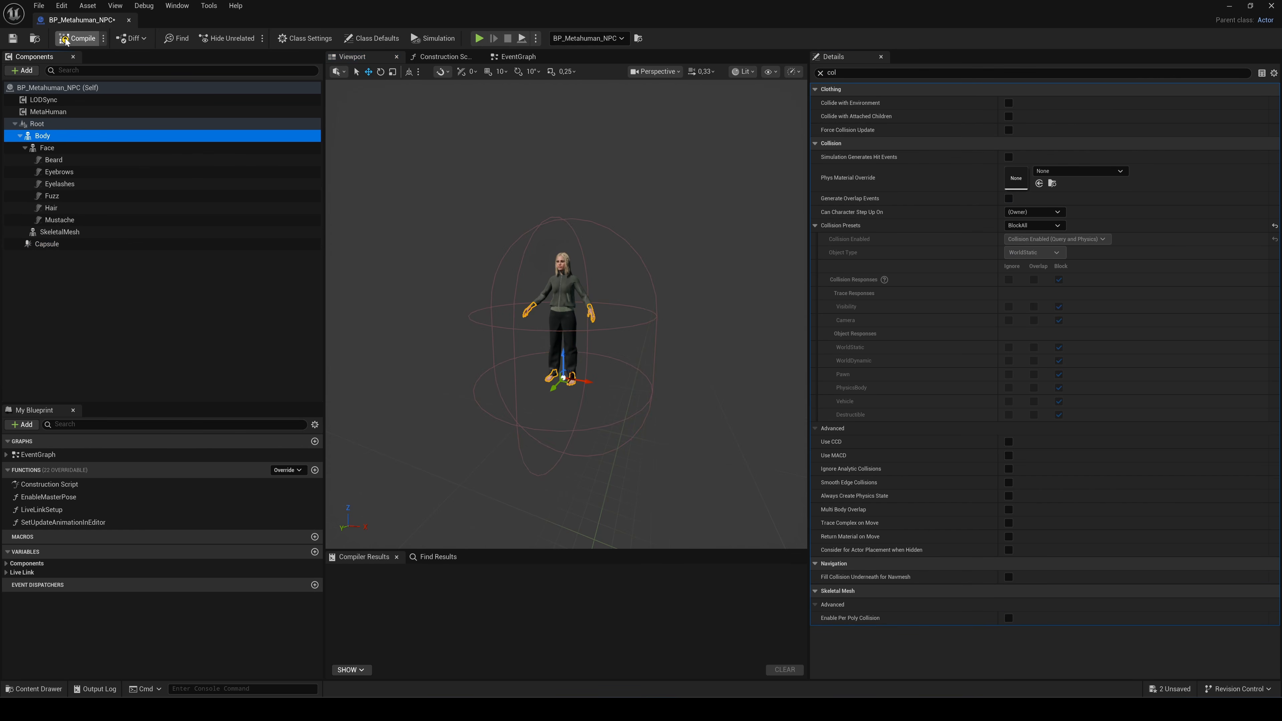
left_click(13, 39)
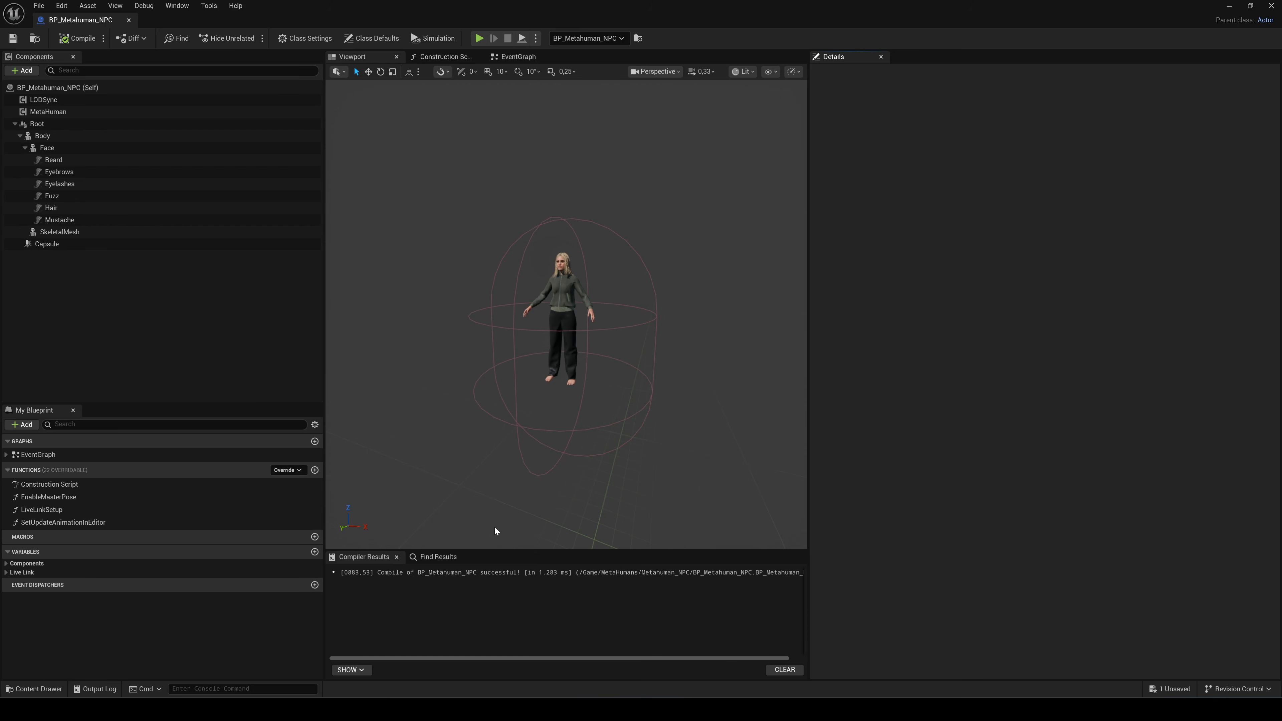
- Create a new material named ButtonRing in the DialogSystem_Tutorial folder
left_click(34, 689)
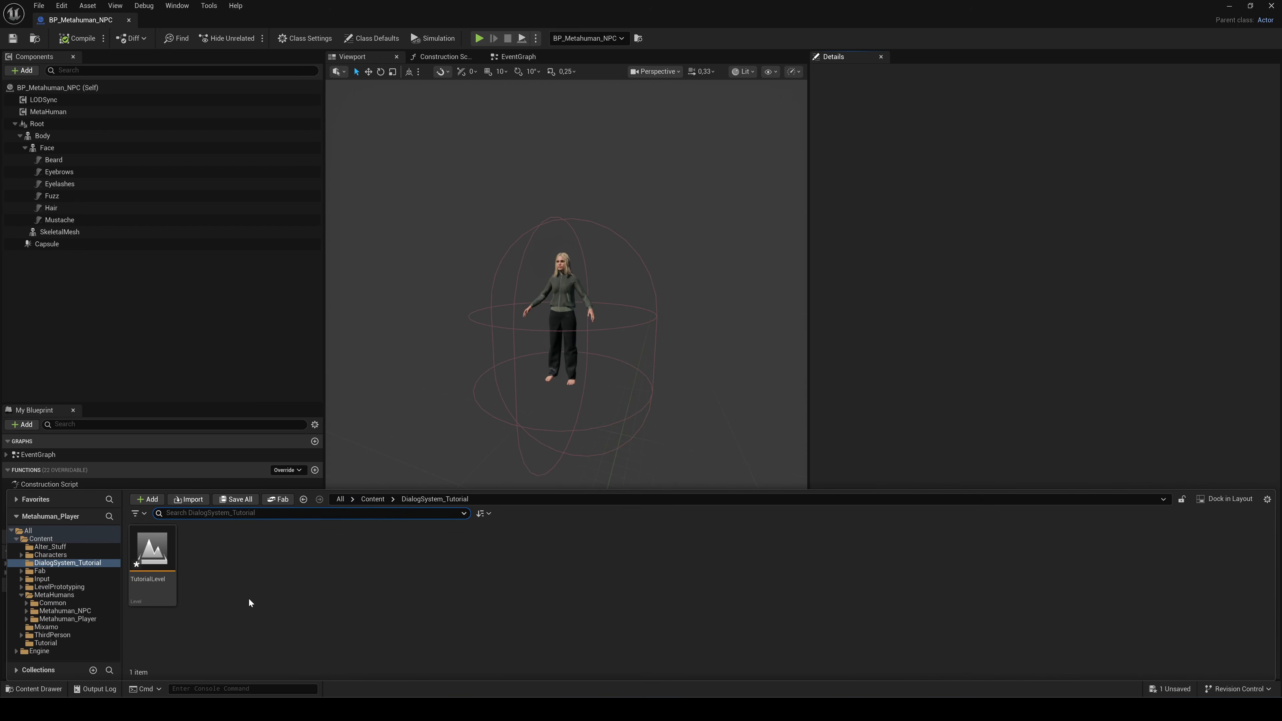
right_click(254, 585)
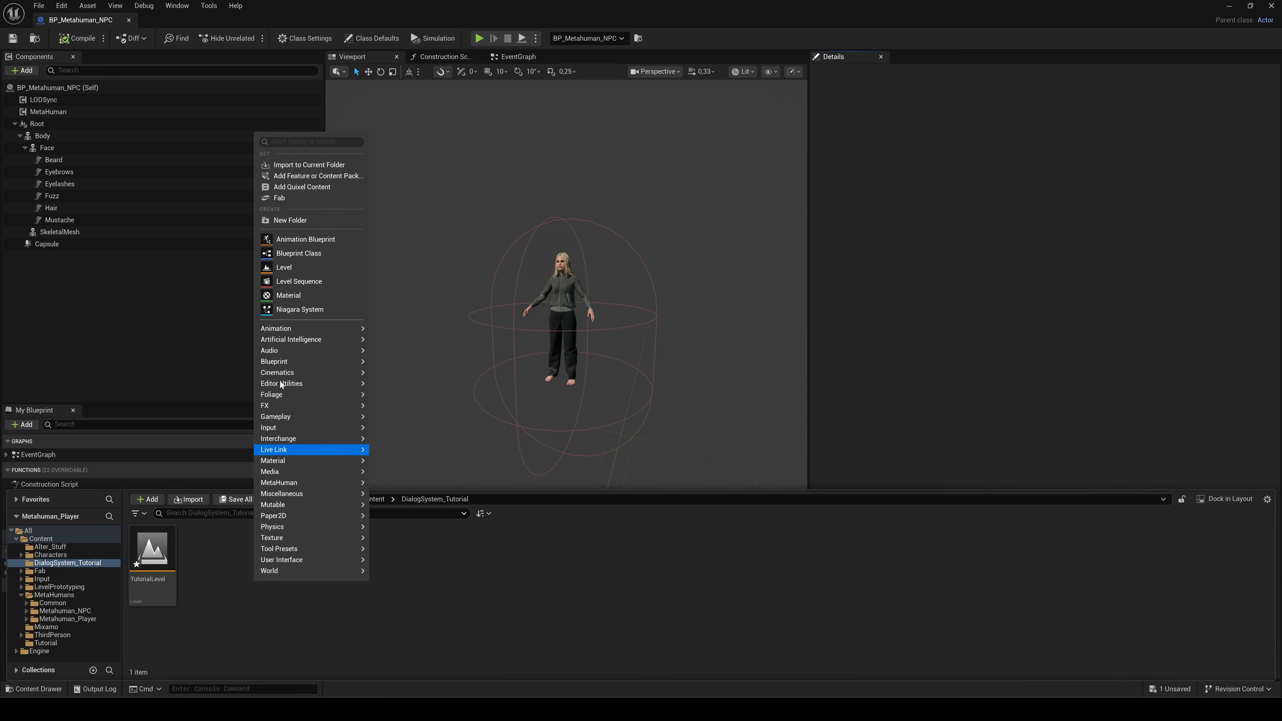
left_click(302, 298)
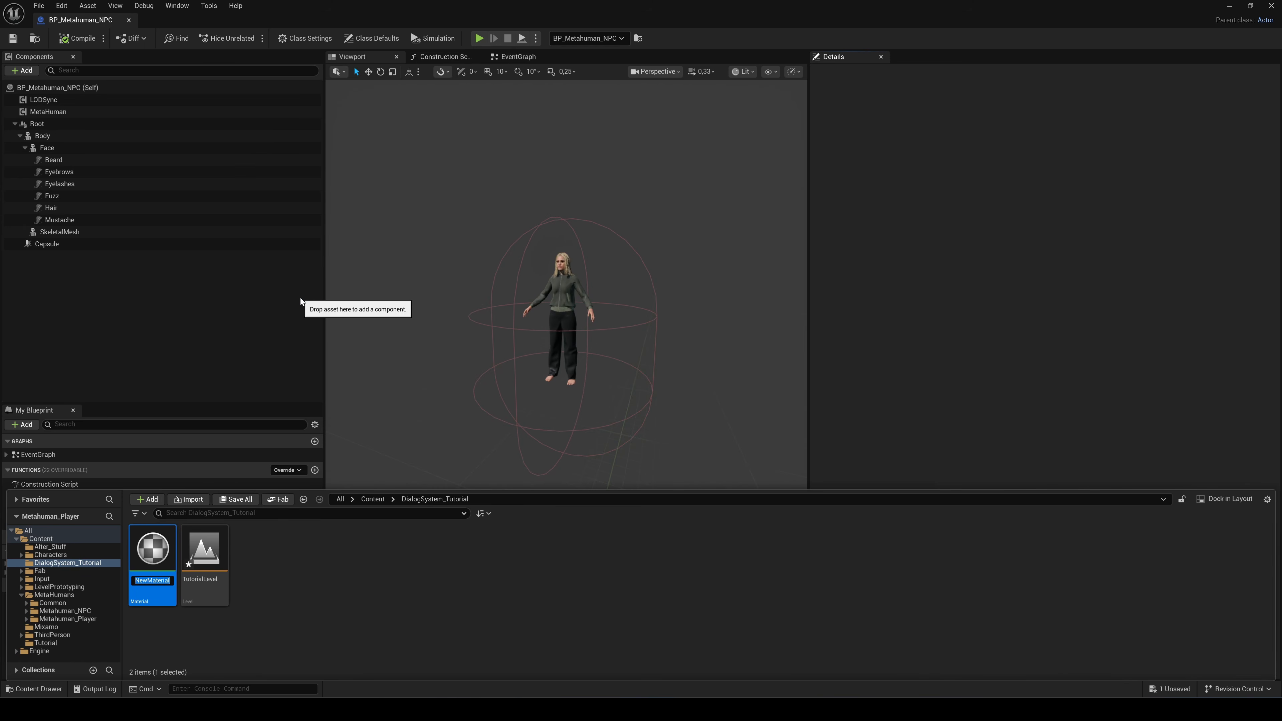
type("ButtonRing")
key("Return")
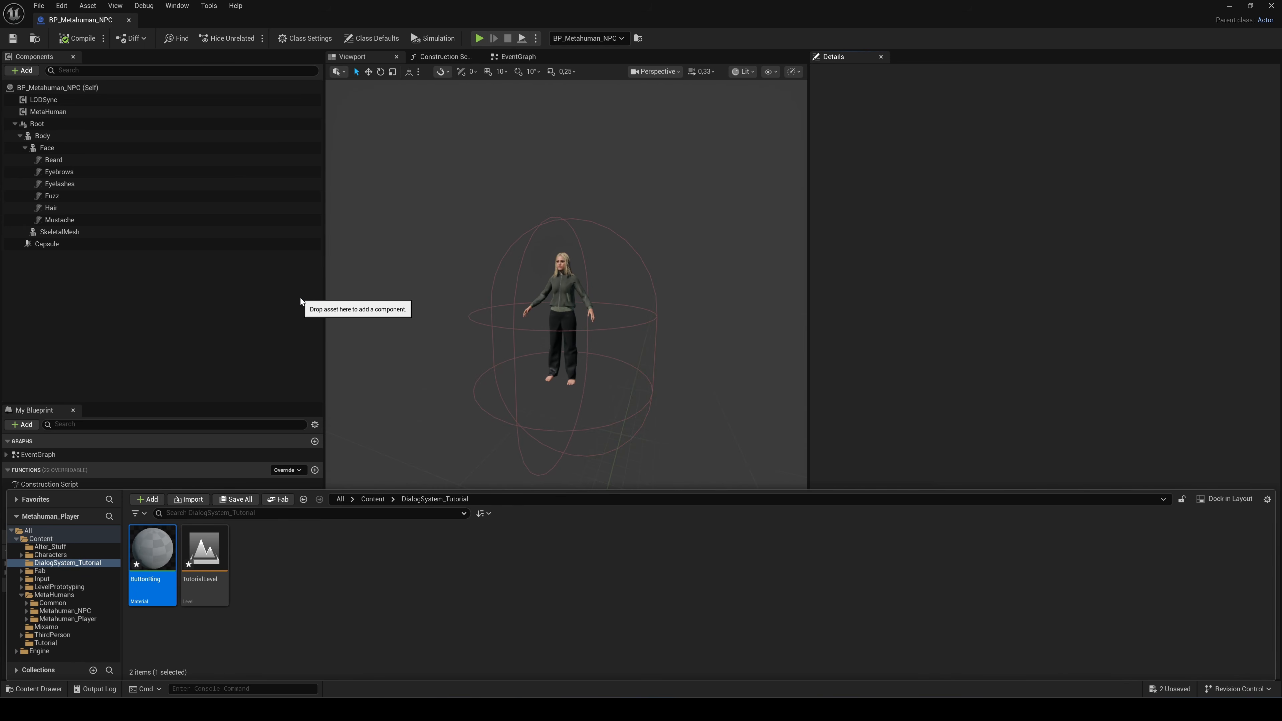
- Open the ButtonRing material, add a Constant3Vector node and connect its output to Base Color
double_click(148, 543)
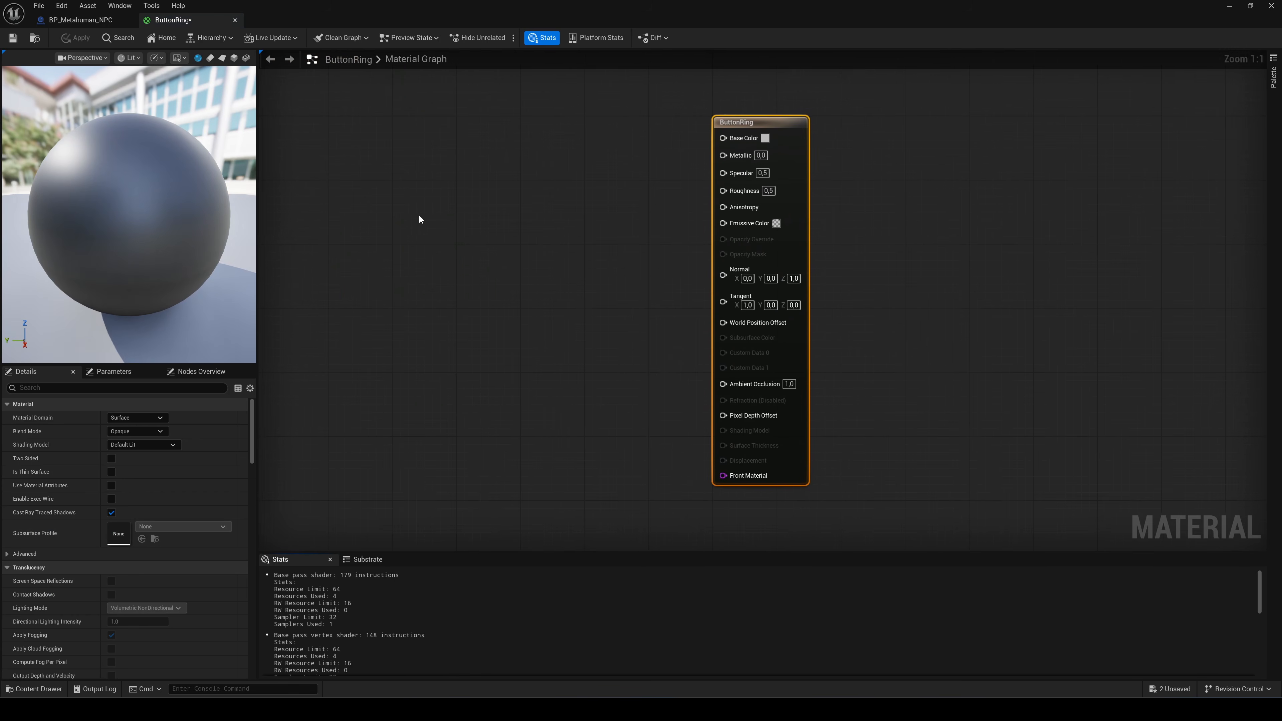
right_click(415, 196)
type("constant")
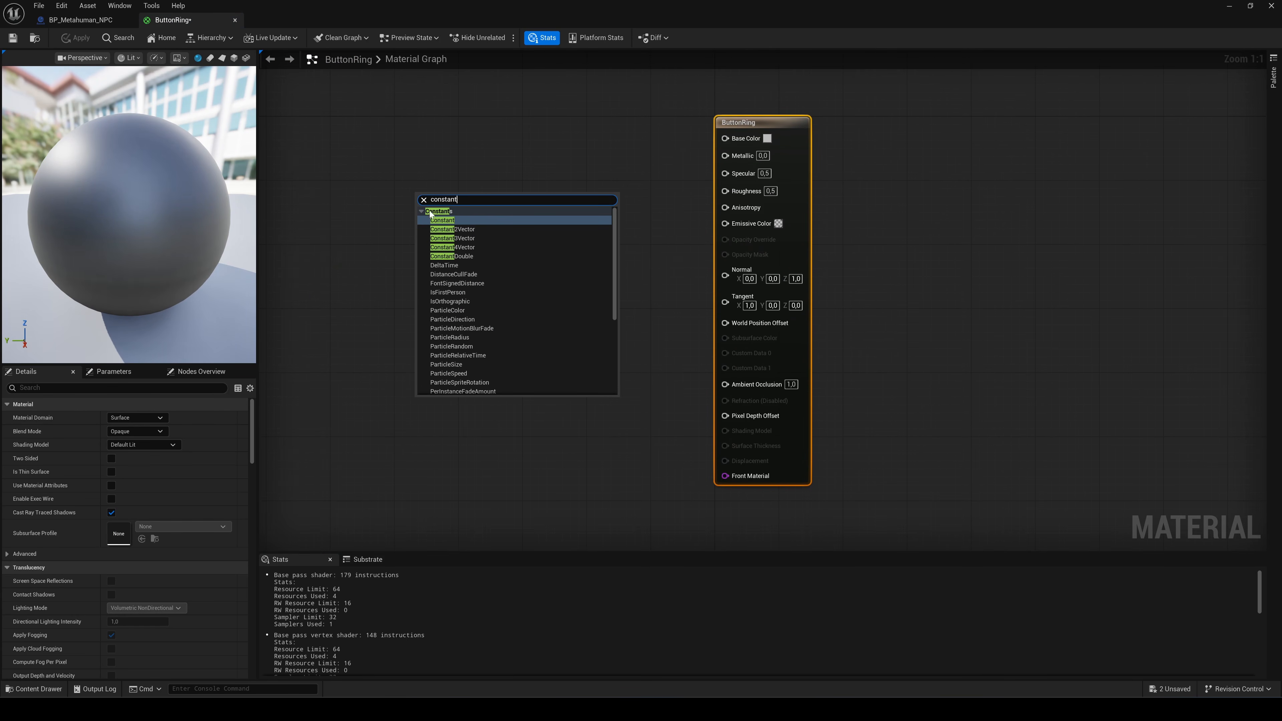
left_click(449, 238)
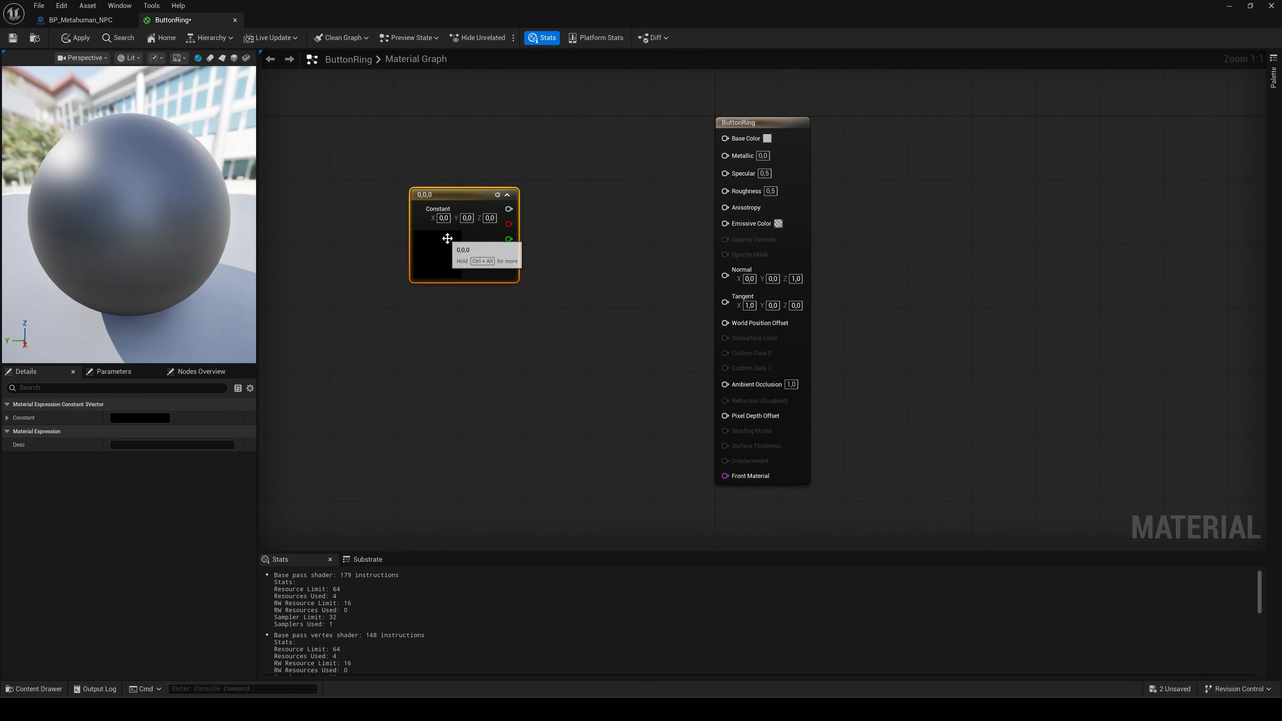
left_click_drag(509, 208, 726, 138)
- Set the constant vector's X, Y and Z values to 0.4 each
type("0.4")
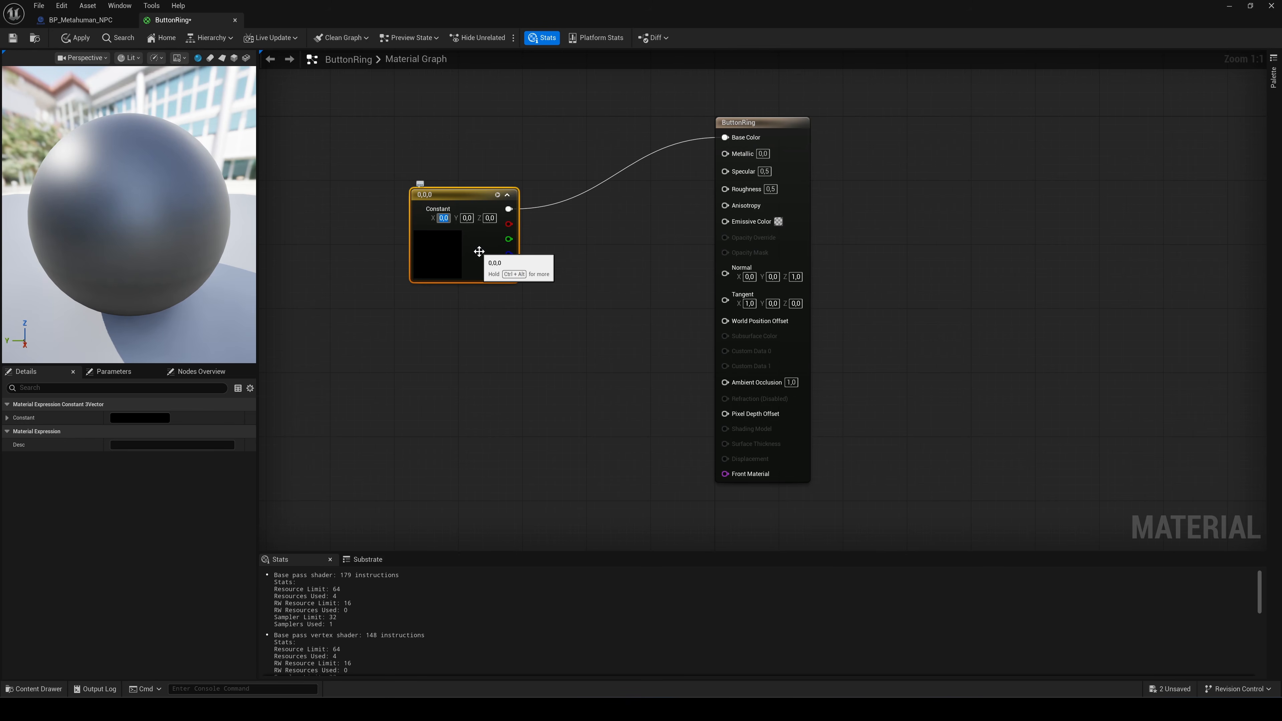
key("Tab")
type("0.4")
key("Tab")
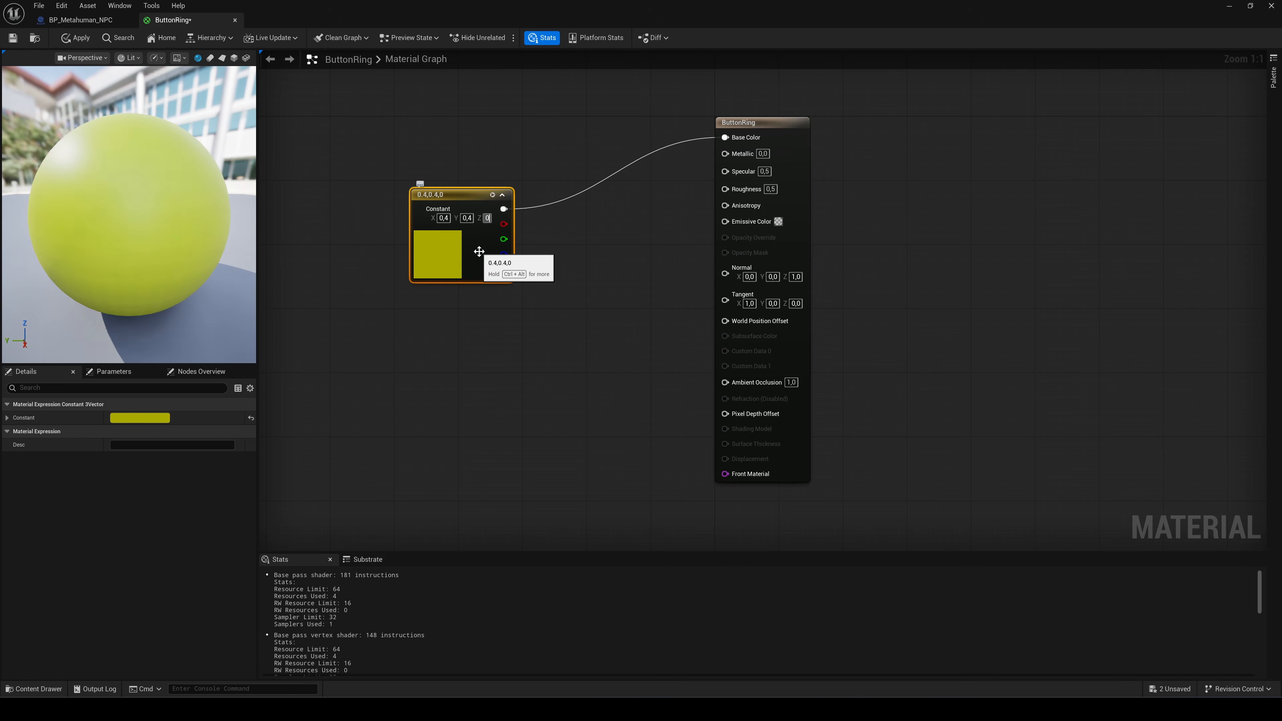
type("0.4")
key("Return")
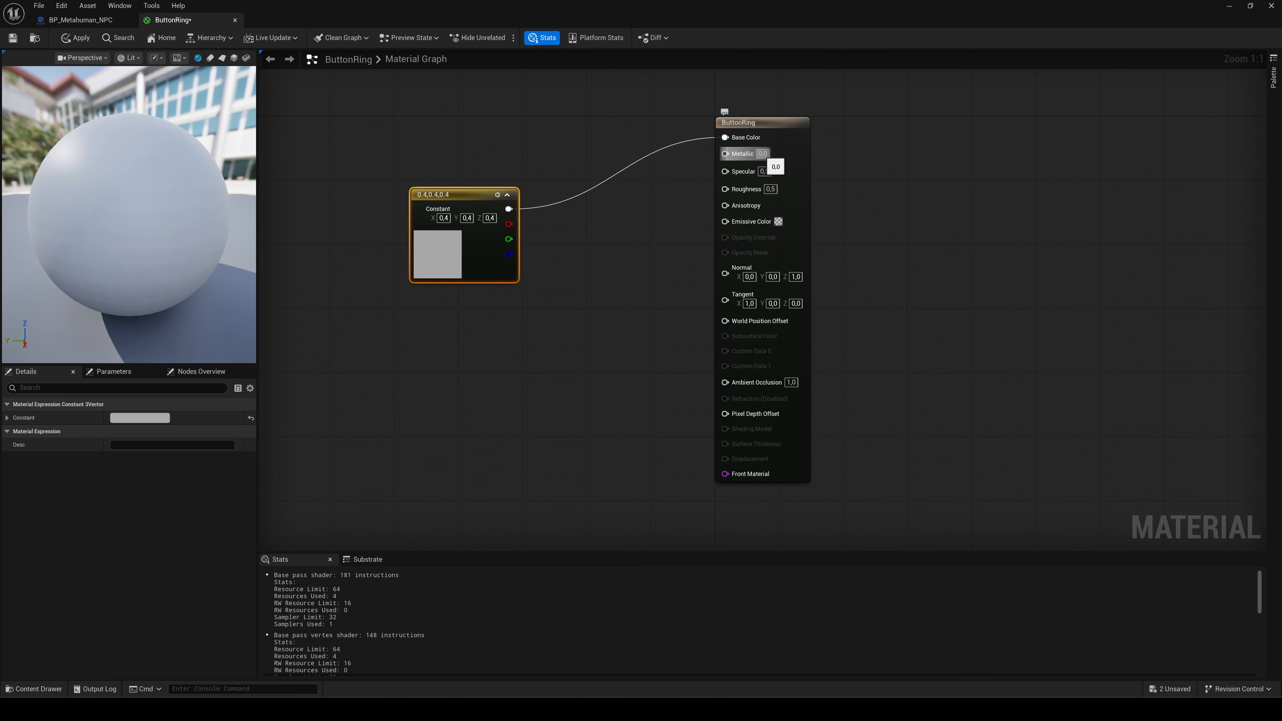
- Set ButtonRing's Metallic to 1 and Roughness to 0,2, then apply the changes and close the material
type("1")
key("Return")
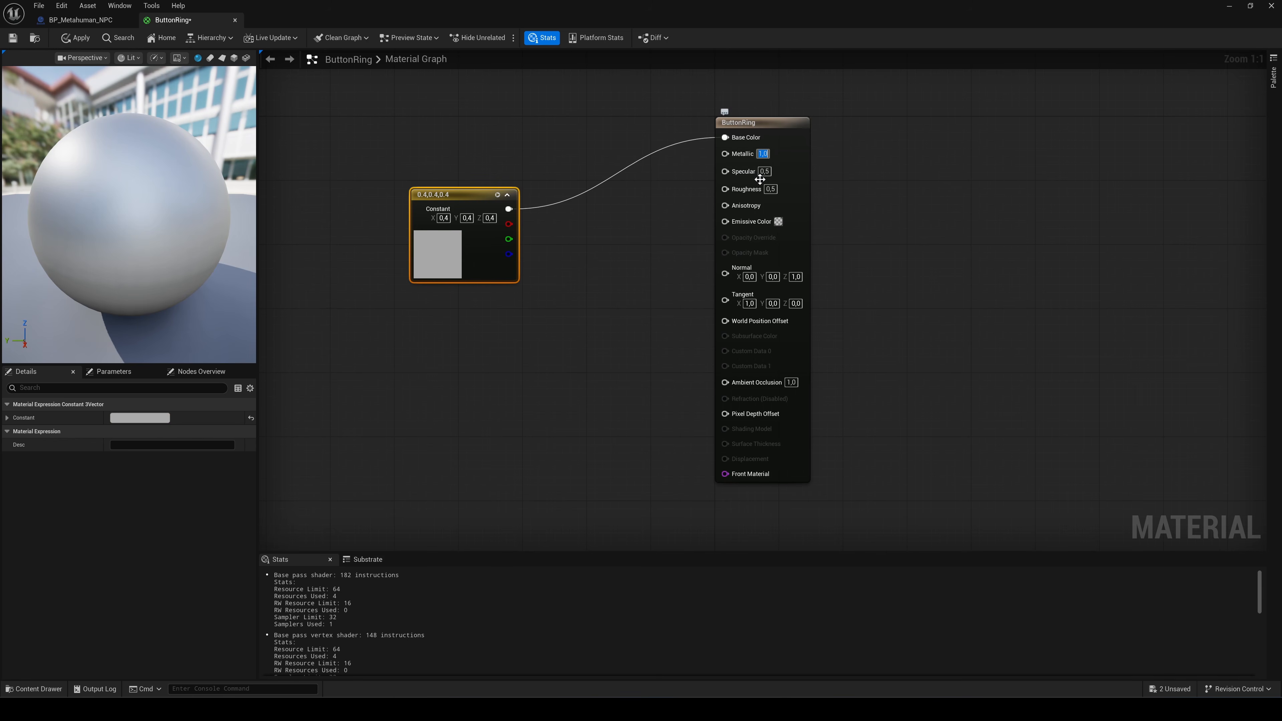
key("Return")
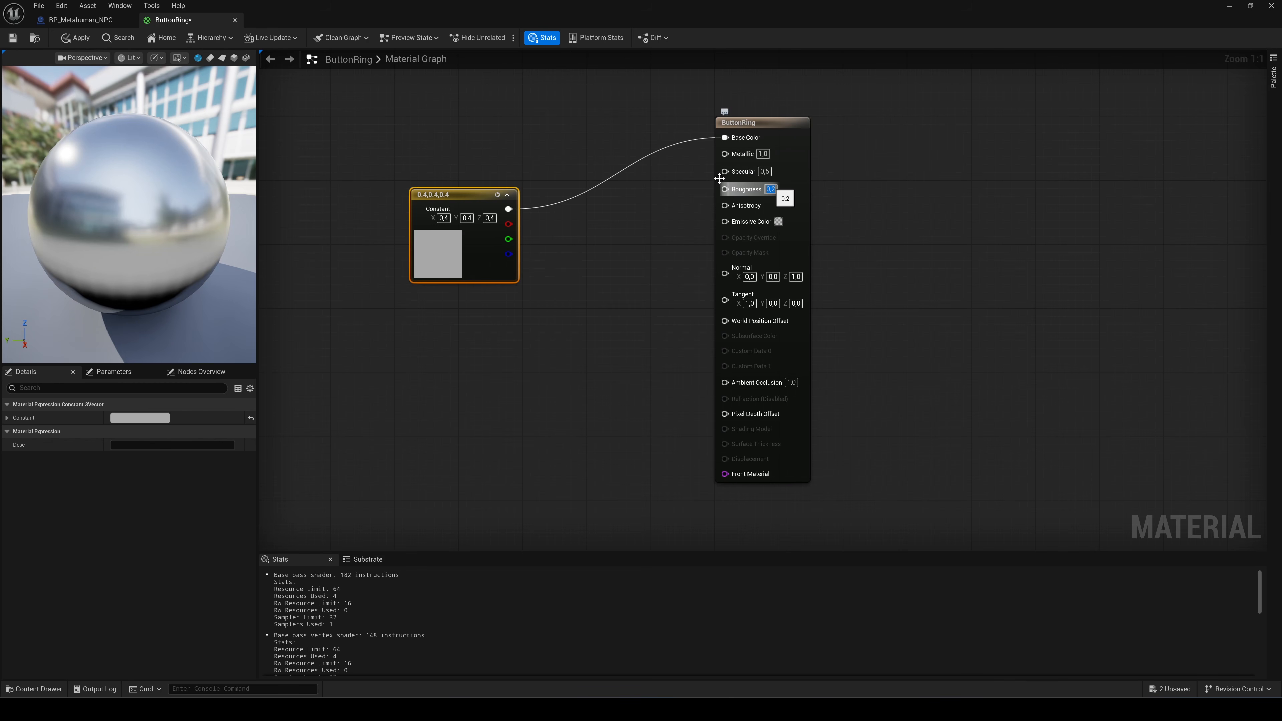
left_click(586, 251)
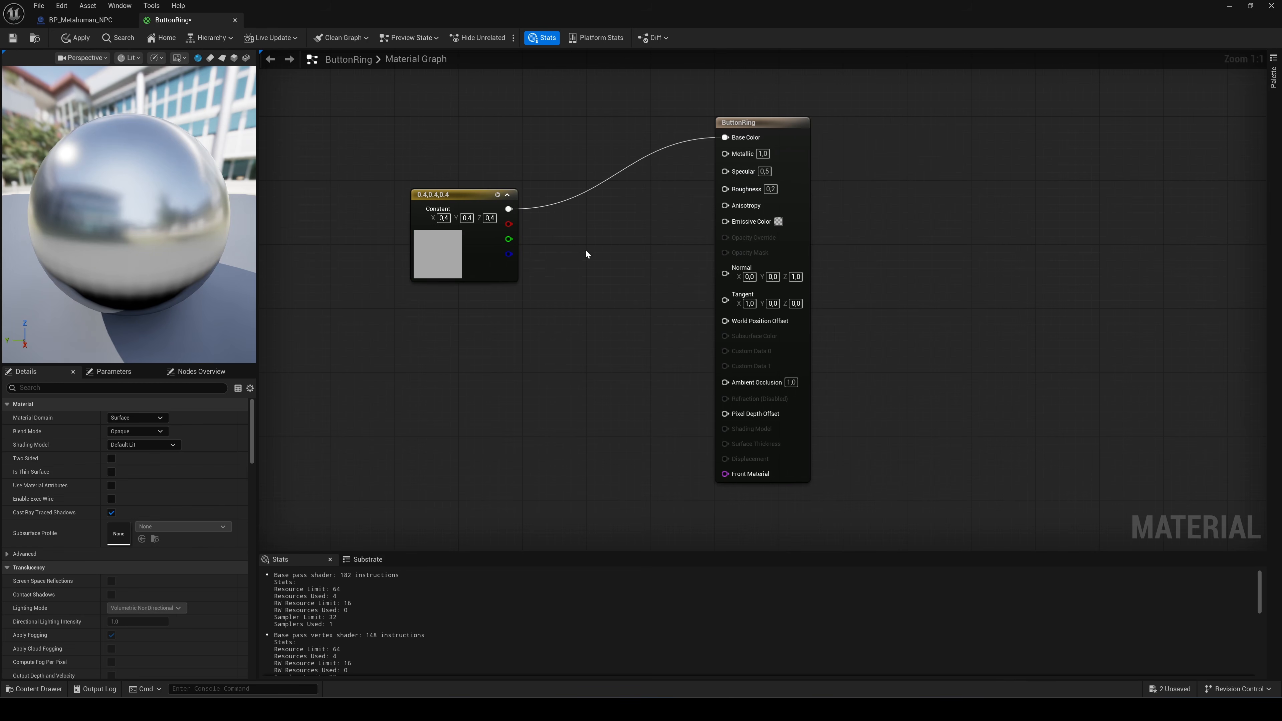
left_click(76, 40)
left_click(234, 19)
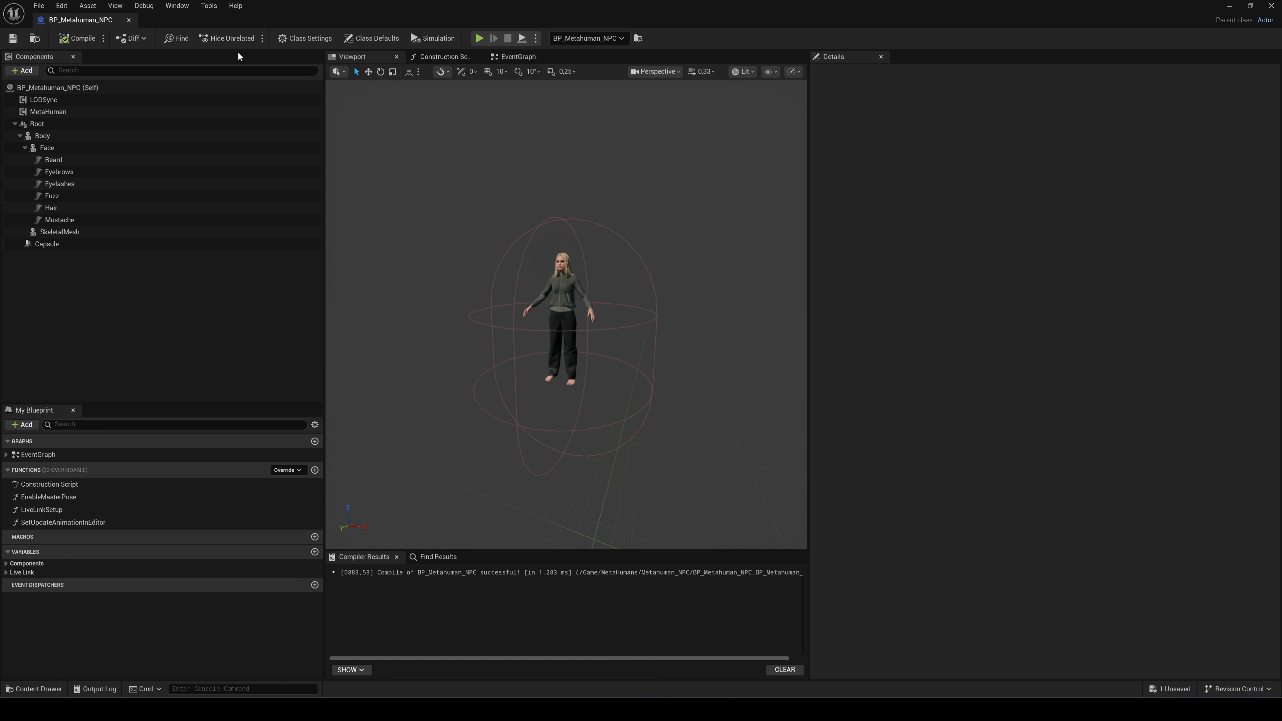
- Duplicate the ButtonRing material in the DialogSystem_Tutorial folder and name the copy ButtonFront
left_click(50, 689)
right_click(149, 555)
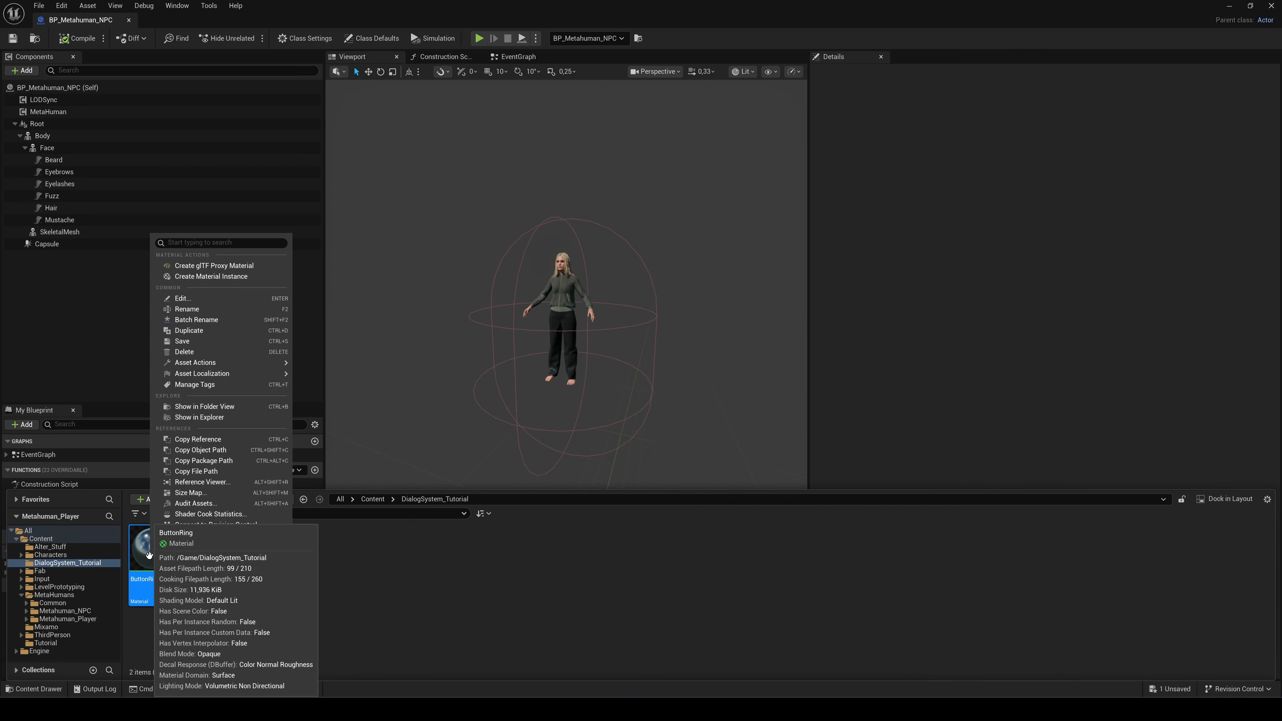
left_click(202, 331)
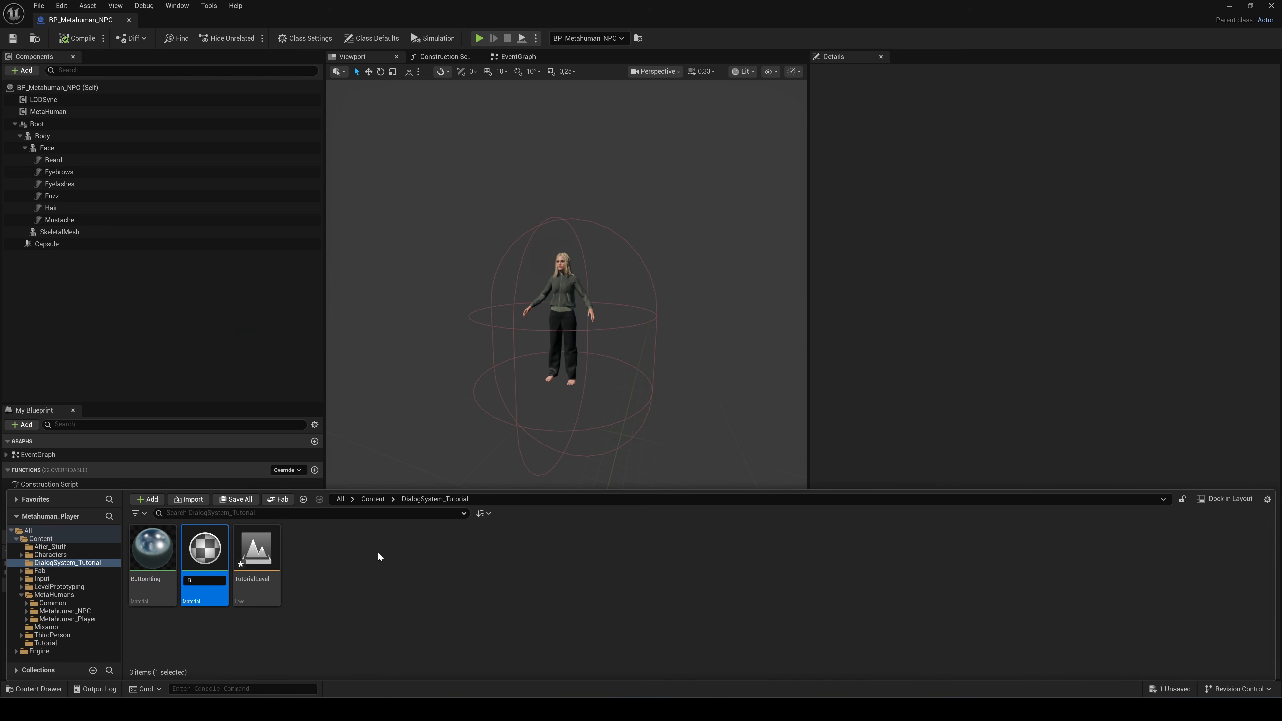
type("ButtonFront")
key("Return")
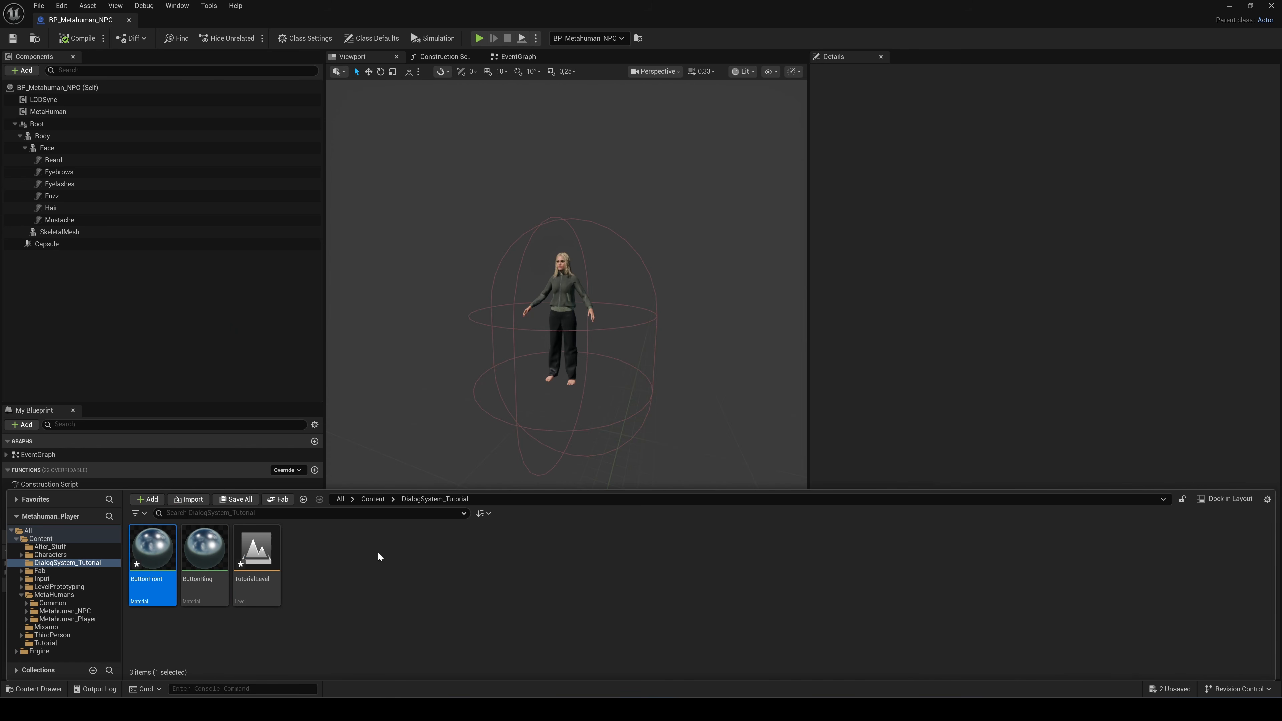
- Open the ButtonFront material and delete the constant vector node feeding Base Color
double_click(155, 550)
left_click(451, 195)
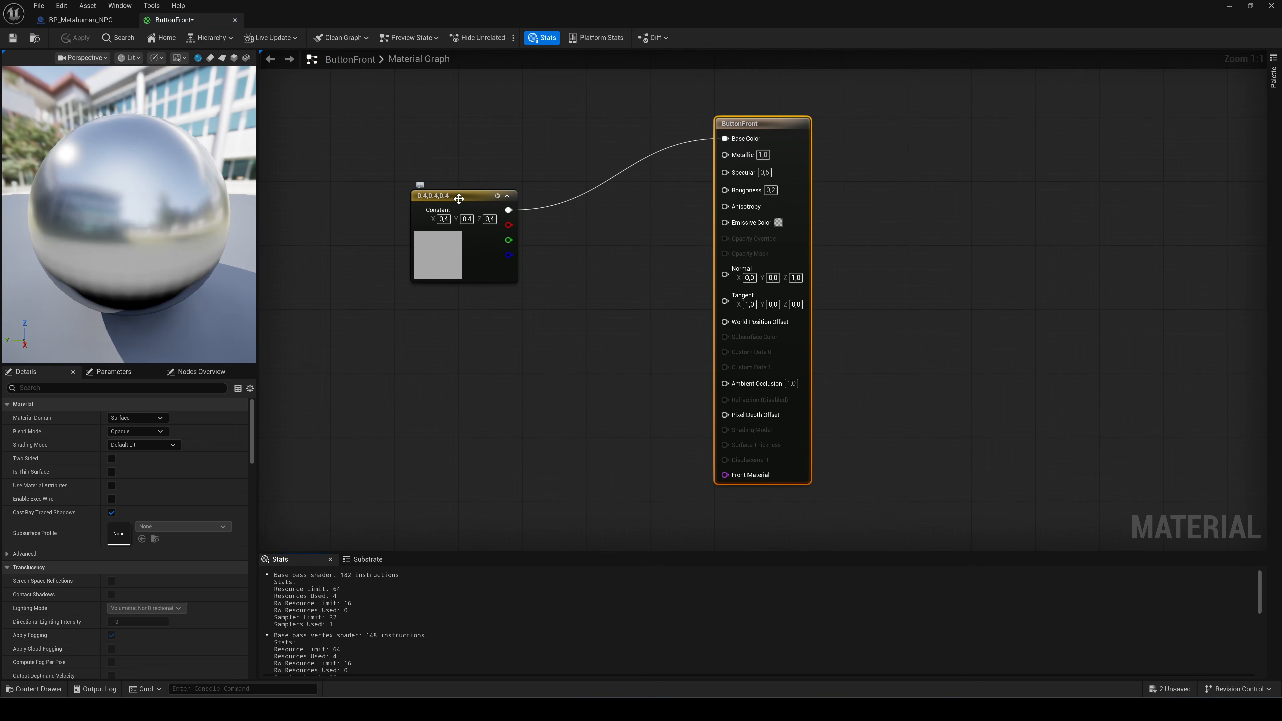
key("Delete")
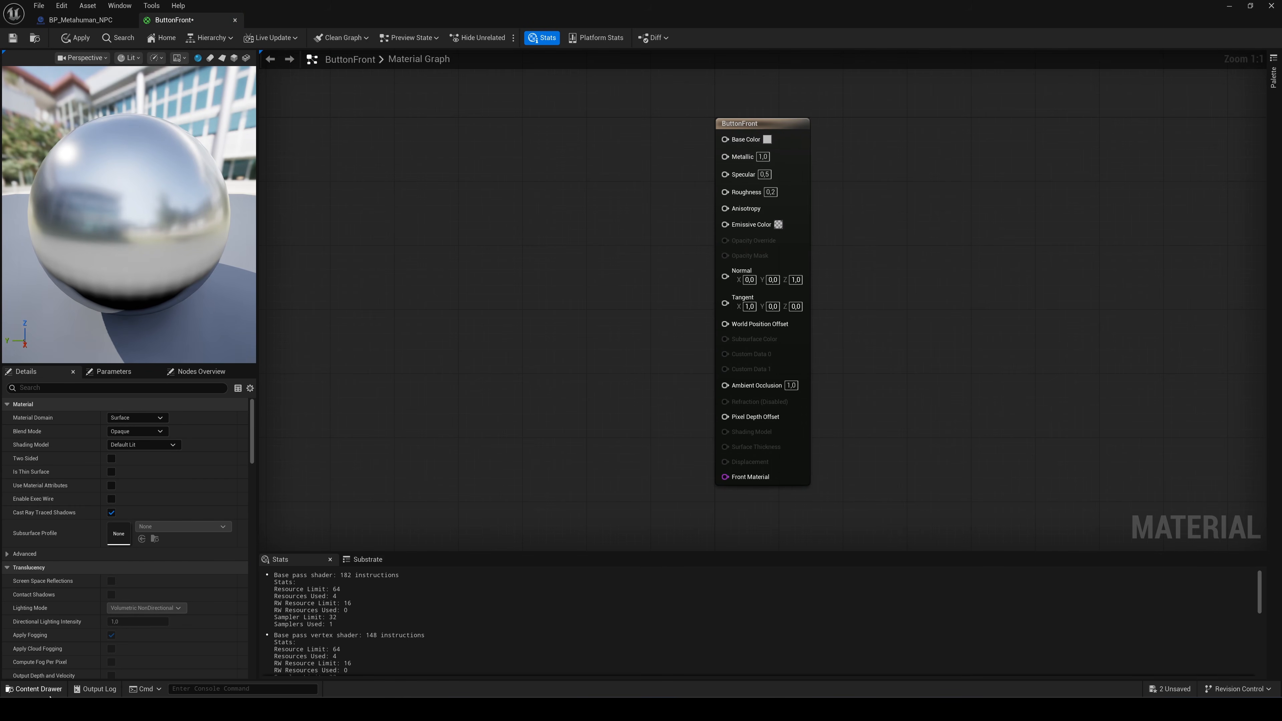
- Connect the X_Button texture from the Content folder to ButtonFront's Base Color, apply the changes and close the material
left_click(34, 689)
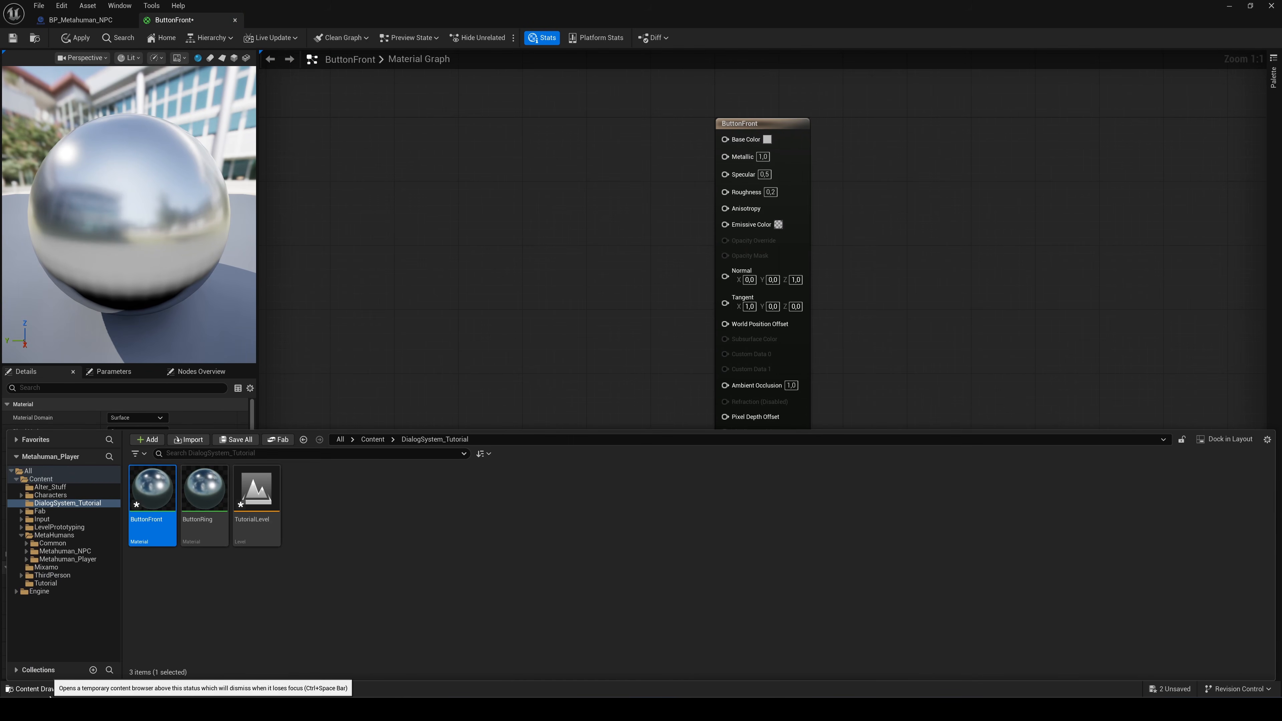
left_click(41, 479)
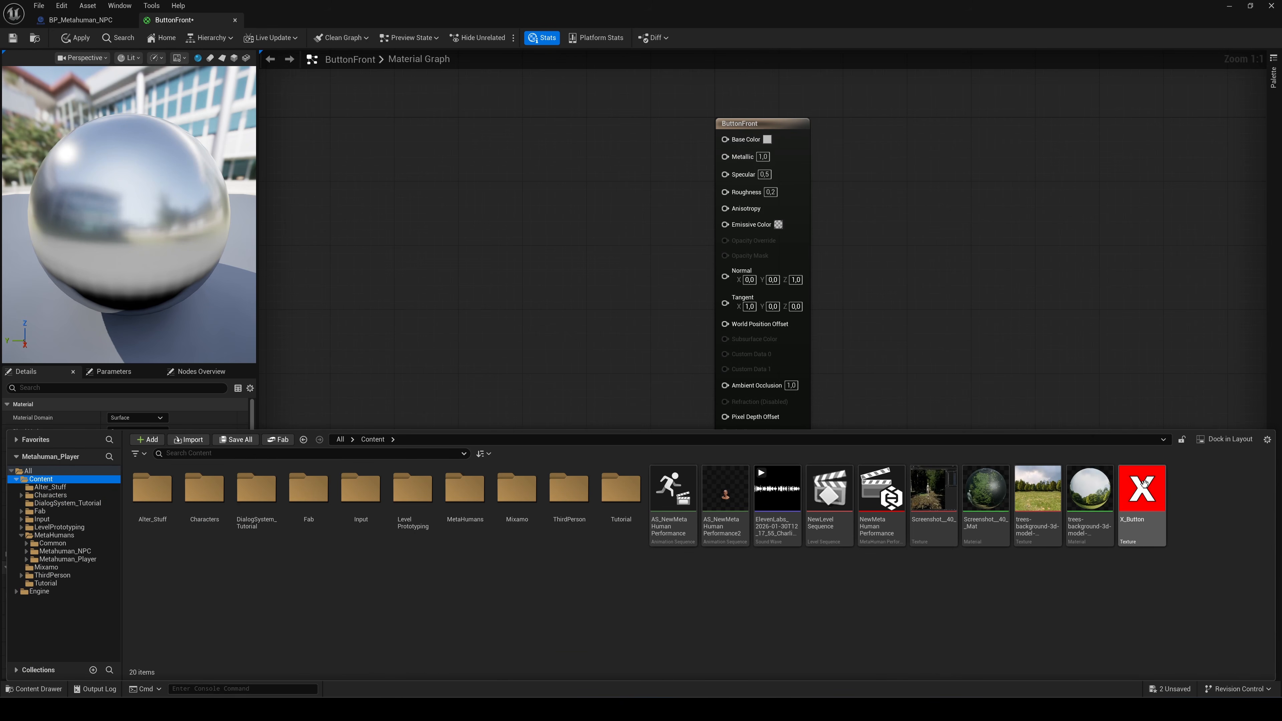
left_click_drag(1144, 497, 725, 139)
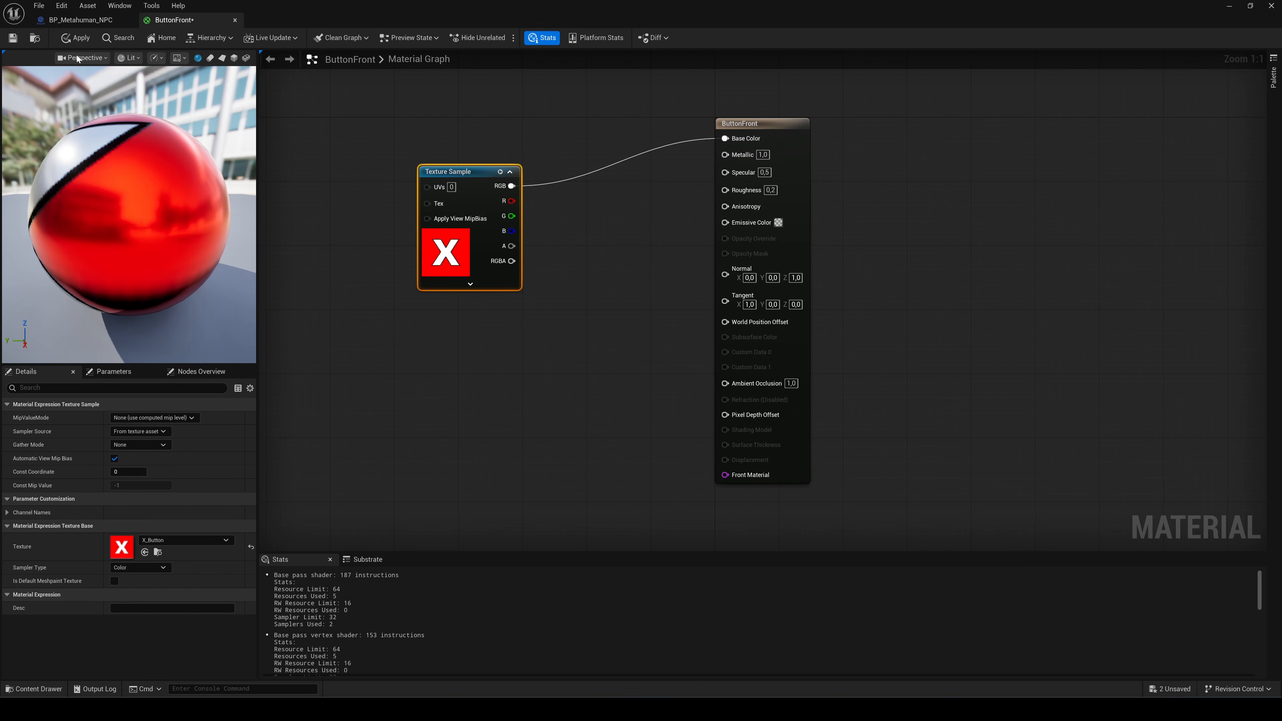
left_click(75, 37)
left_click(236, 21)
- Create an Actor Blueprint class named x-Button in the DialogSystem_Tutorial folder
left_click(33, 689)
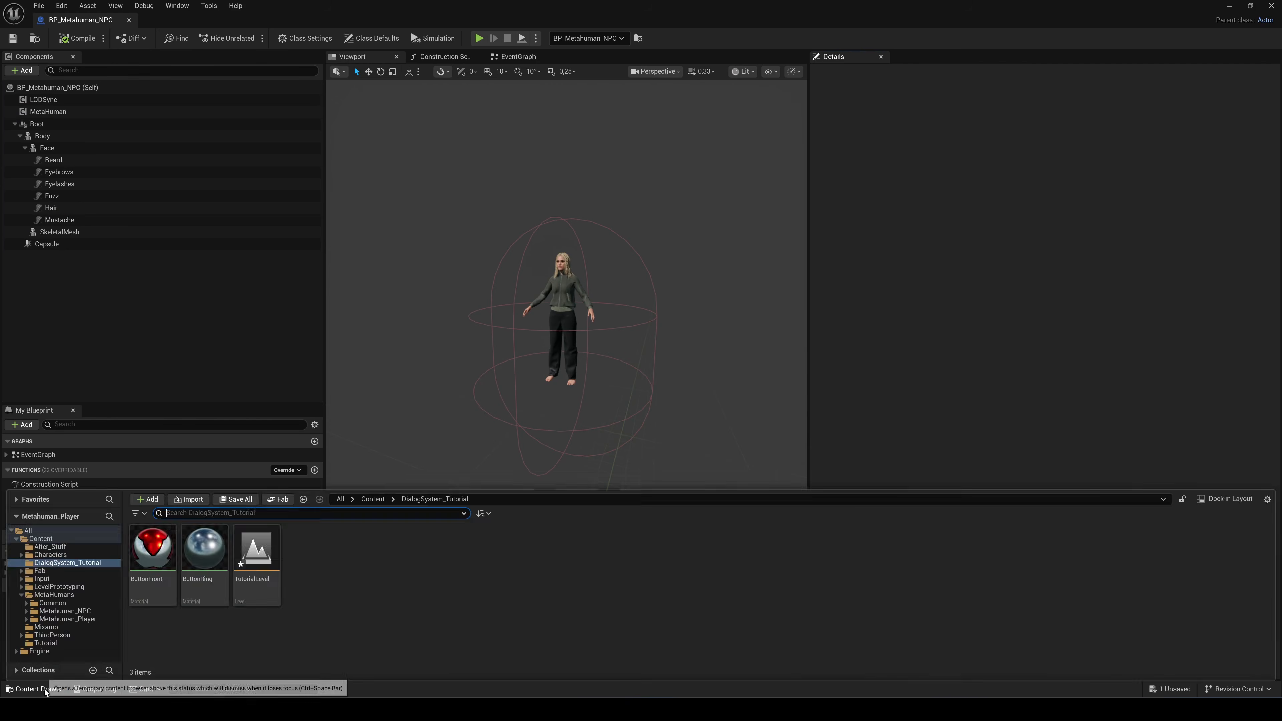
right_click(367, 578)
left_click(411, 247)
left_click(532, 277)
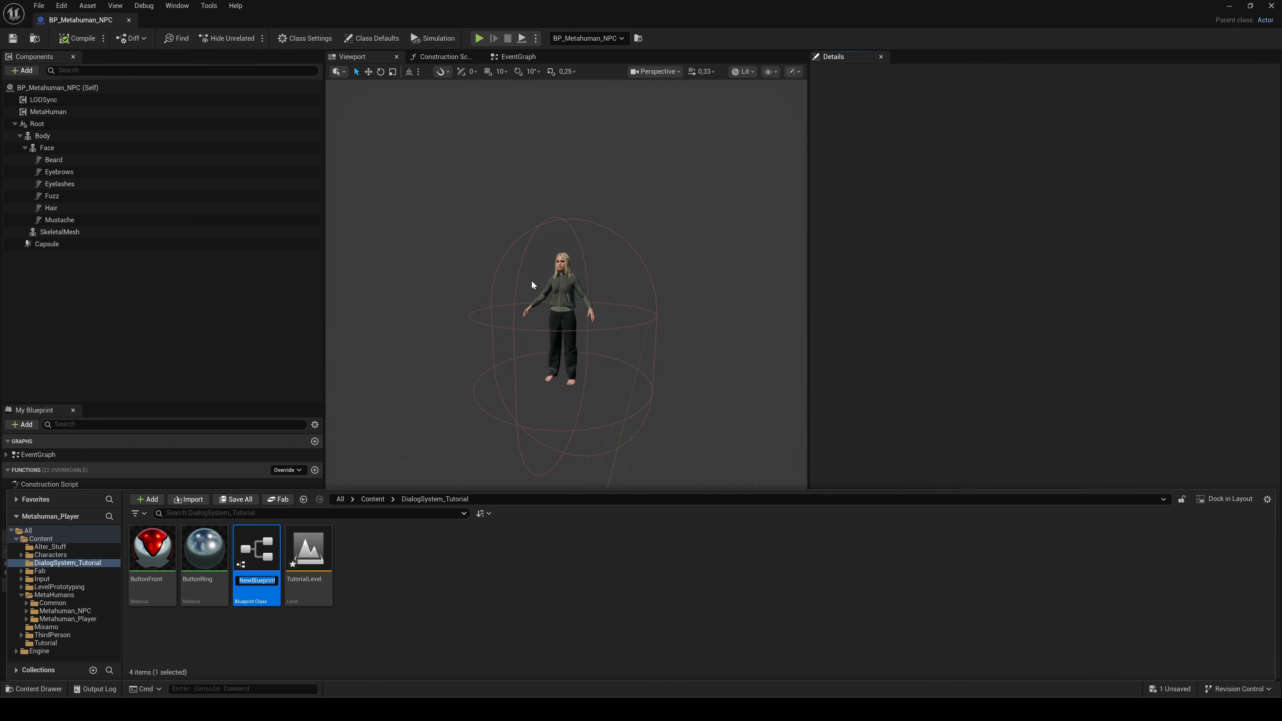
type("x-Button")
key("Return")
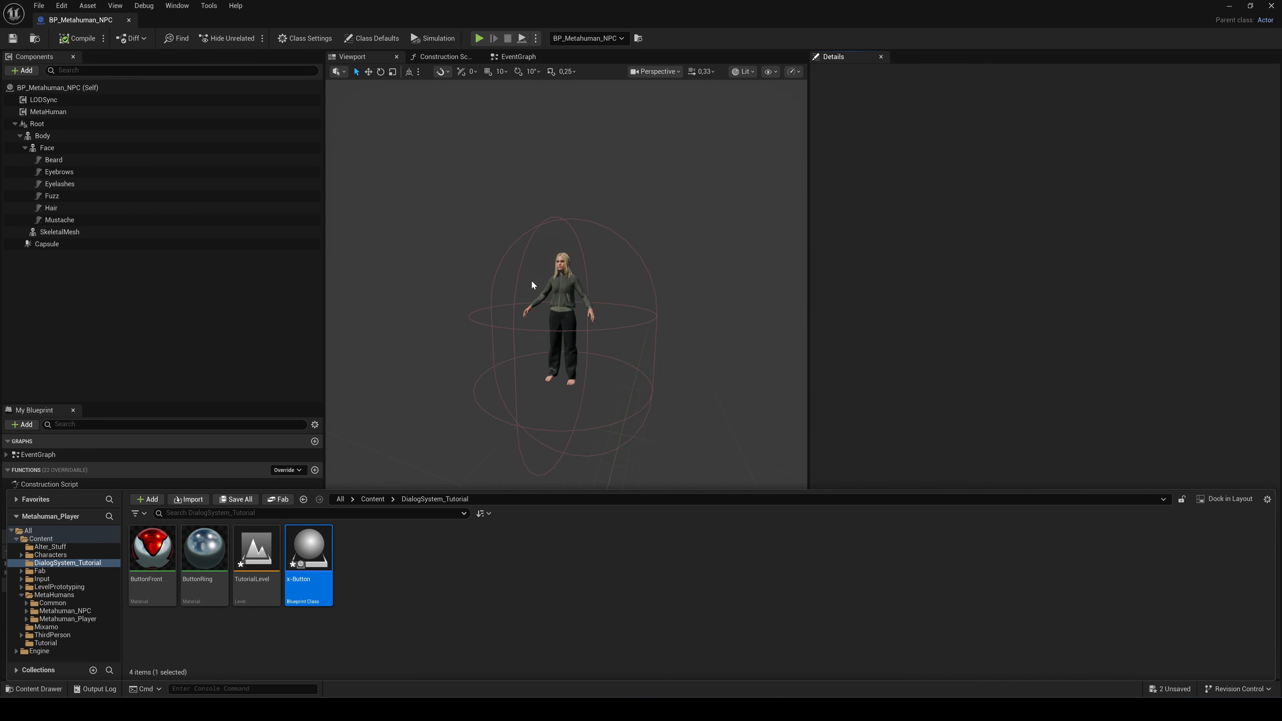
- Open the x-Button blueprint and add a Cylinder component named Button_Mid
double_click(308, 556)
left_click(22, 70)
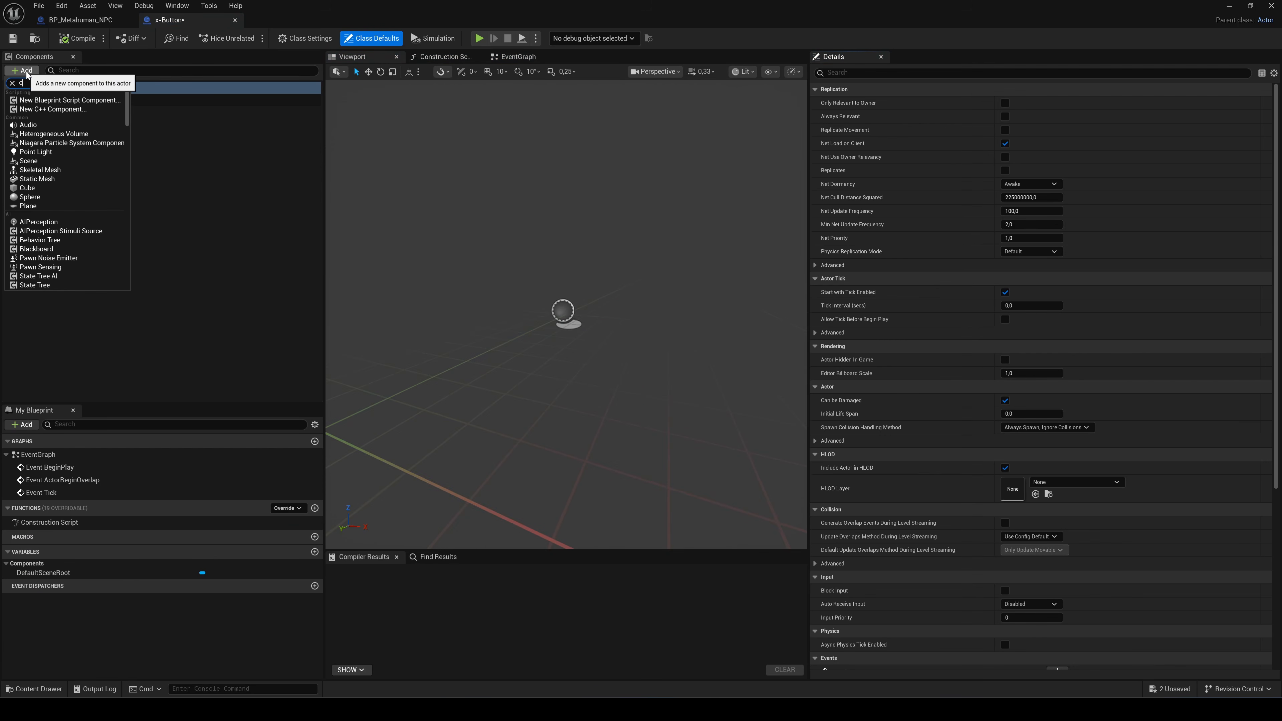
type("cylind")
left_click(26, 101)
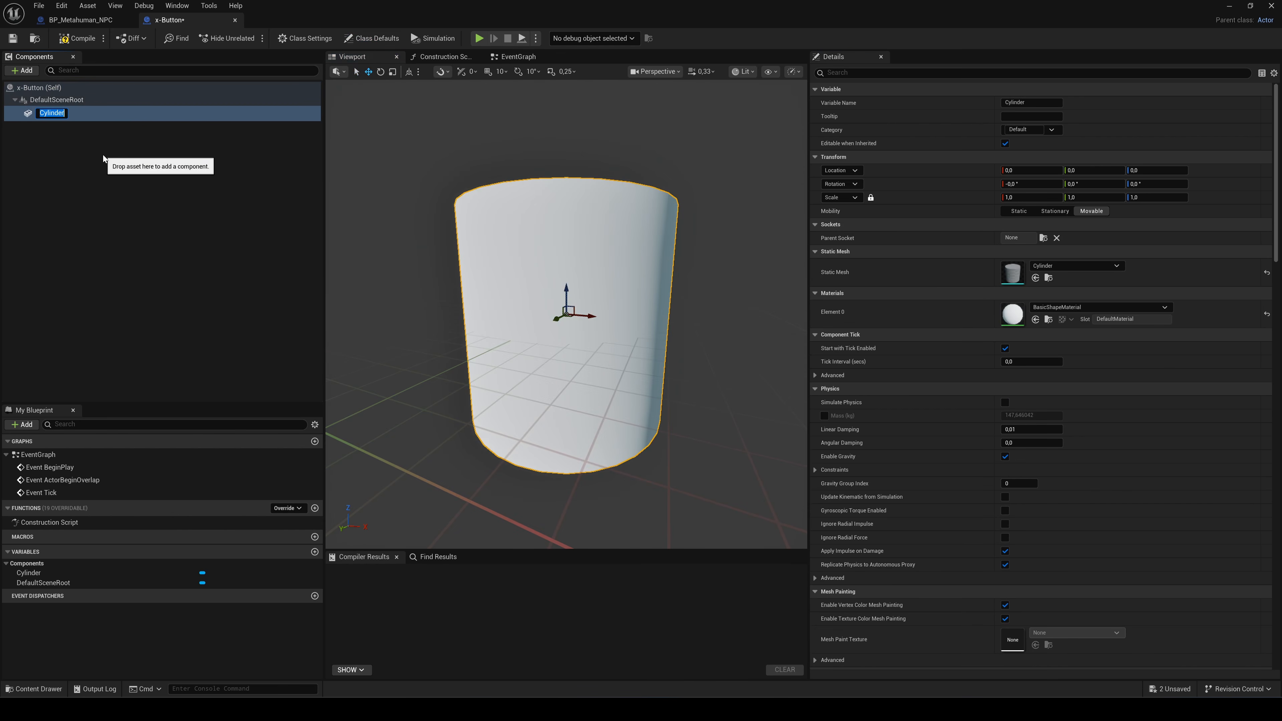
type("Button_Mid")
key("Return")
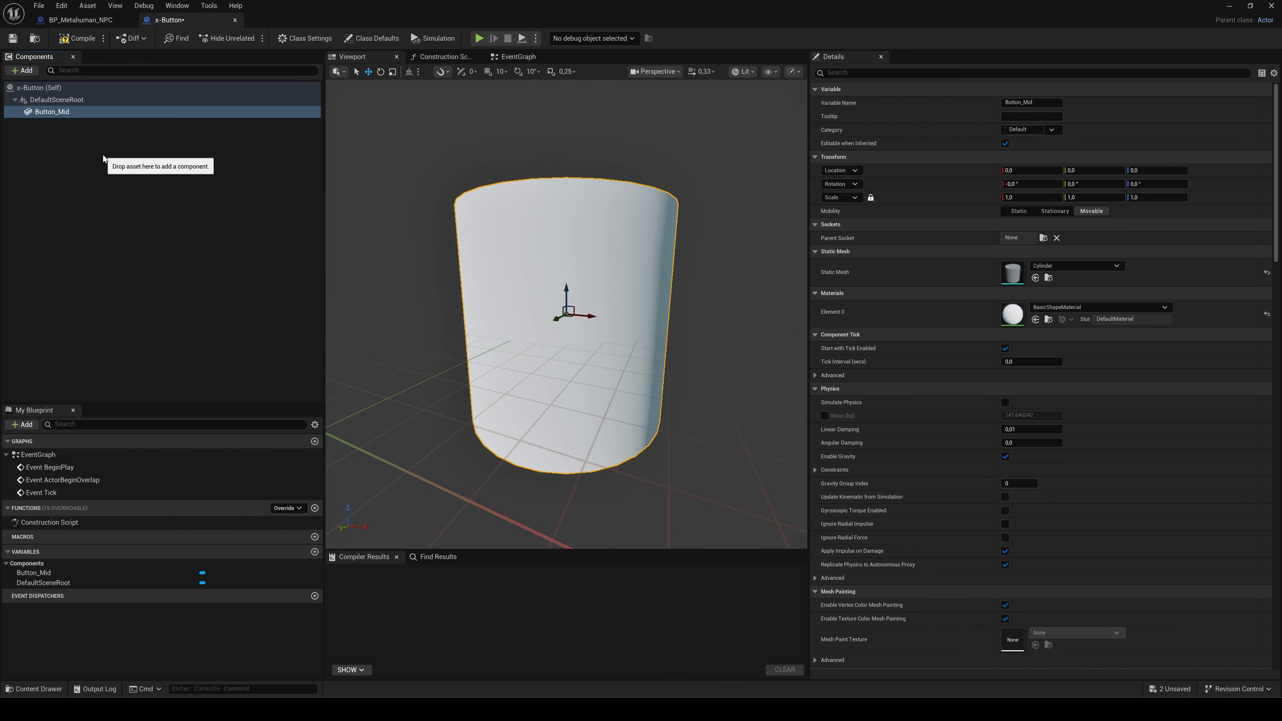
- Unlock Button_Mid's scale proportions and set the scale to 0,16 in X, 0,16 in Y and 0,02 in Z
left_click(871, 198)
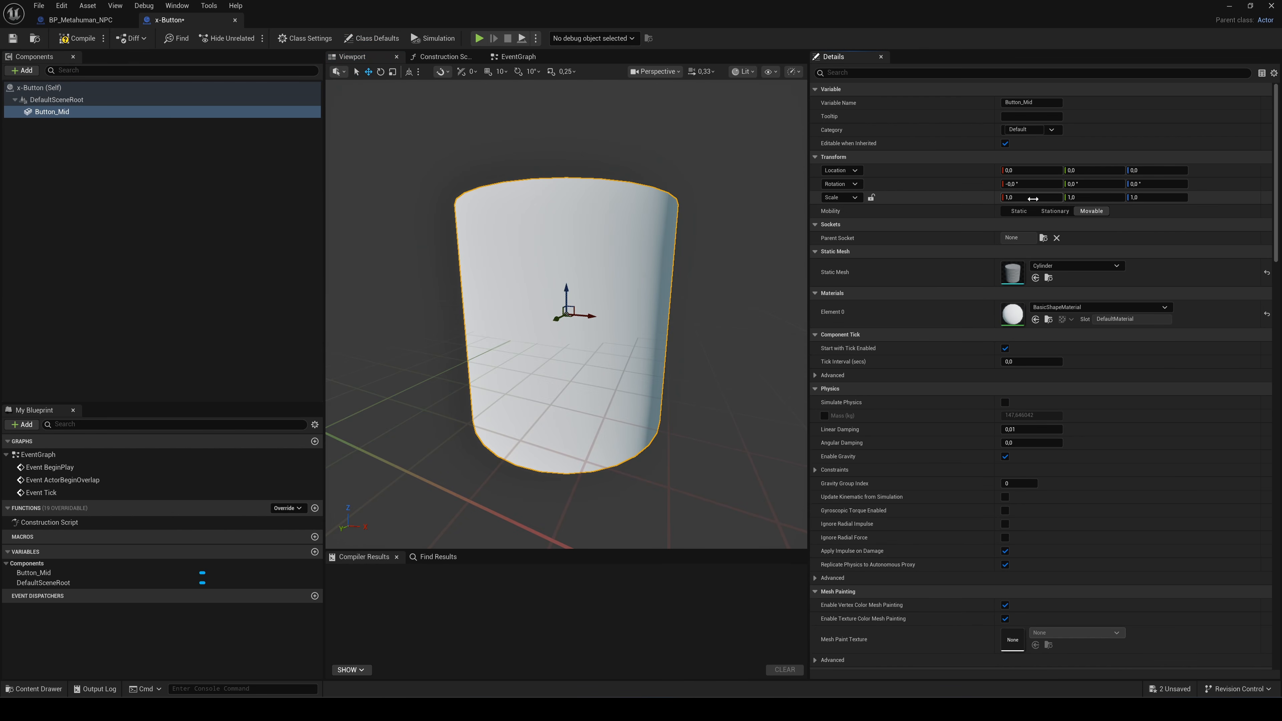
left_click(1030, 197)
type("0,16")
key("Tab")
type("0,16")
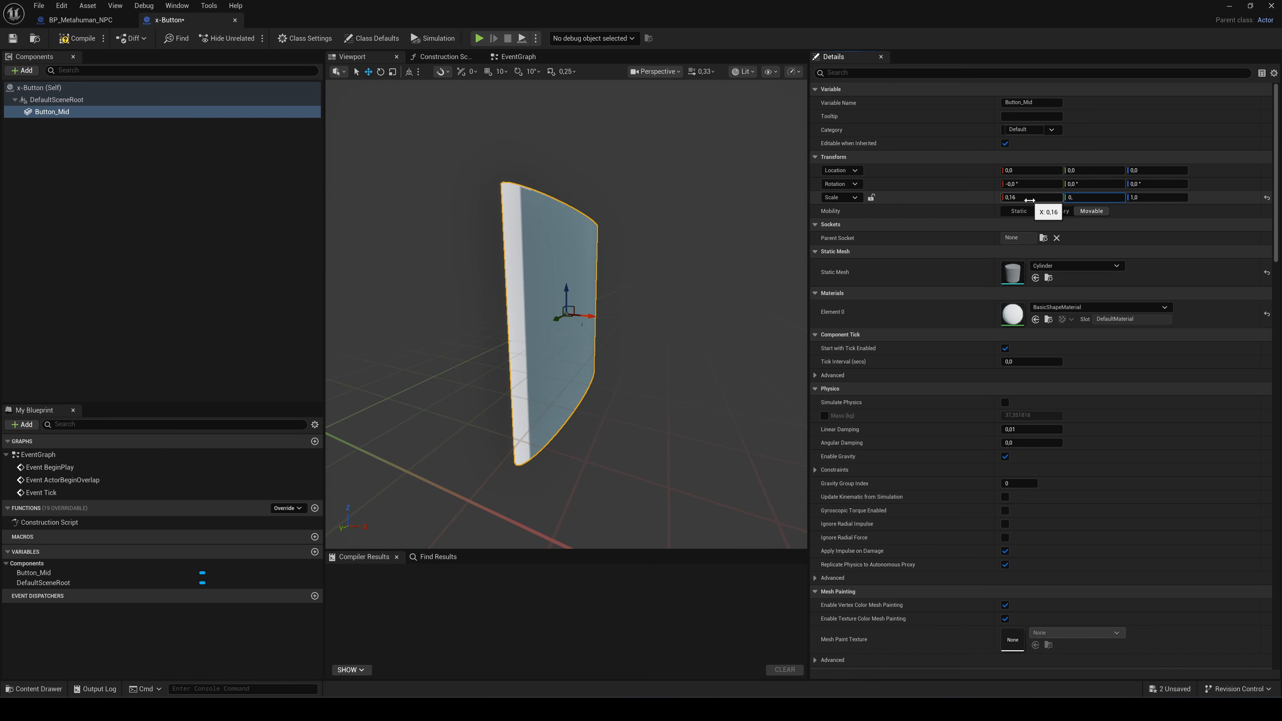
key("Tab")
type("0,02")
key("Return")
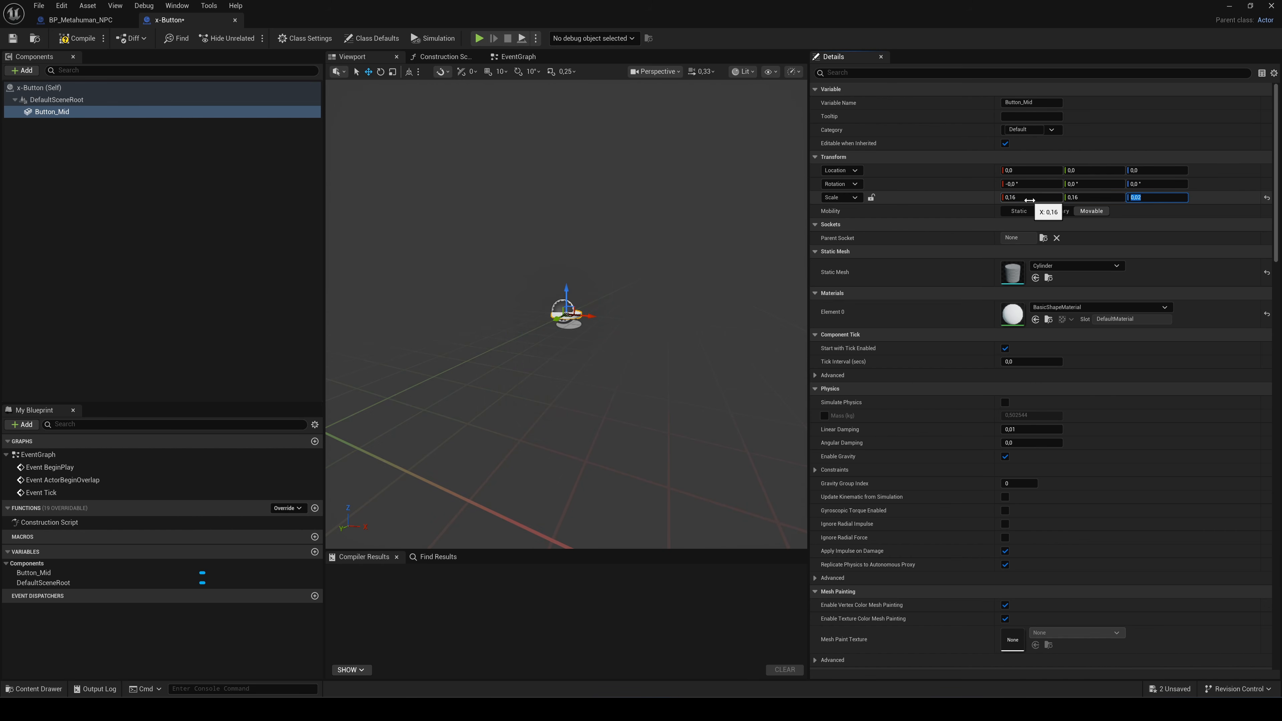
- Rotate Button_Mid to 90° in both X and Y
left_click(1030, 184)
type("90")
key("Tab")
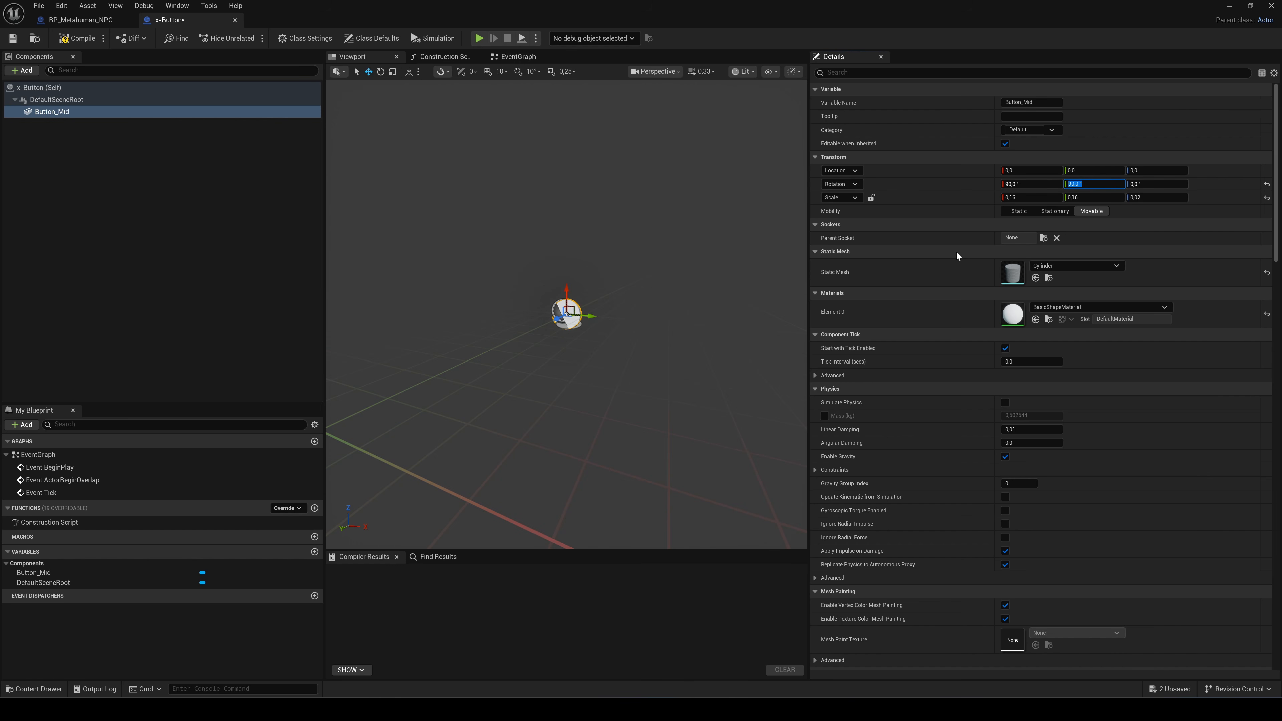
- Assign the ButtonRing material to Button_Mid's Element 0
left_click(34, 689)
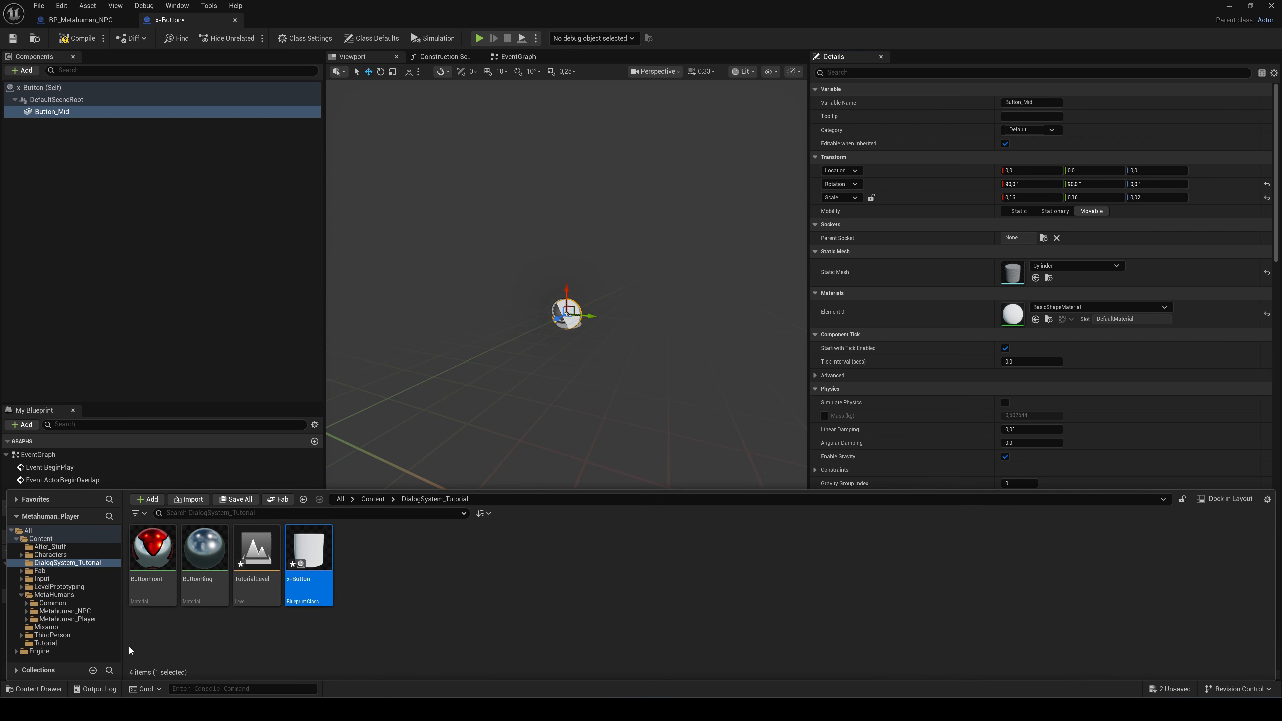
left_click(205, 561)
left_click_drag(205, 561, 1017, 314)
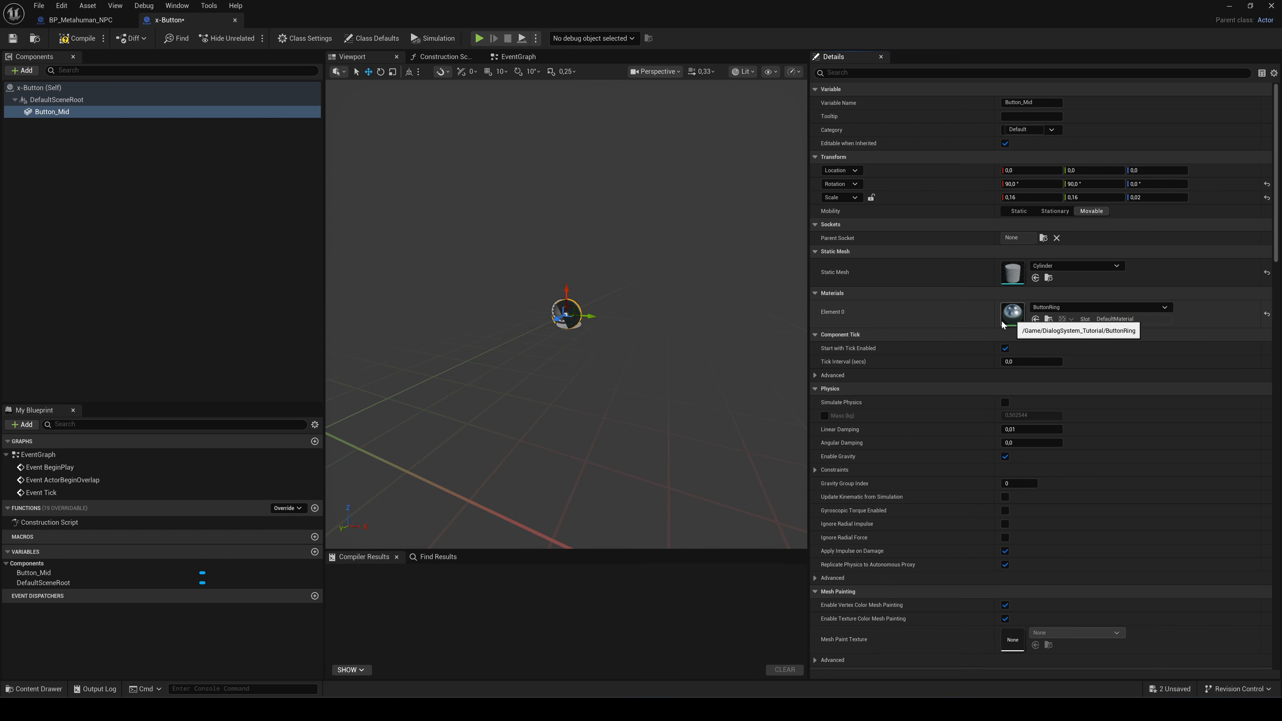
- Duplicate the Button_Mid component and name the copy Button_Front
right_click(55, 112)
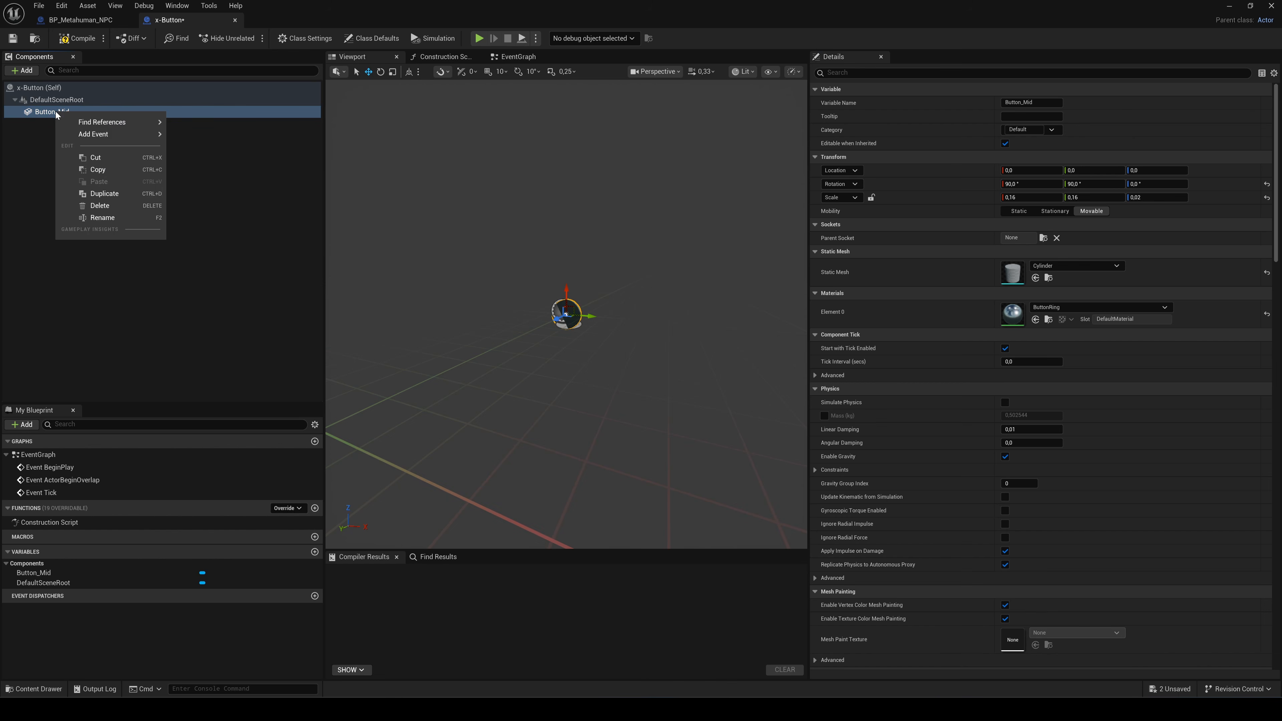
left_click(105, 191)
key("End")
key("BackSpace")
key("BackSpace")
key("BackSpace")
key("BackSpace")
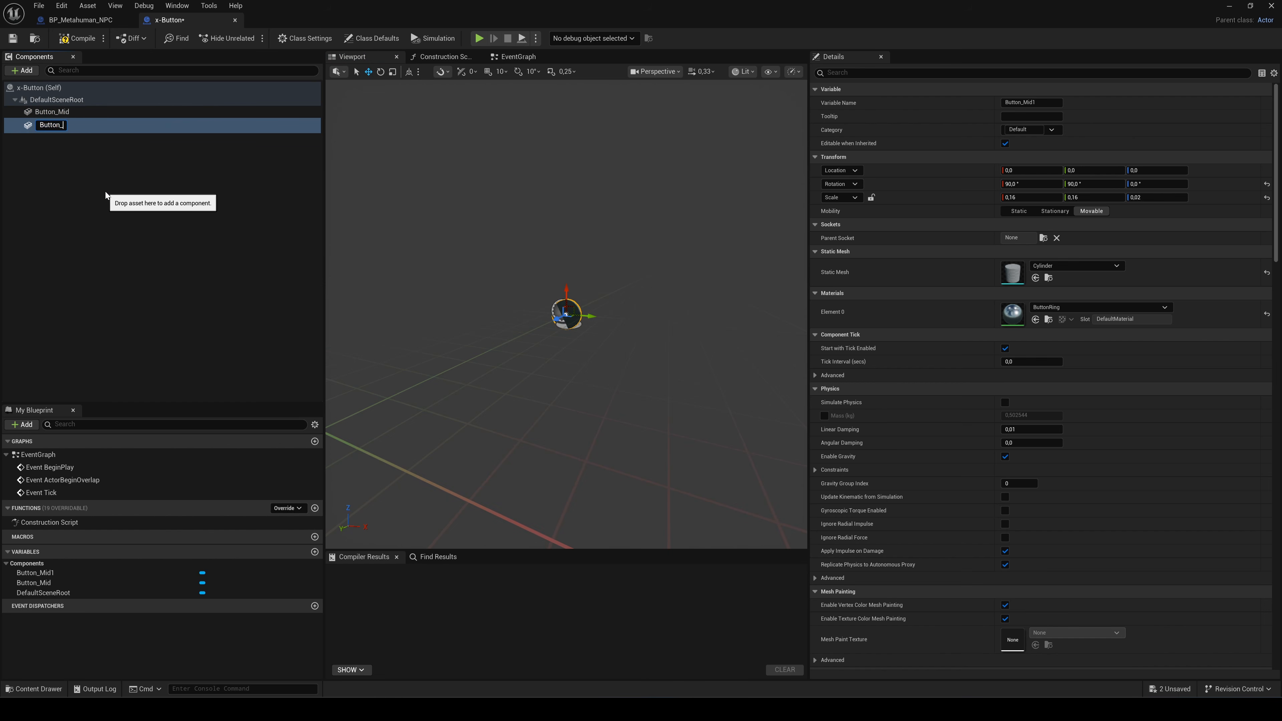
type("Front")
key("Return")
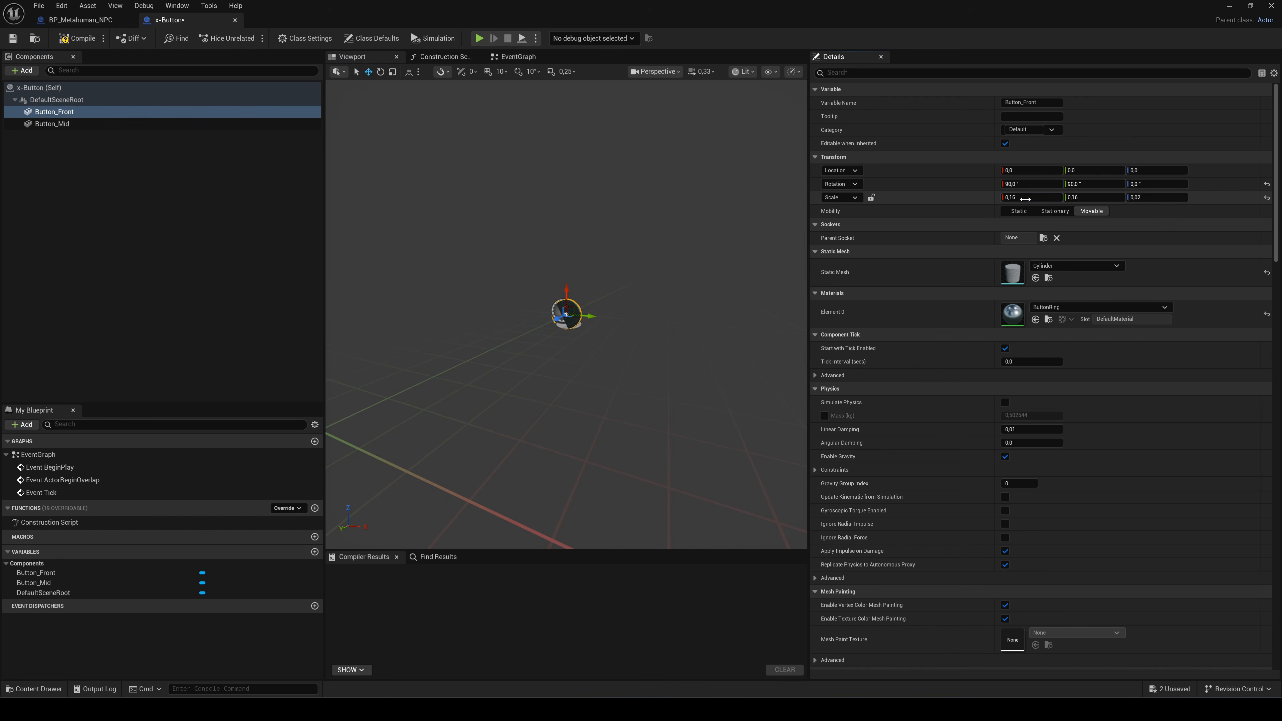
- Set Button_Front's scale to 0,145 in X and Y and 0,03 in Z, and assign the ButtonFront material to it
left_click(1030, 197)
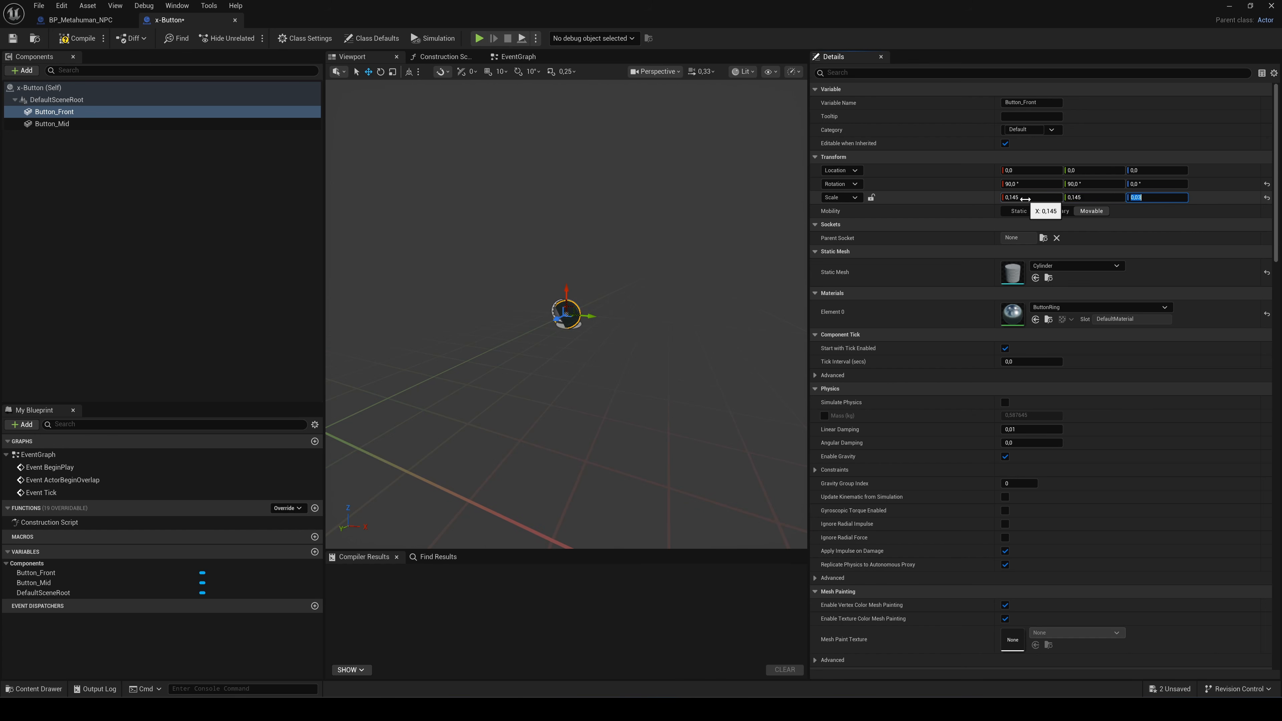
left_click(34, 689)
left_click_drag(146, 546, 1015, 315)
left_click(656, 405)
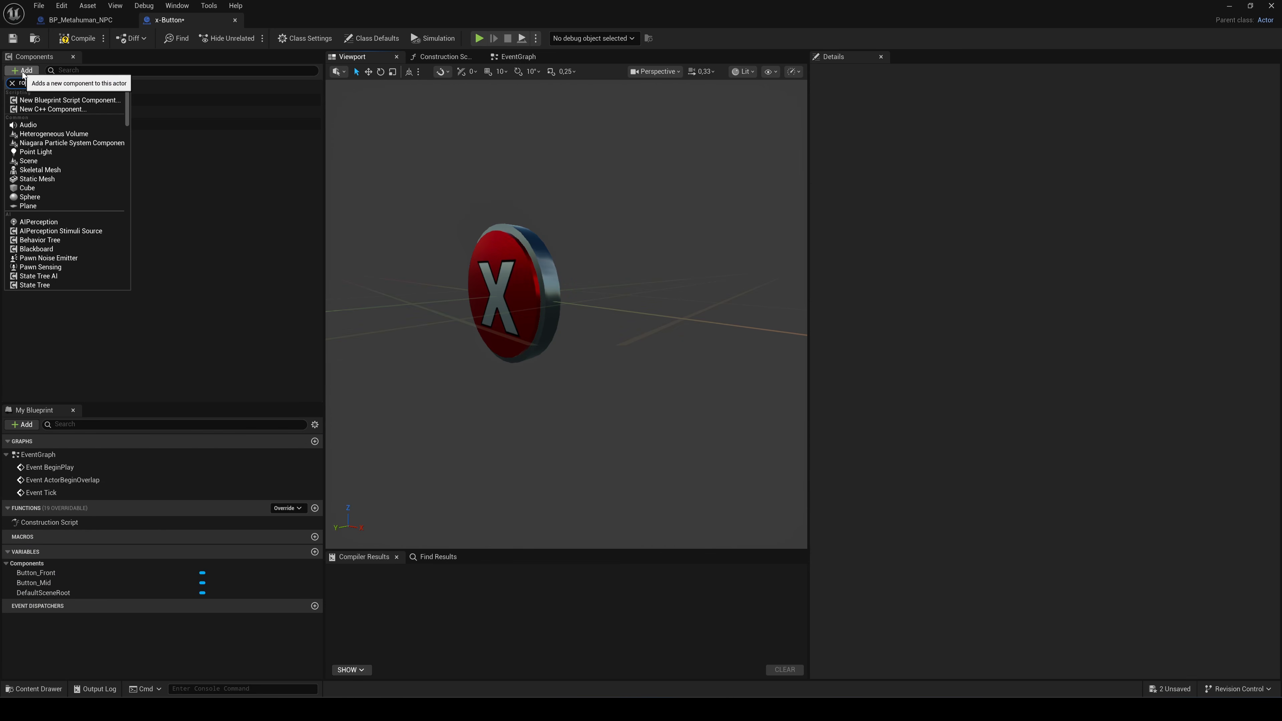
- Add a RotatingMovement component to the x-Button blueprint, keeping its default name
type("tatong")
key("BackSpace")
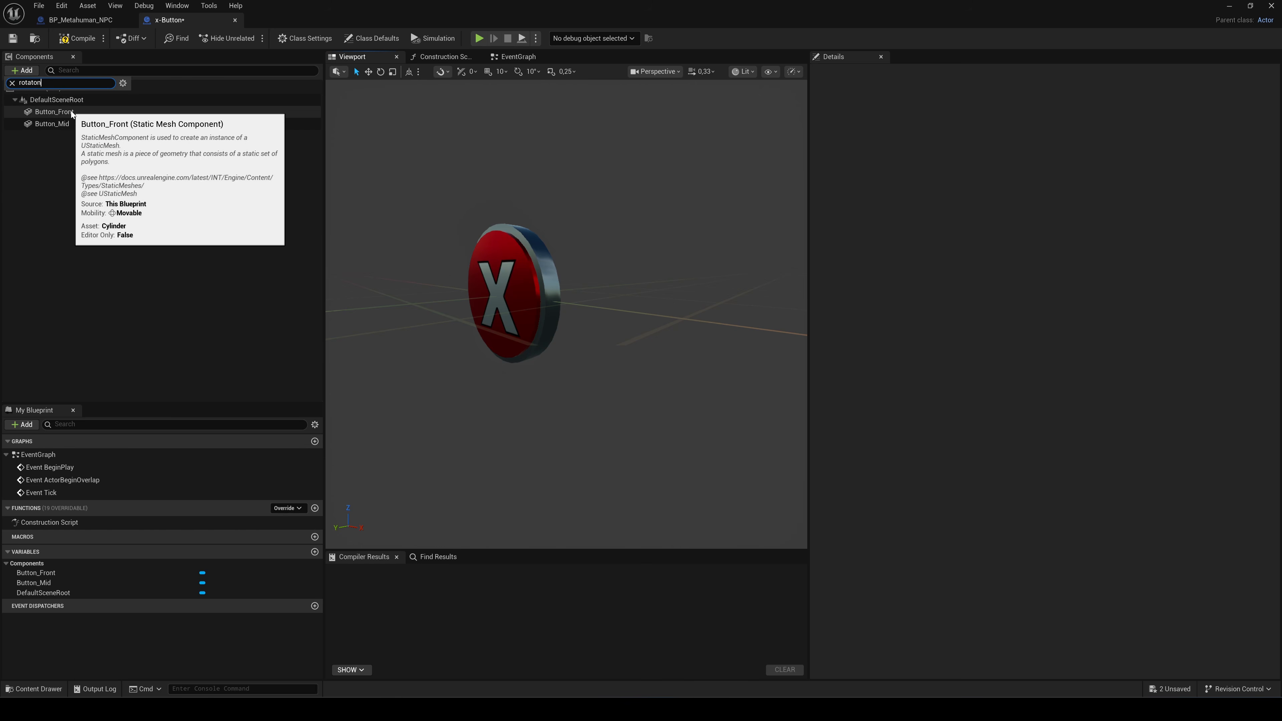
key("BackSpace")
key("BackSpace")
left_click(52, 117)
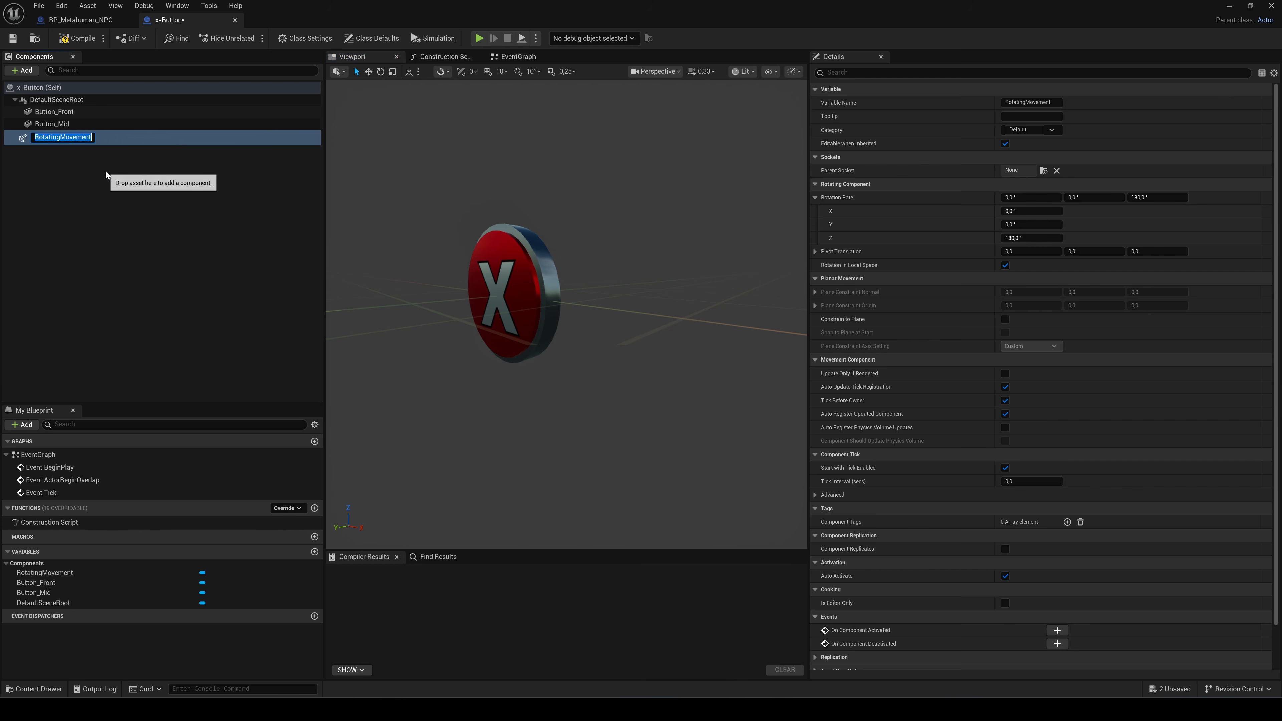
left_click(108, 178)
left_click(63, 135)
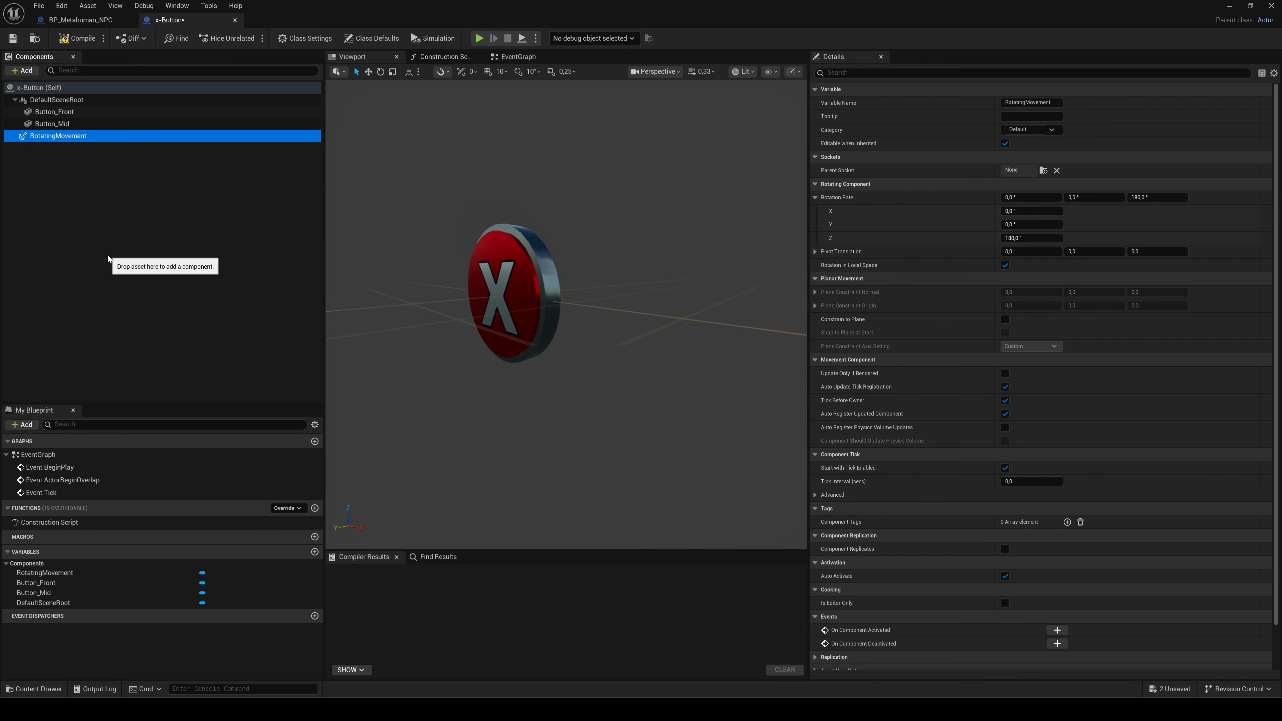
- Set the RotatingMovement component's Z rotation rate to 90°, compile the x-Button blueprint and close it
left_click(1021, 237)
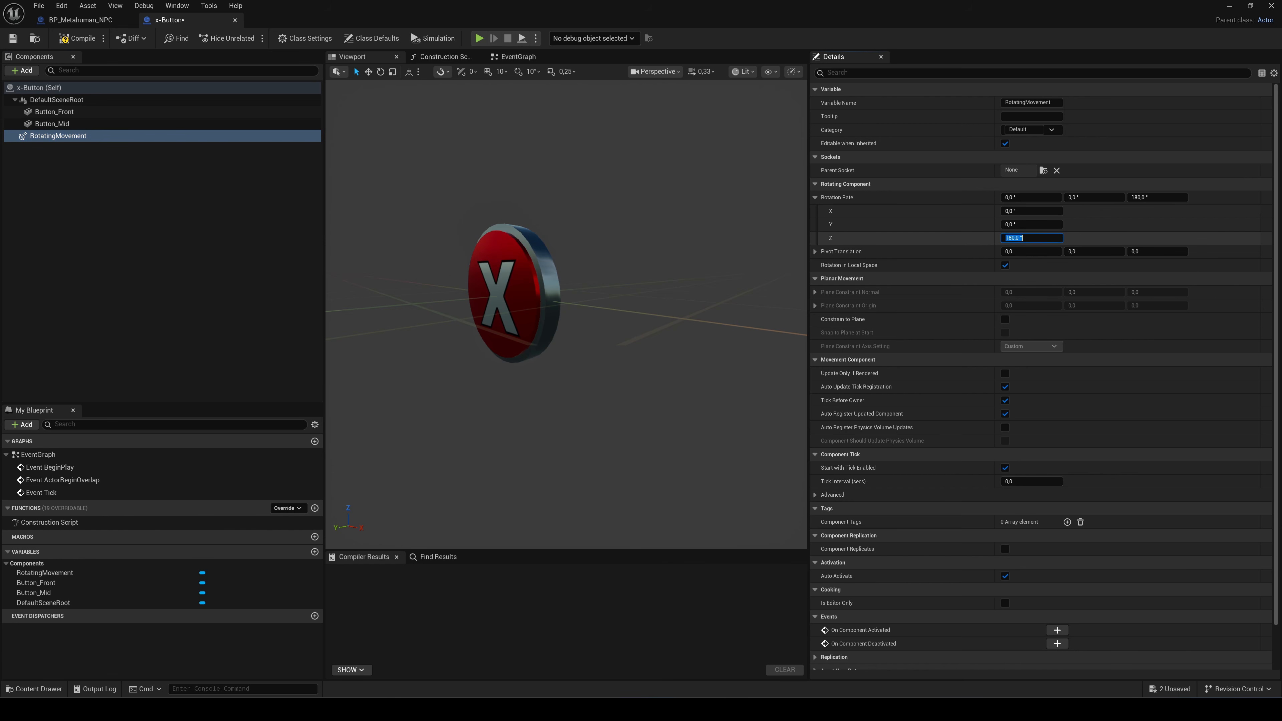
type("9")
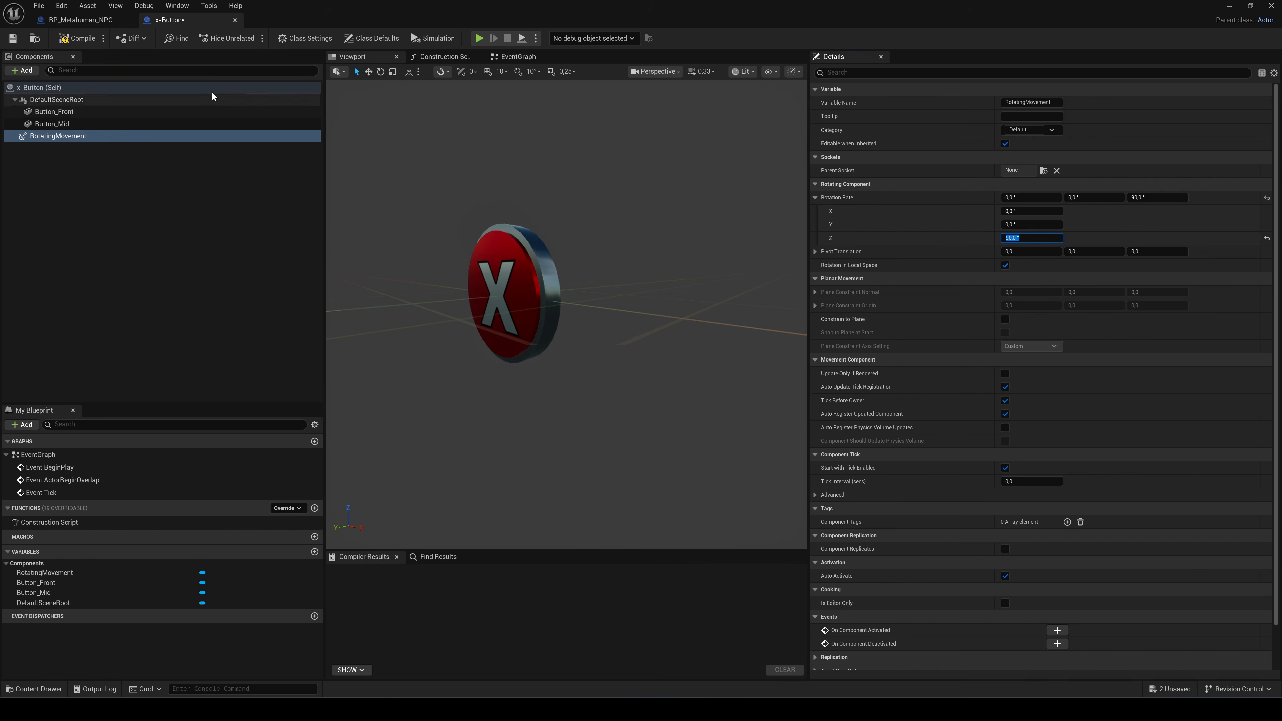
left_click(77, 37)
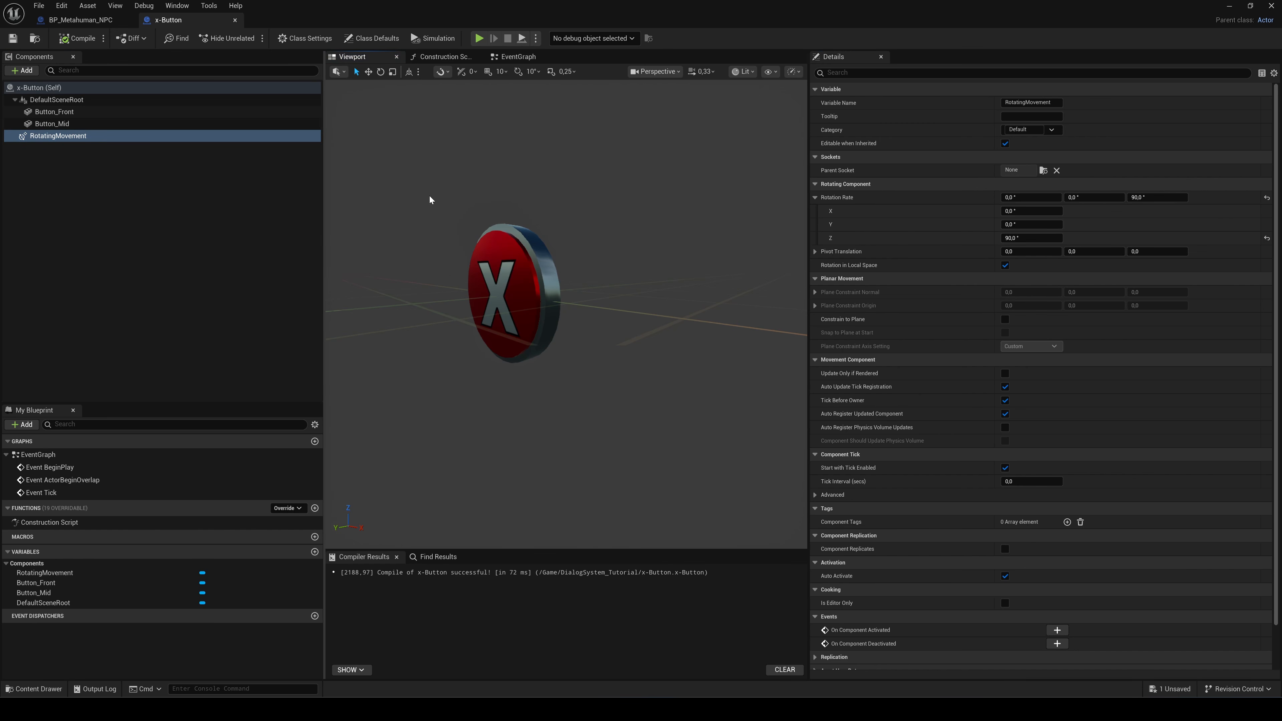
left_click(235, 21)
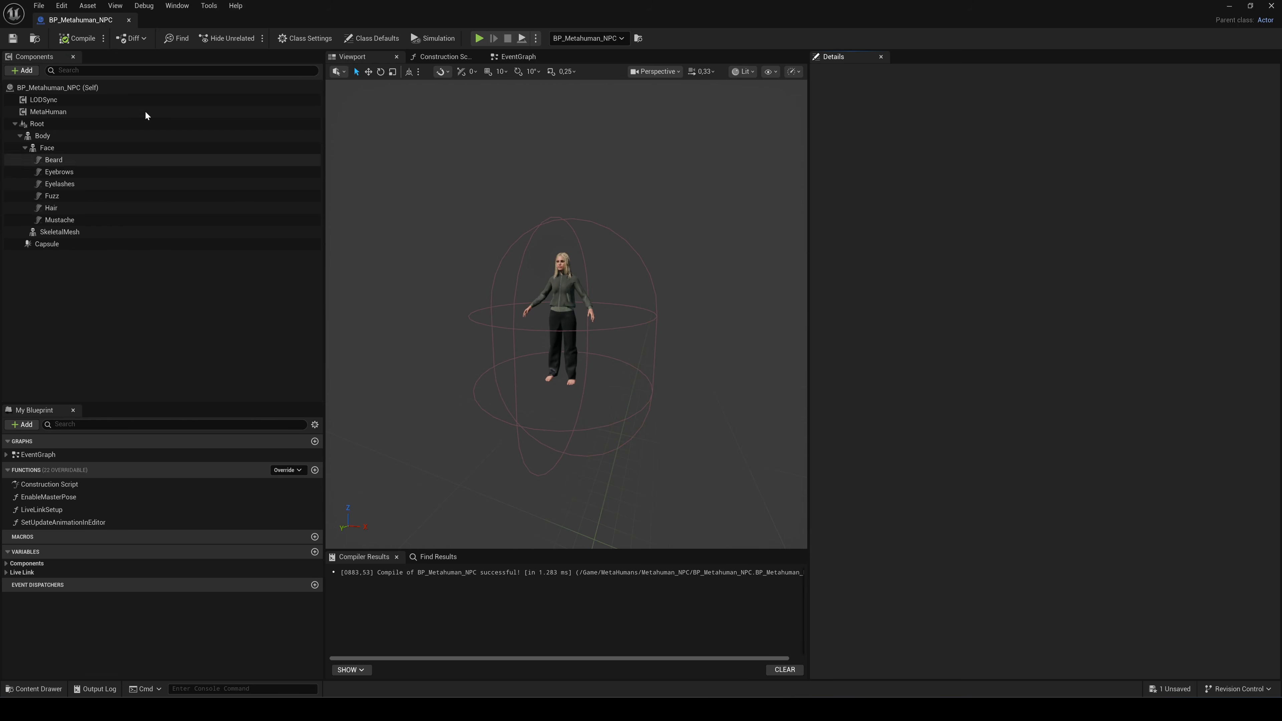
- Add a Child Actor component named Button to BP_Metahuman_NPC and assign x-Button as its child actor class
left_click(26, 70)
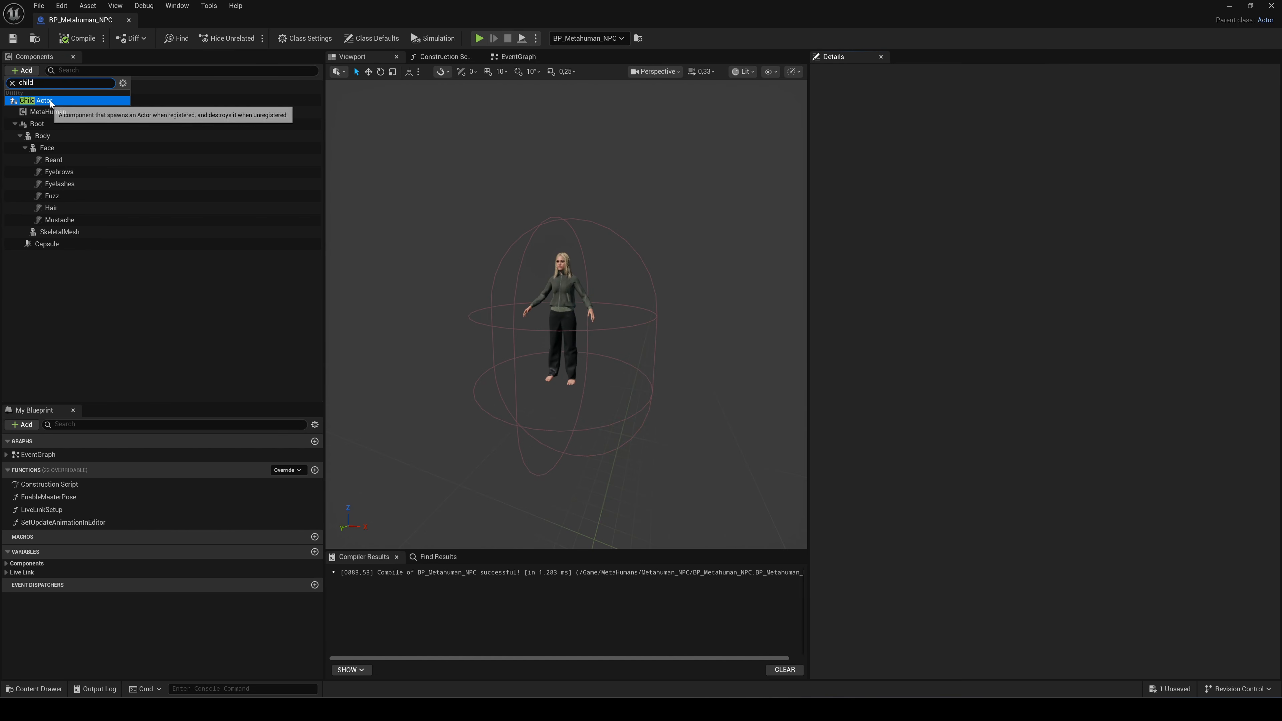
left_click(50, 102)
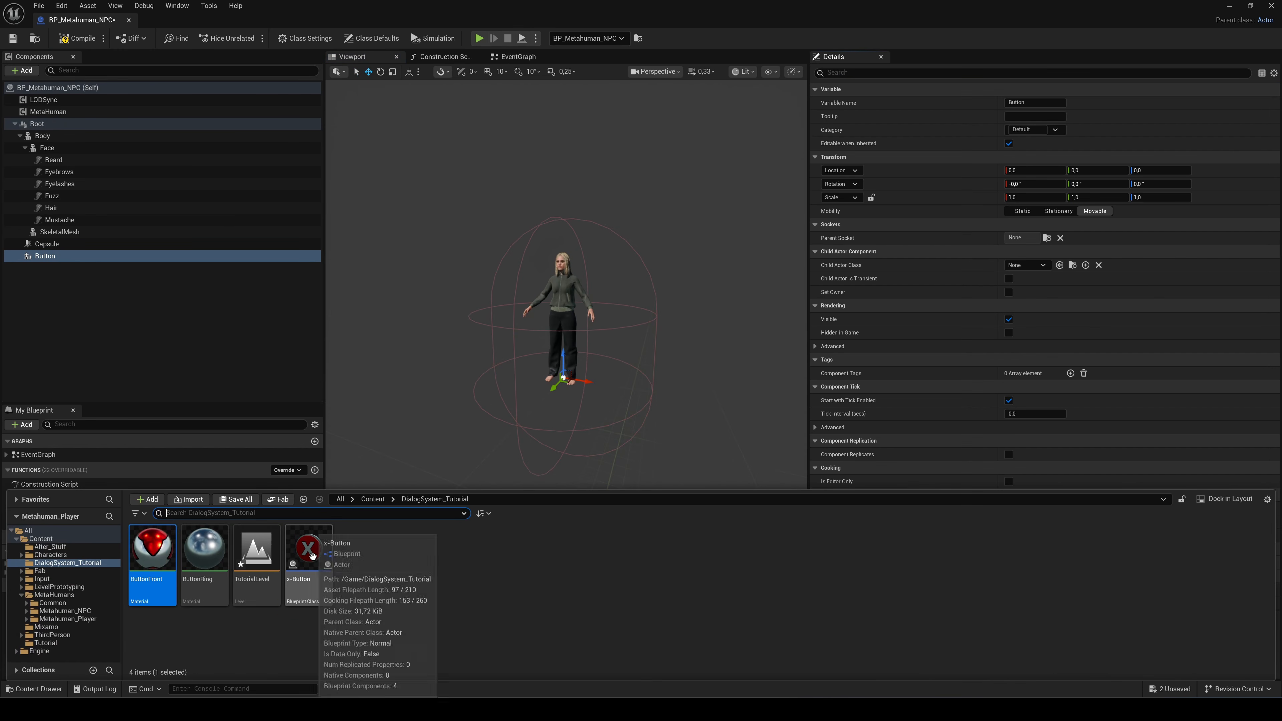
left_click_drag(307, 553, 1025, 267)
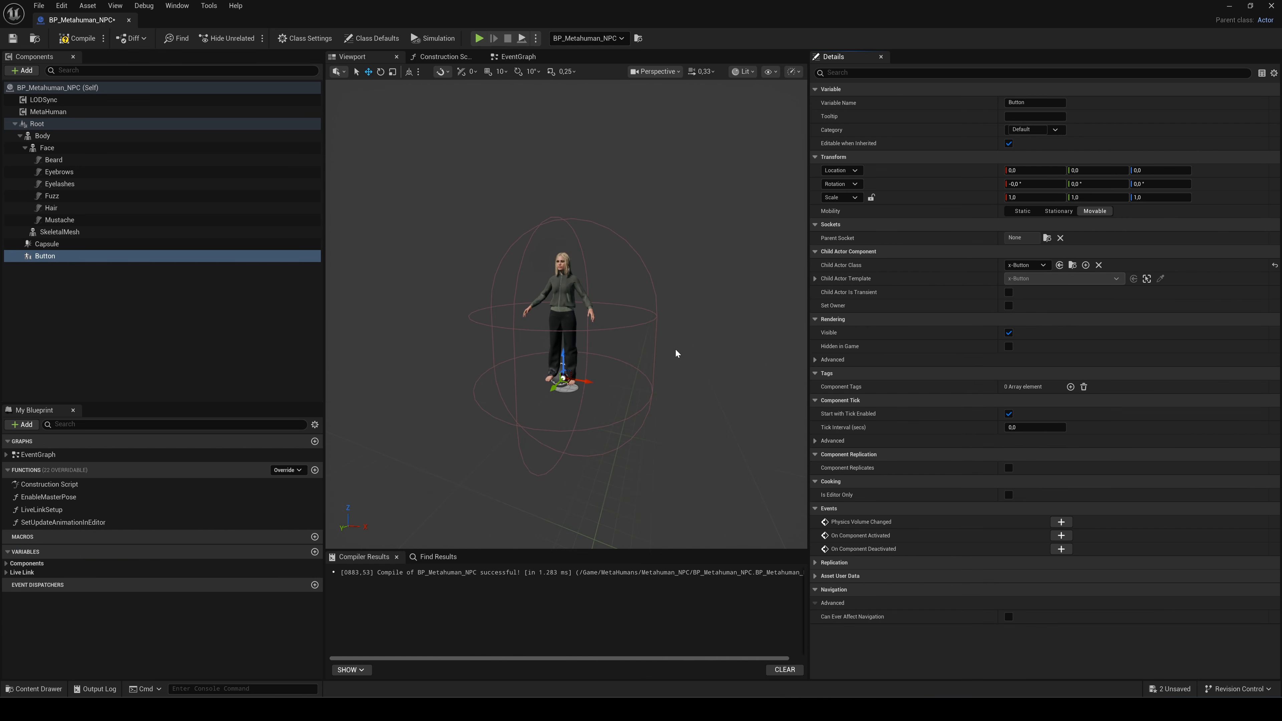
- Set the Button component's Z location to 200 and turn off its Visible property
left_click(1159, 170)
type("200")
key("Return")
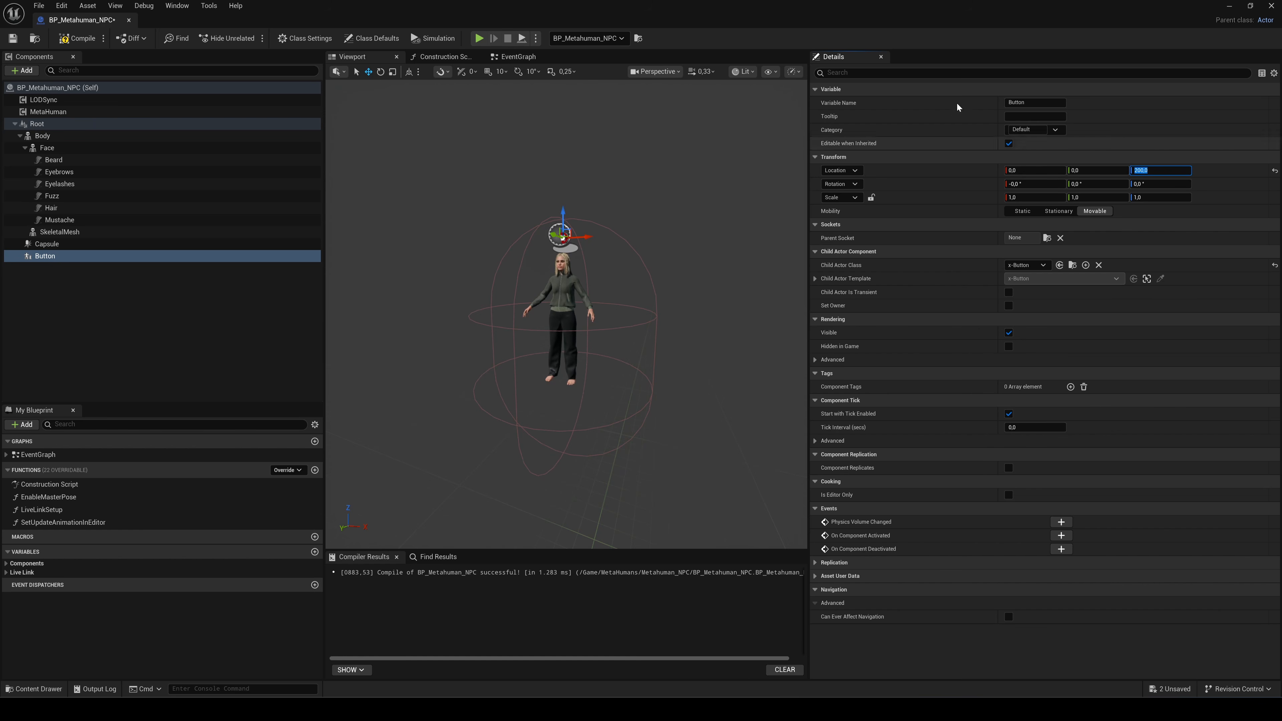
left_click(884, 72)
type("vis")
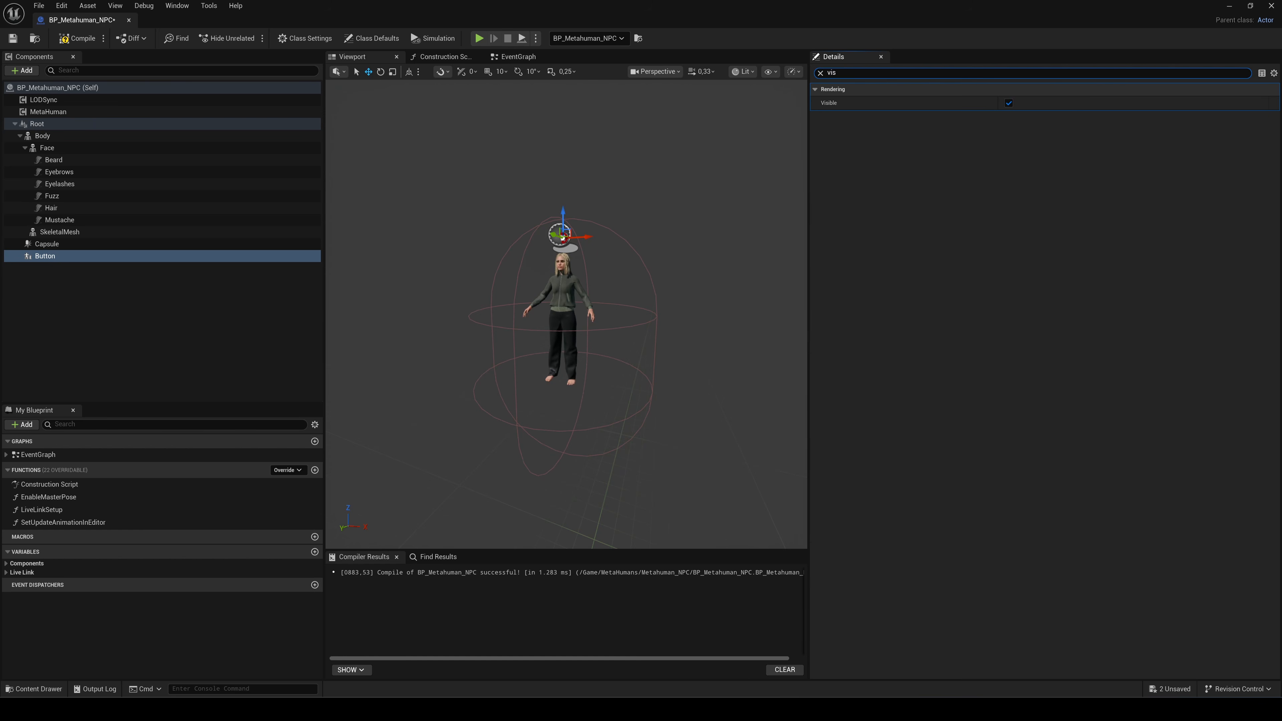
left_click(1009, 104)
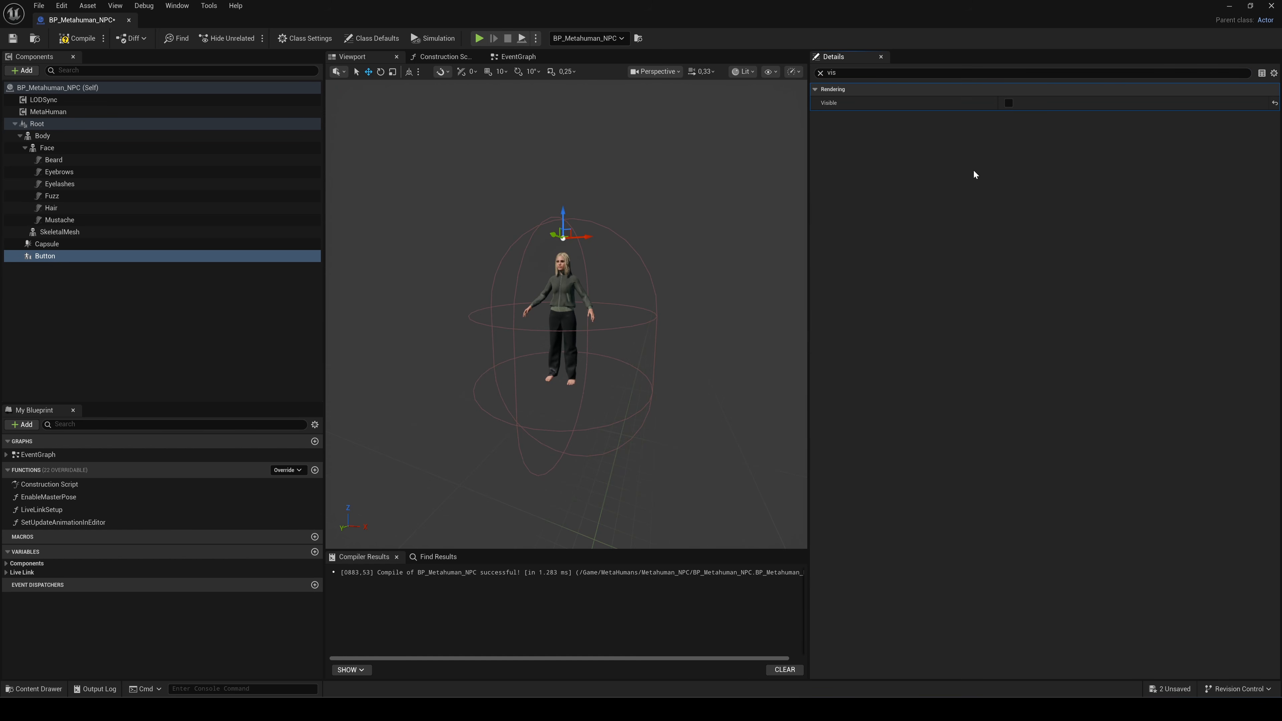
- Add an Event ActorBeginOverlap node to BP_Metahuman_NPC's event graph
left_click(508, 58)
scroll(453, 262, "up", 4)
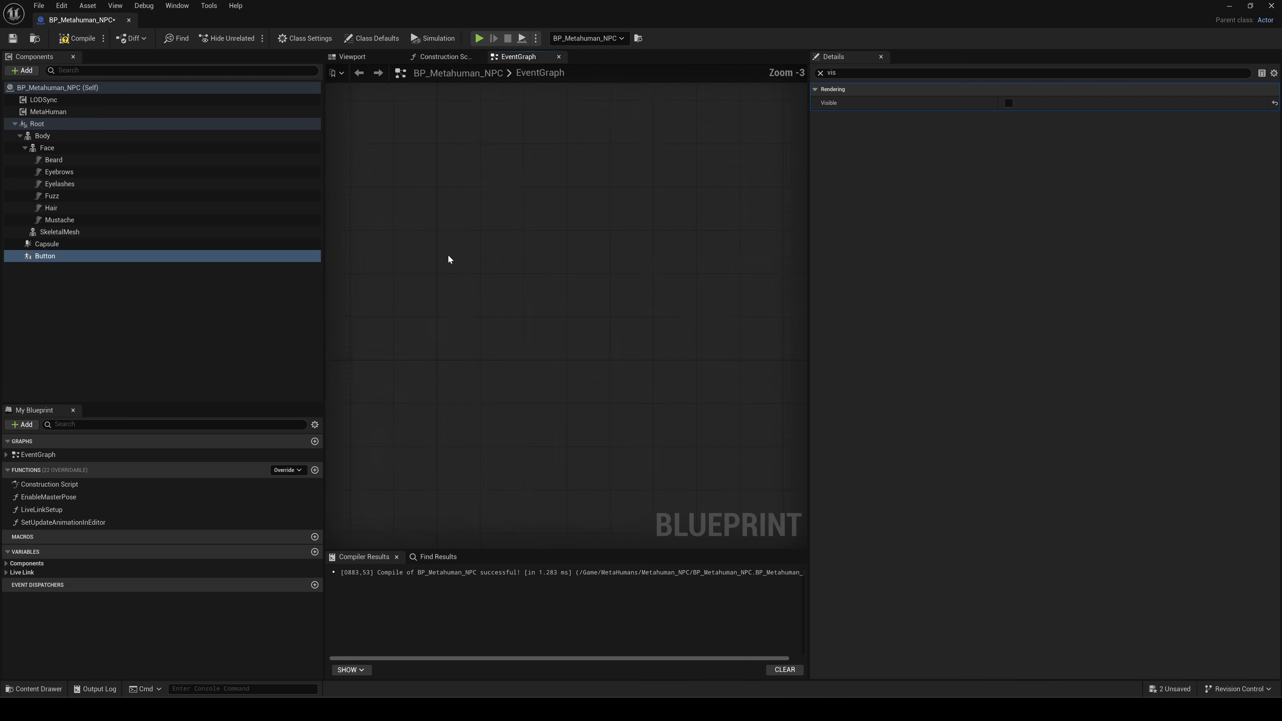
right_click(412, 236)
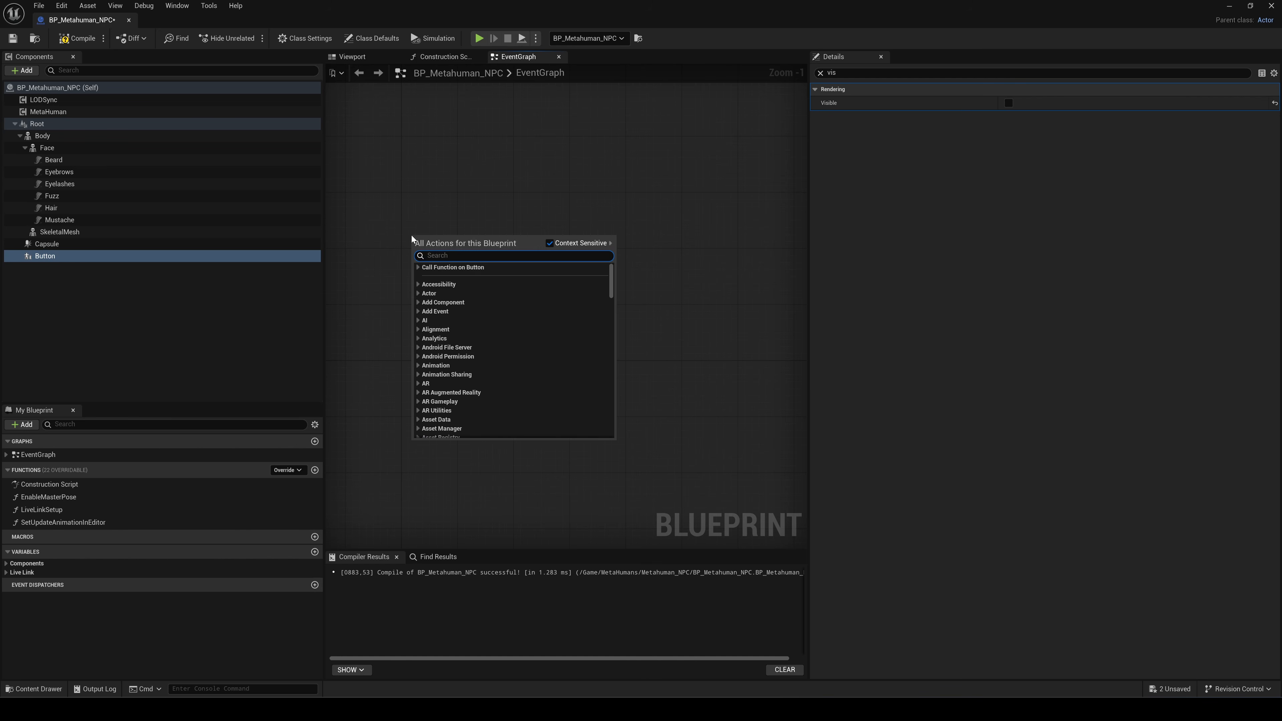
type("begin overlap")
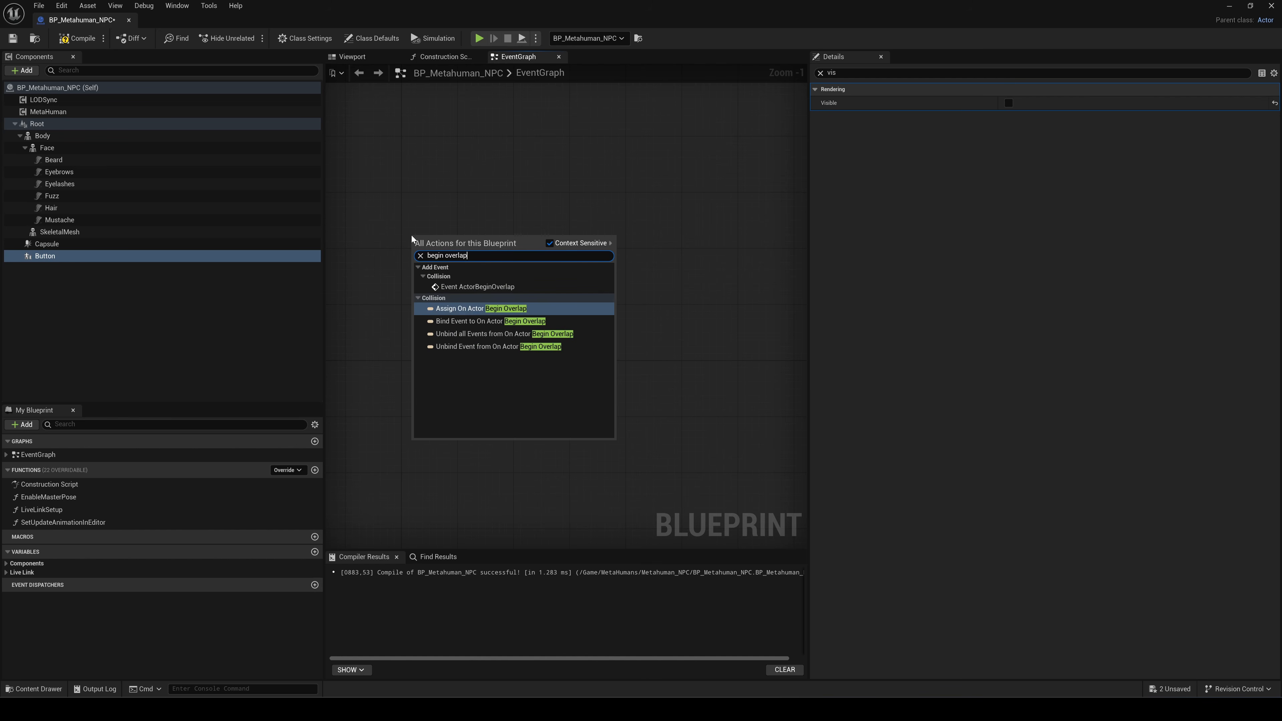
left_click(447, 287)
- Connect a Set Visibility (Button) node to the ActorBeginOverlap event and enable its New Visibility option
left_click_drag(493, 254, 575, 248)
type("set visib")
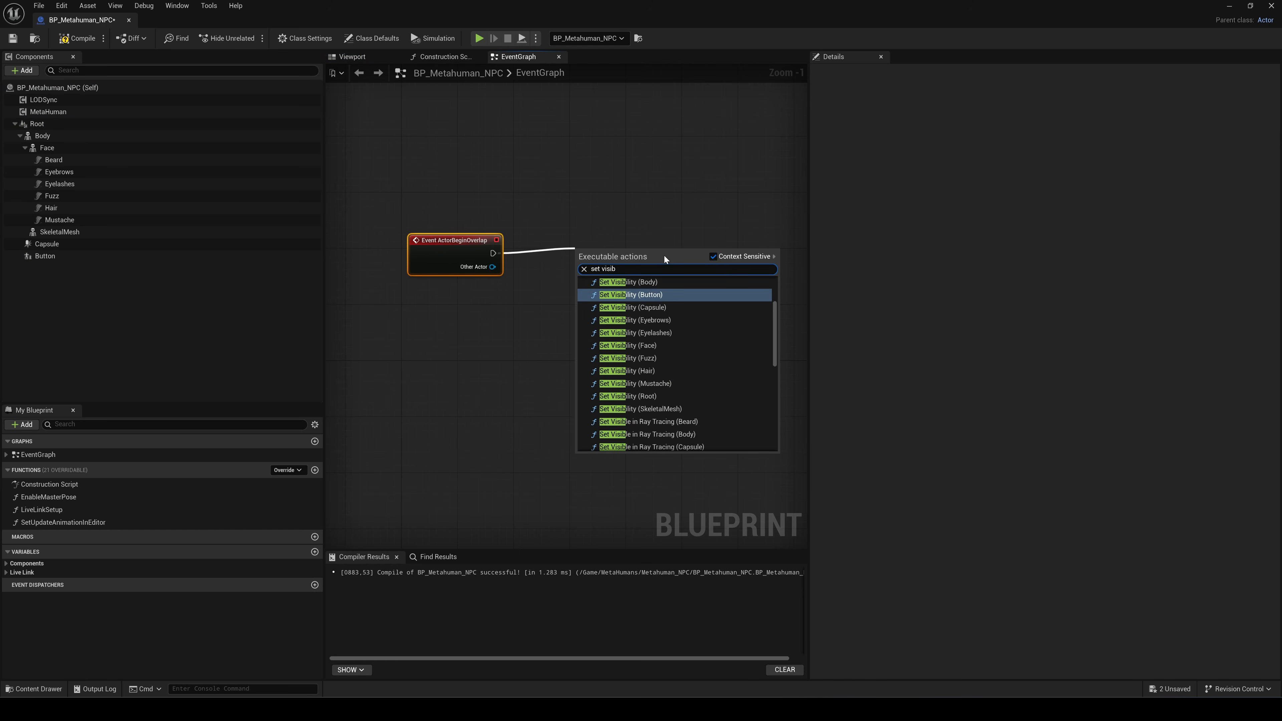
left_click(655, 297)
mouse_move(611, 255)
left_mouse_down()
mouse_move(624, 232)
mouse_move(612, 235)
left_mouse_up()
left_click(622, 282)
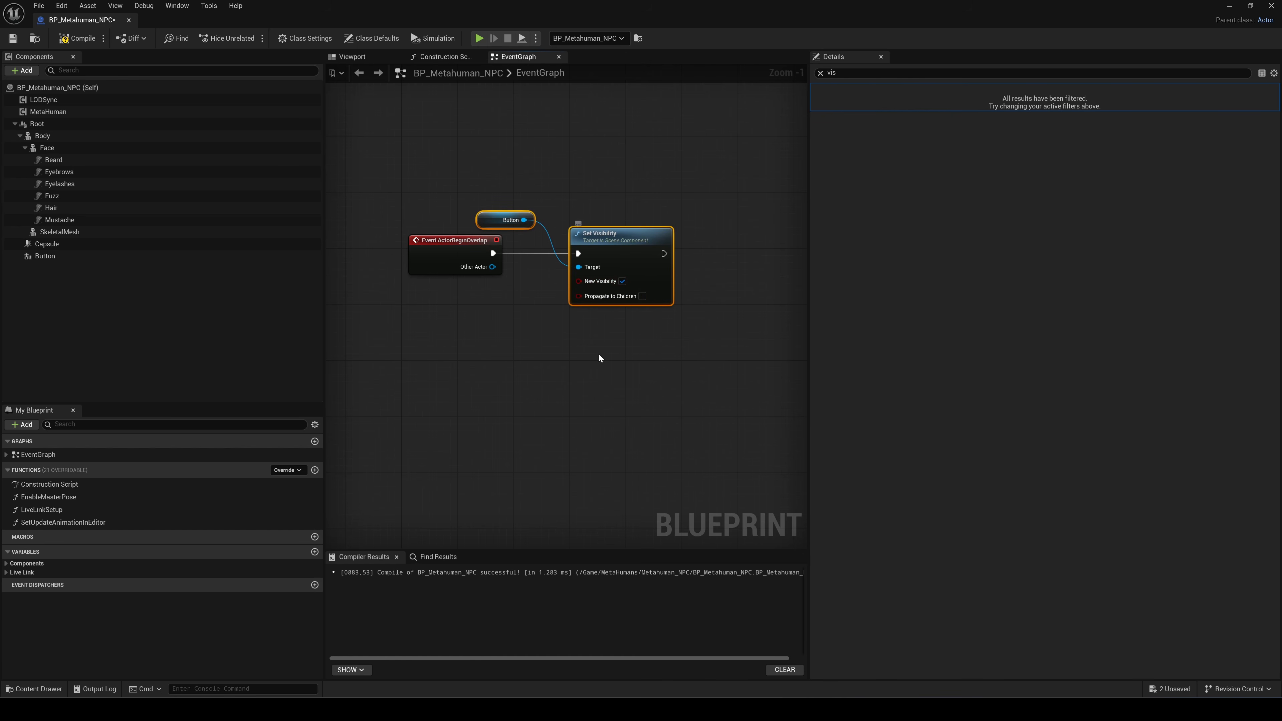
- Add an Event ActorEndOverlap node below the begin-overlap logic
right_click_drag(529, 388, 544, 359)
right_click(431, 366)
type("end overla")
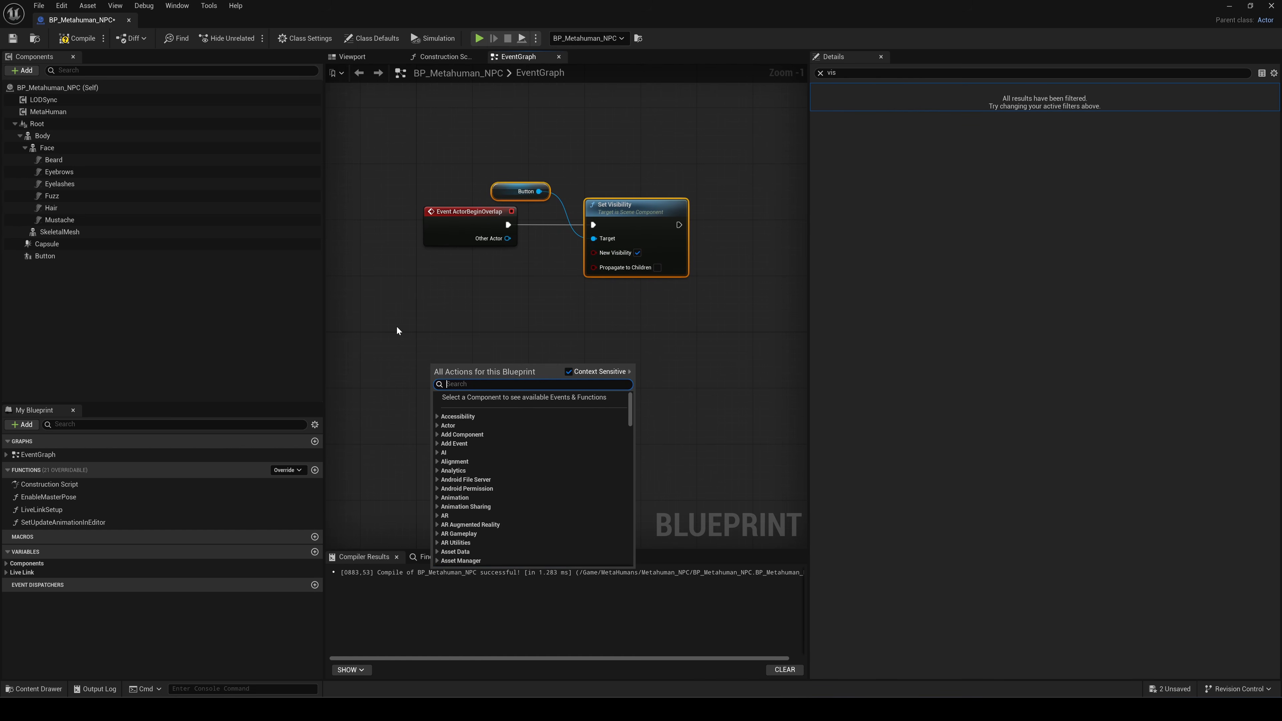
type("p")
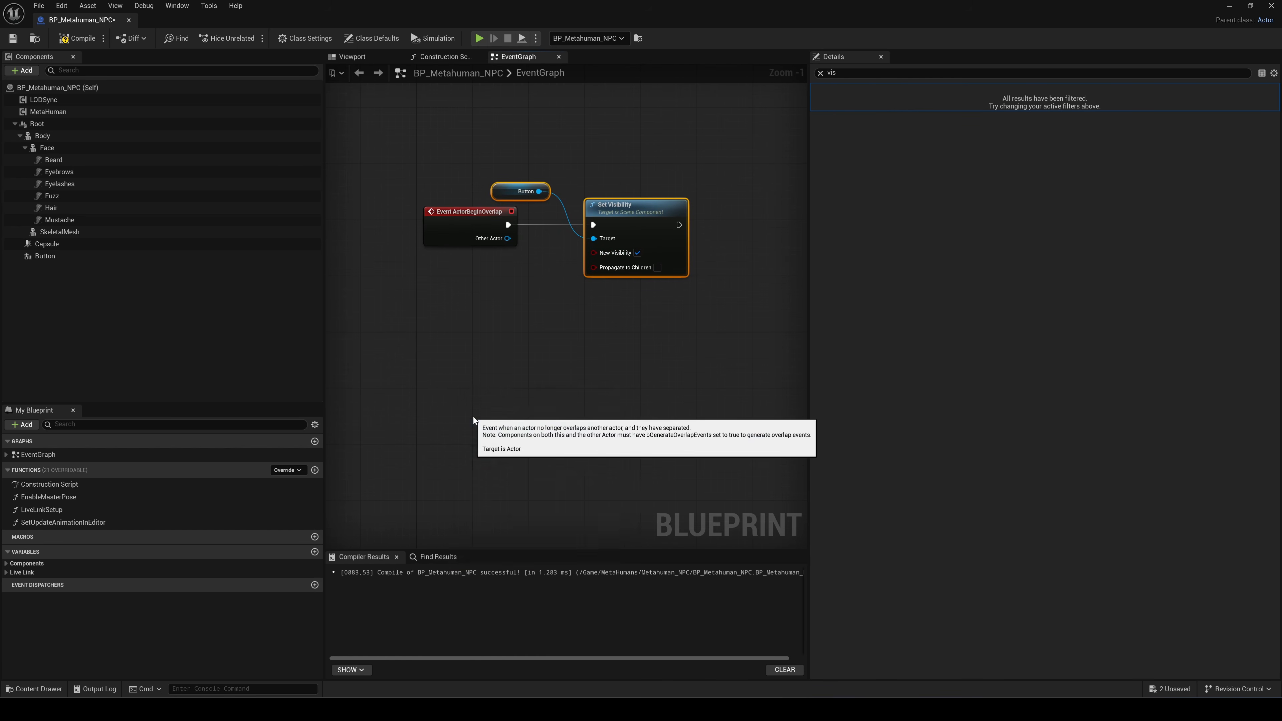
left_click(473, 417)
- Connect a Set Visibility (Button) node with New Visibility off to ActorEndOverlap, align the nodes, and compile the blueprint
left_click_drag(503, 379, 576, 379)
type("set vis")
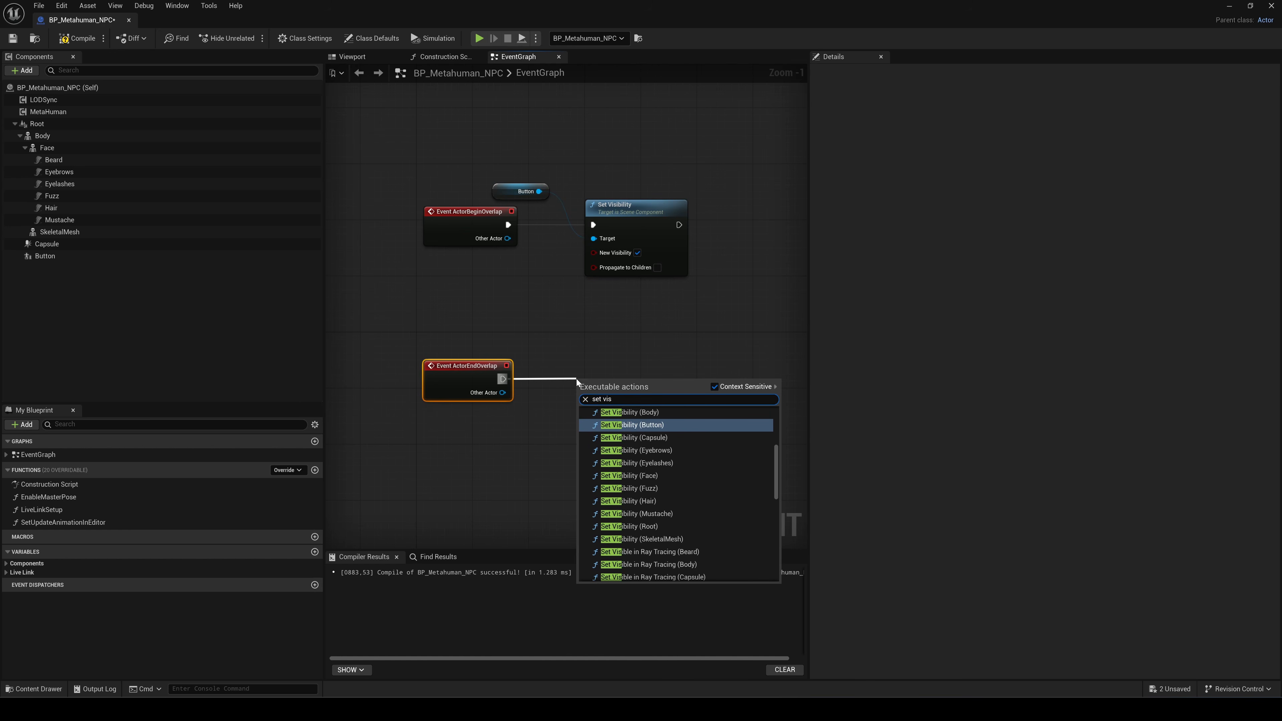
left_click(626, 428)
left_click_drag(629, 433, 636, 413)
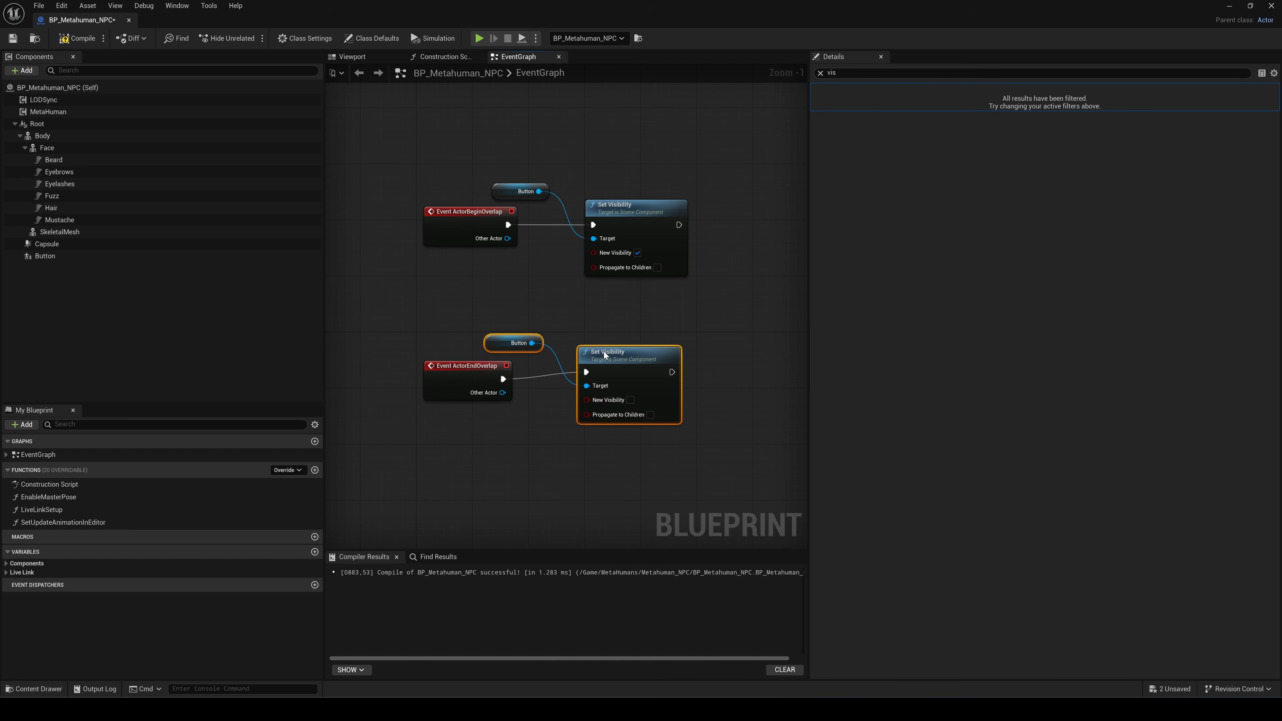
left_click(611, 329)
left_click_drag(505, 348, 507, 345)
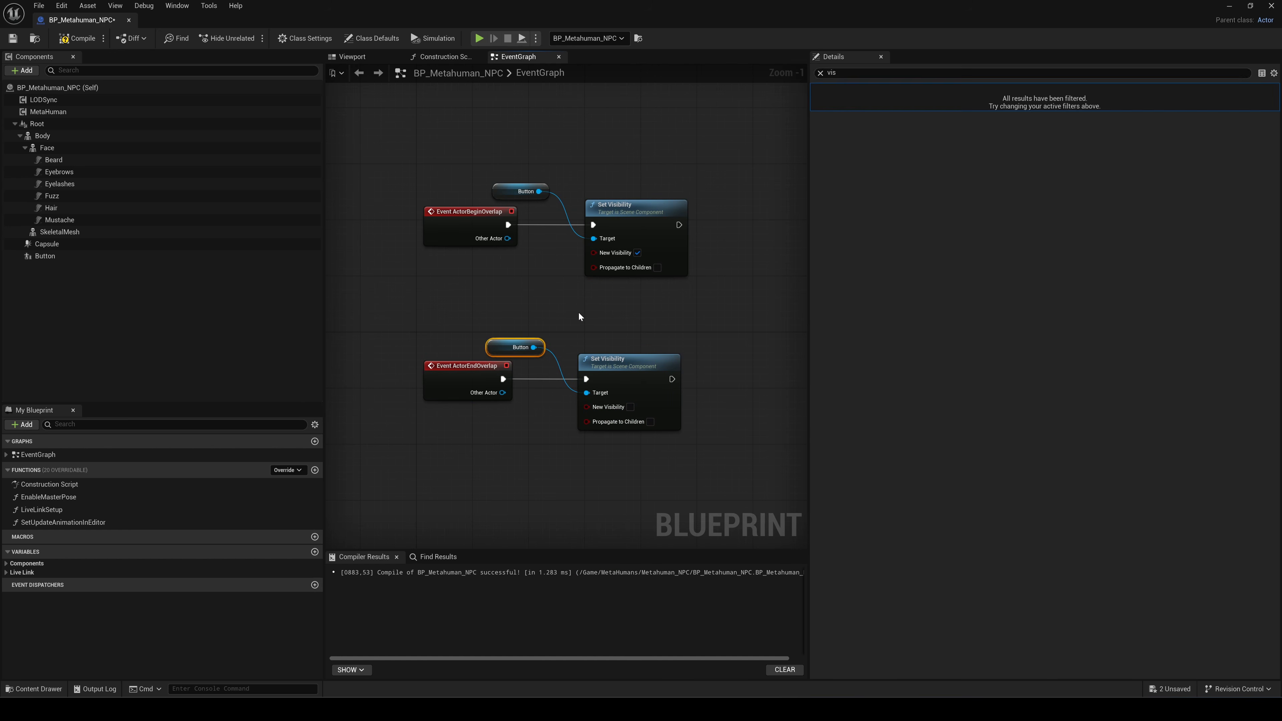
left_click(578, 312)
left_click(75, 40)
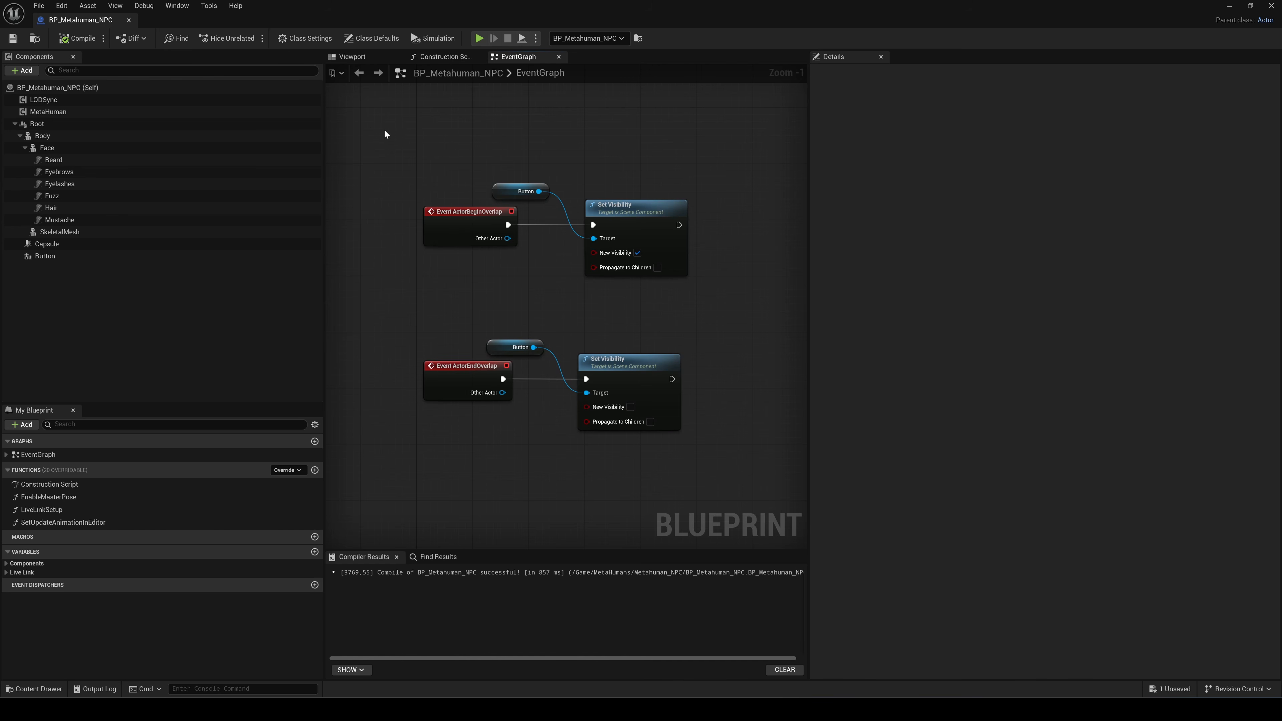
- Play the level and walk the character toward and away from the NPC to test the button prompt
left_click(1230, 6)
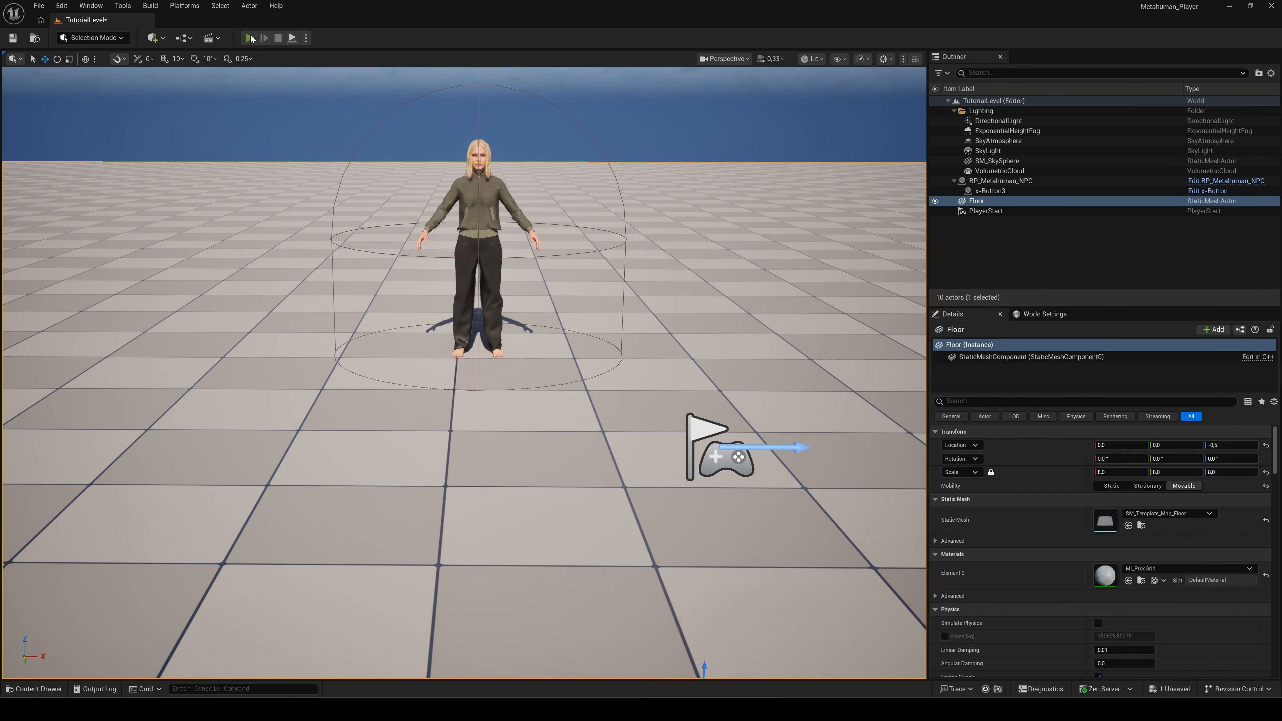
left_click(250, 38)
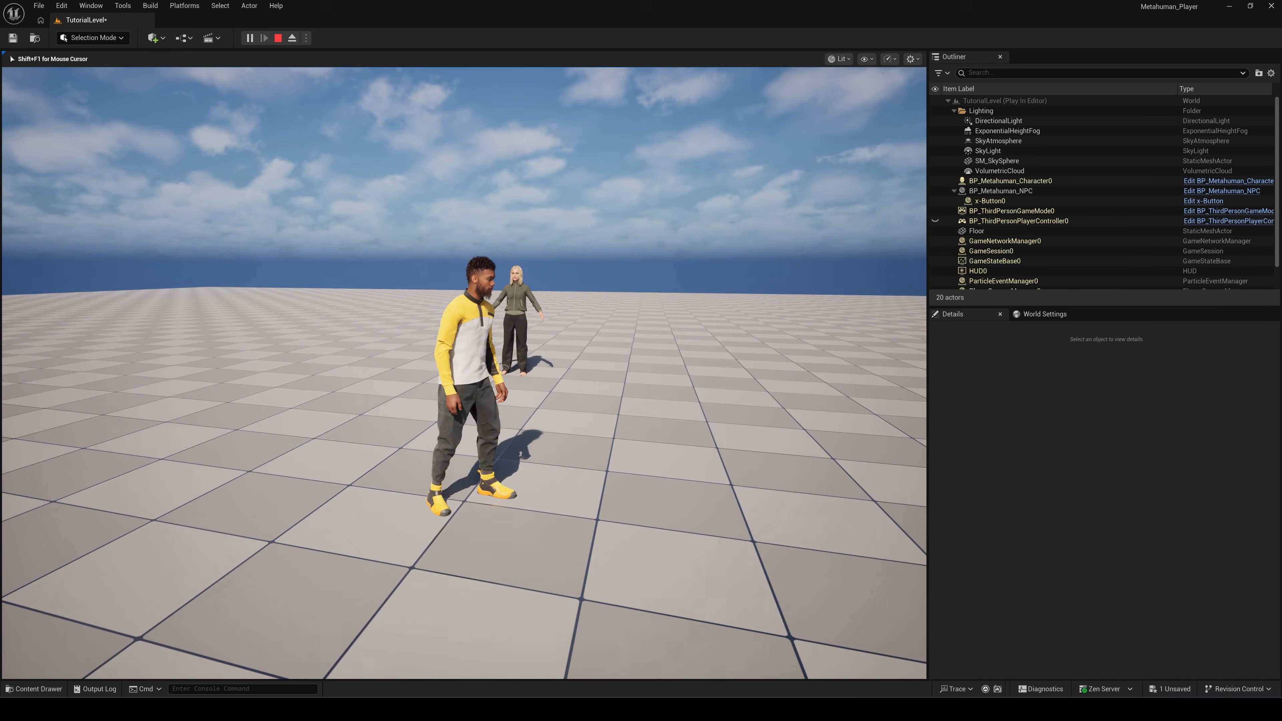
key("w")
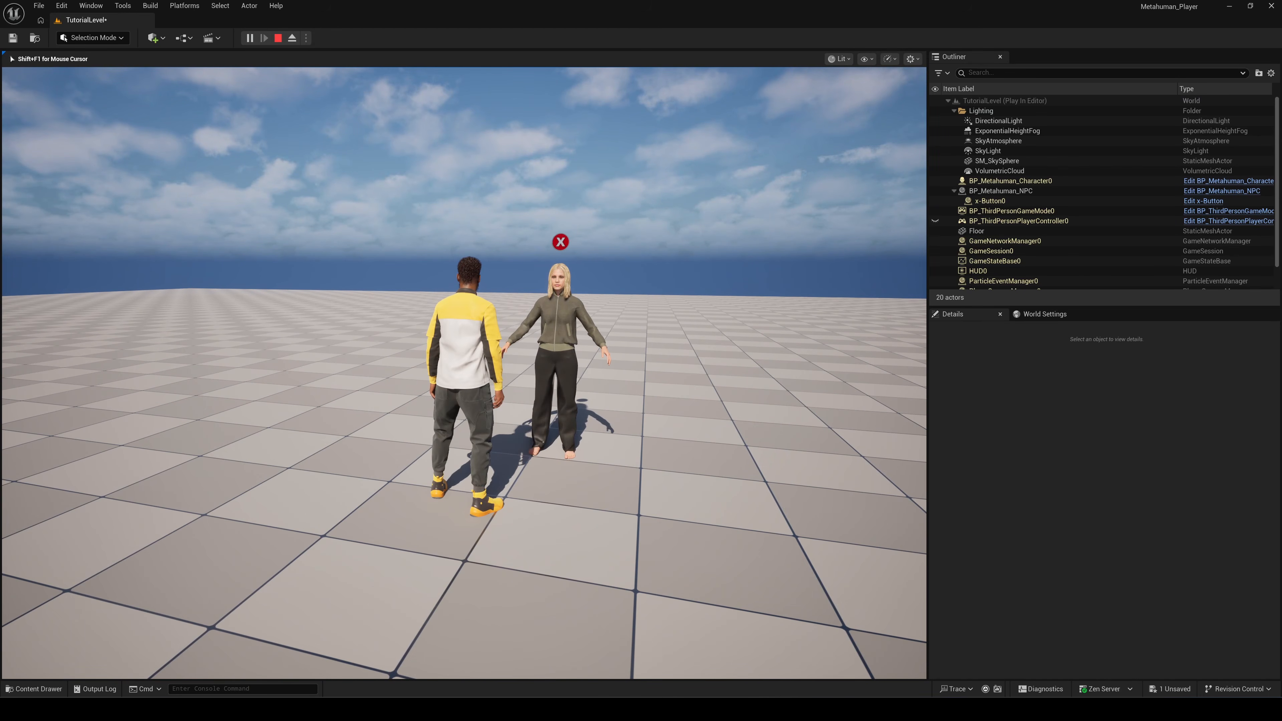
key("s")
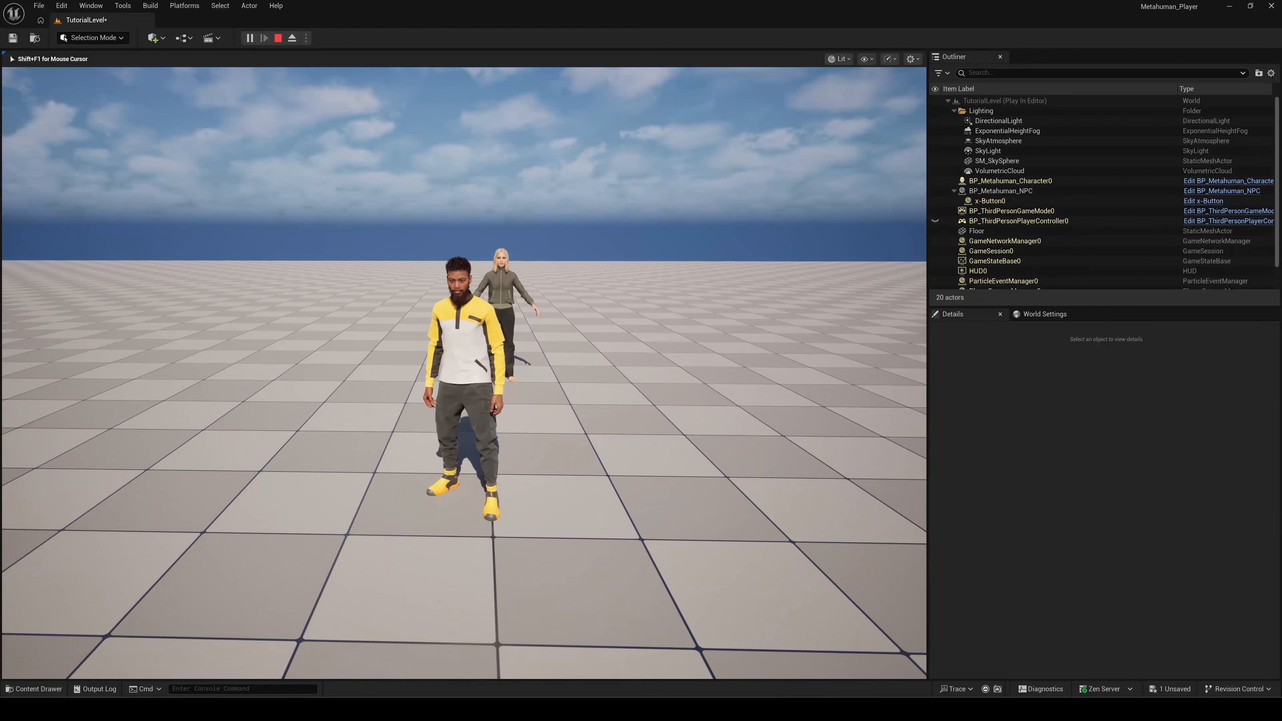
key("w")
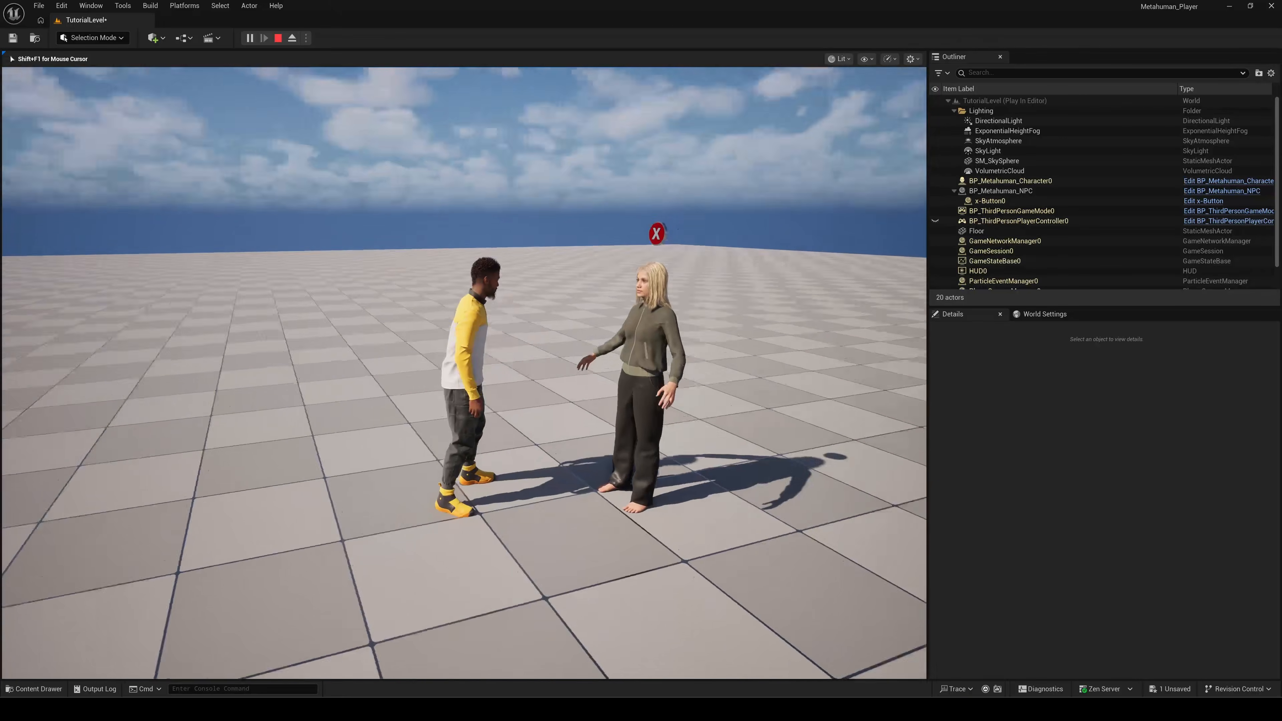
key("s")
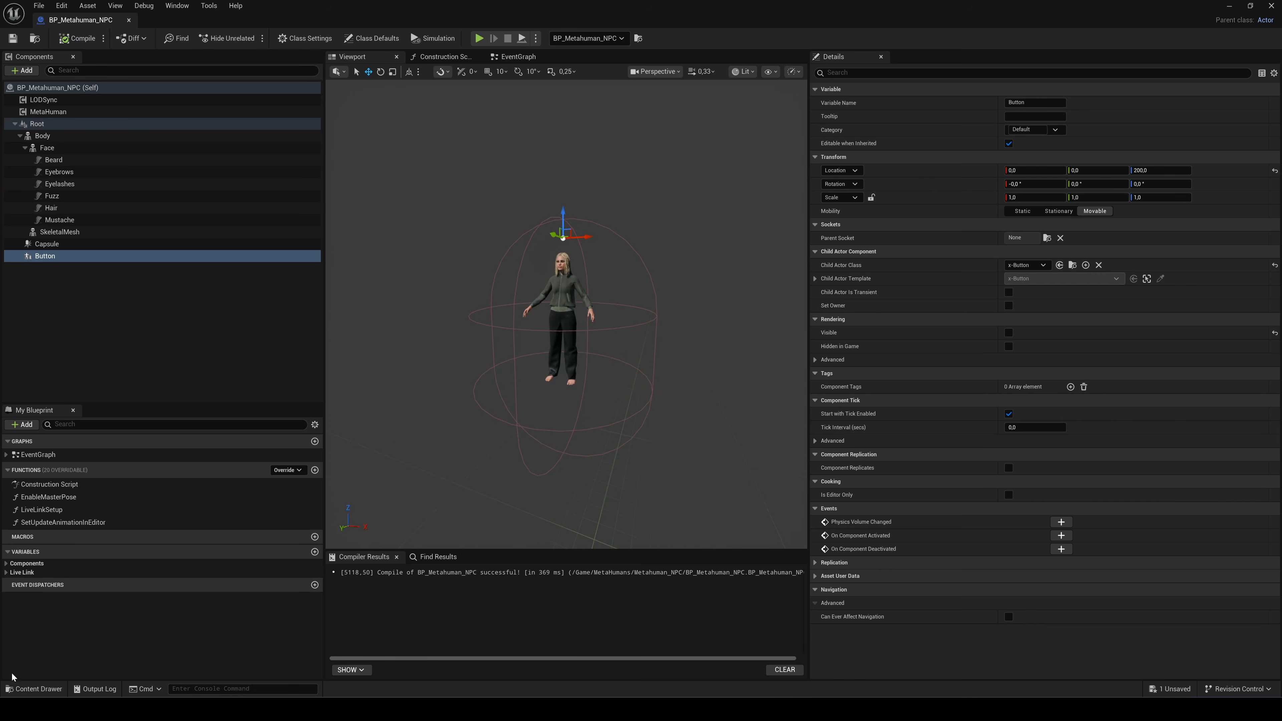
- Create an Actor Component blueprint named Dialog_System in the DialogSystem_Tutorial folder and open it
left_click(33, 689)
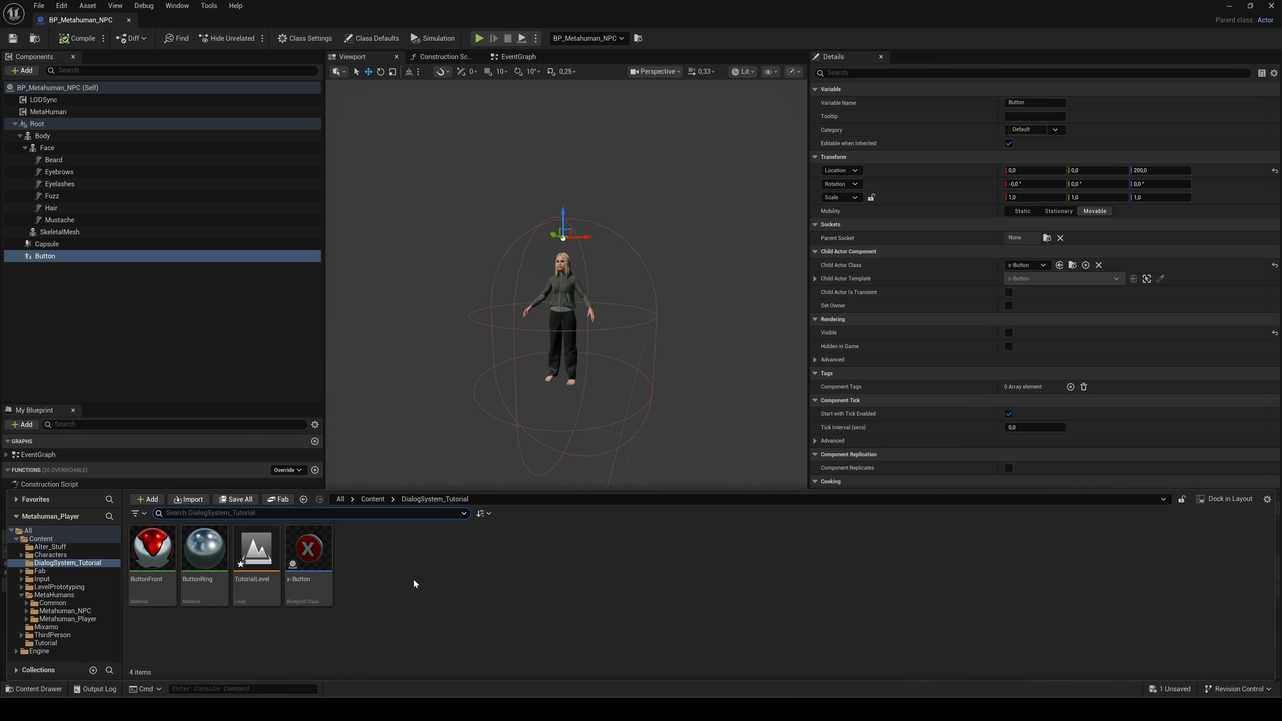
right_click(398, 581)
left_click(457, 249)
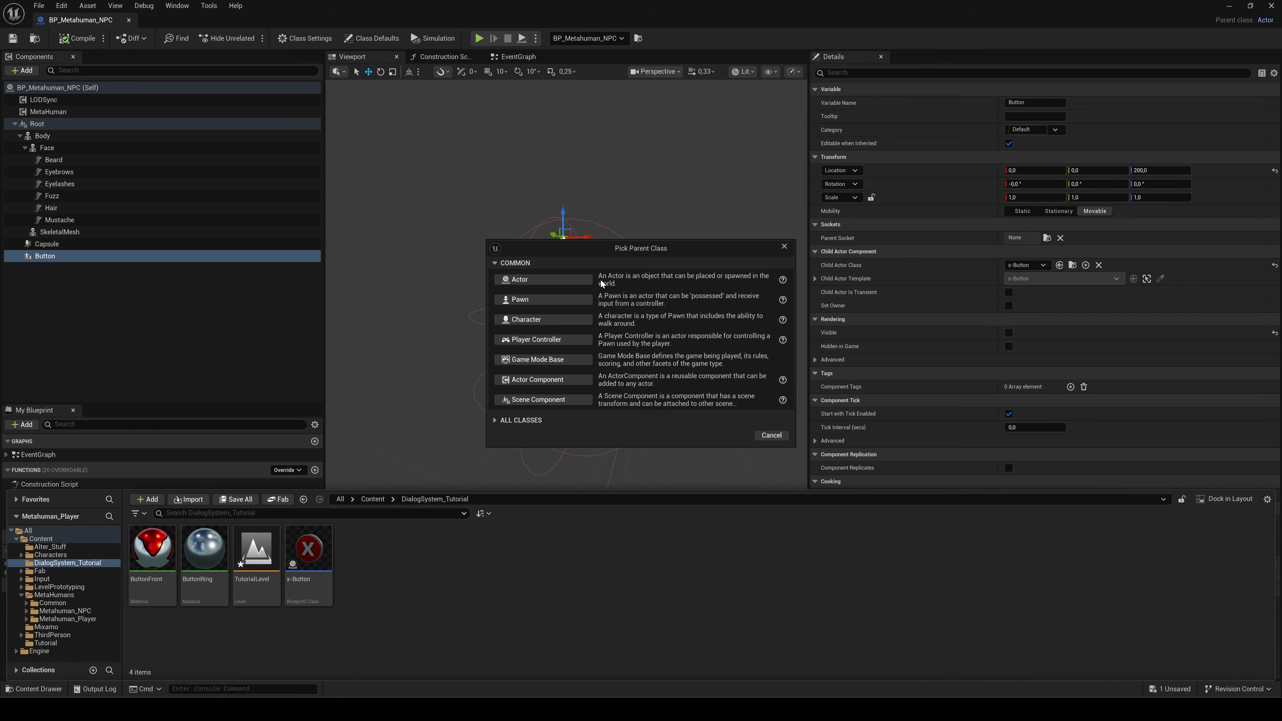
left_click(542, 379)
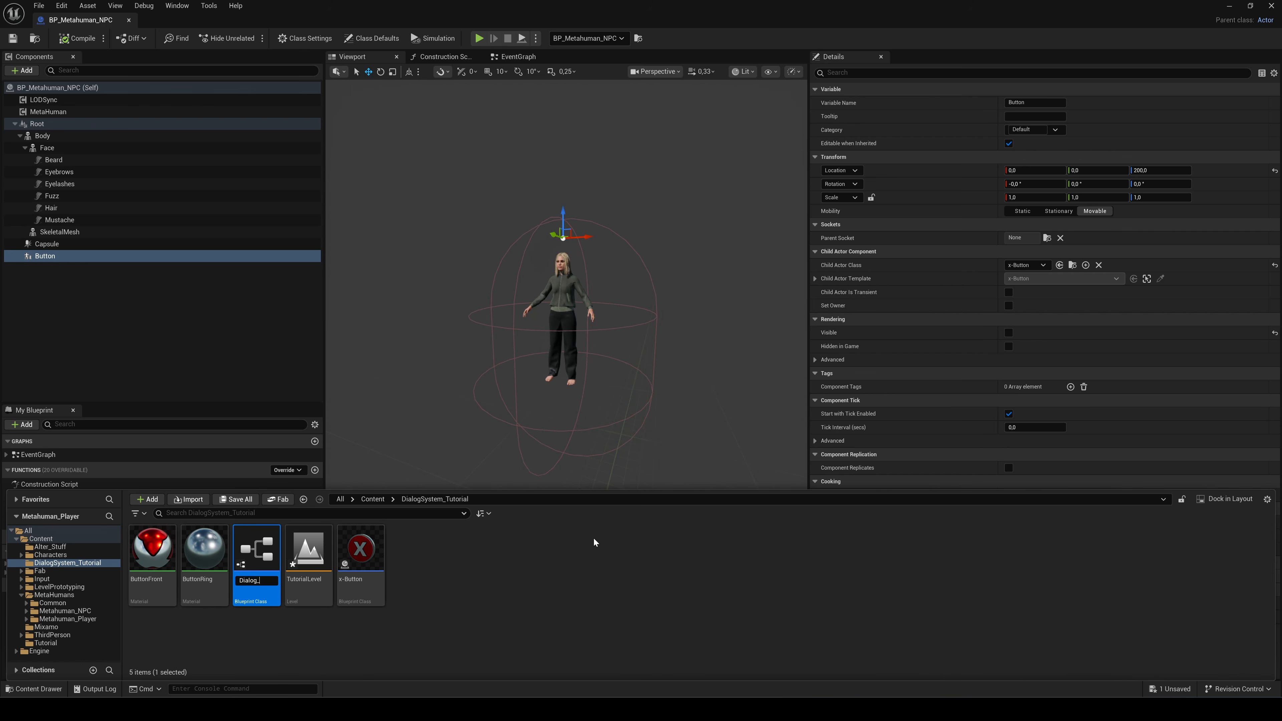
type("Dialog_System")
key("Return")
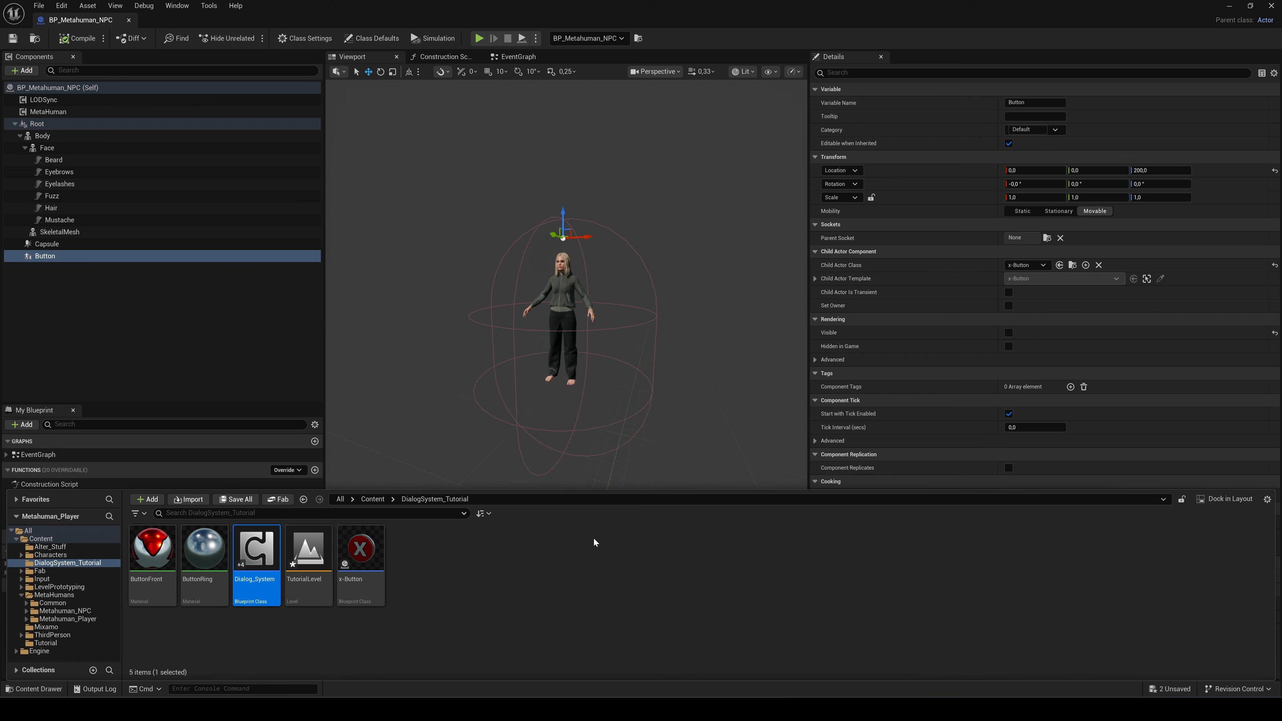
double_click(262, 551)
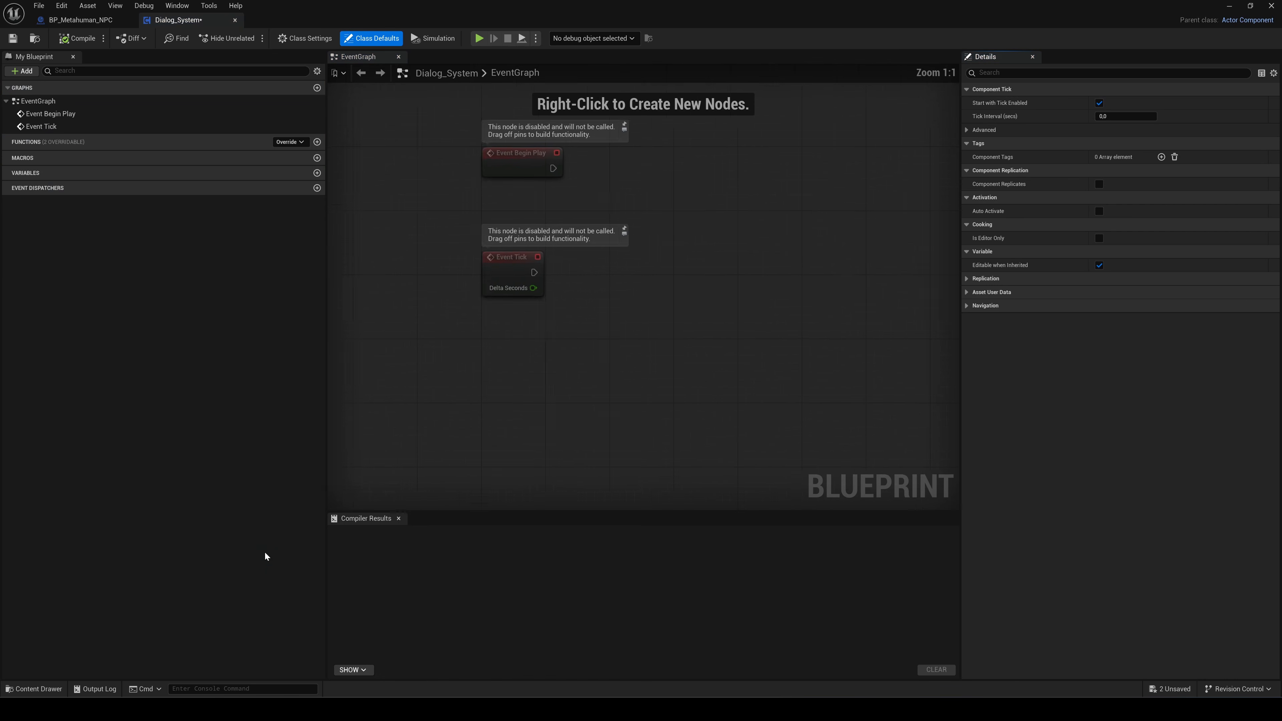
- Add a custom event named Enter Dialog System to the event graph above Event Begin Play
right_click_drag(709, 244, 580, 405)
right_click(462, 176)
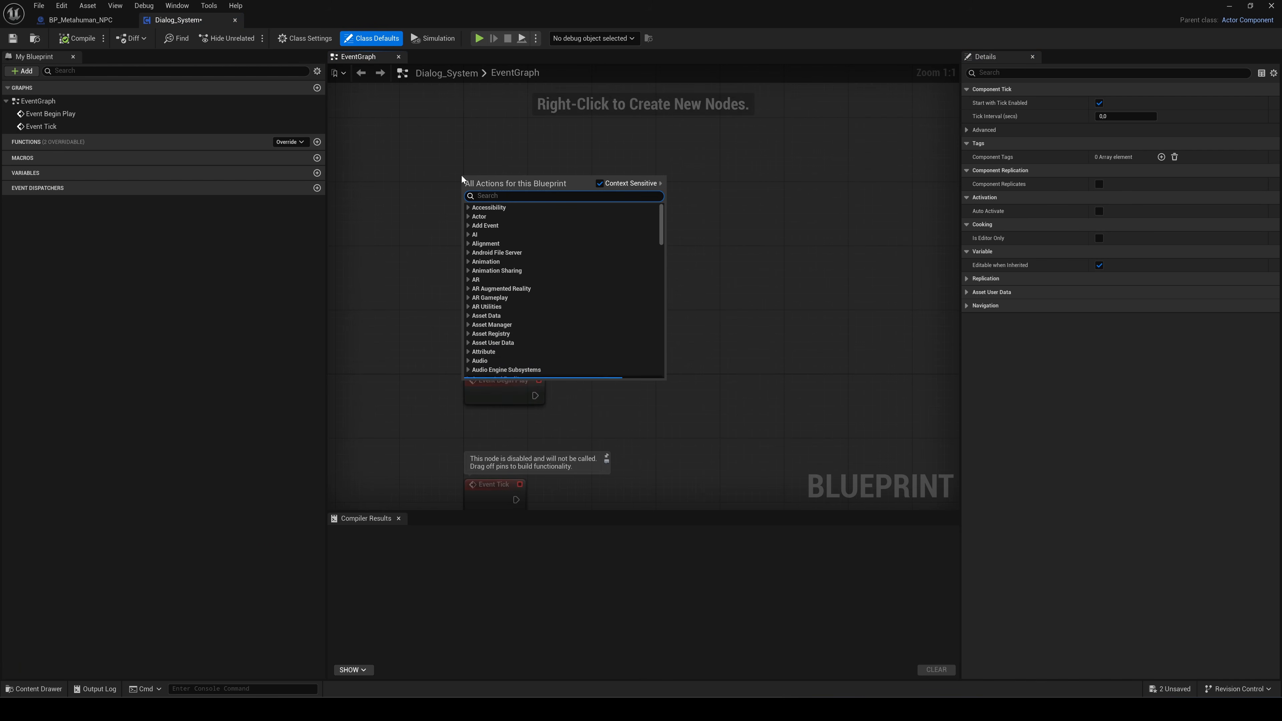
type("custom")
key("Return")
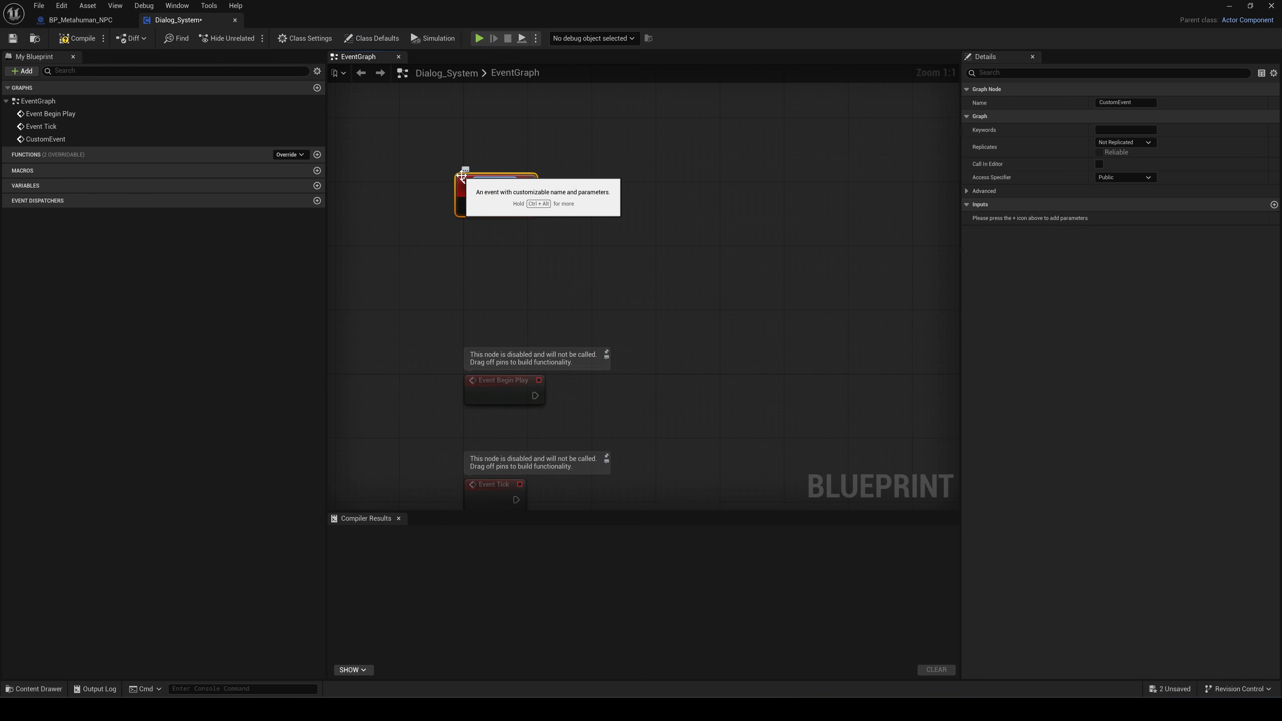
type("Enter Di")
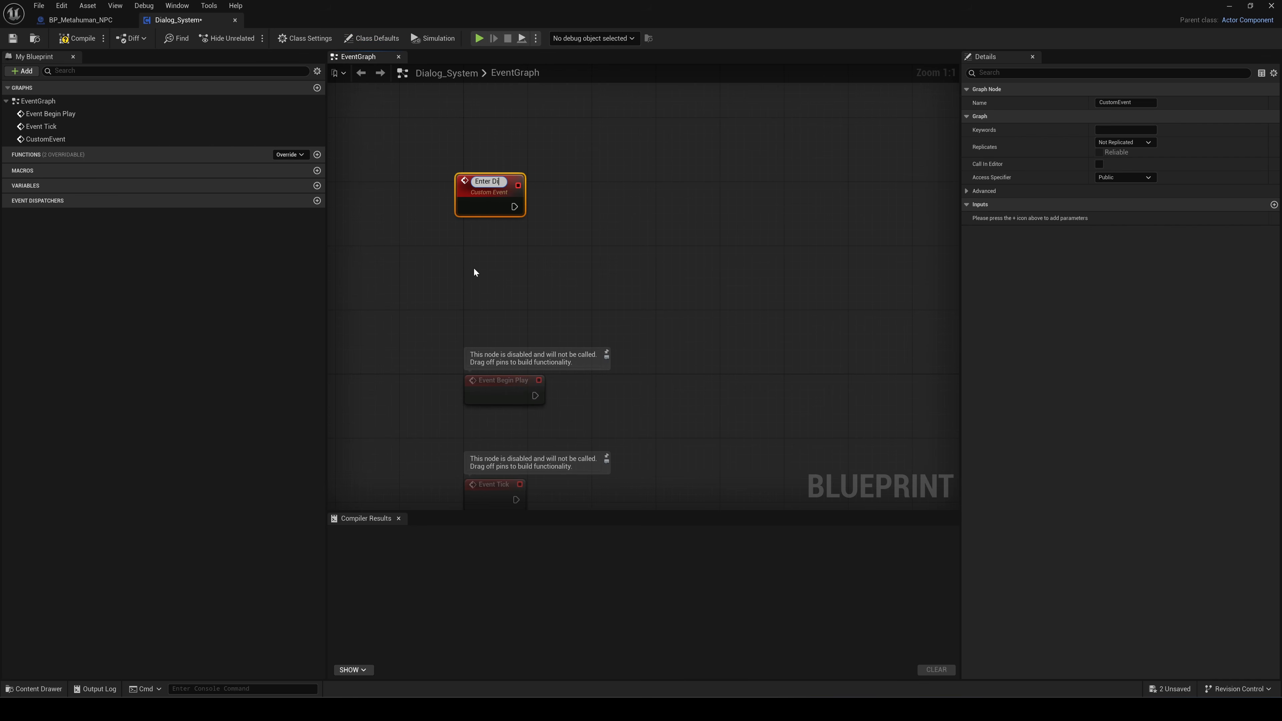
type("alog System")
key("Return")
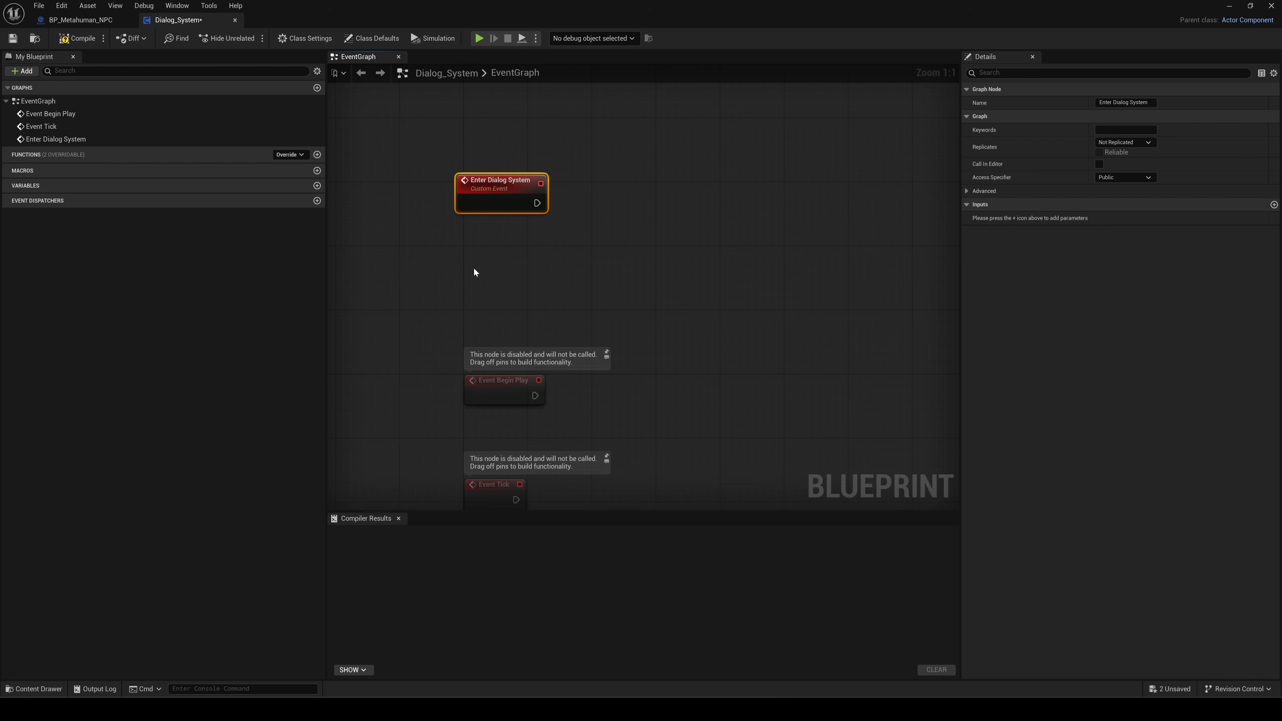
- Add an input named NPC to the Enter Dialog System event, typed as a BP Metahuman NPC Object Reference
right_click_drag(494, 247, 446, 326)
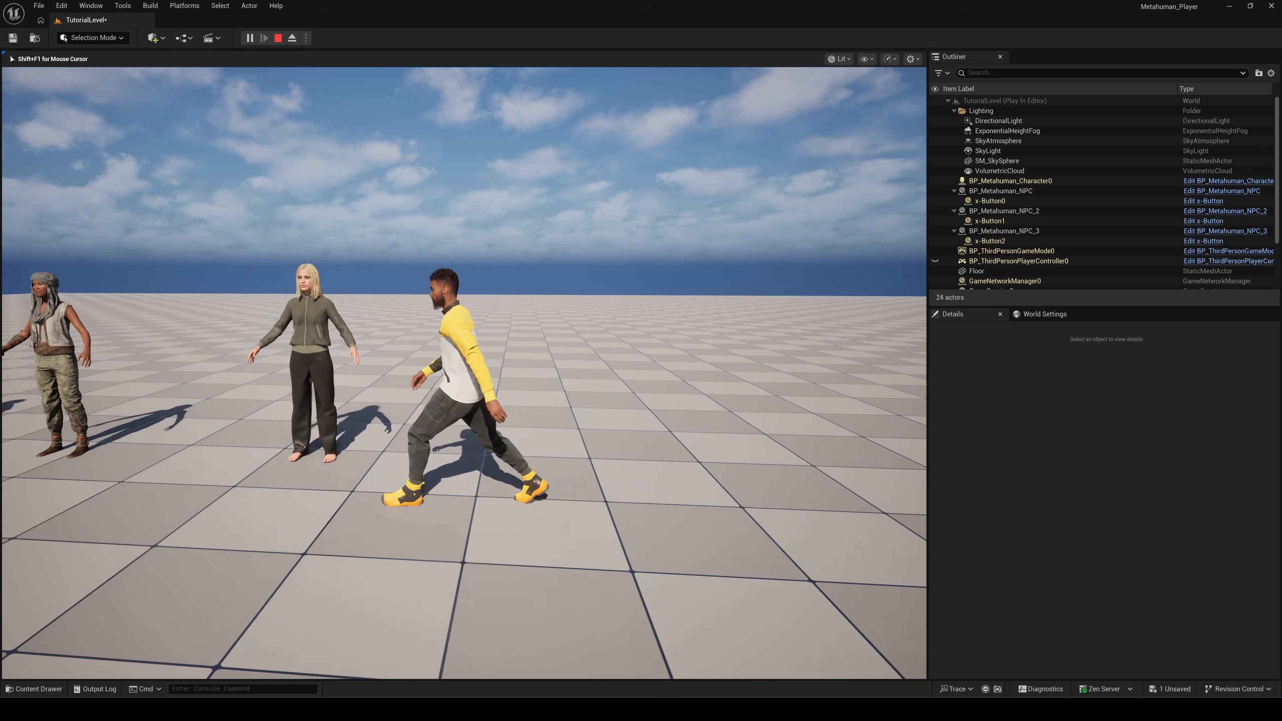
key("a")
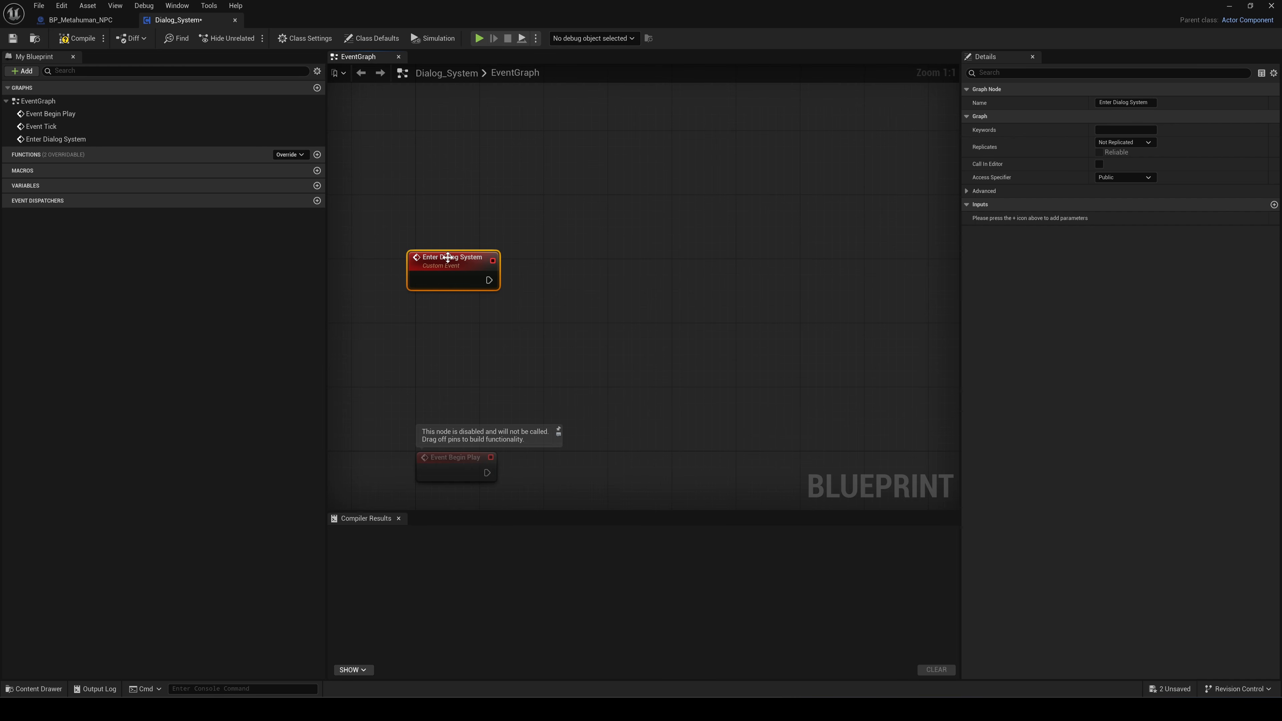
left_click(1275, 205)
left_click(1002, 218)
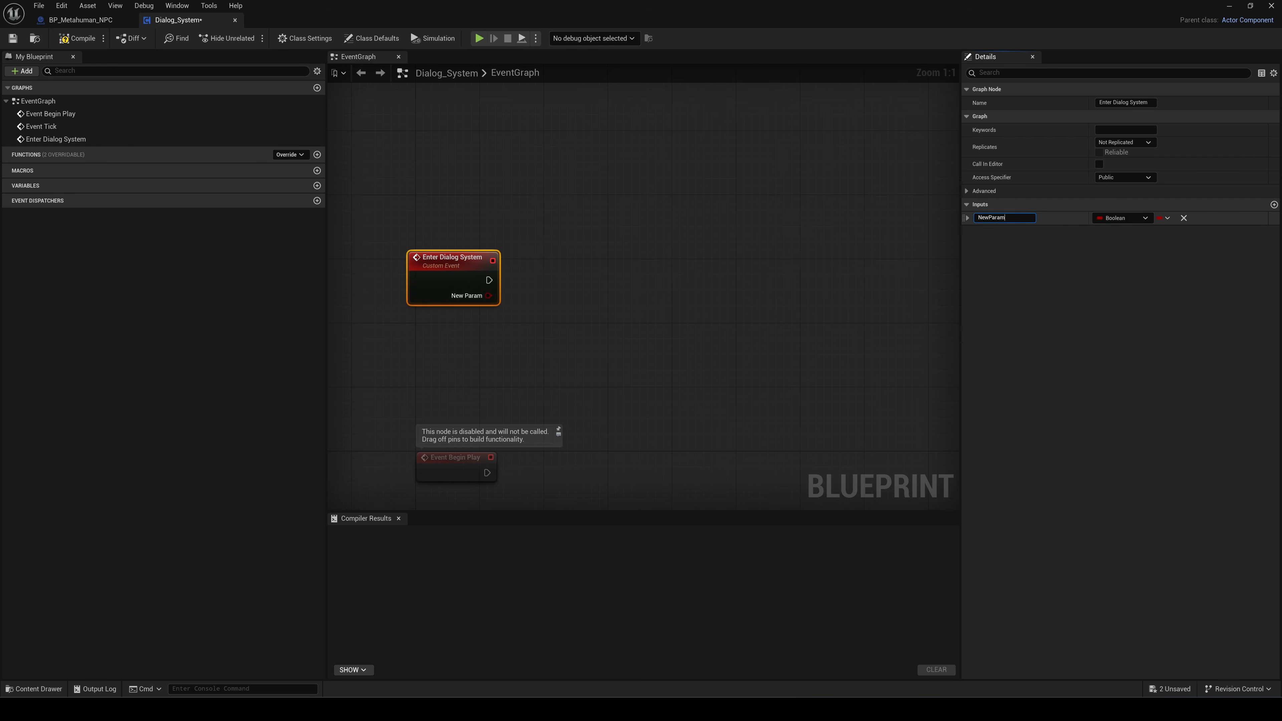
type("NPC")
key("Return")
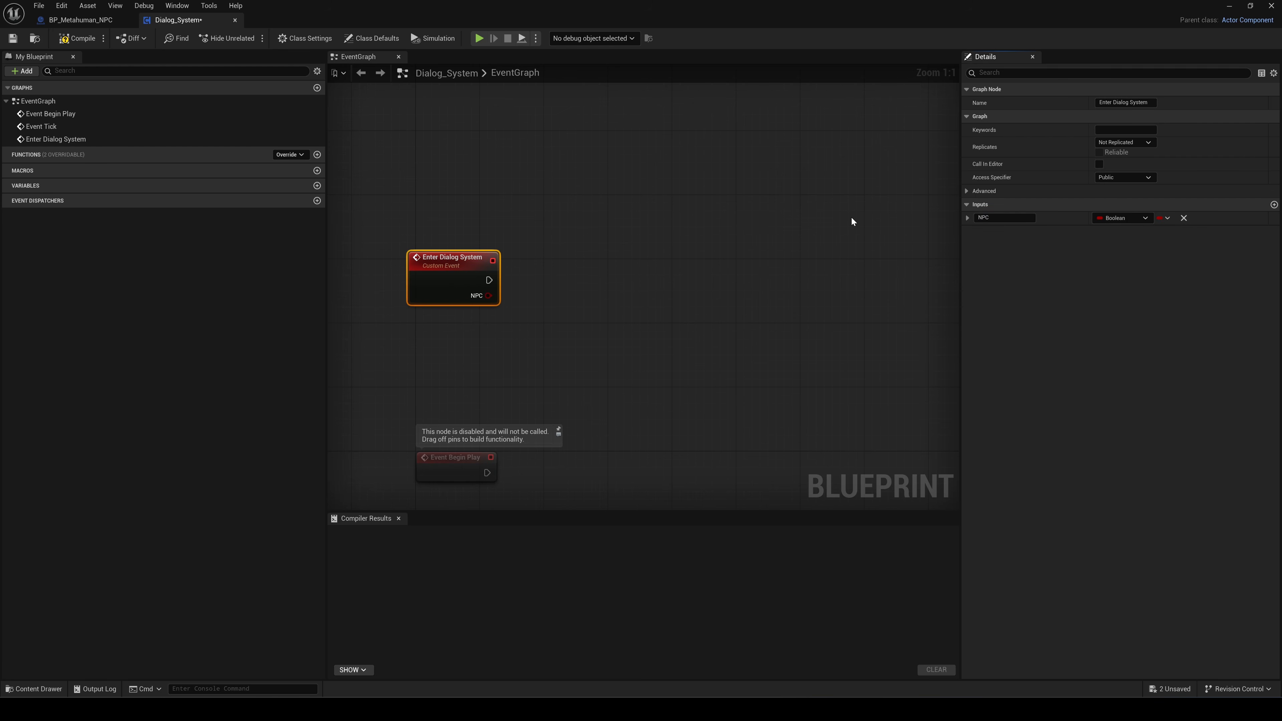
left_click(1145, 218)
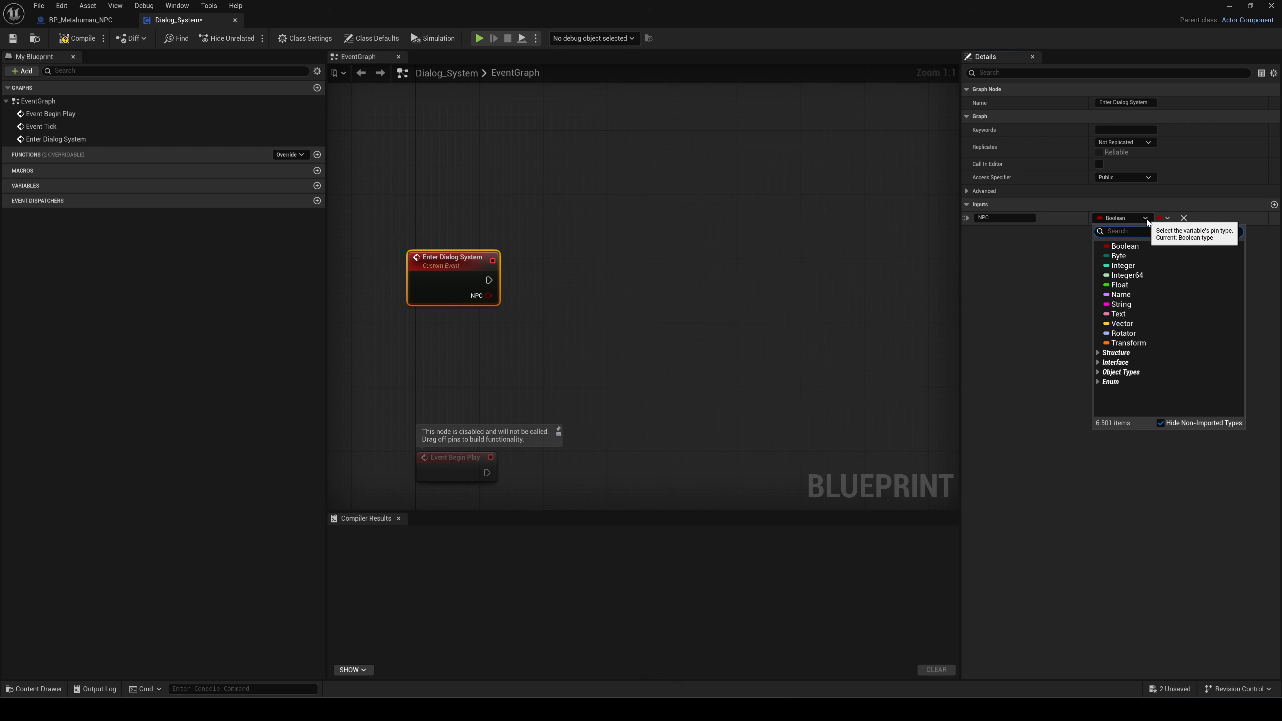
type("NPC")
mouse_move(1182, 258)
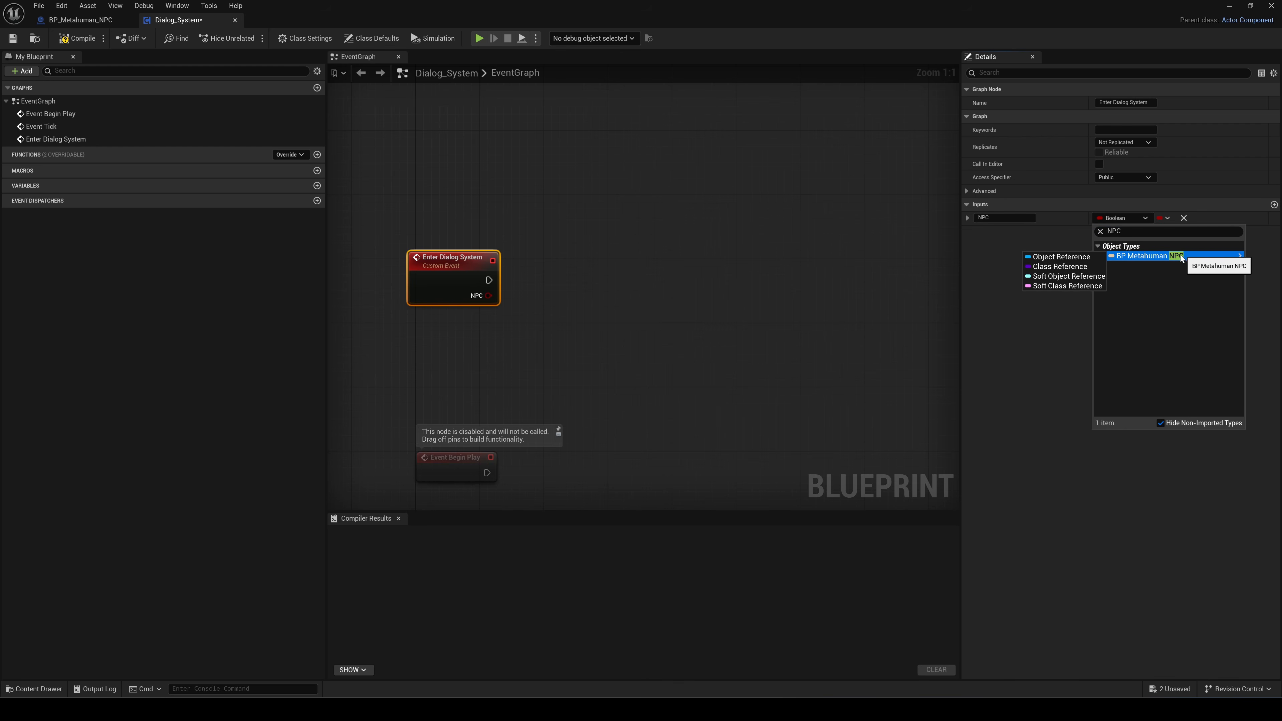
left_click(1062, 256)
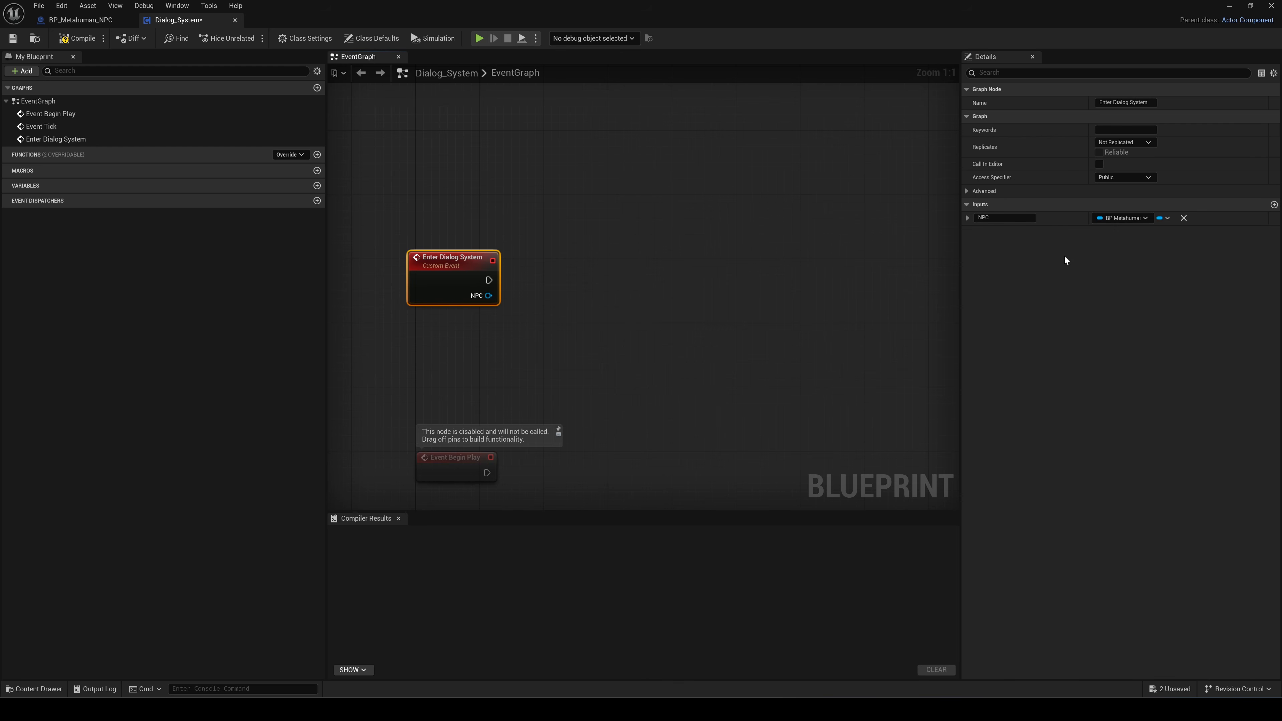
- Create a variable named CurrentNPC with the type BP Metahuman NPC Object Reference
left_click(317, 186)
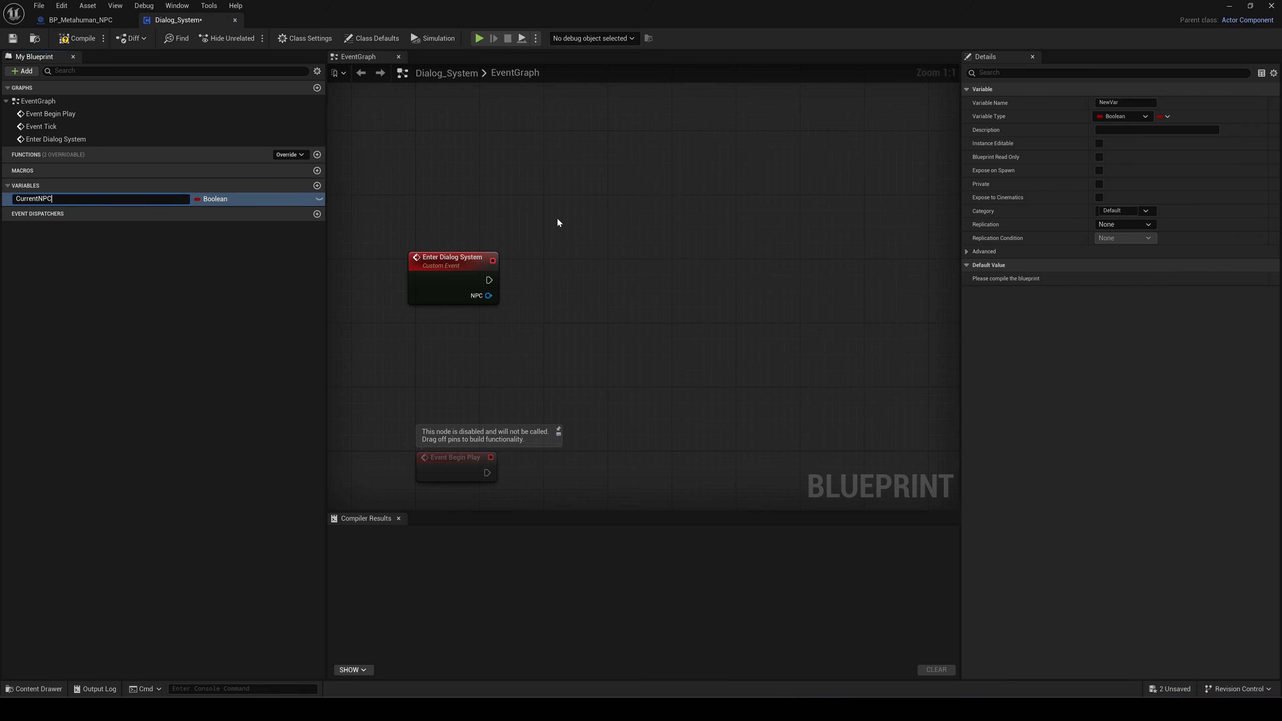
key("Return")
left_click(213, 199)
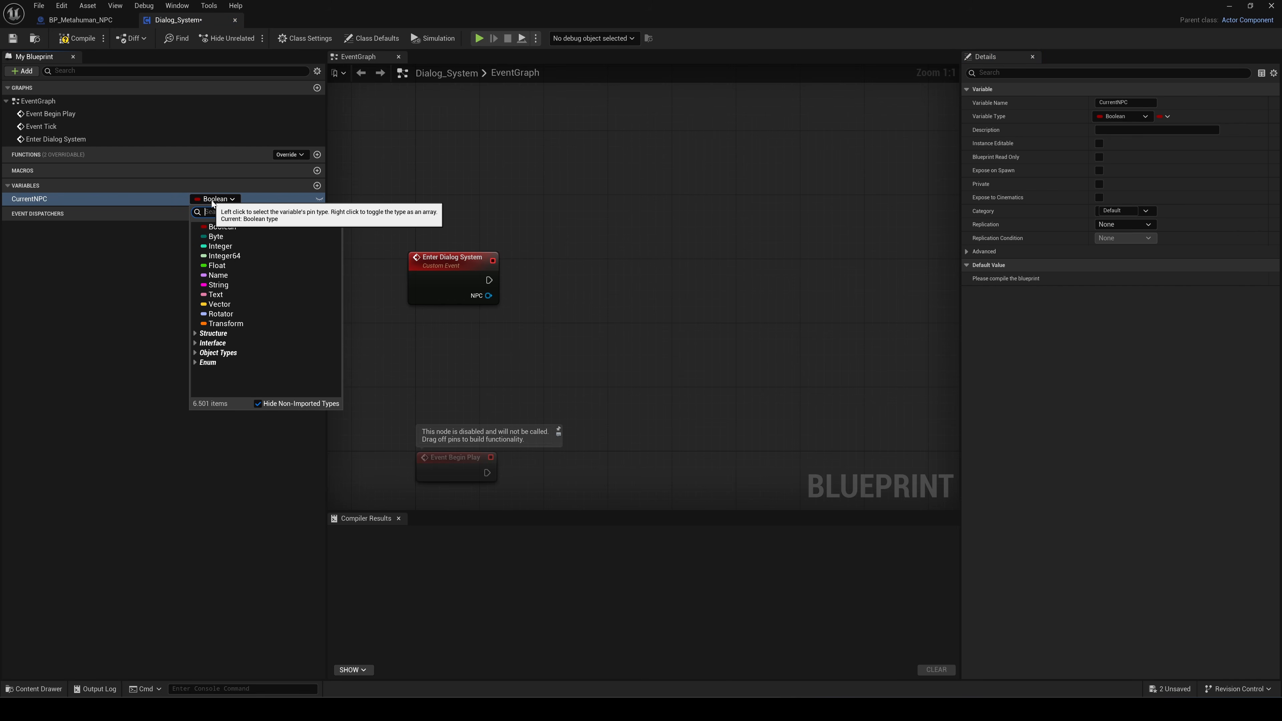
type("npc")
mouse_move(286, 234)
left_click(379, 236)
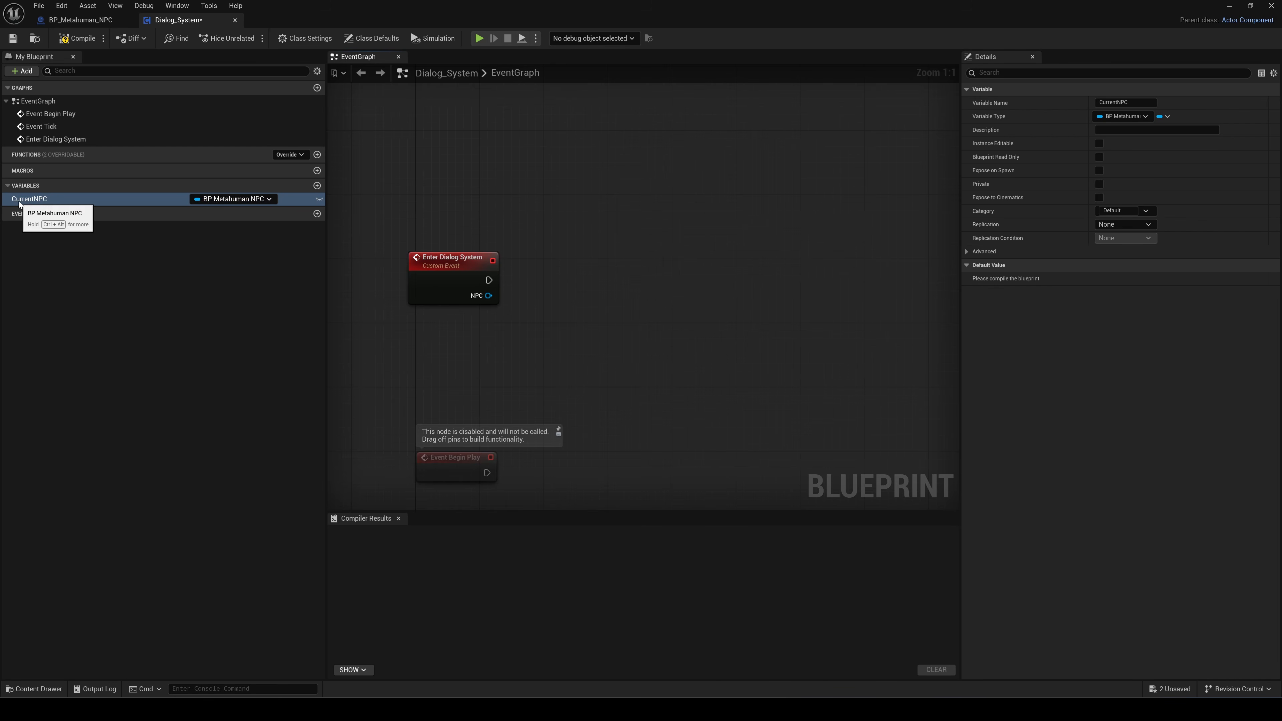
- Place a Set CurrentNPC node, connect it to Enter Dialog System's execution and NPC pins, and compile the blueprint
left_click_drag(19, 202, 572, 279)
left_click(601, 298)
left_click_drag(488, 280, 578, 274)
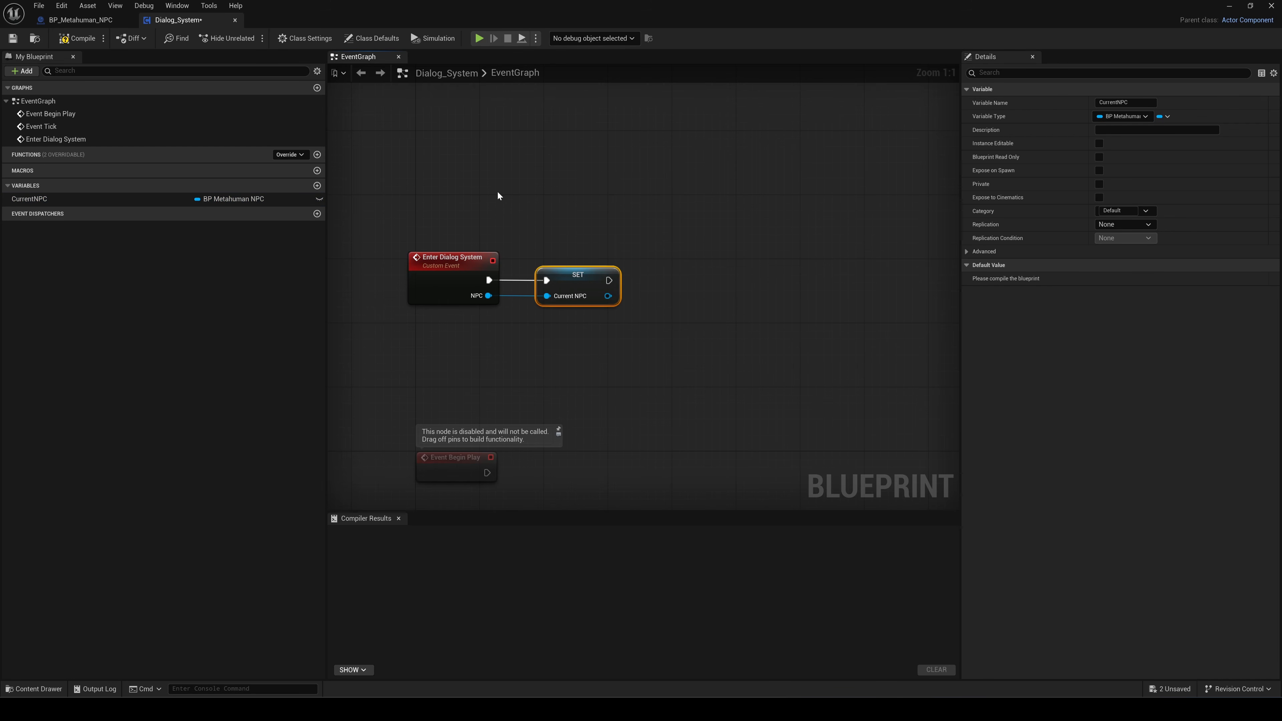
left_click(71, 38)
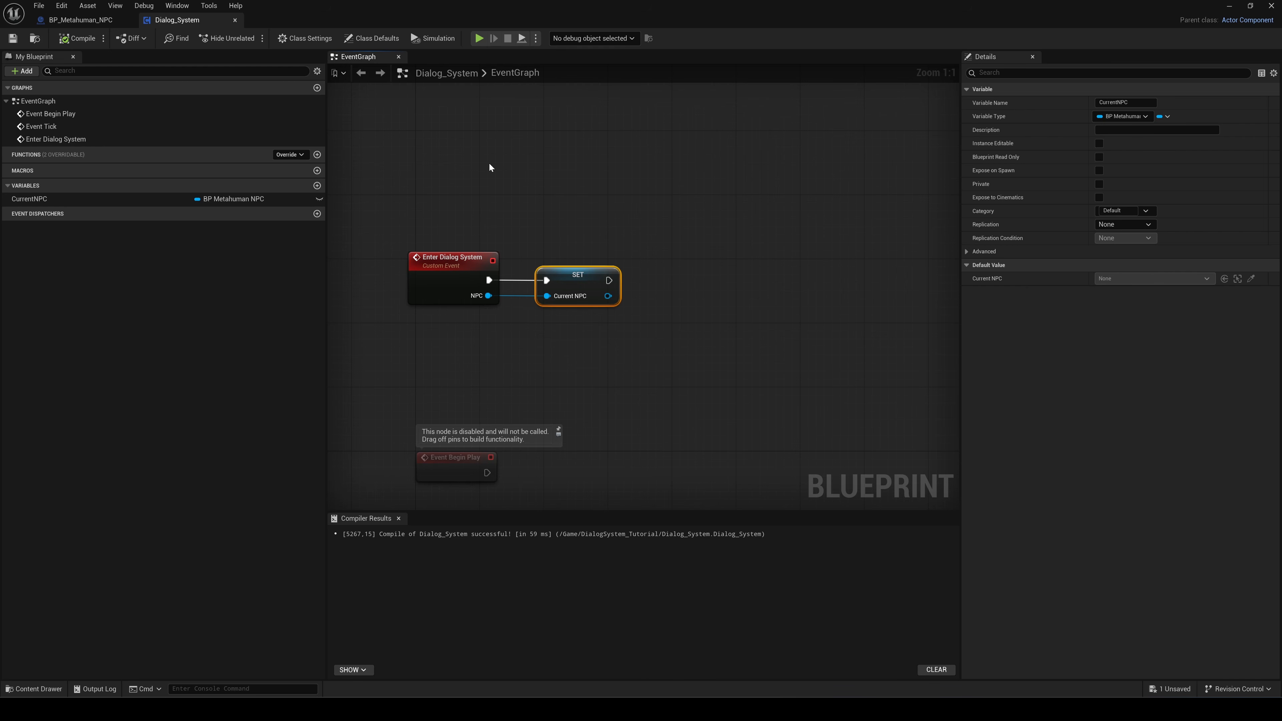
- Switch to BP_Metahuman_NPC and add the Dialog_System component to it
left_click(81, 20)
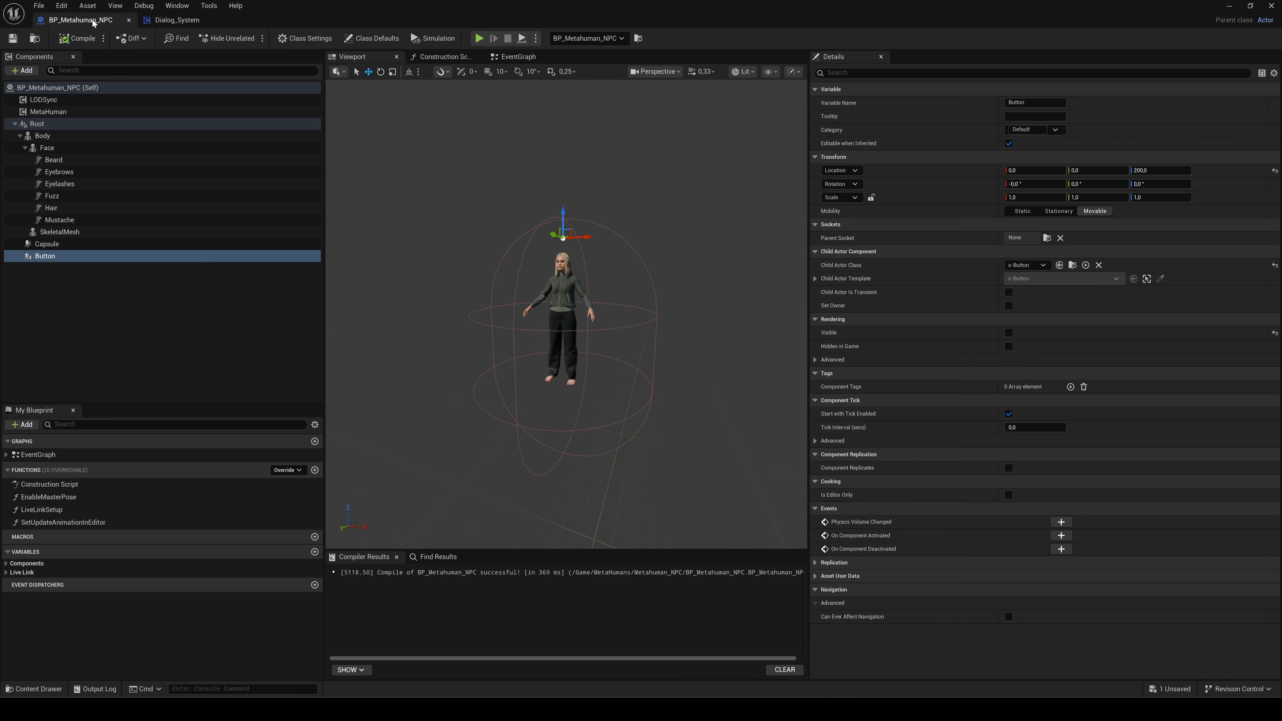
left_click(158, 295)
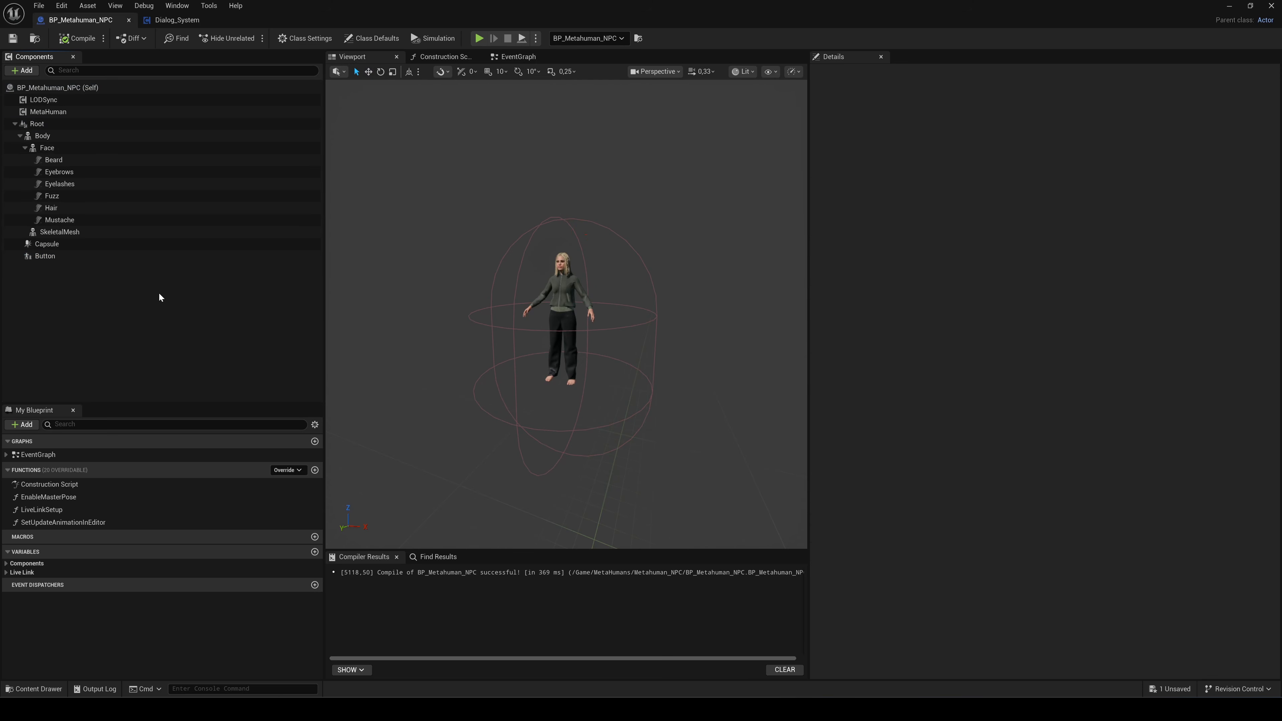
left_click(21, 70)
type("dial")
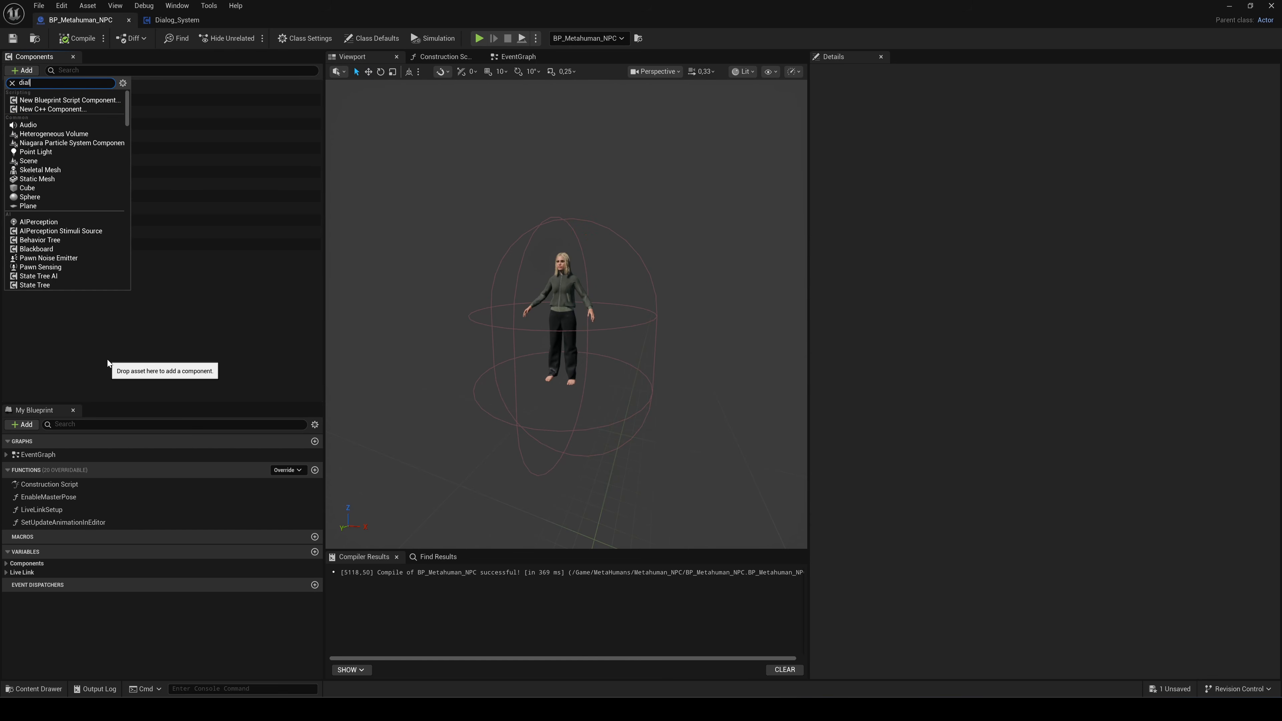
type("og")
left_click(56, 101)
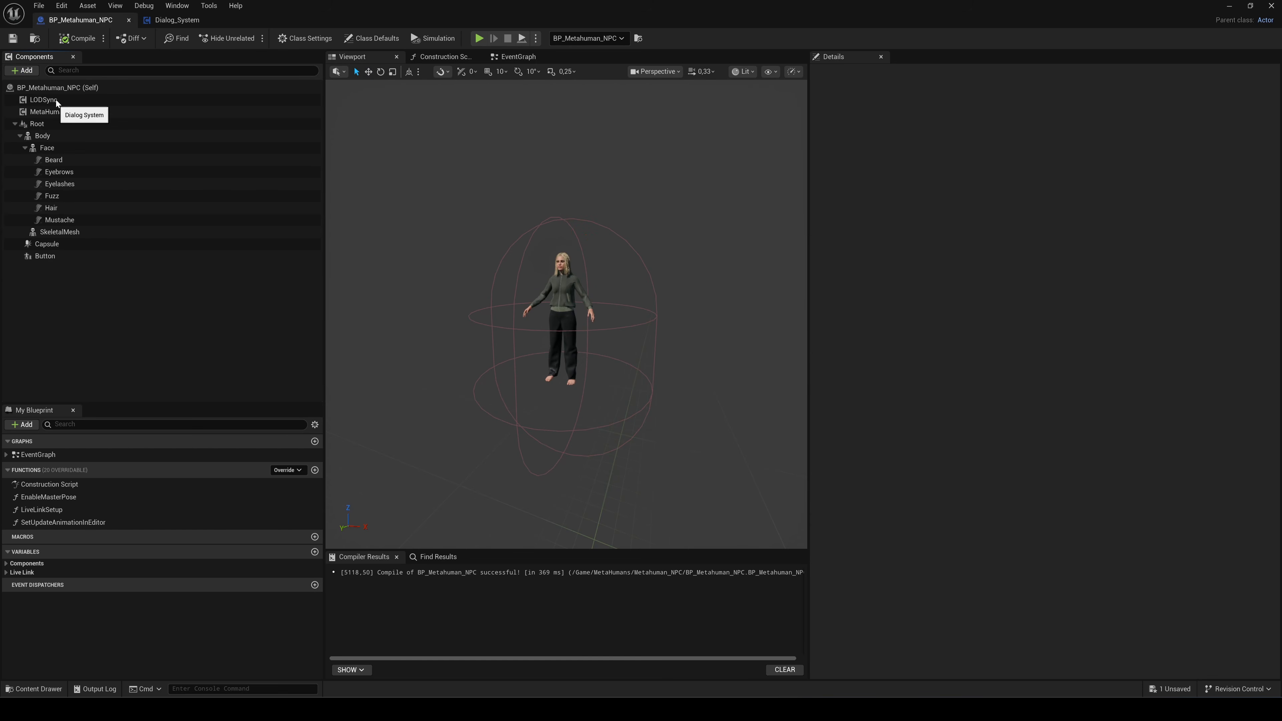
left_click(107, 345)
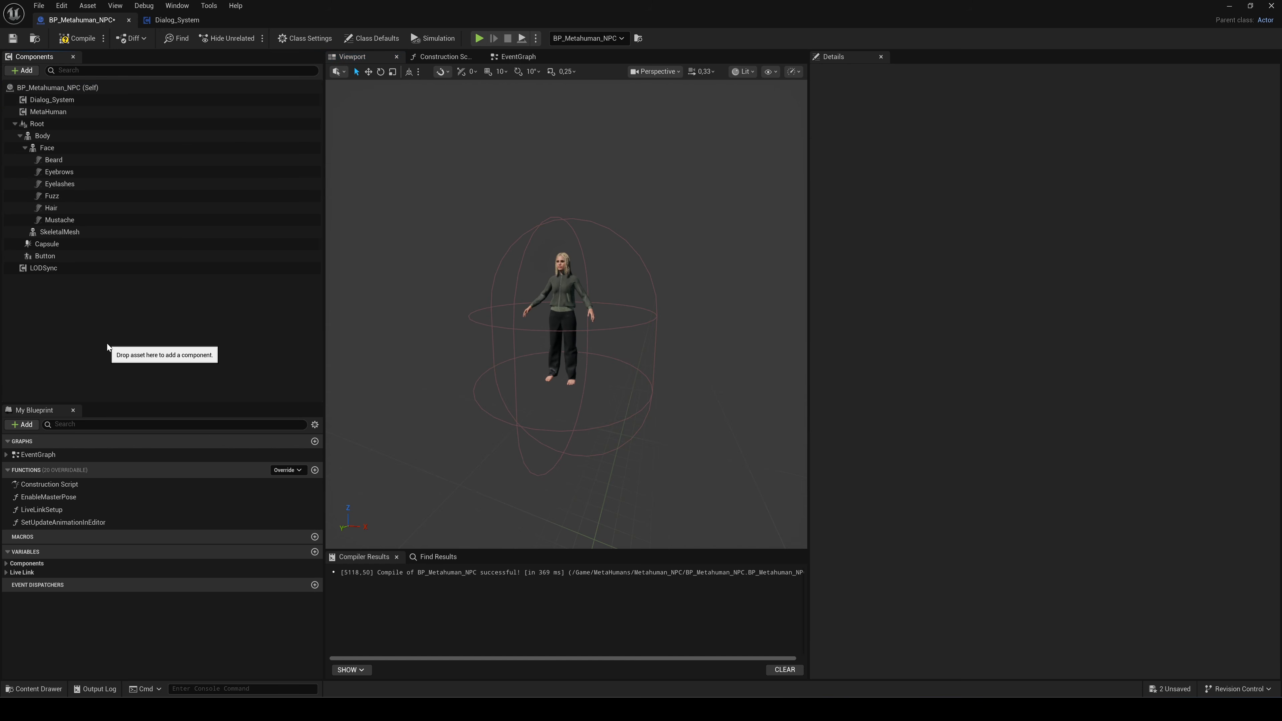
- Create a Boolean variable named Trigger Zone in BP_Metahuman_NPC
left_click(314, 552)
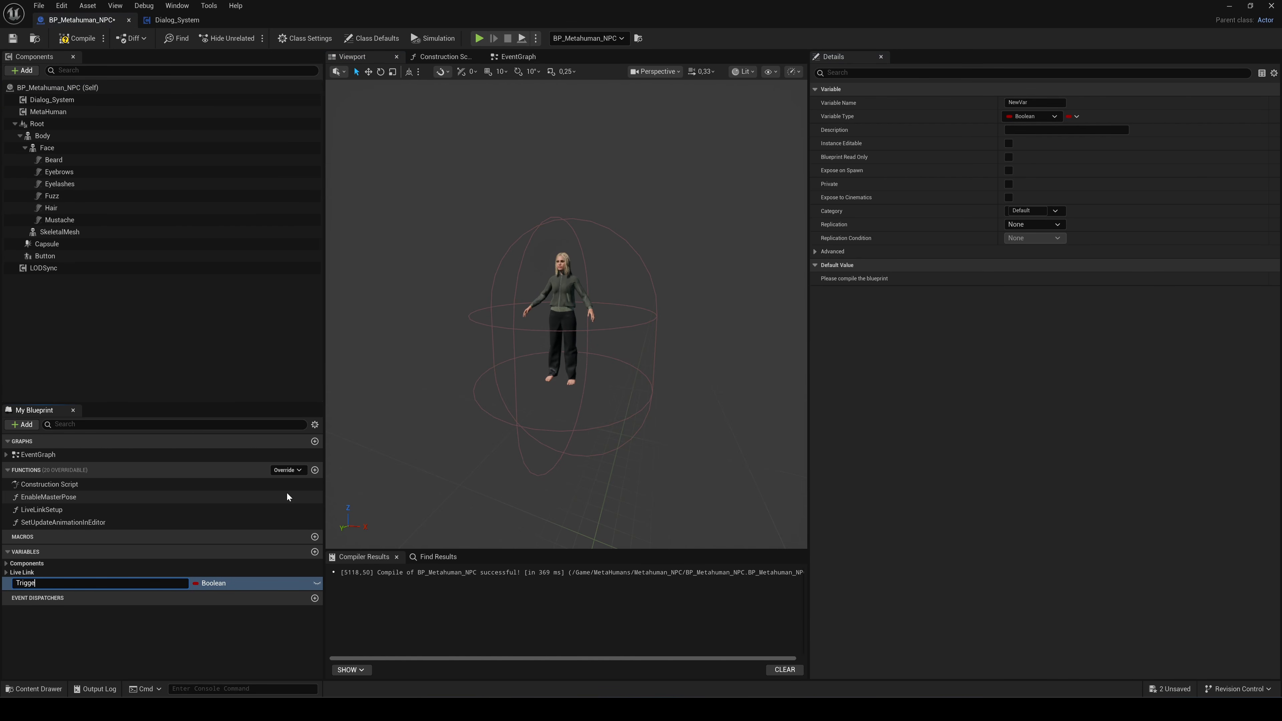
type("Trigger Zone")
key("Return")
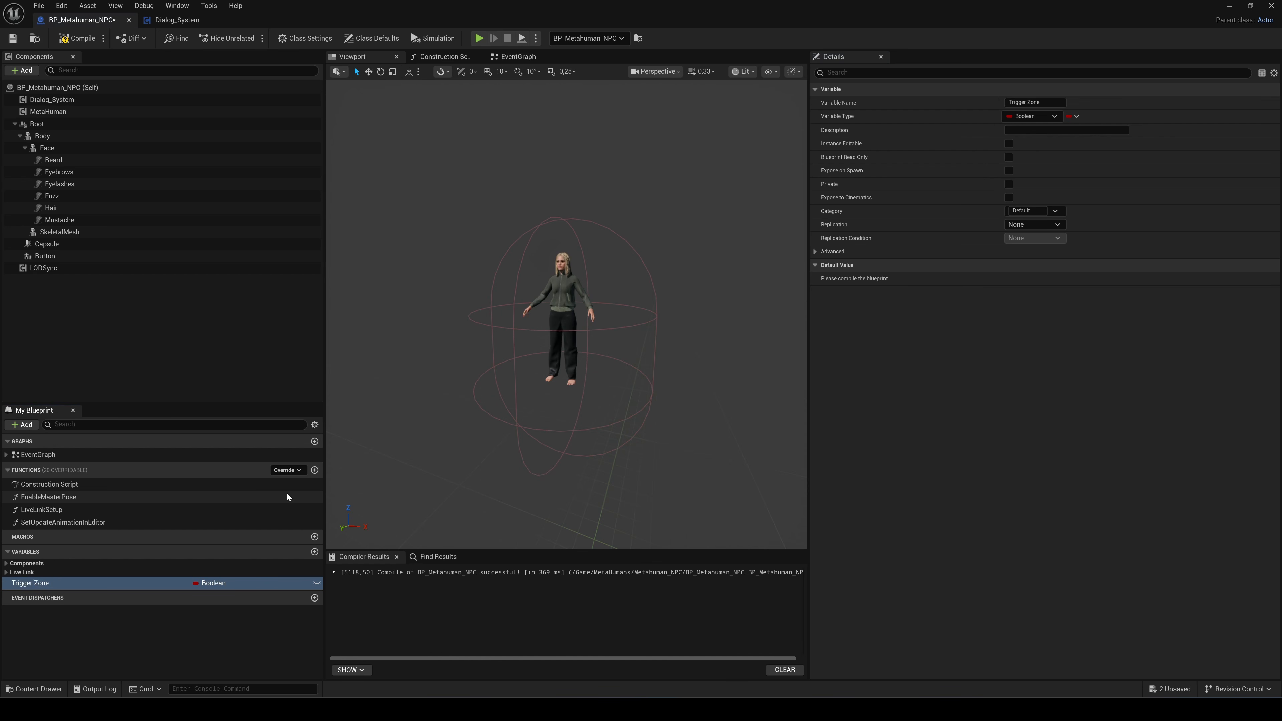
- In the event graph, connect a Set Trigger Zone node with the value on after the begin-overlap Set Visibility node
left_click(511, 59)
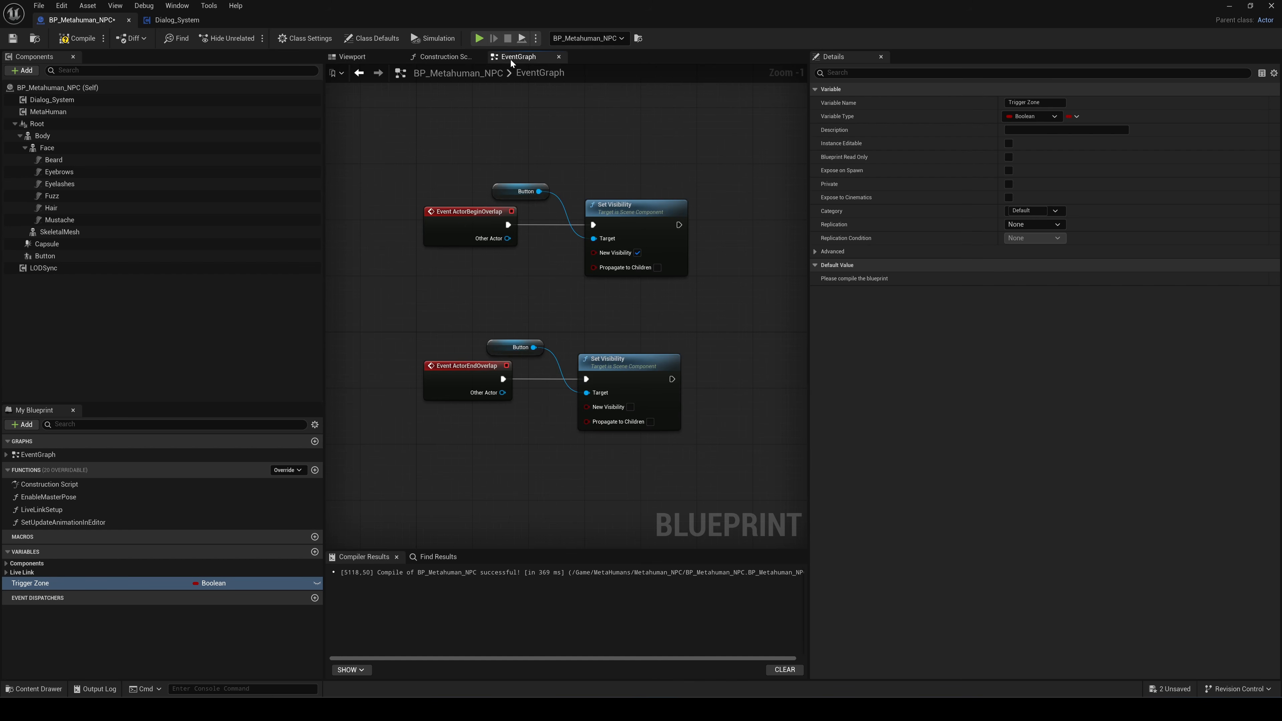
right_click_drag(563, 312, 466, 312)
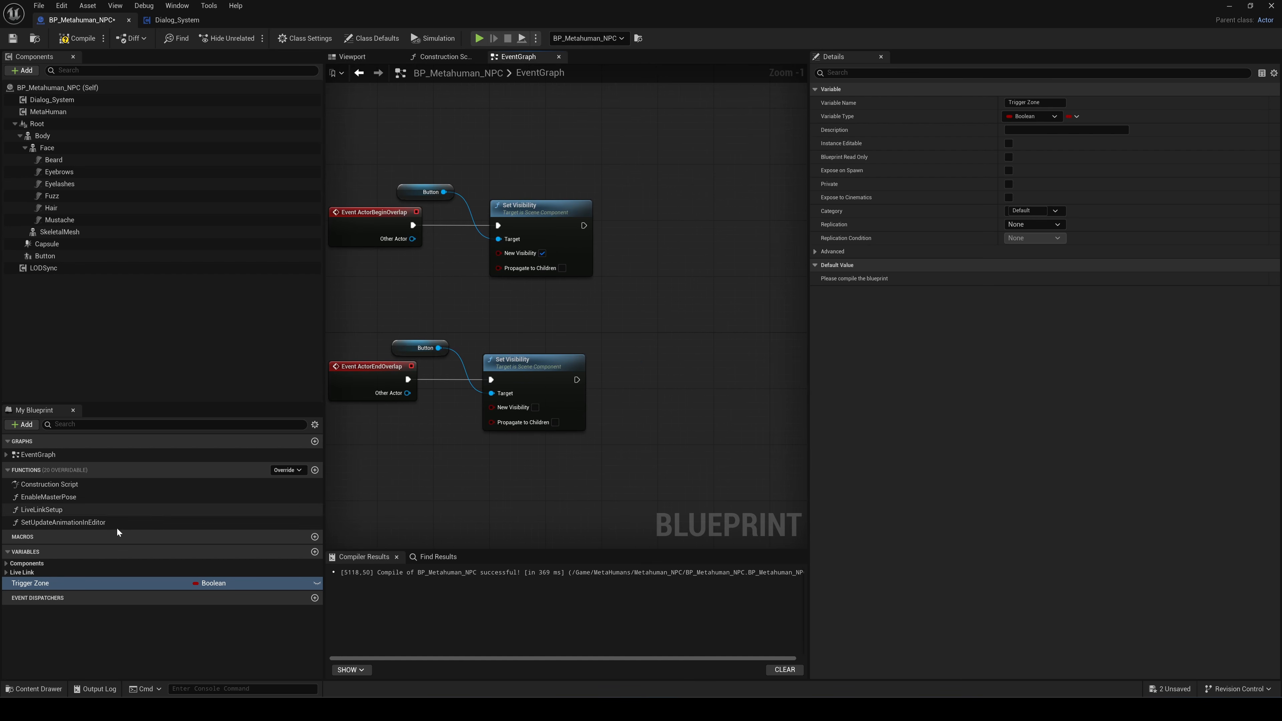
left_click_drag(41, 584, 615, 259)
left_click_drag(660, 207, 662, 207)
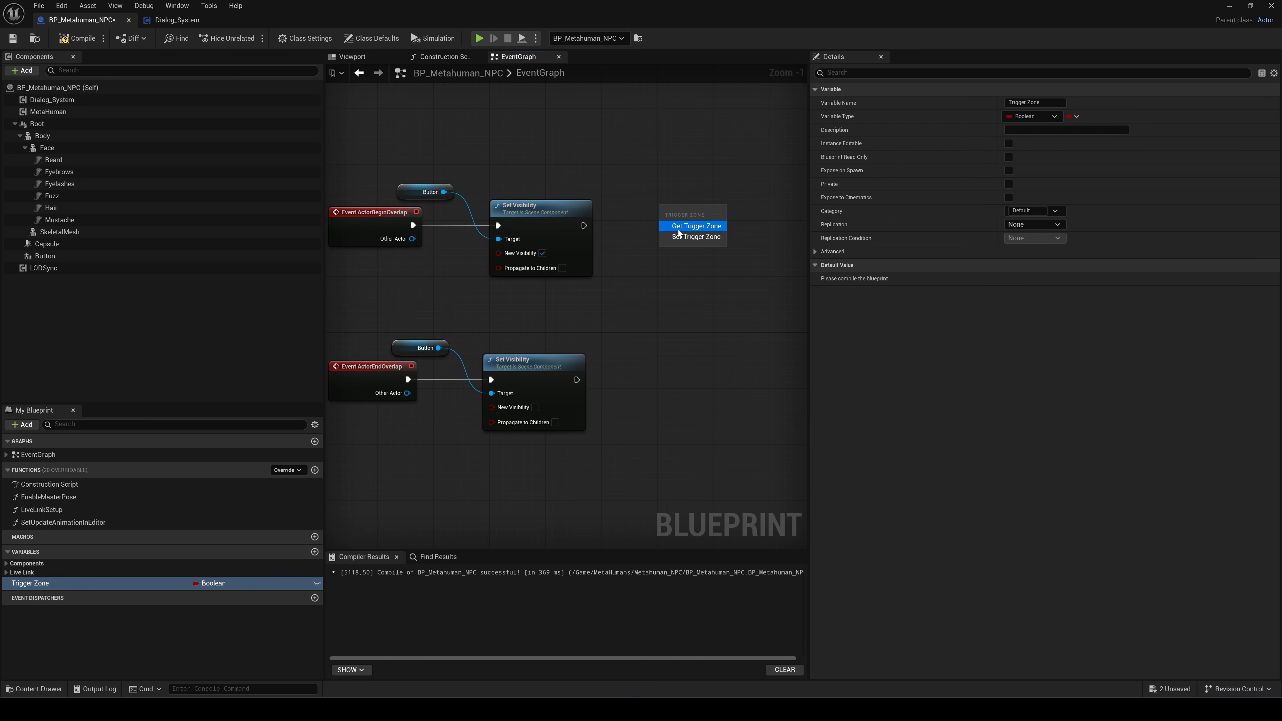
left_click(678, 229)
left_click_drag(583, 225, 668, 213)
left_click(712, 225)
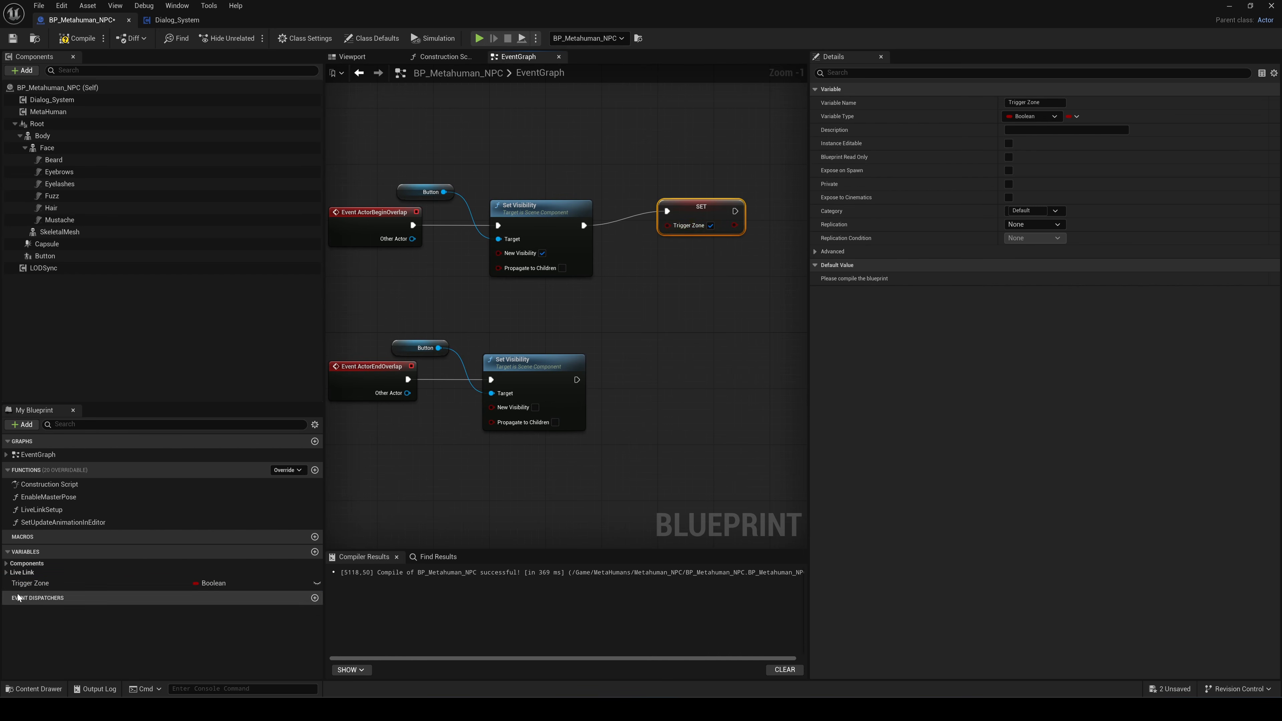
- Connect a Set Trigger Zone node with the value off after the end-overlap Set Visibility node
left_click_drag(40, 583, 652, 372)
left_click(669, 396)
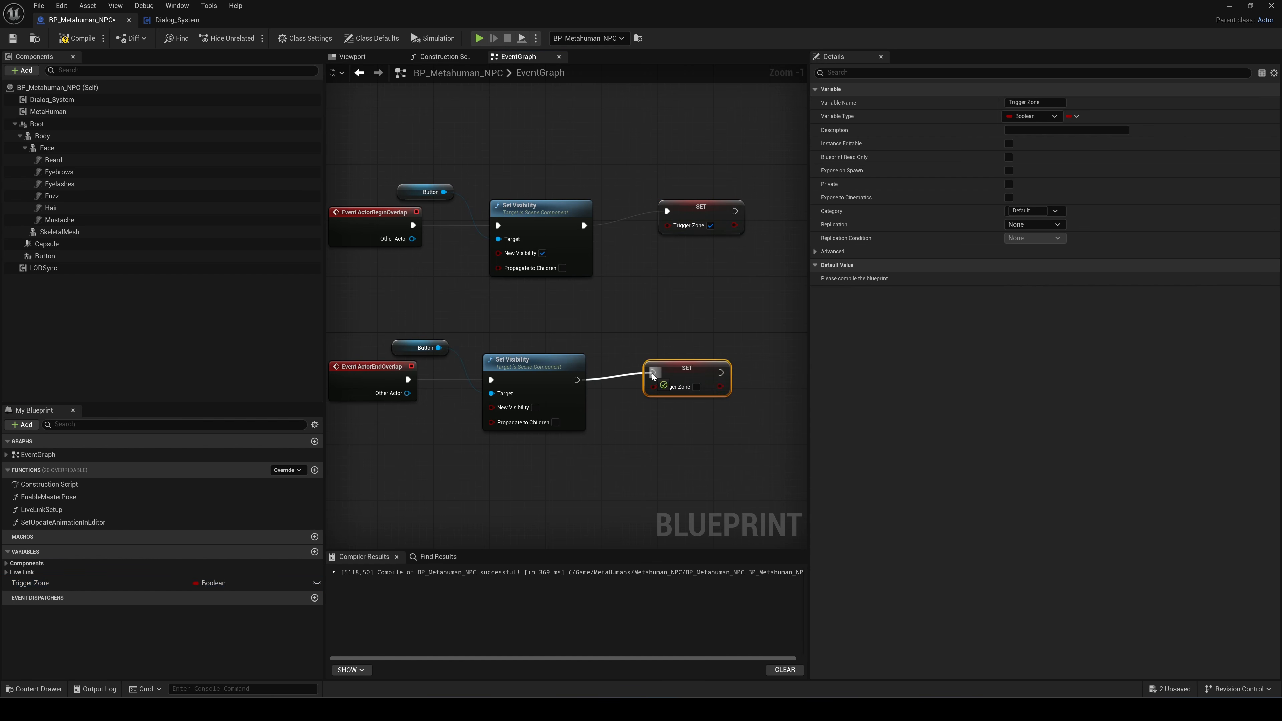
left_click(669, 295)
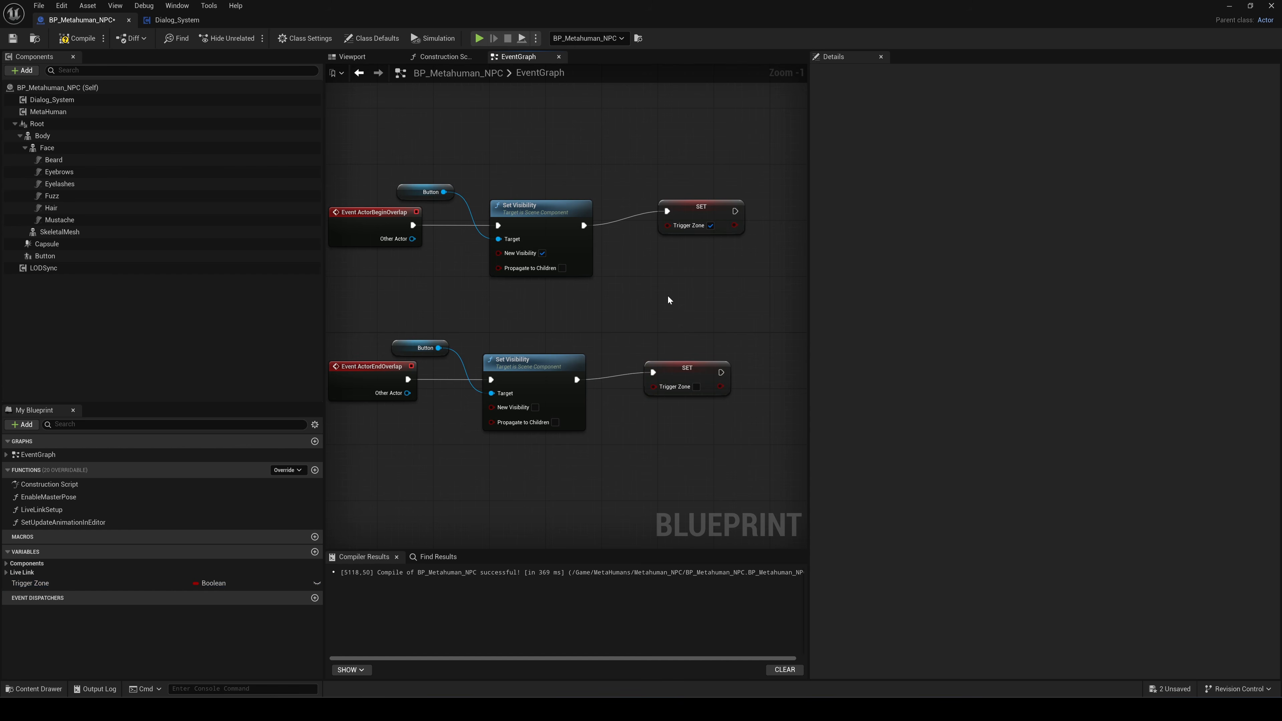
right_click_drag(668, 296, 693, 306)
left_click(911, 389)
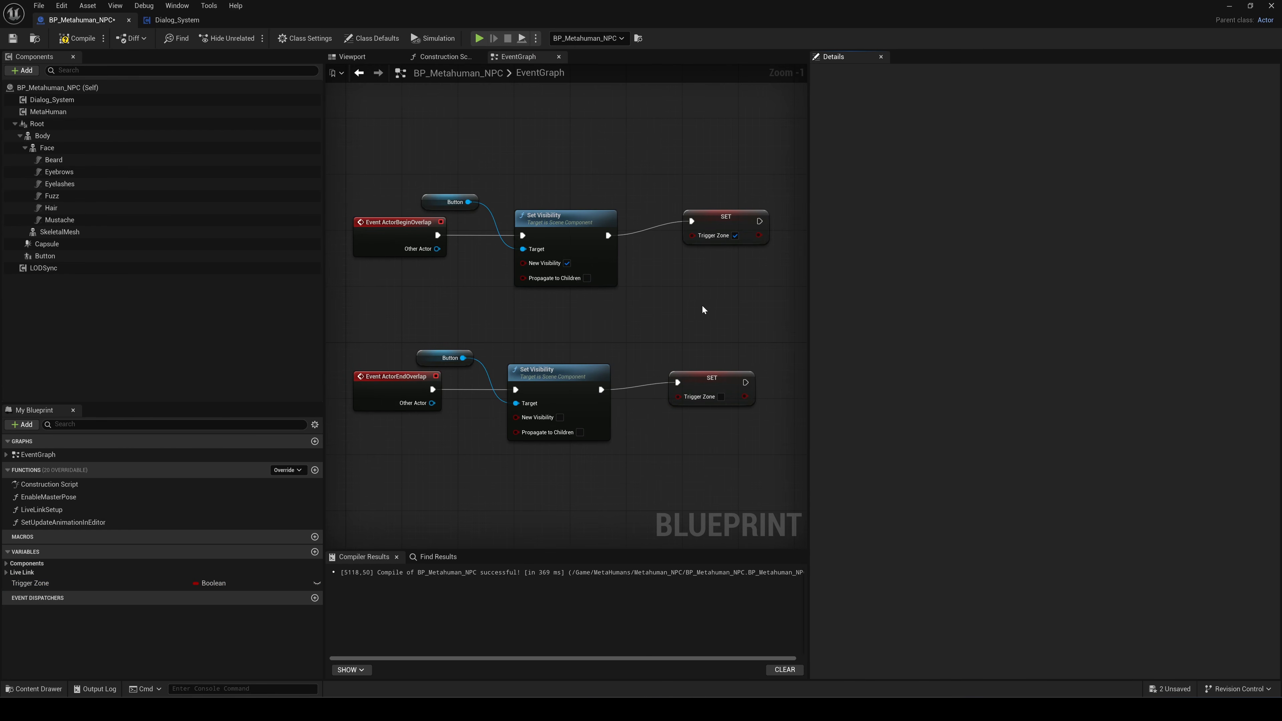
- Add an Enable Input node after the begin-overlap Set Trigger Zone node
right_click_drag(737, 301, 531, 298)
left_click_drag(554, 221, 596, 222)
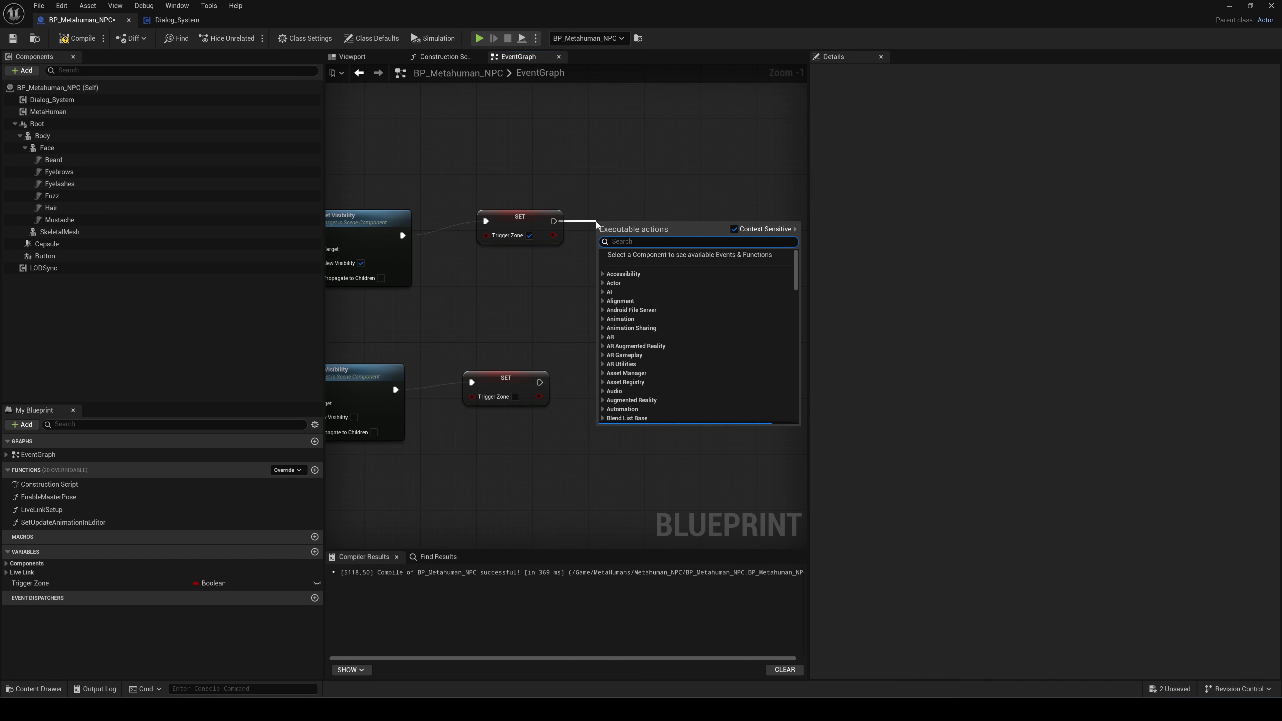
type("enable inpu")
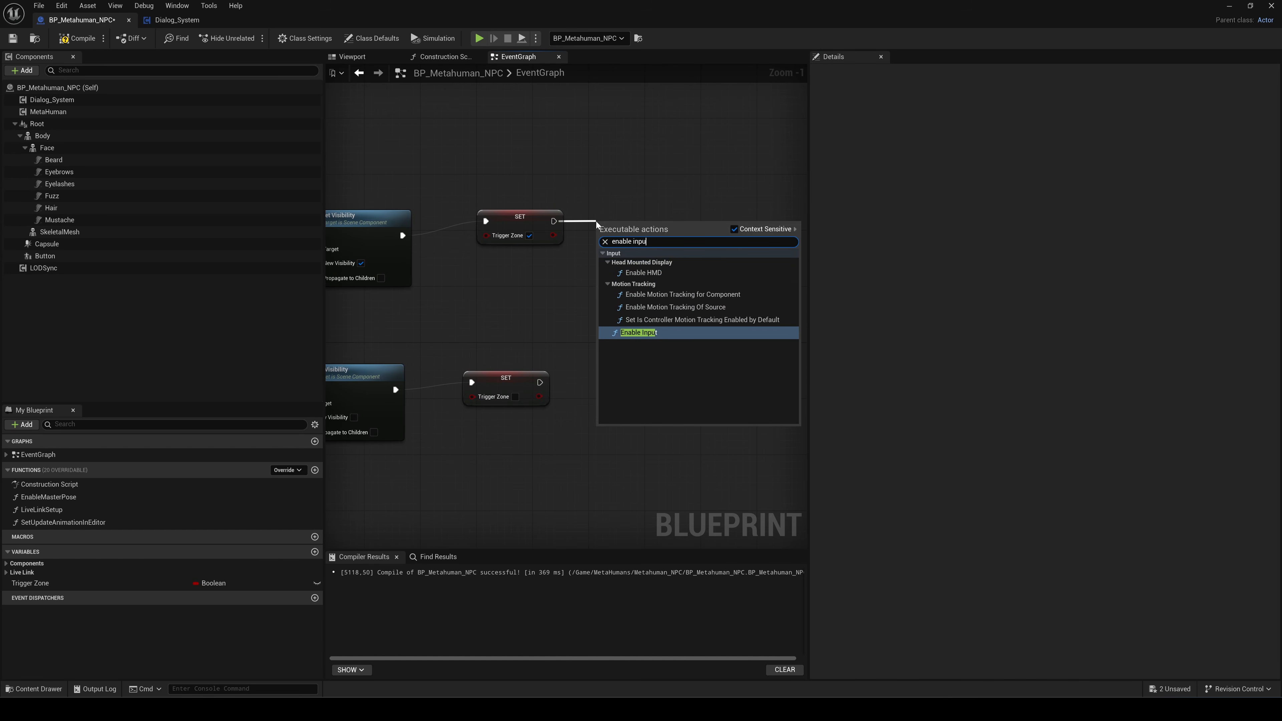
key("Return")
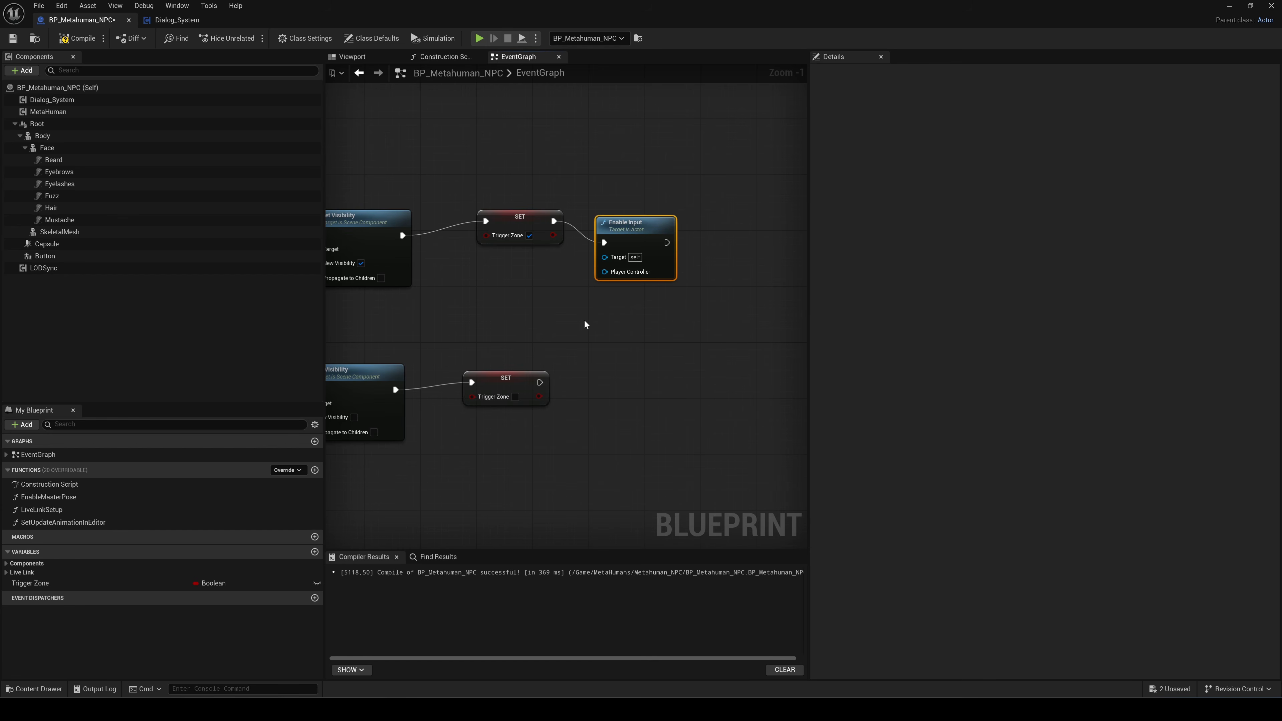
- Connect a Disable Input node after the end-overlap Set Trigger Zone node
left_click_drag(539, 383, 603, 363)
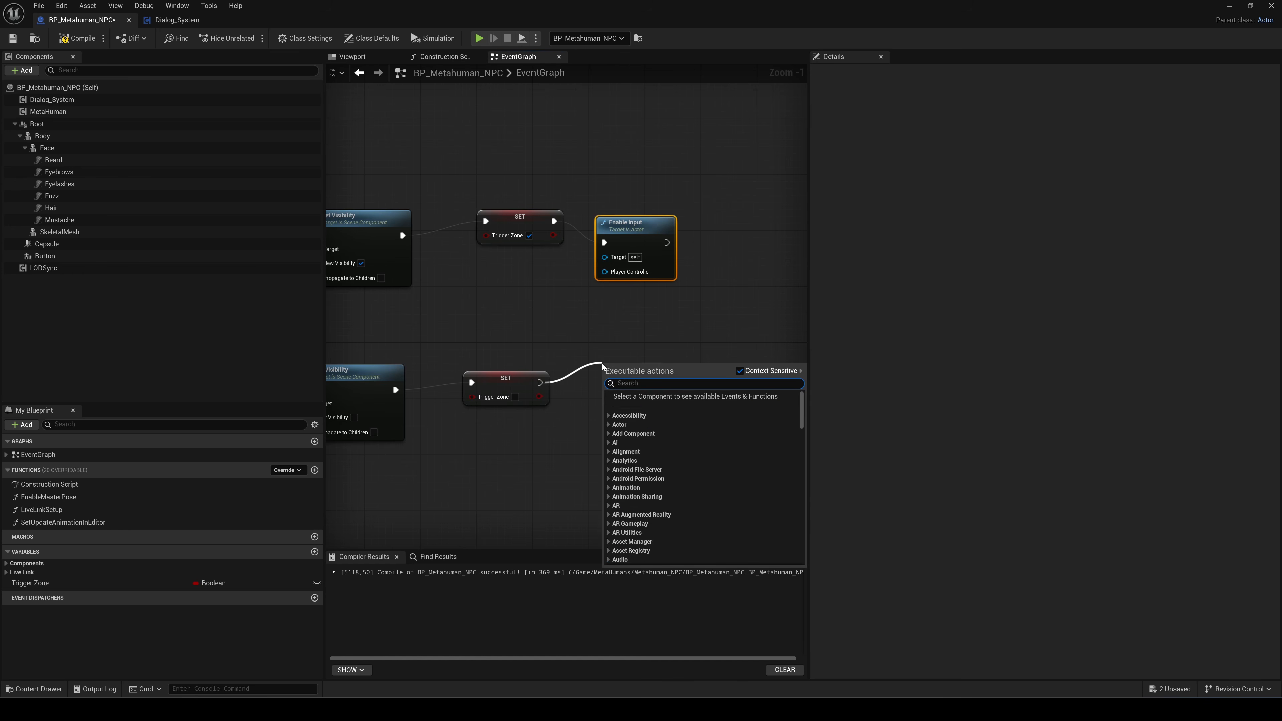
type("disable")
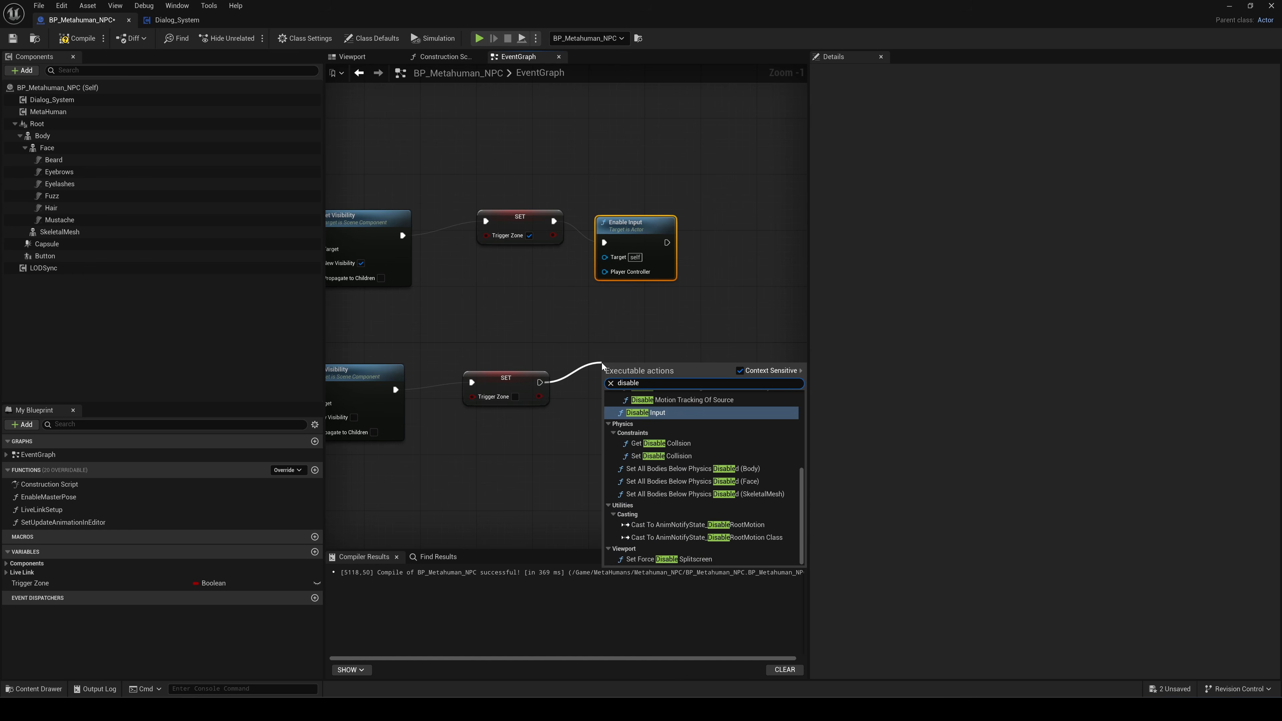
key("Return")
left_click(698, 334)
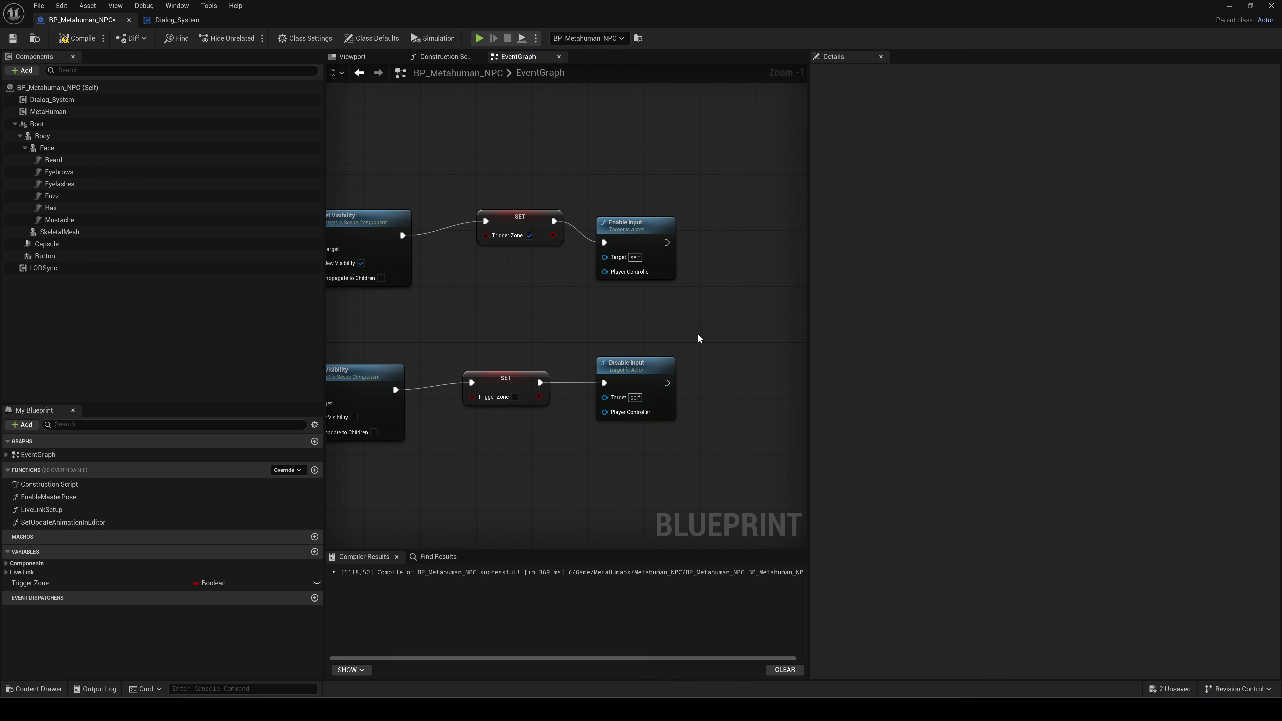
right_click_drag(698, 334, 716, 346)
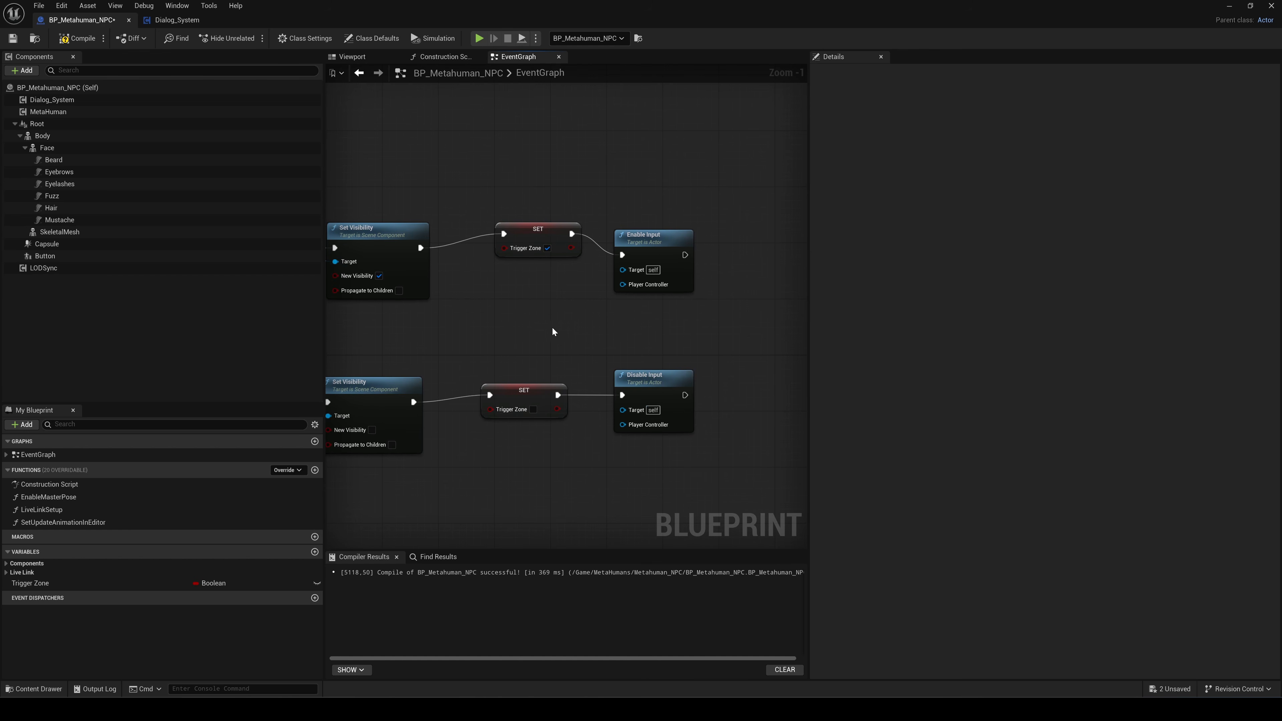
- Add a Get Player Controller node and connect it to the Player Controller inputs of both Enable Input and Disable Input
right_click(478, 305)
type("get player")
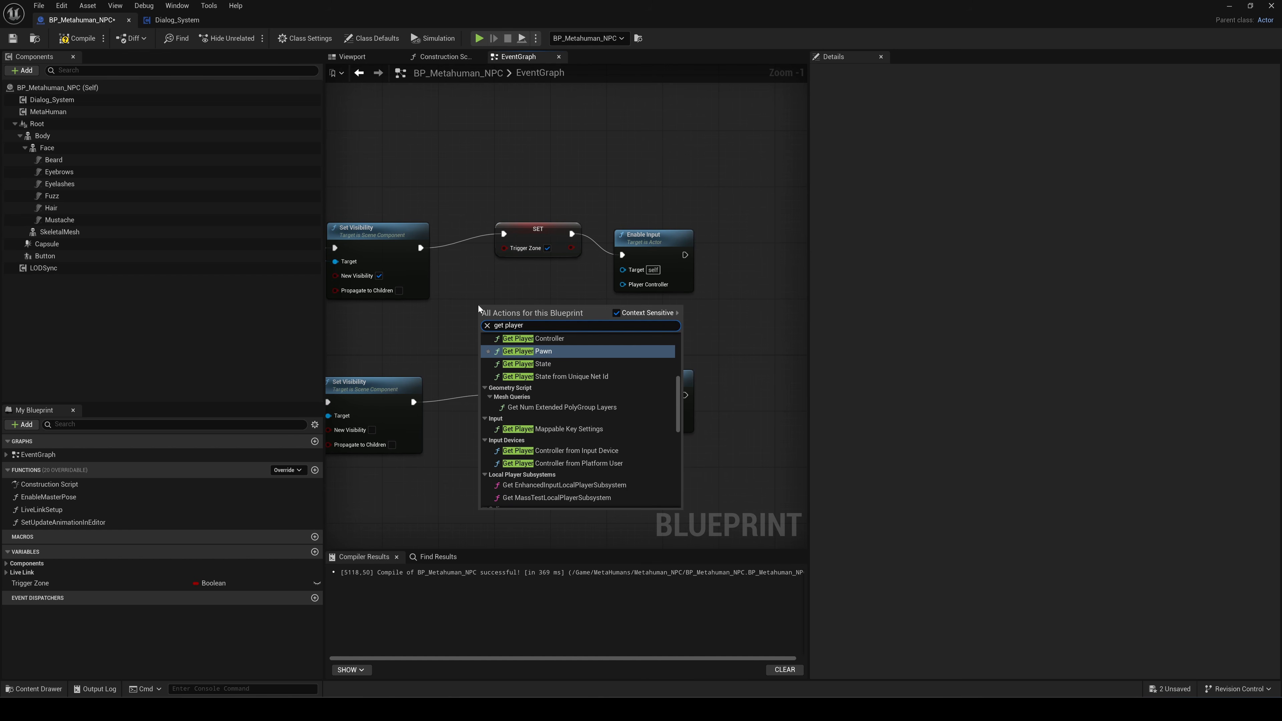
type(" controller")
key("Return")
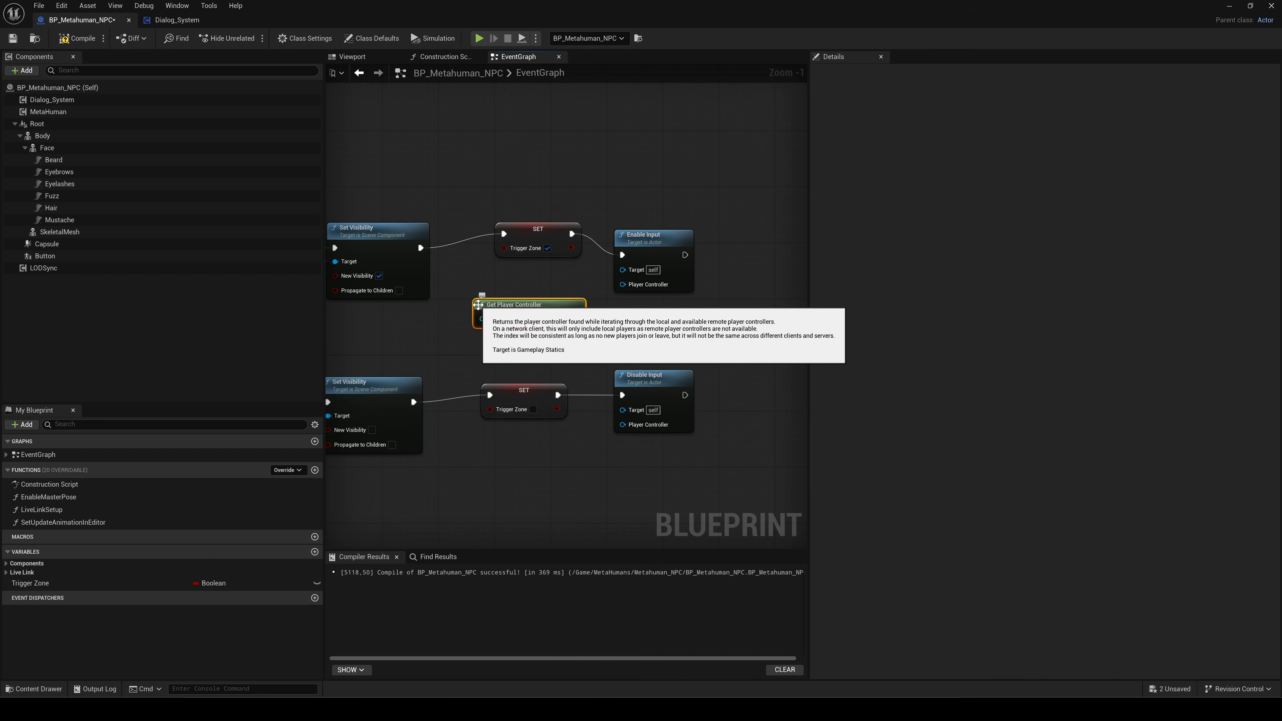
left_click_drag(508, 302, 623, 285)
left_click_drag(554, 332, 605, 405)
left_click_drag(624, 426, 624, 426)
left_click(752, 412)
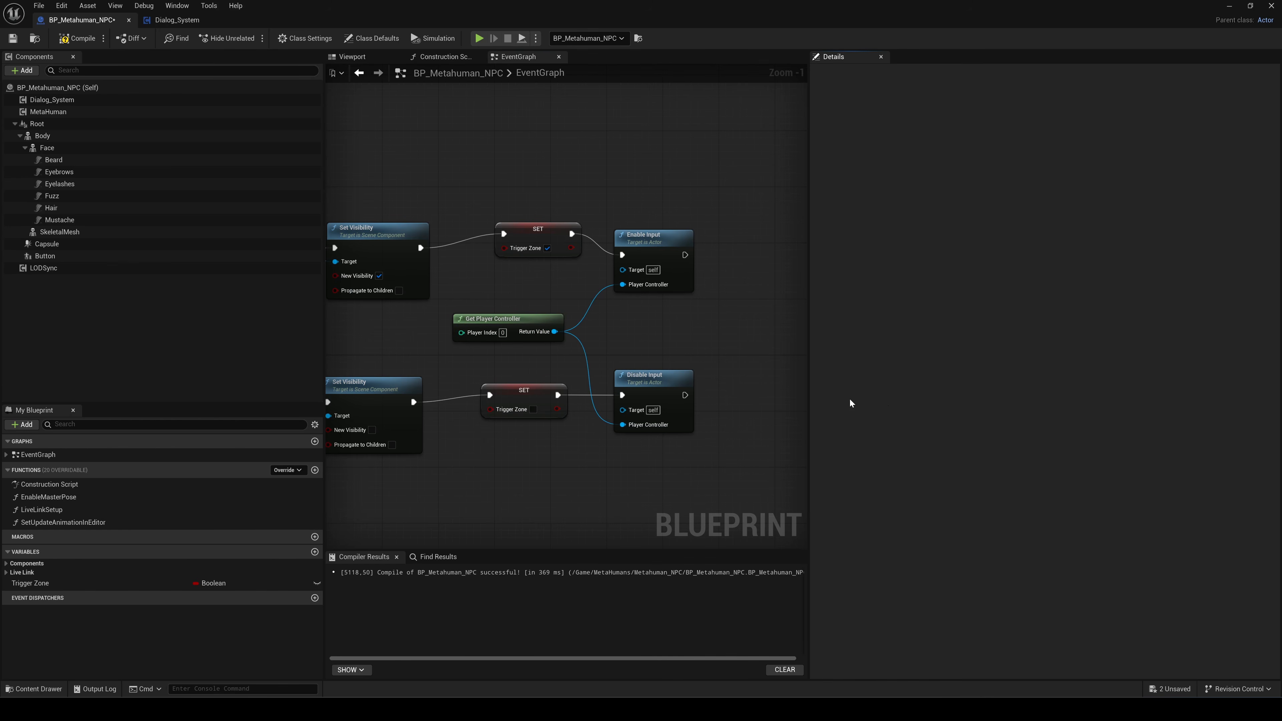
- Add a keyboard X event and a Gamepad Face Button Left event in an empty area of the event graph
scroll(616, 329, "down", 4)
right_click_drag(503, 200, 522, 361)
scroll(465, 310, "up", 4)
right_click(465, 308)
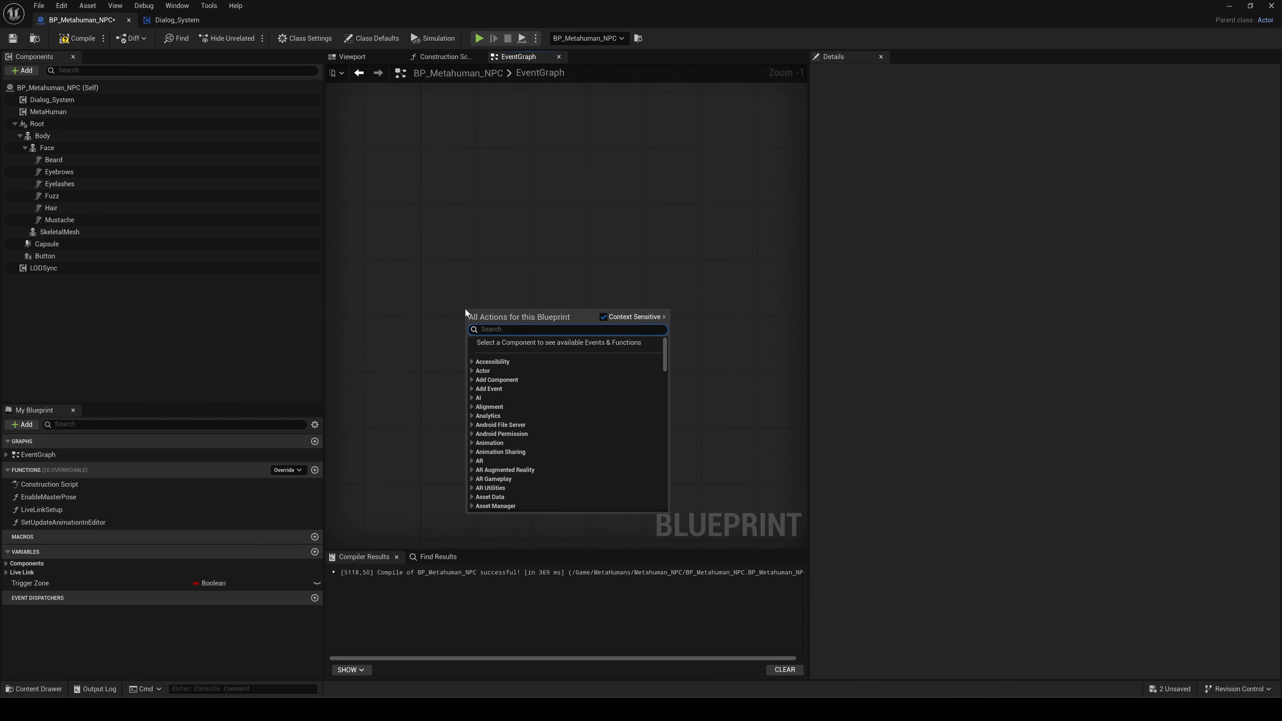
type("keyboard x")
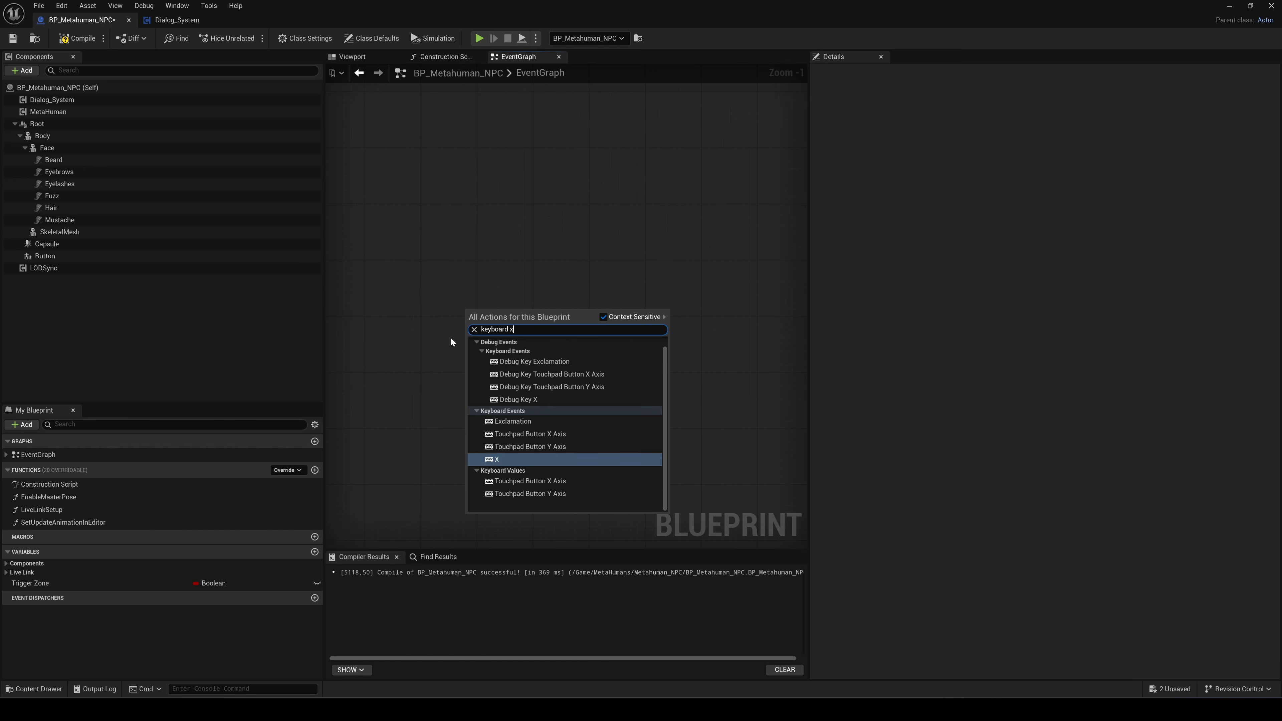
left_click(525, 461)
right_click(464, 411)
type("gamepad")
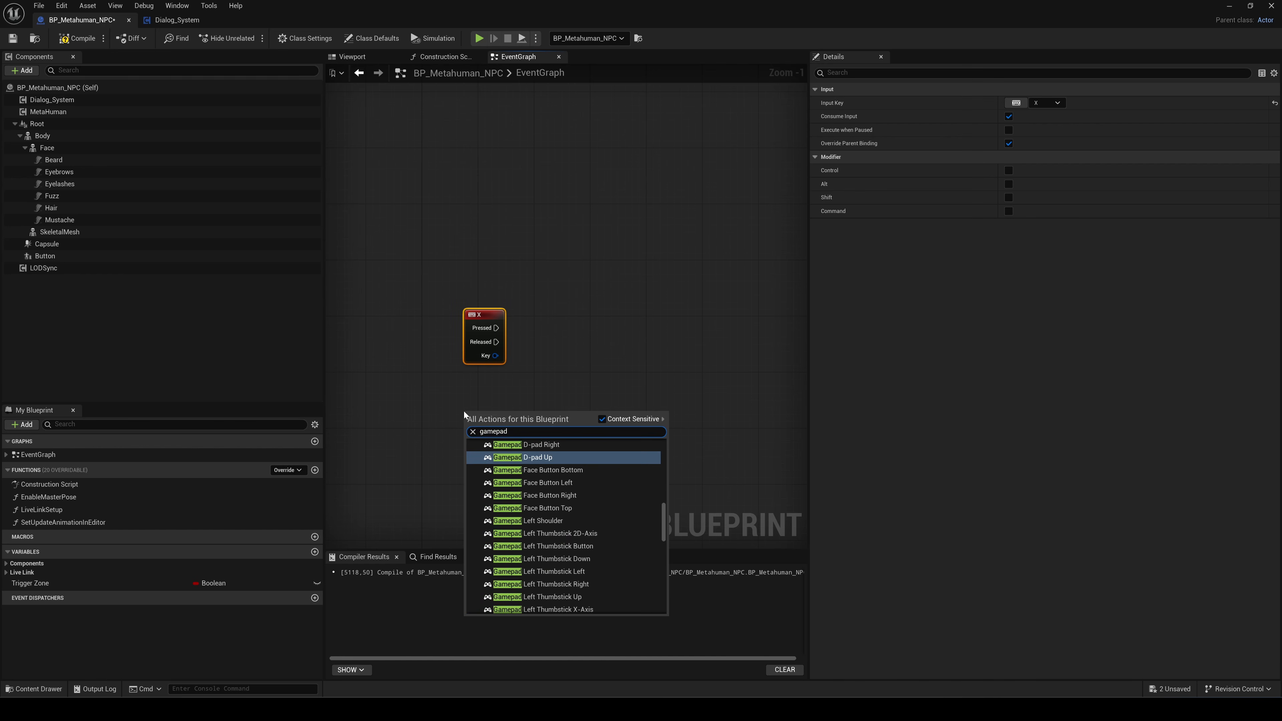
left_click(546, 481)
- Connect the Pressed outputs of both key events to a Branch node that uses the Trigger Zone variable as its condition
left_click_drag(484, 399, 583, 378)
type("bra")
key("Return")
left_click_drag(592, 364, 584, 356)
left_click_drag(31, 584, 571, 384)
right_click_drag(665, 436, 602, 434)
- Call Enter Dialog System on the Dialog_System component from the Branch's True output and place the Dialog System reference below the Branch
left_click_drag(568, 367, 628, 365)
type("dialog syste")
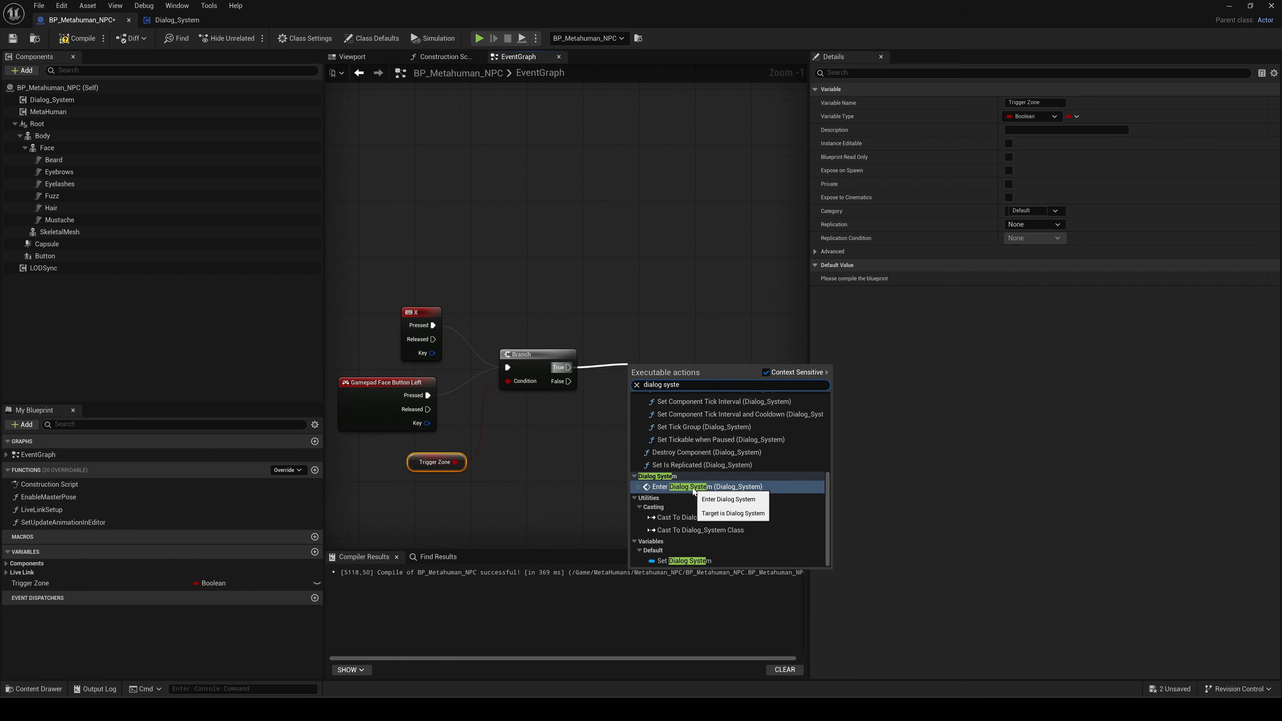
left_click(693, 488)
left_click_drag(650, 345, 629, 346)
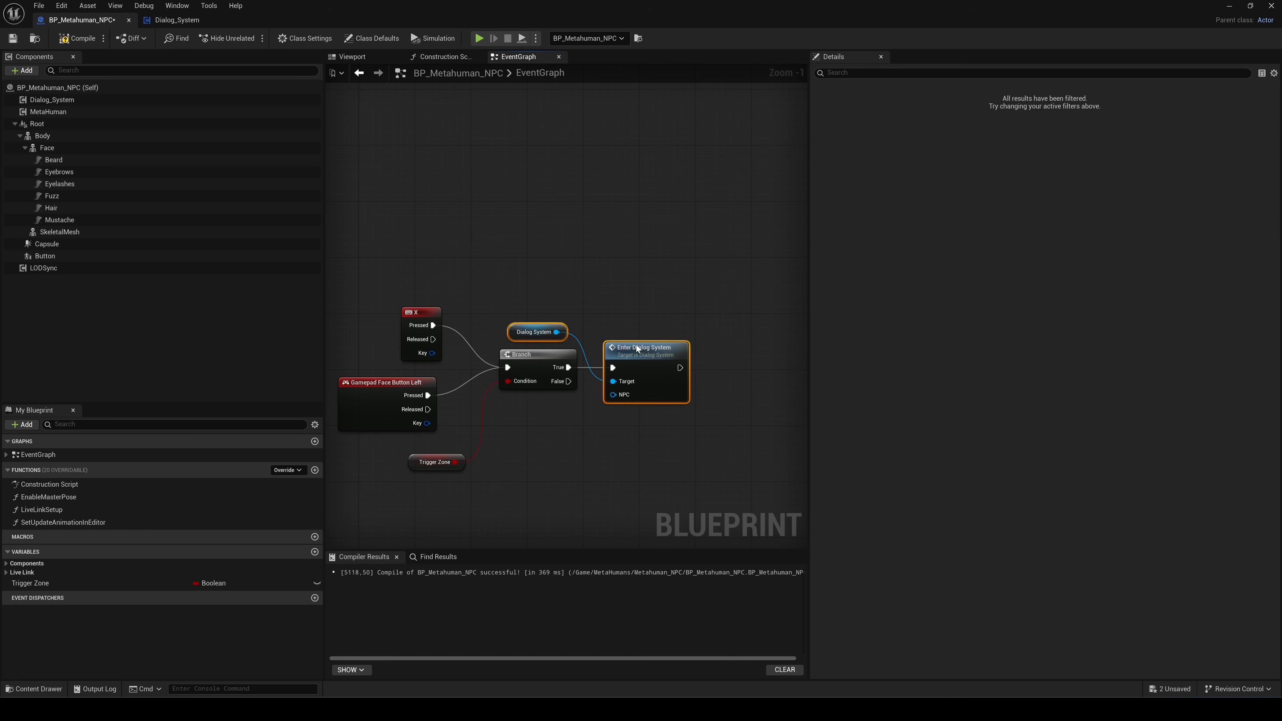
left_click(517, 310)
left_click_drag(528, 331, 540, 413)
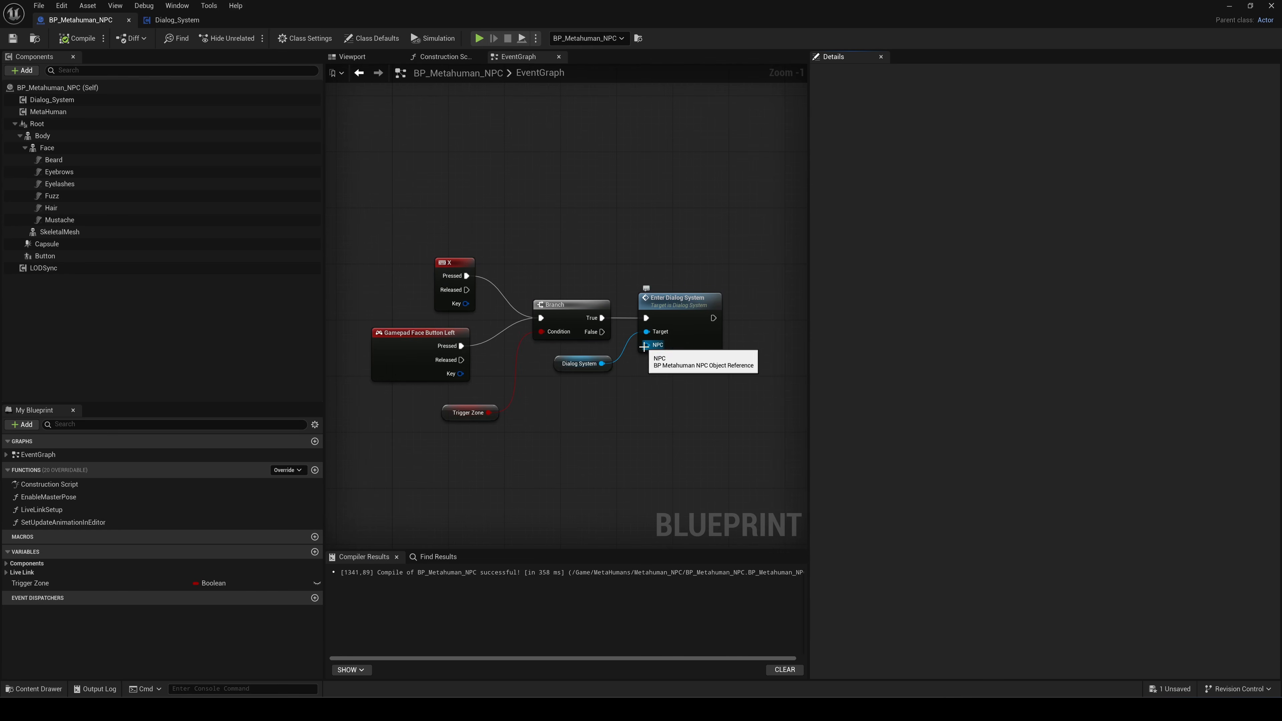
- Connect a Self reference to the NPC input of the Enter Dialog System node
left_click_drag(647, 345, 612, 393)
type("self")
left_click(646, 453)
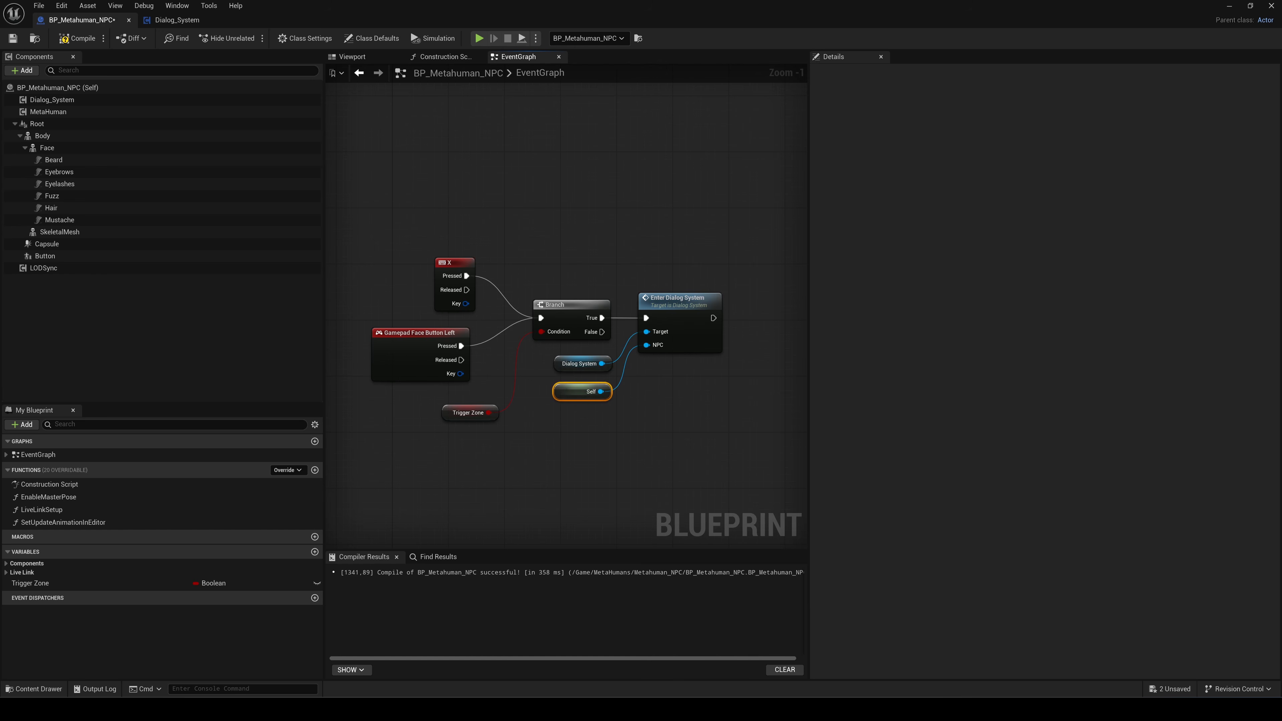
- Add a Cube component to BP_Metahuman_NPC
left_click(361, 60)
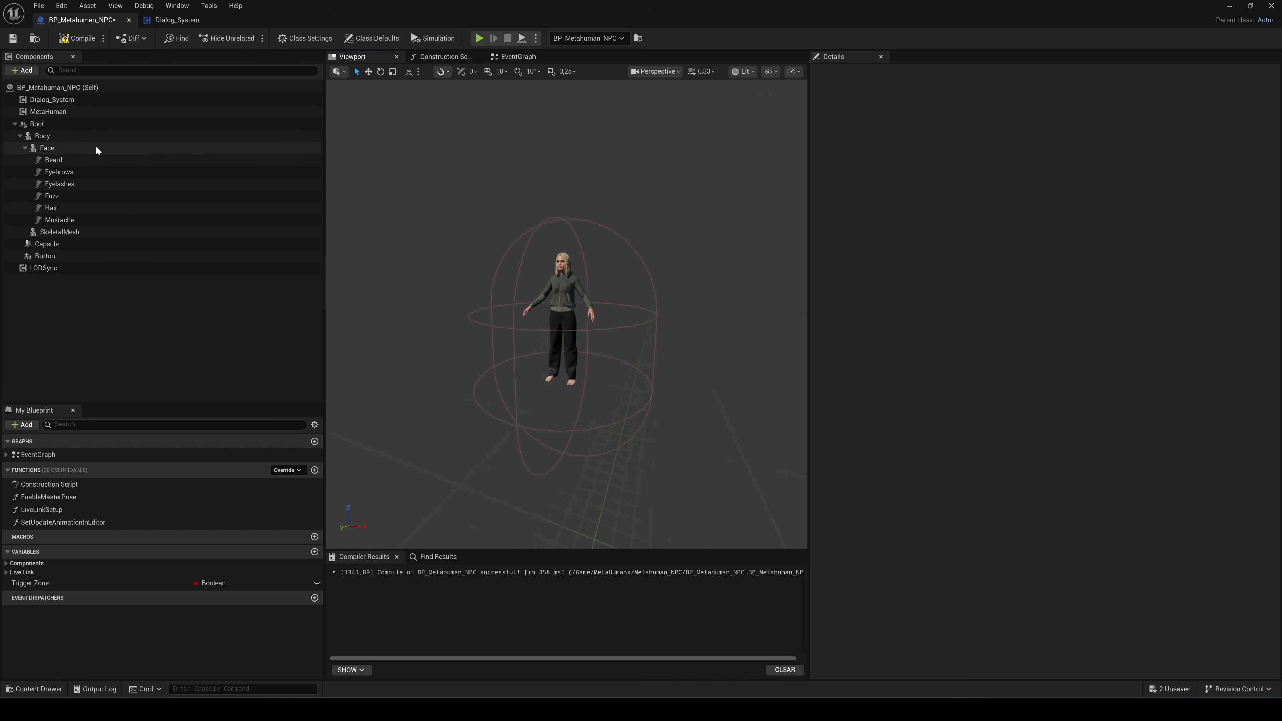
left_click(26, 71)
type("cub")
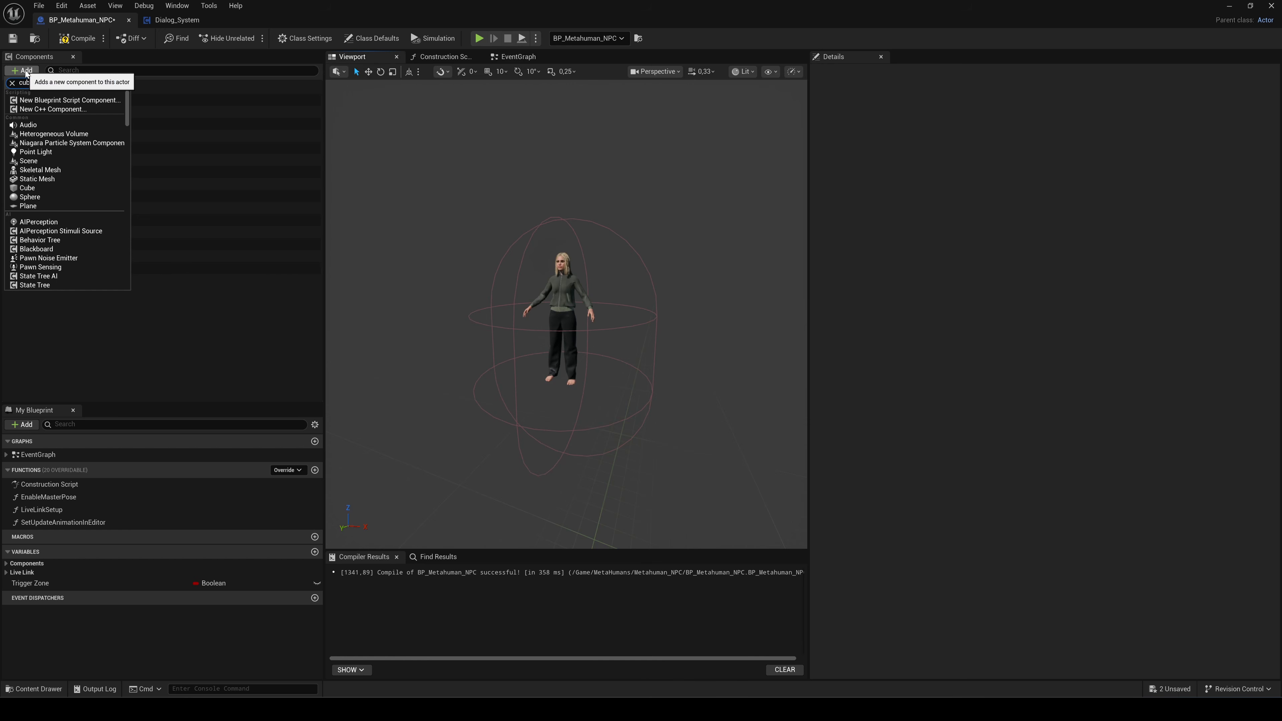
type("e")
key("Return")
left_click(270, 365)
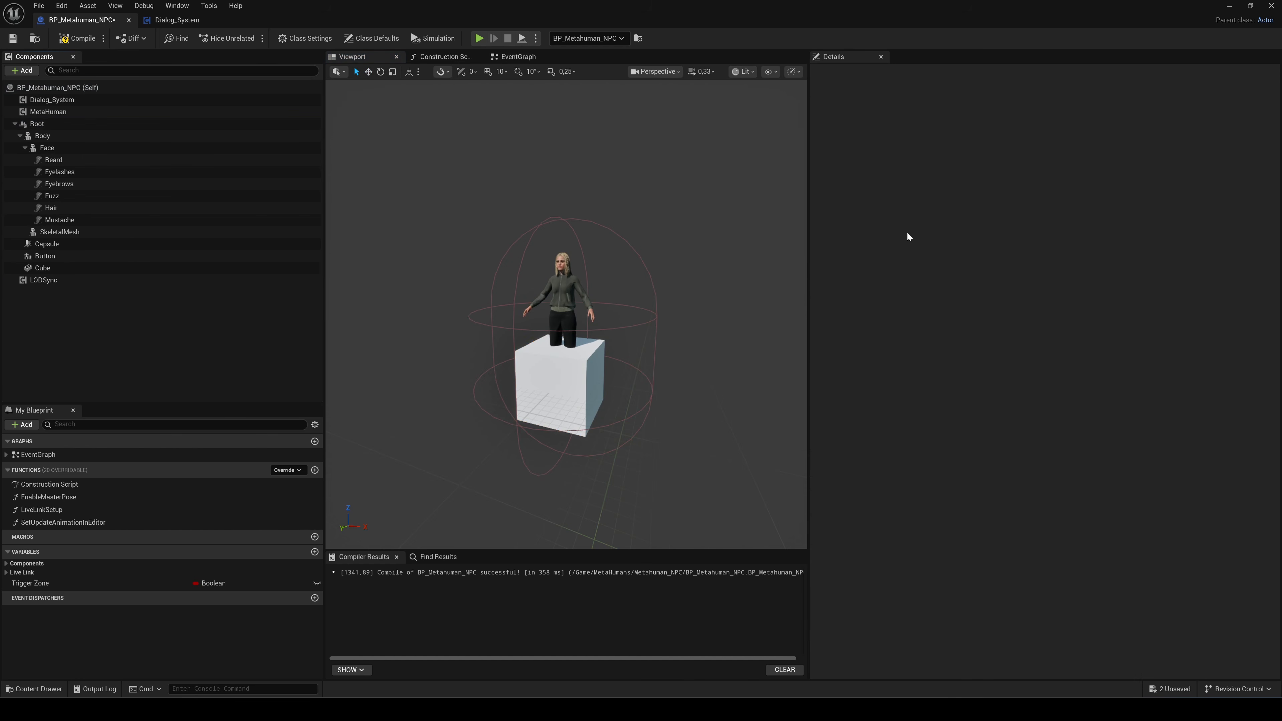
- Scale the cube uniformly to 0,2 with the ratio locked and rename it DummyCube
left_click(76, 268)
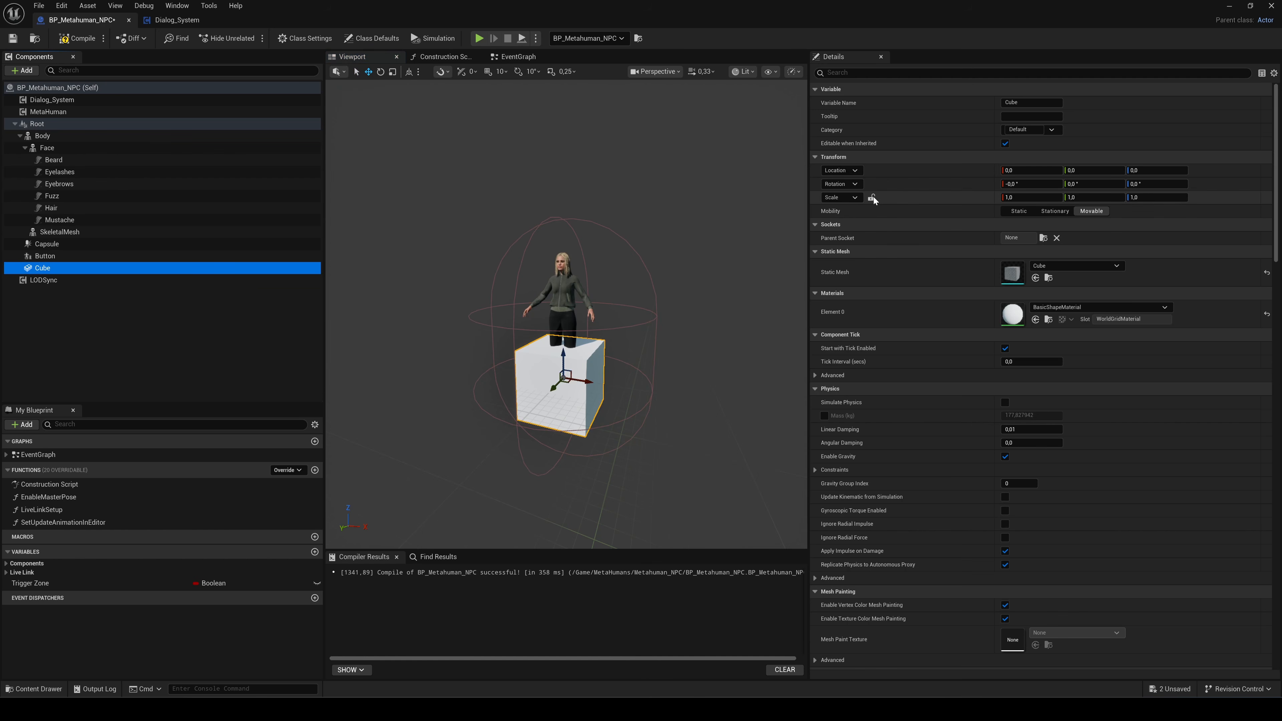
left_click(871, 198)
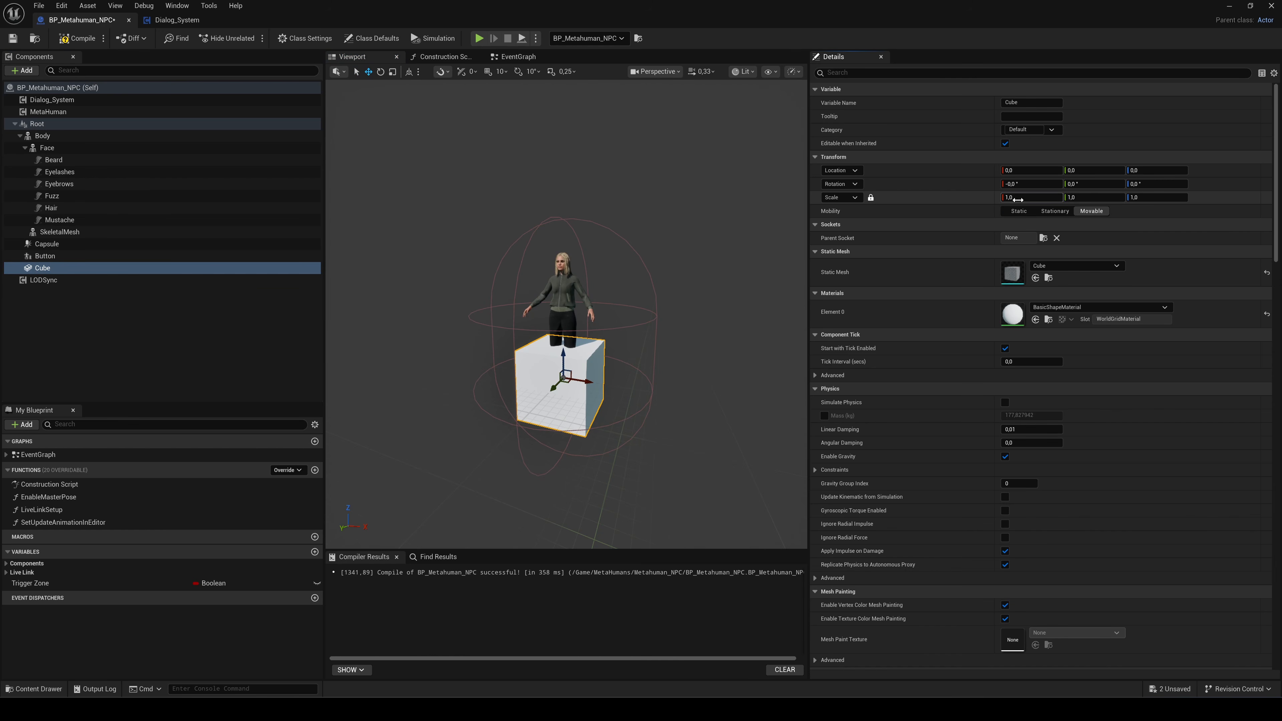
type("0,2")
key("Return")
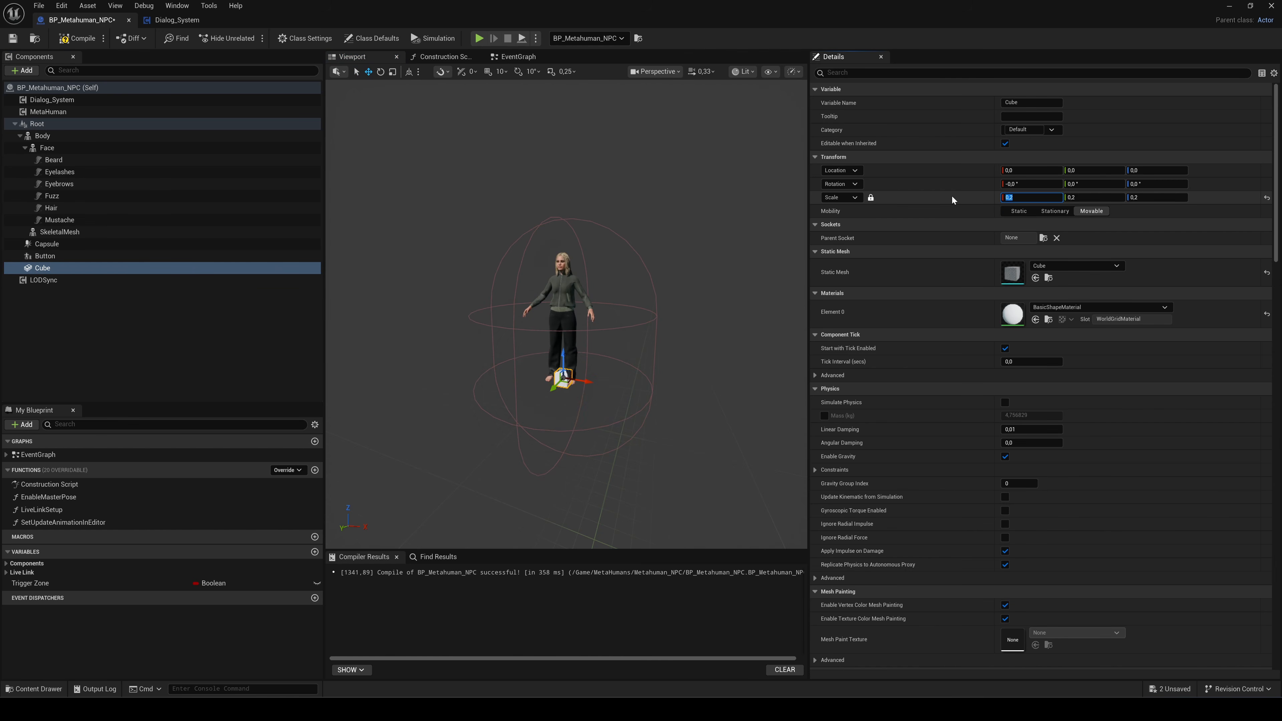
key("F2")
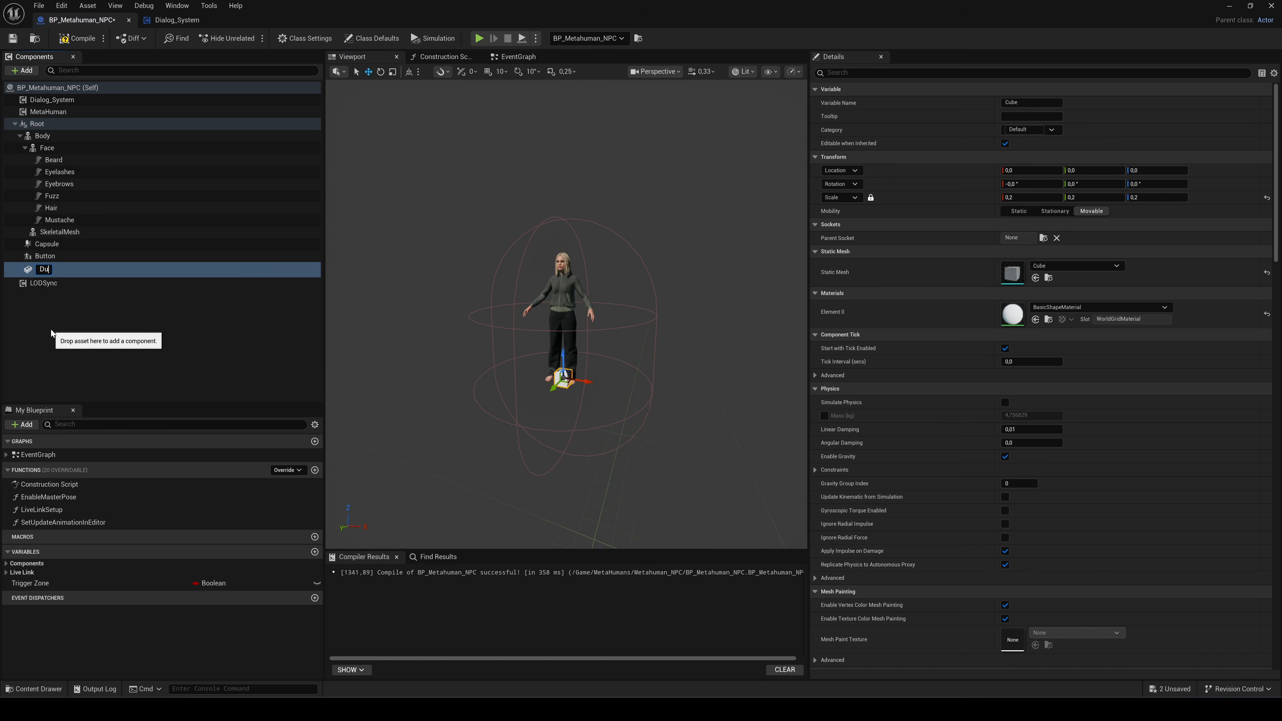
type("DummyCube")
key("Return")
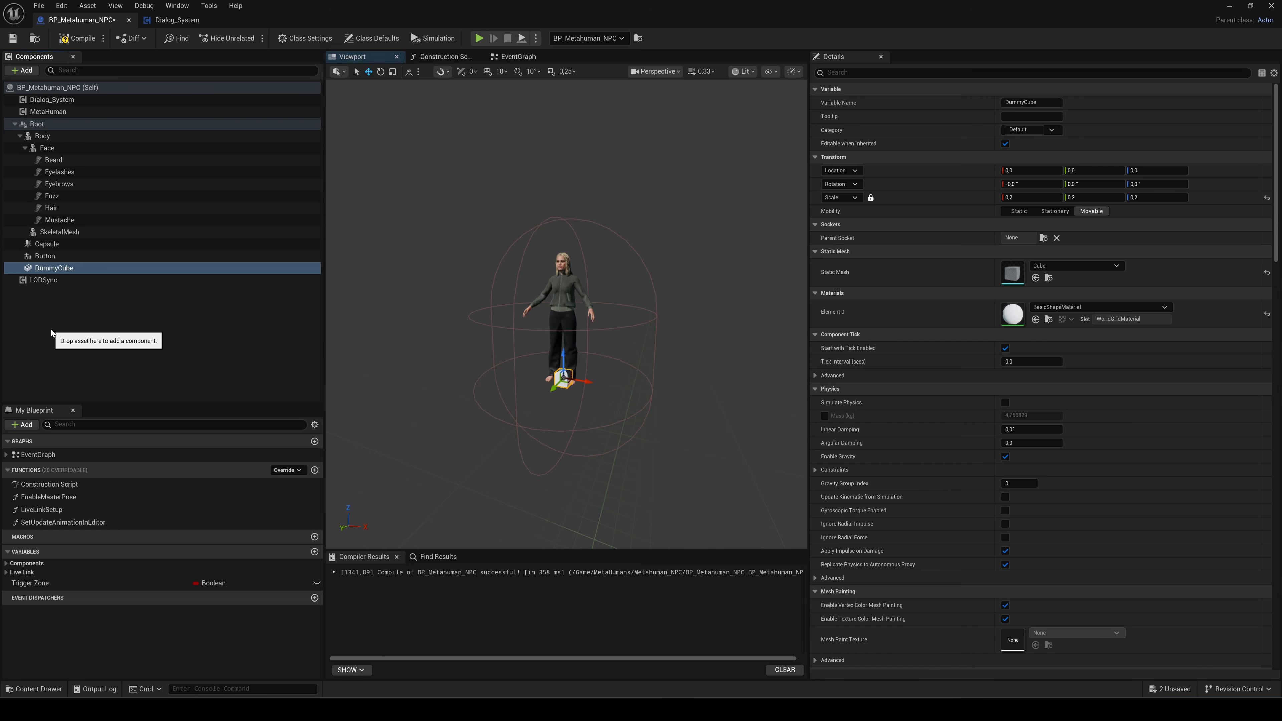
- Set DummyCube's Y location to 95 and its yaw rotation to -90°
left_click(1091, 170)
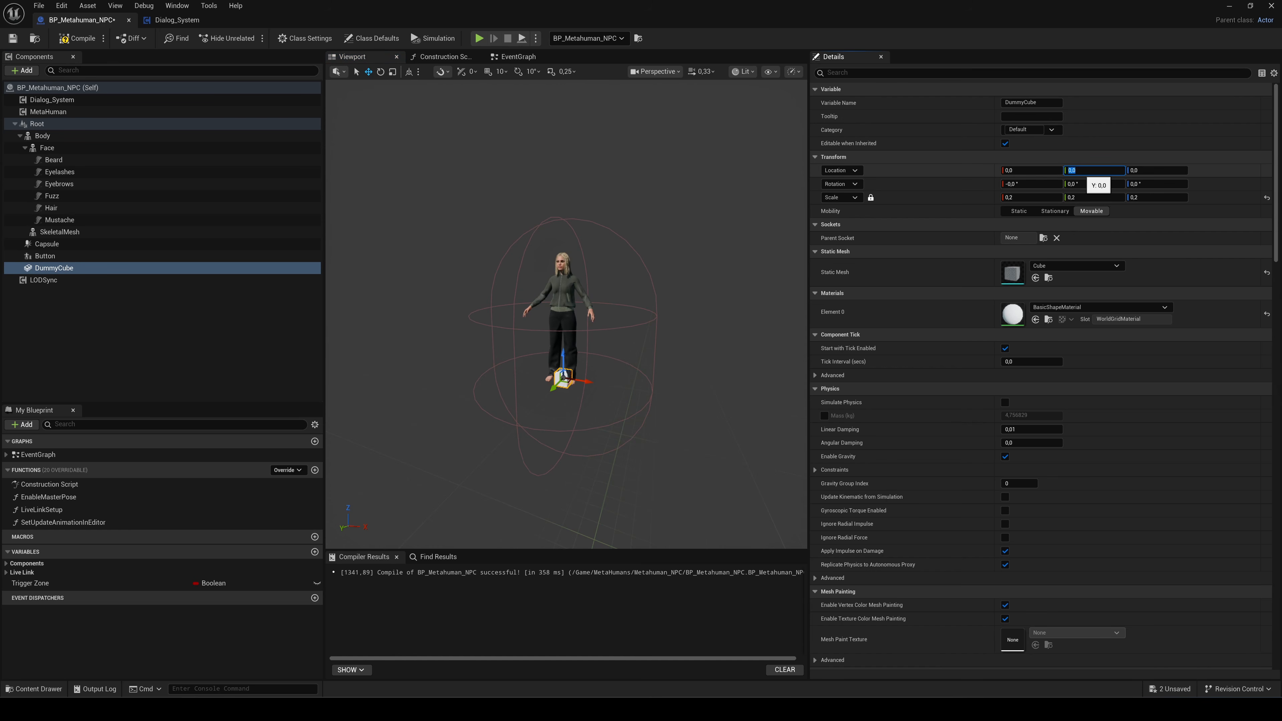
type("95")
key("Return")
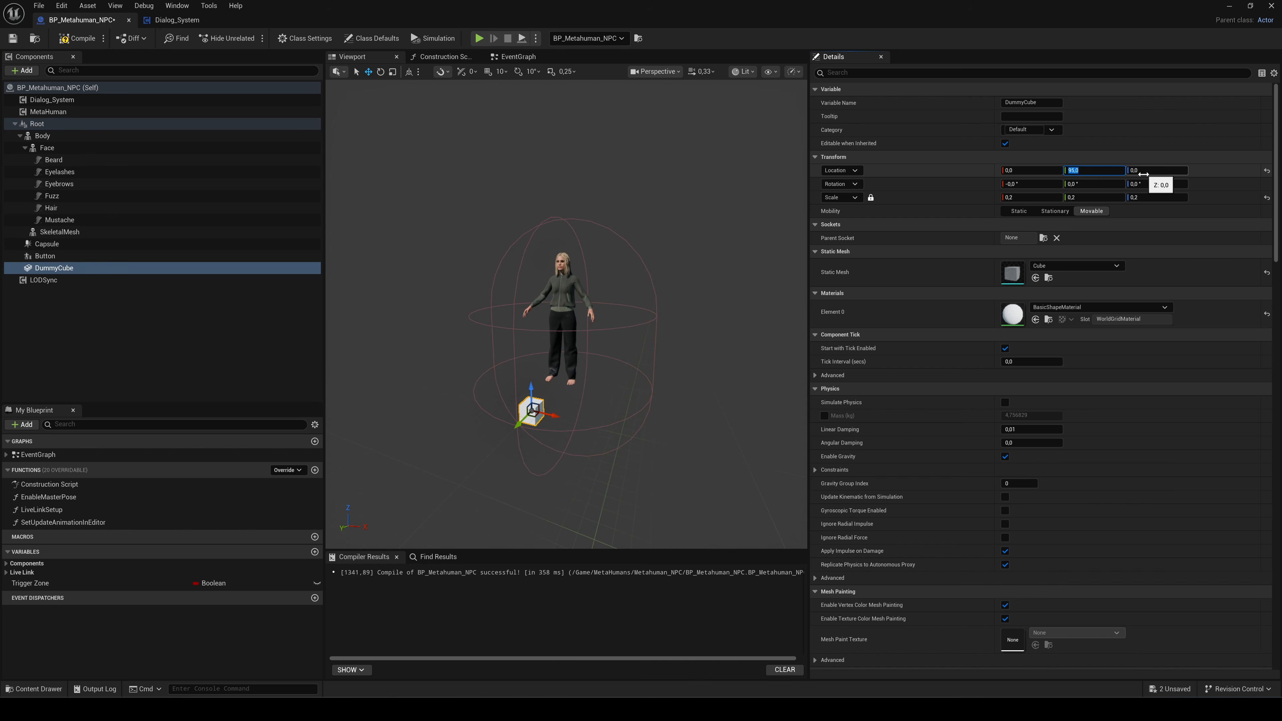
left_click(1145, 184)
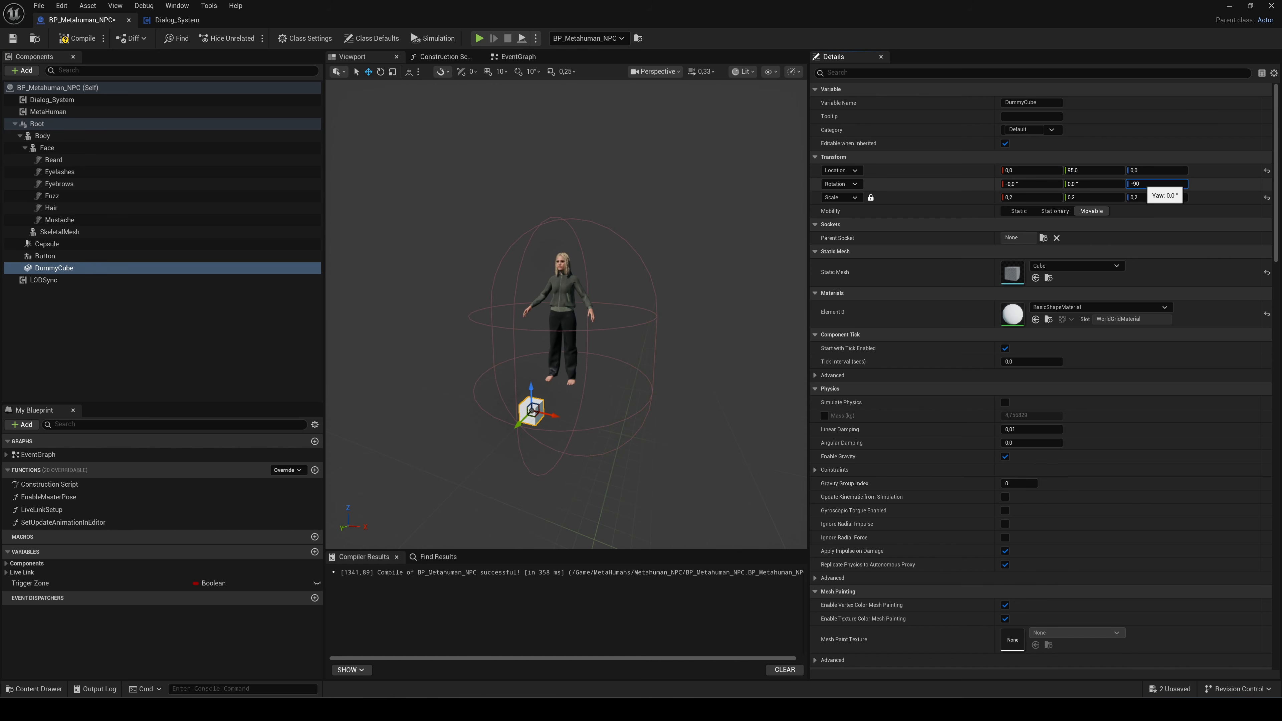
left_click(918, 255)
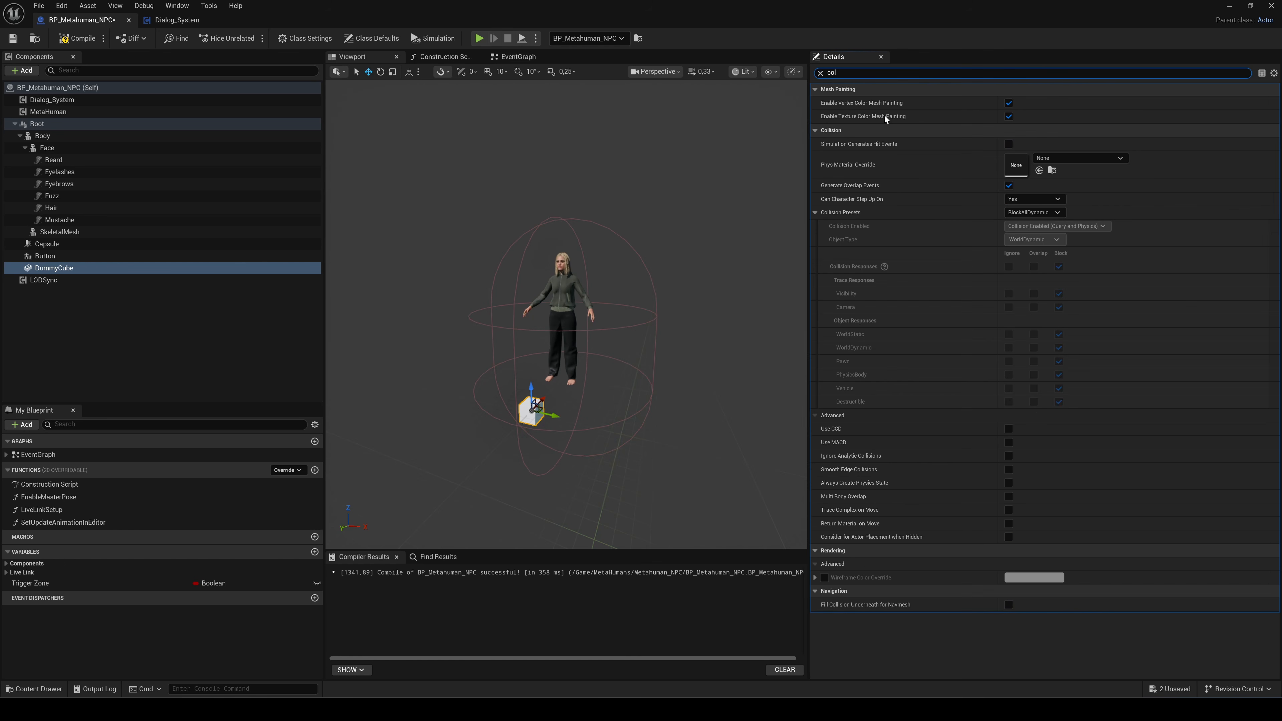
- Set DummyCube's collision preset to NoCollision and turn off its Visible option, saving the compiled blueprint
left_click(1028, 213)
left_click(1023, 245)
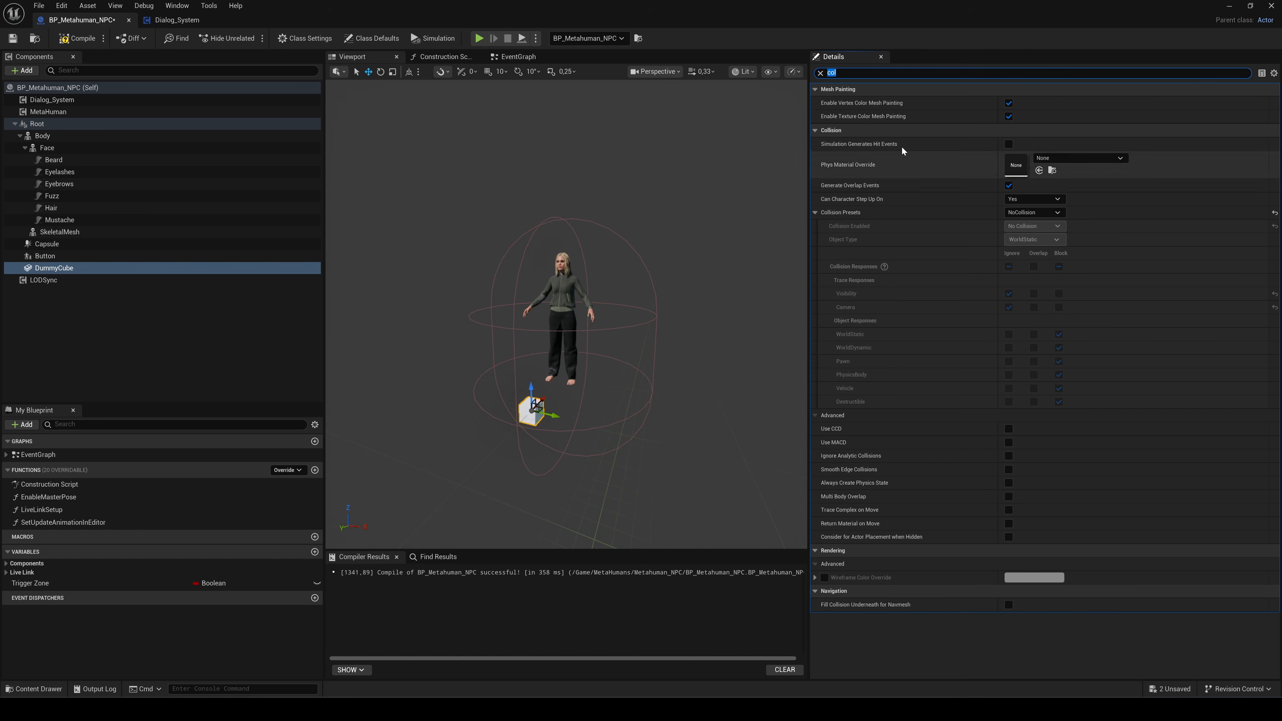
left_click(866, 74)
type("vis")
left_click(1009, 143)
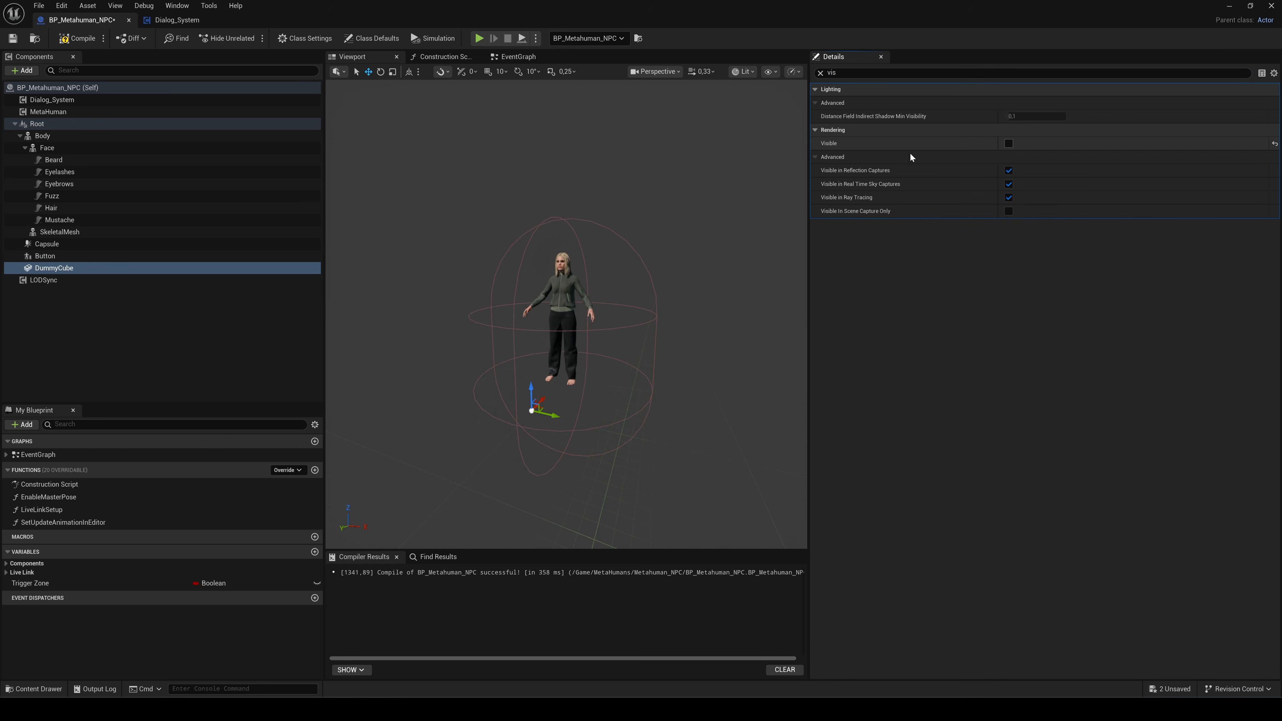
left_click(77, 39)
left_click(13, 38)
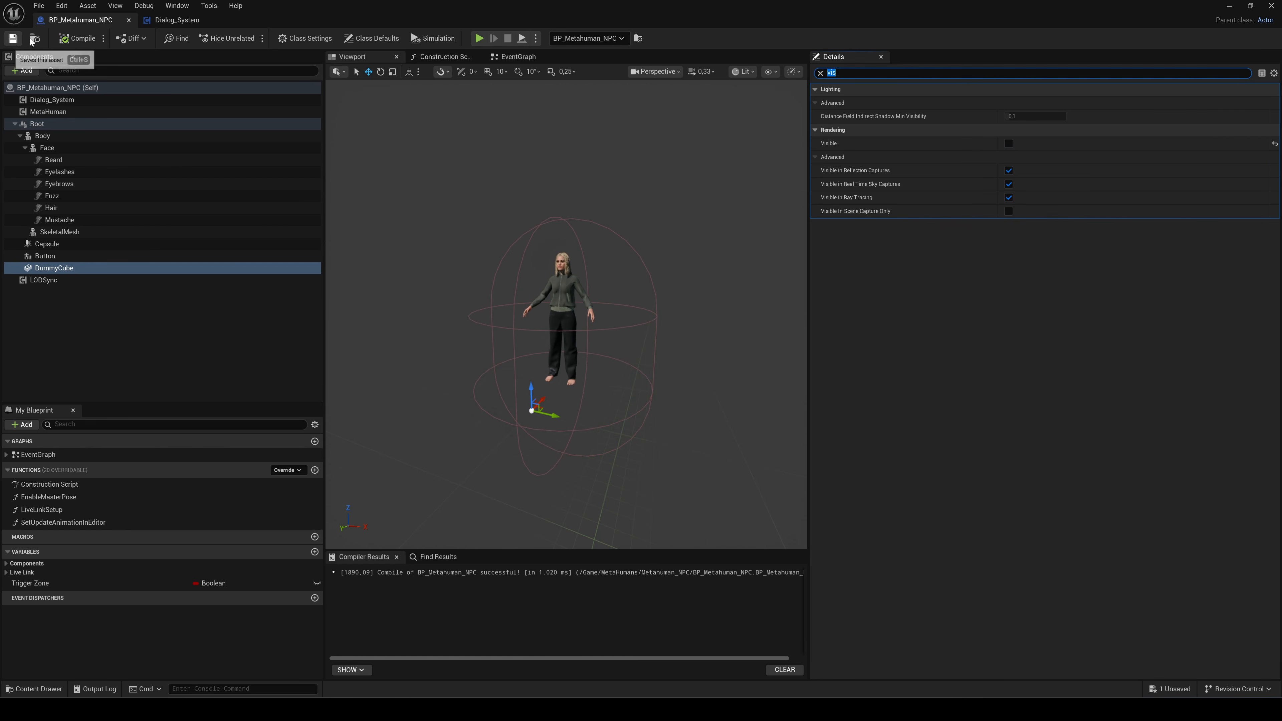
- Add a cine camera component under DummyCube and name it NPC_Cam
left_click(24, 71)
type("cine")
key("Return")
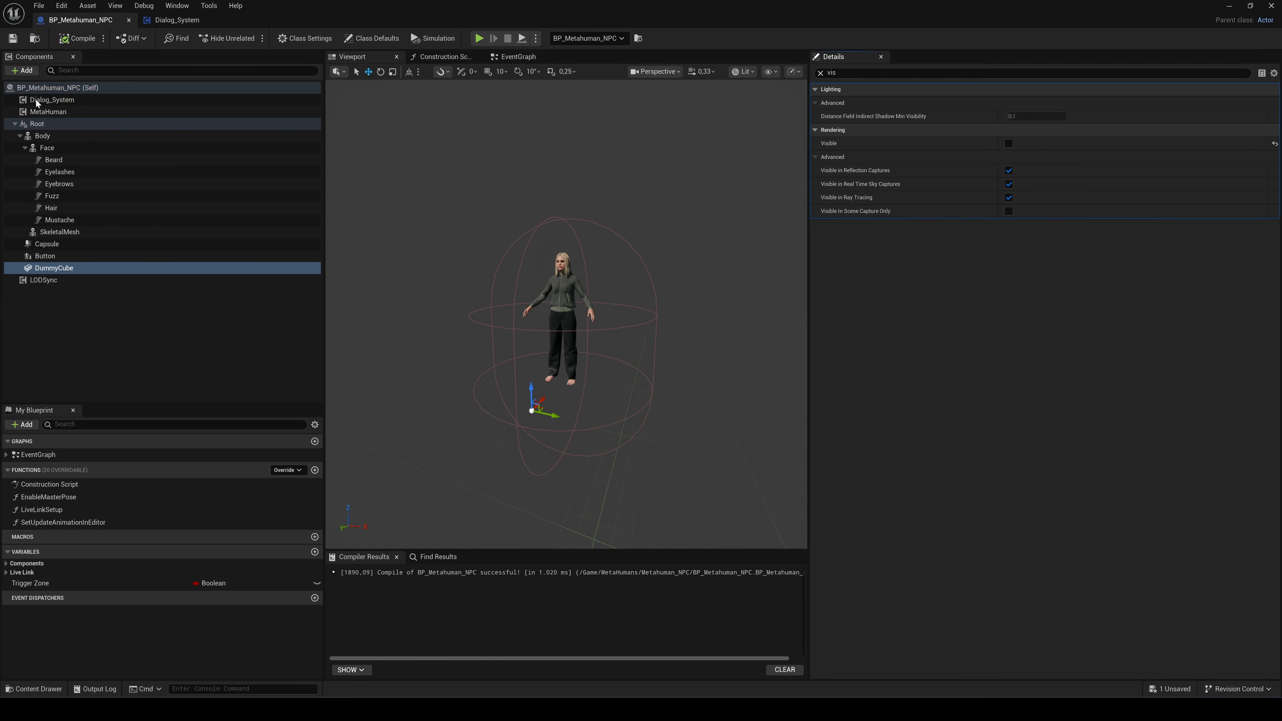
type("NPC_Cam")
key("Return")
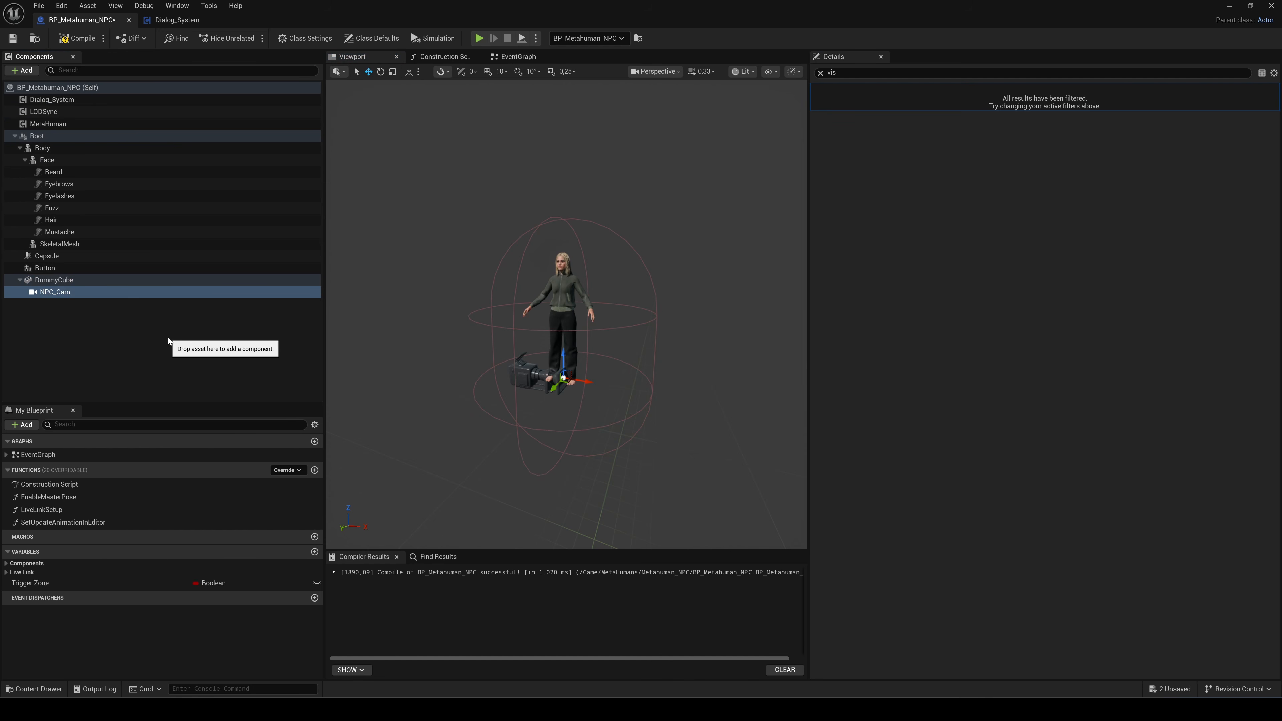
- Set NPC_Cam's filmback preset to 16:9 DSLR
left_click(821, 73)
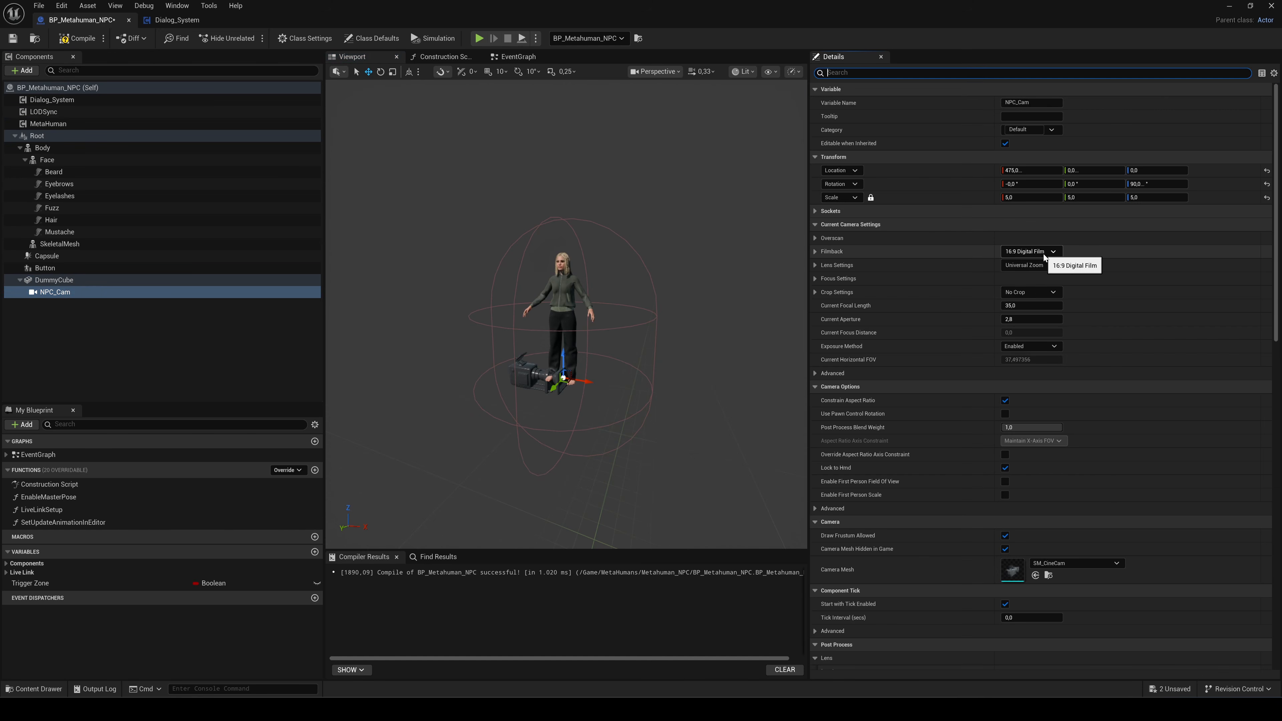
left_click(1030, 252)
left_click(1017, 292)
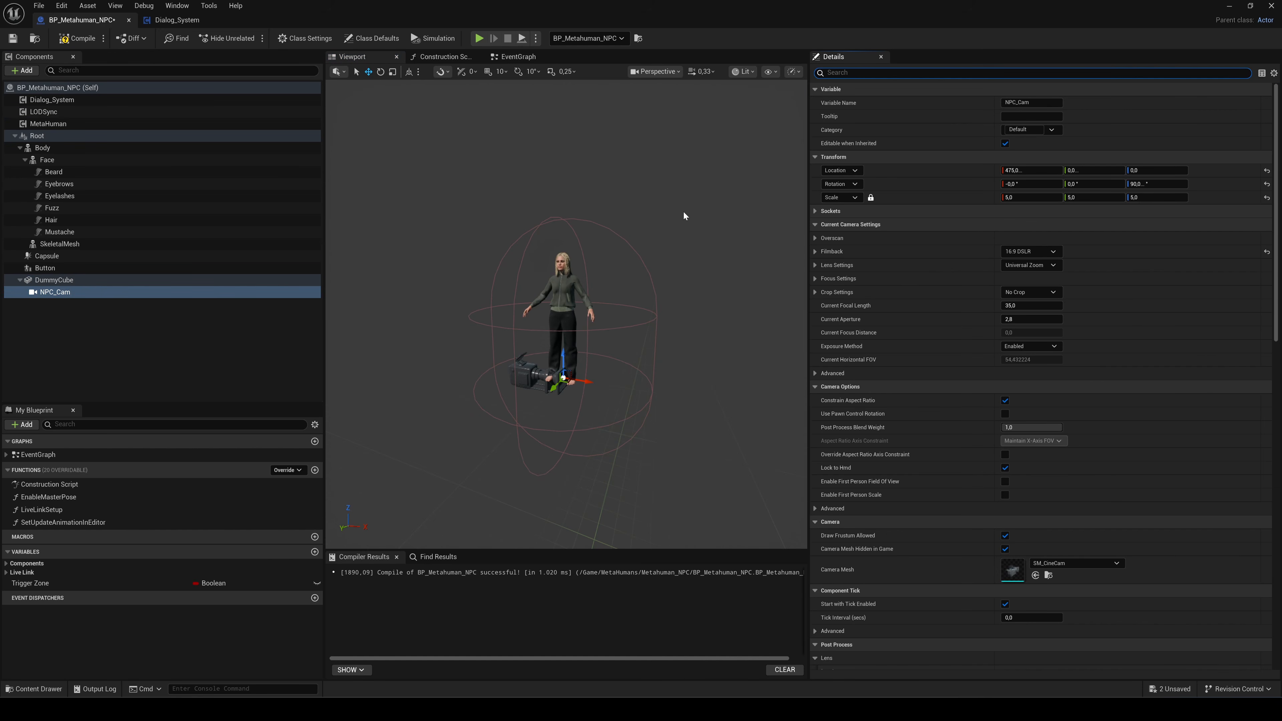
- Switch to the level editor, select BP_Metahuman_NPC in TutorialLevel and reset its location to 0, 0, 0
left_click(1229, 7)
left_click(523, 313)
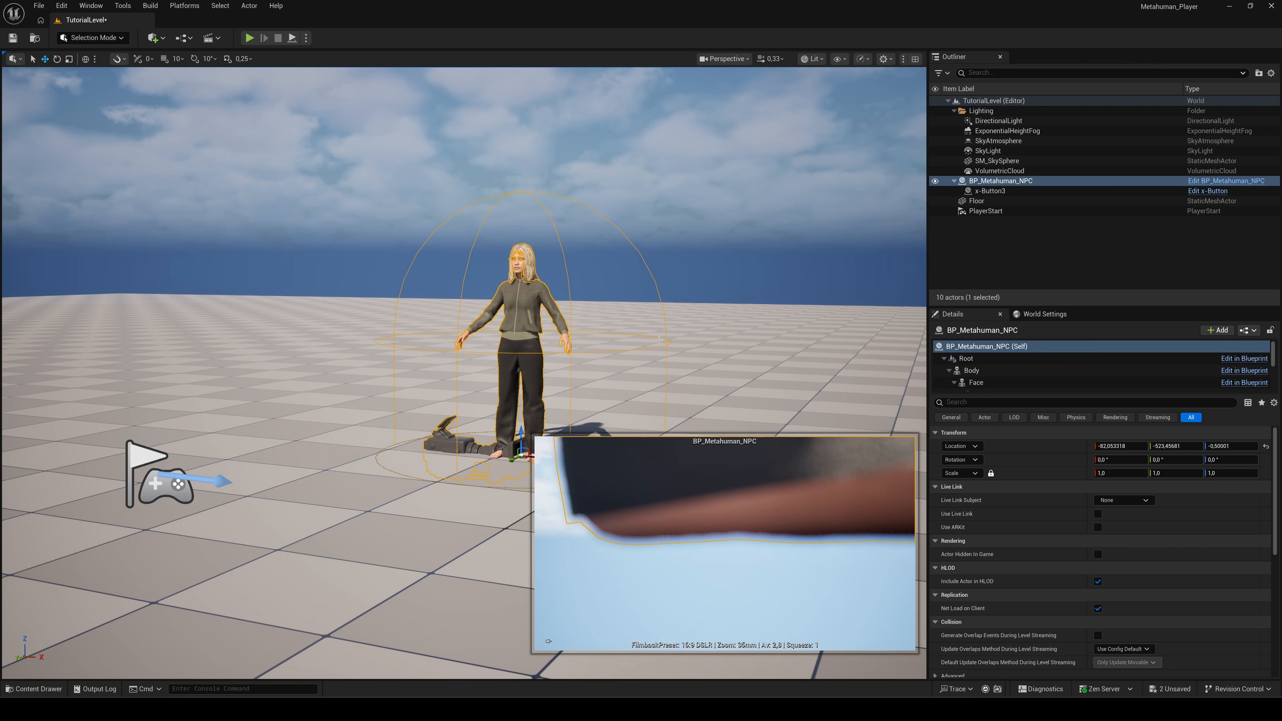
key("f")
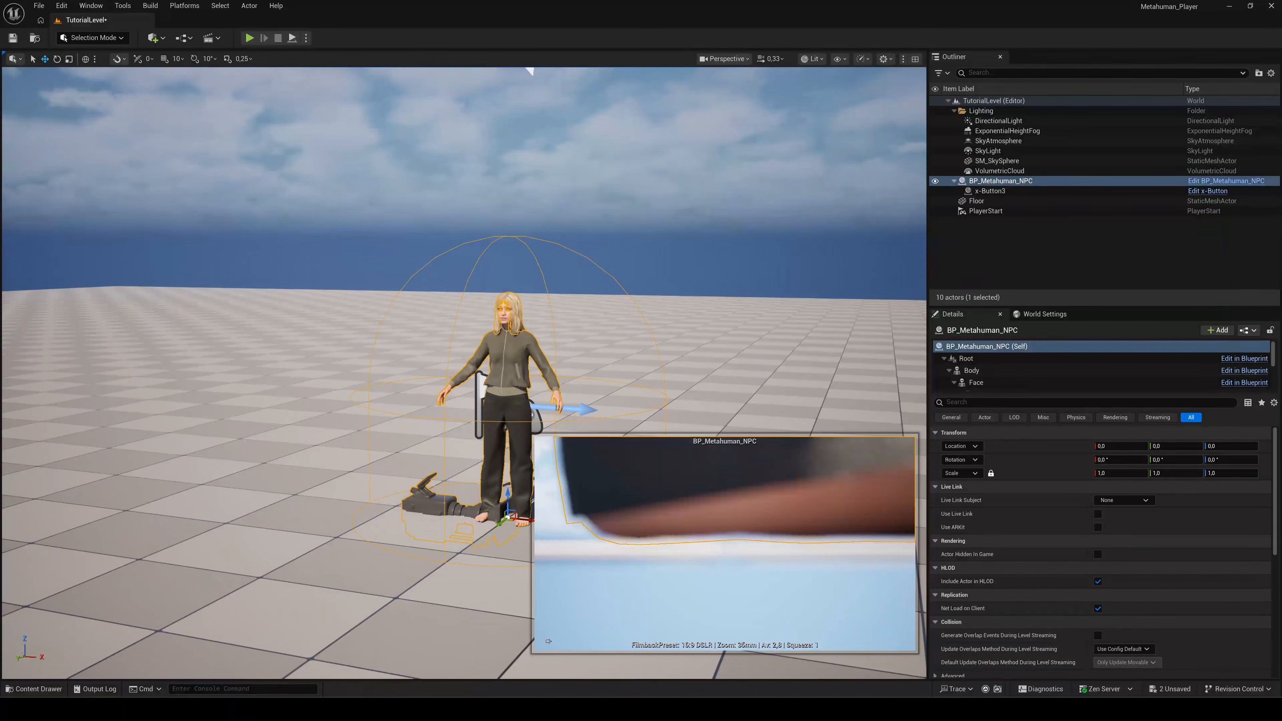
- Place the BP_Metahuman_Character blueprint in the level in front of the NPC, at location 0, 95, 0
left_click(33, 689)
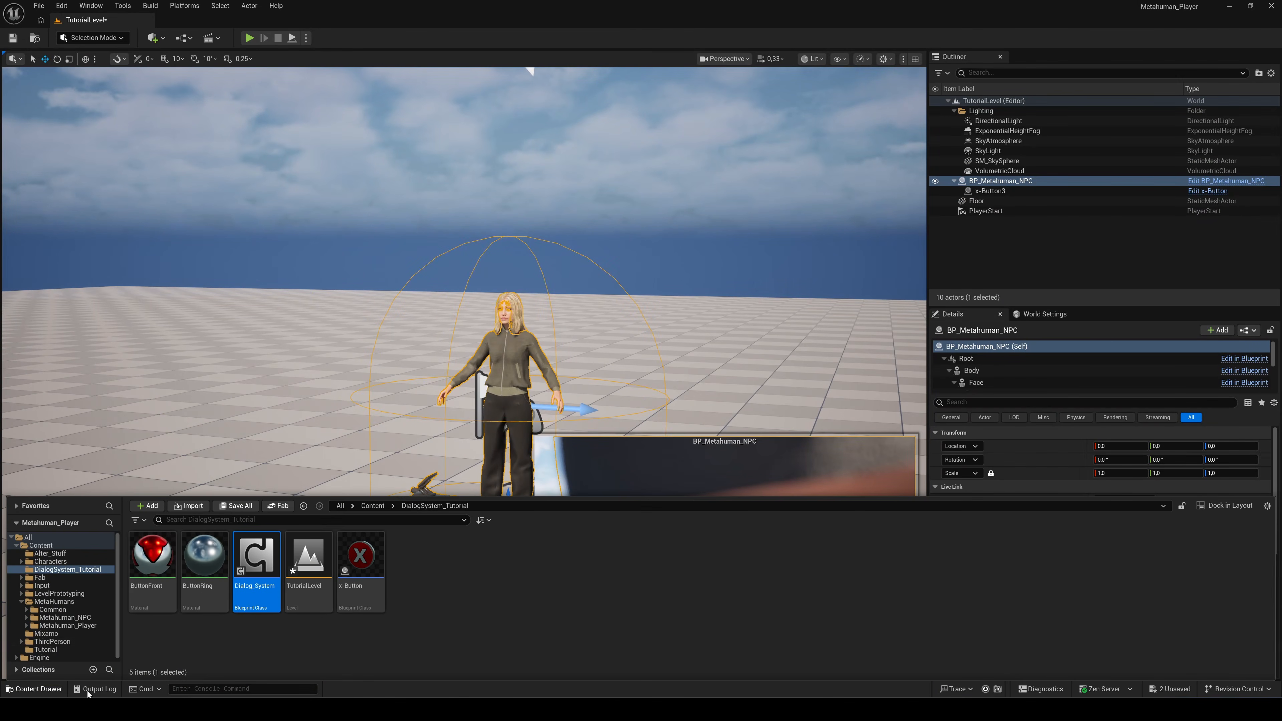
left_click(40, 643)
double_click(165, 546)
left_click(170, 536)
left_click_drag(170, 534, 217, 621)
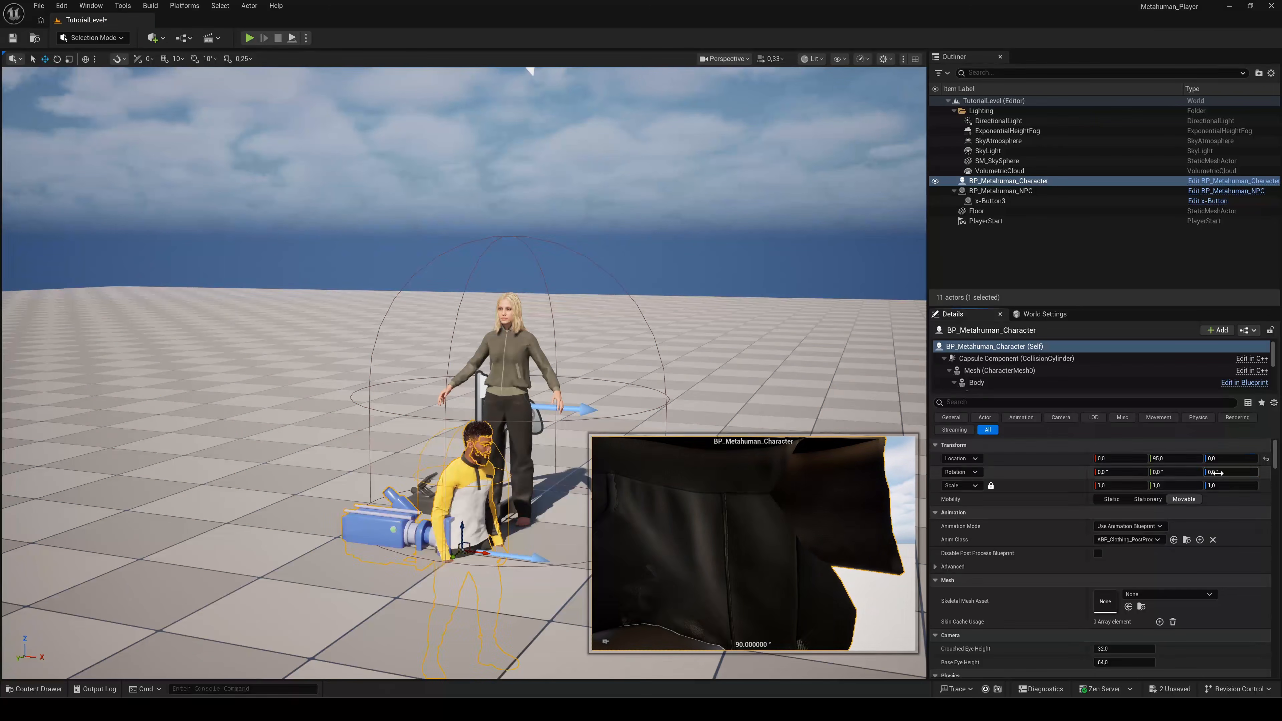
- Set BP_Metahuman_Character's Z rotation to -90° and snap the character to the floor
left_click(1216, 472)
type("-90")
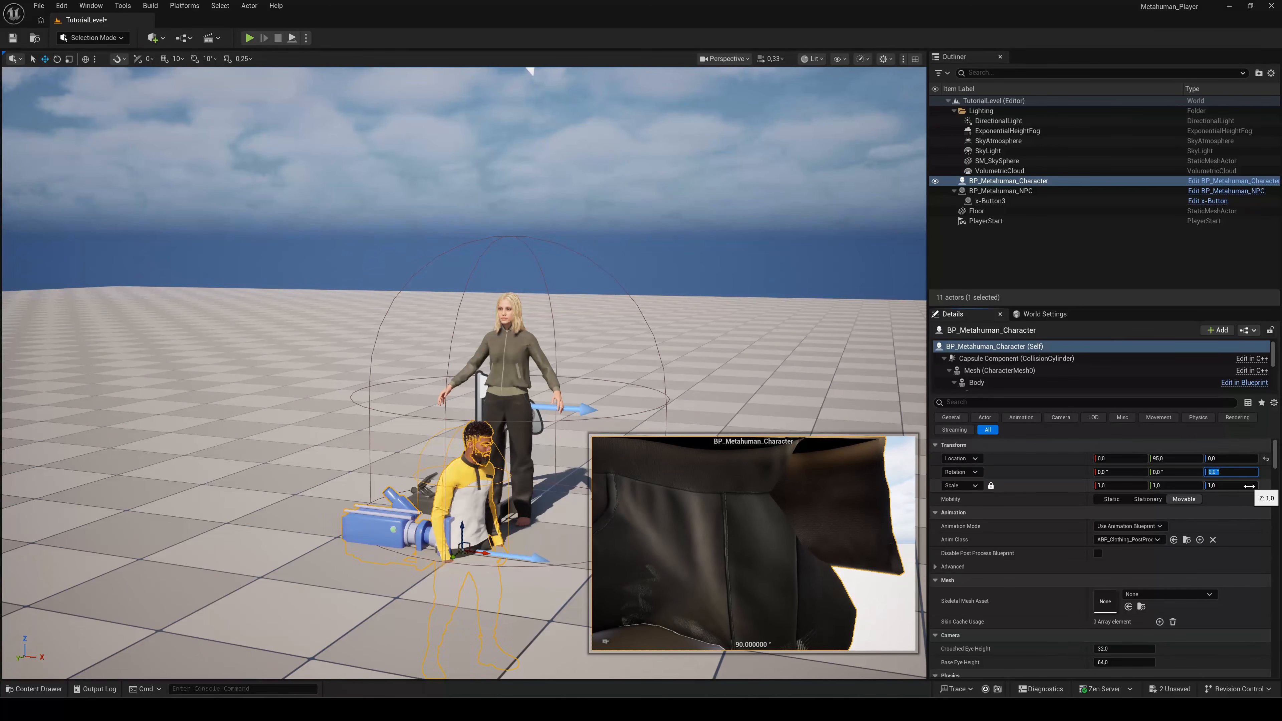
key("Return")
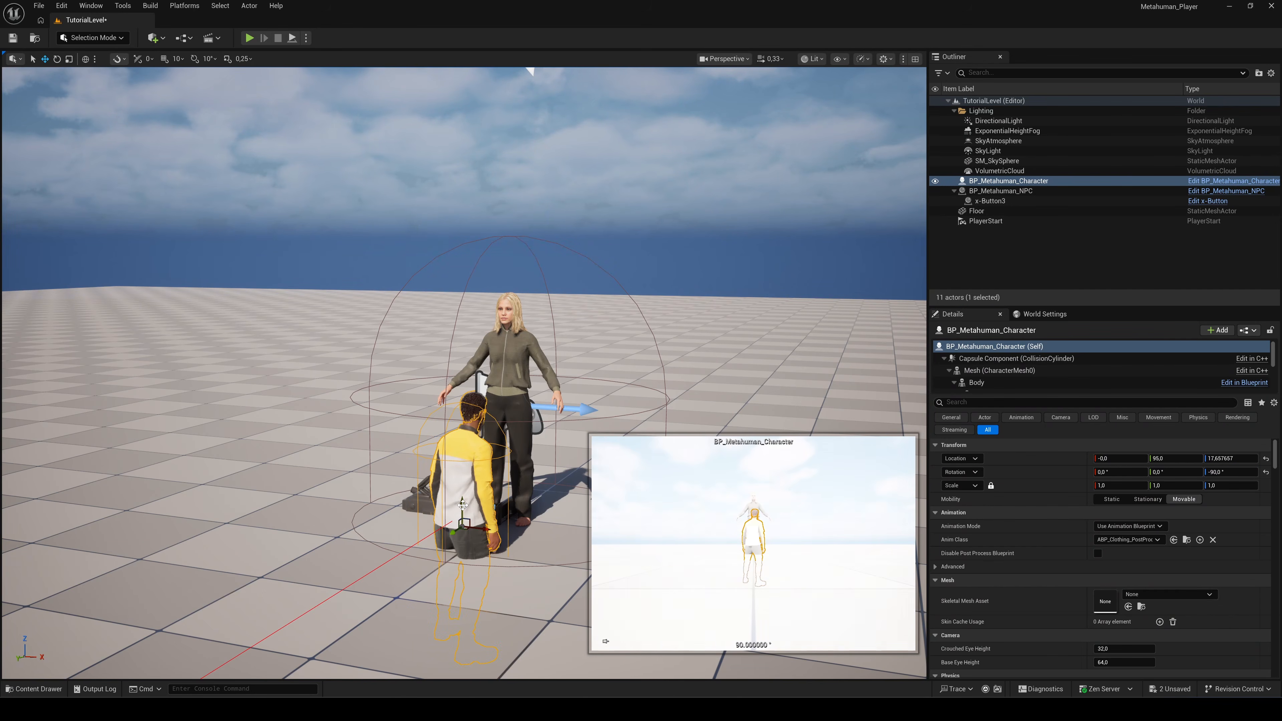
key("End")
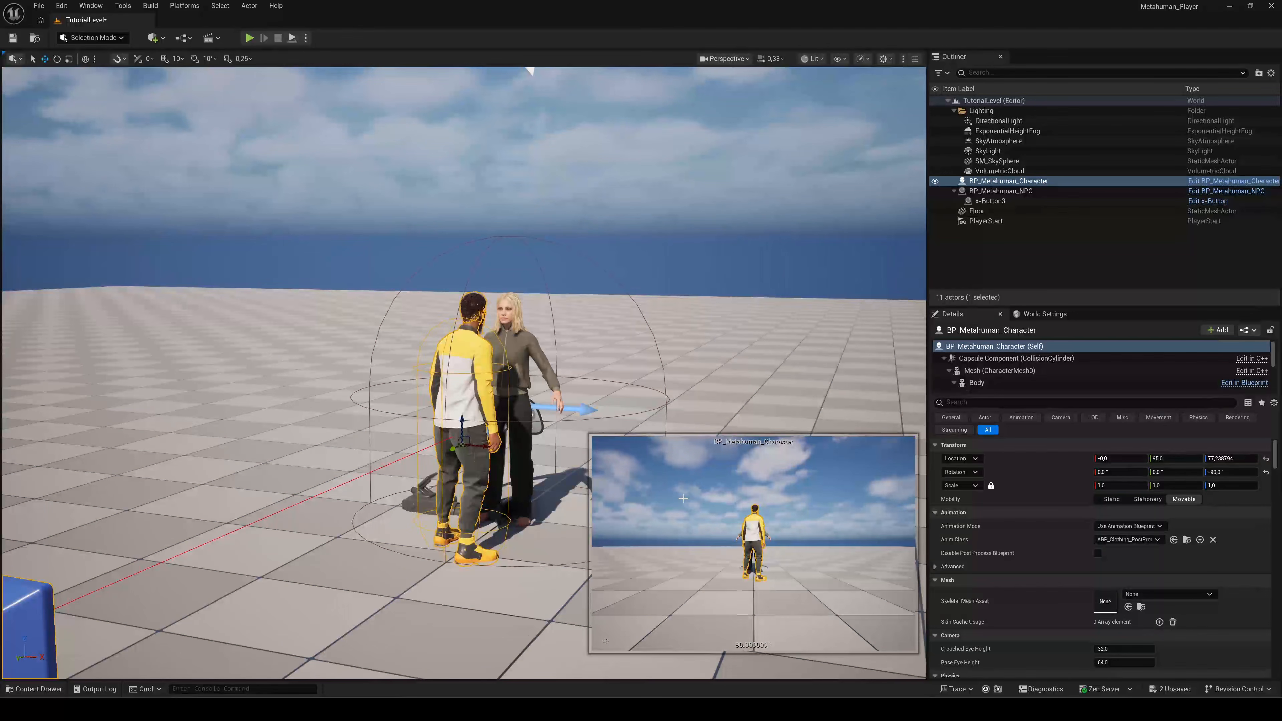
- Select BP_Metahuman_NPC and check the level viewport's Preview Selected Cameras option
left_click(510, 323)
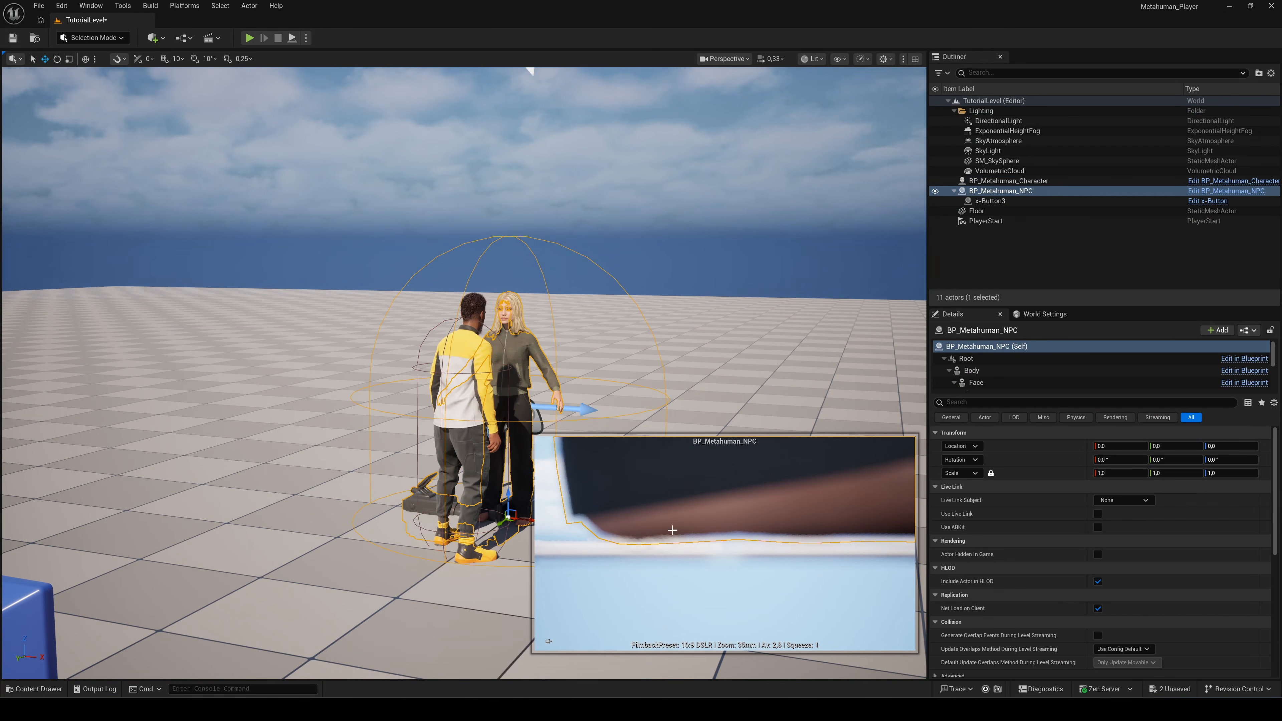
left_click(732, 59)
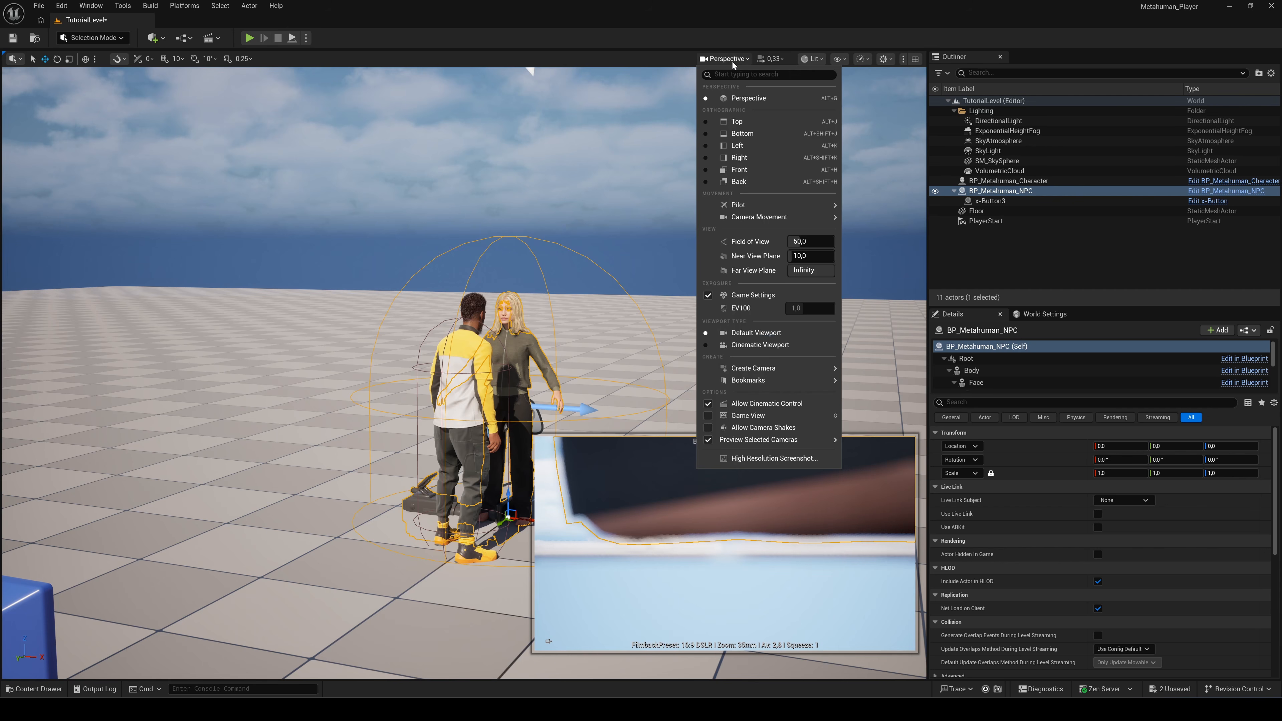
mouse_move(707, 442)
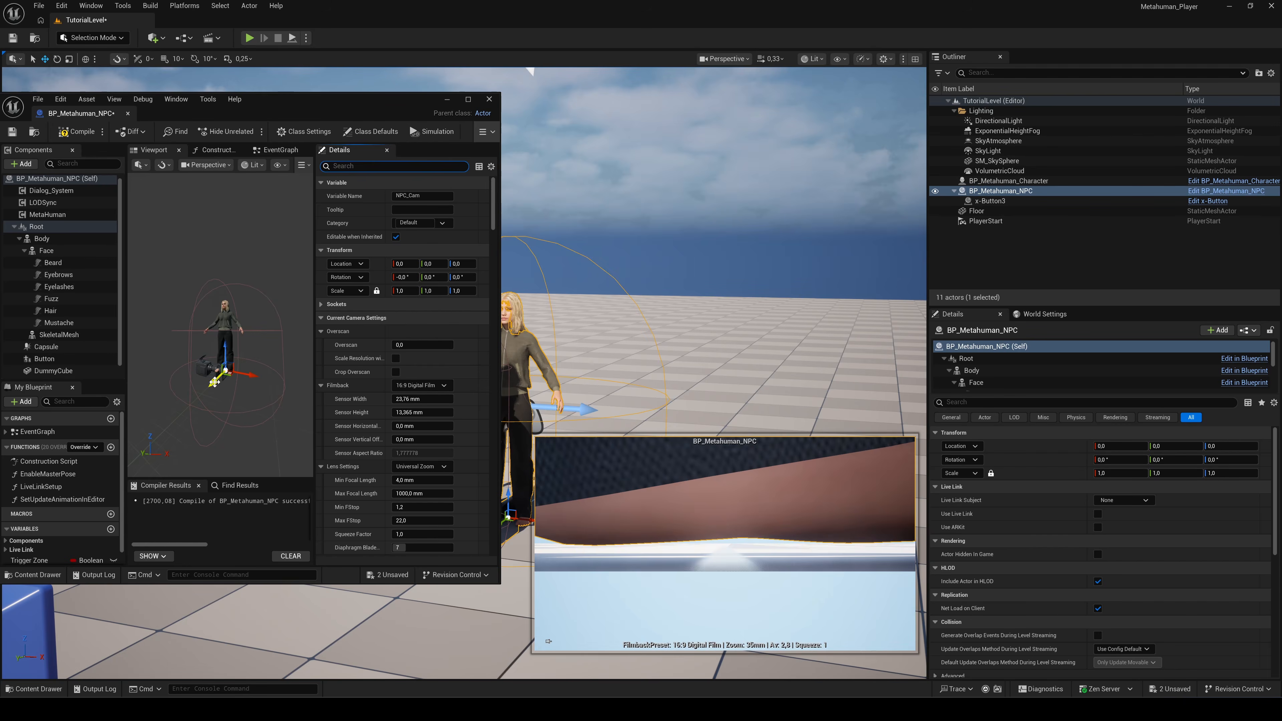
- Frame NPC_Cam over the player's shoulder with location Y 149 and Z 173, and rotation Y -3° and Z -116°
mouse_move(405, 264)
left_mouse_down()
mouse_move(464, 264)
mouse_move(417, 264)
left_mouse_up()
left_click_drag(462, 278, 455, 277)
mouse_move(462, 263)
left_mouse_down()
mouse_move(475, 264)
mouse_move(432, 264)
mouse_move(422, 277)
mouse_move(454, 264)
mouse_move(441, 277)
mouse_move(410, 264)
mouse_move(438, 264)
left_mouse_up()
left_click_drag(405, 263, 408, 264)
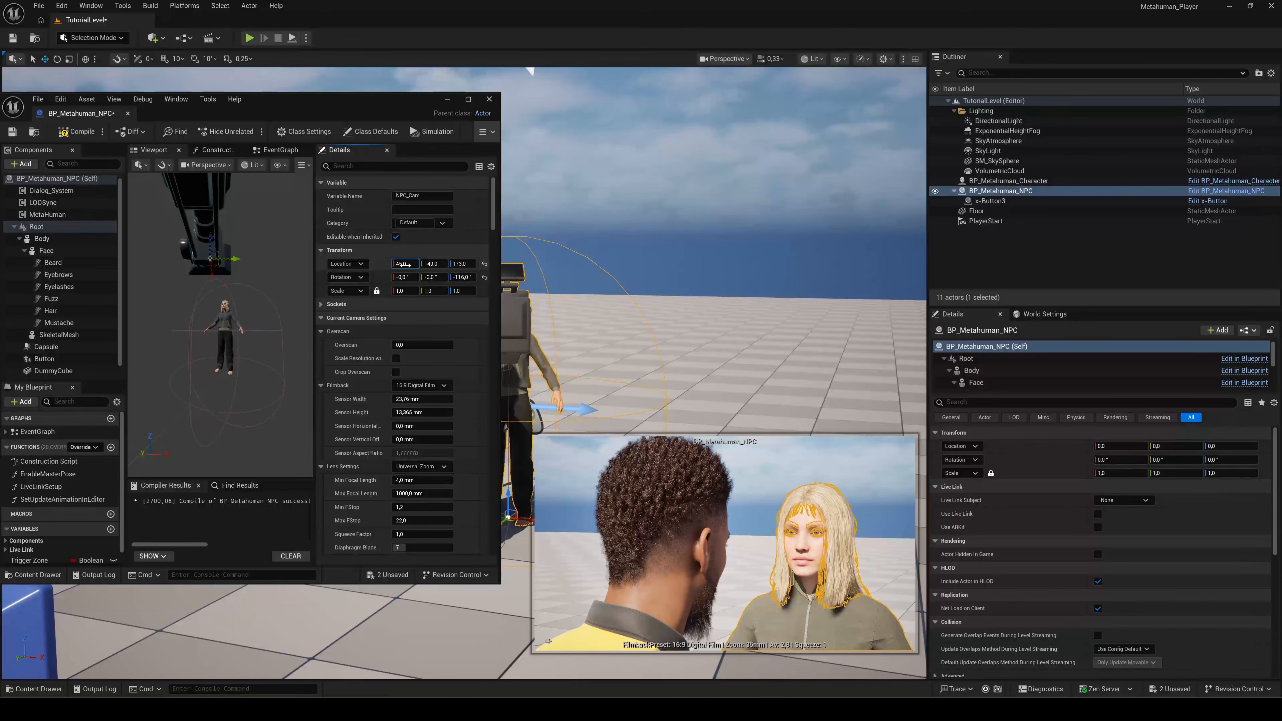
- Set NPC_Cam's focus method to Manual and adjust its current focus distance
left_click(393, 167)
type("focus")
left_click(425, 209)
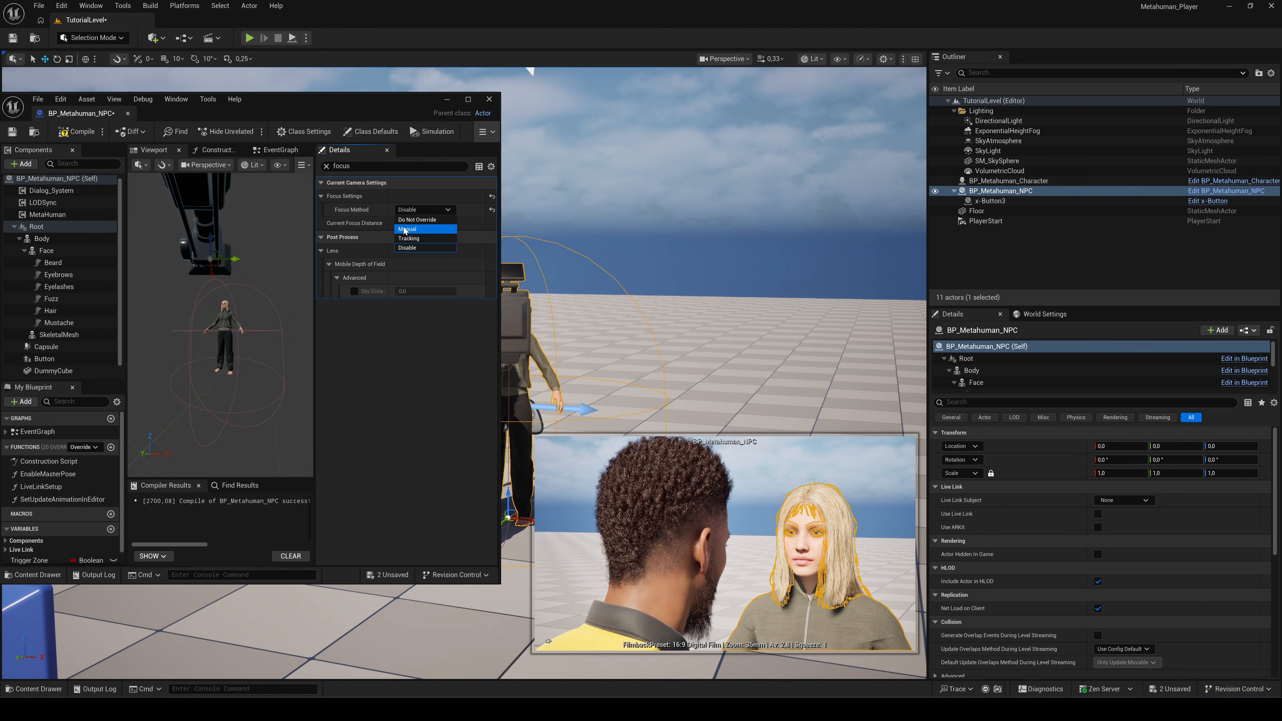
left_click(411, 224)
left_click_drag(411, 224, 393, 224)
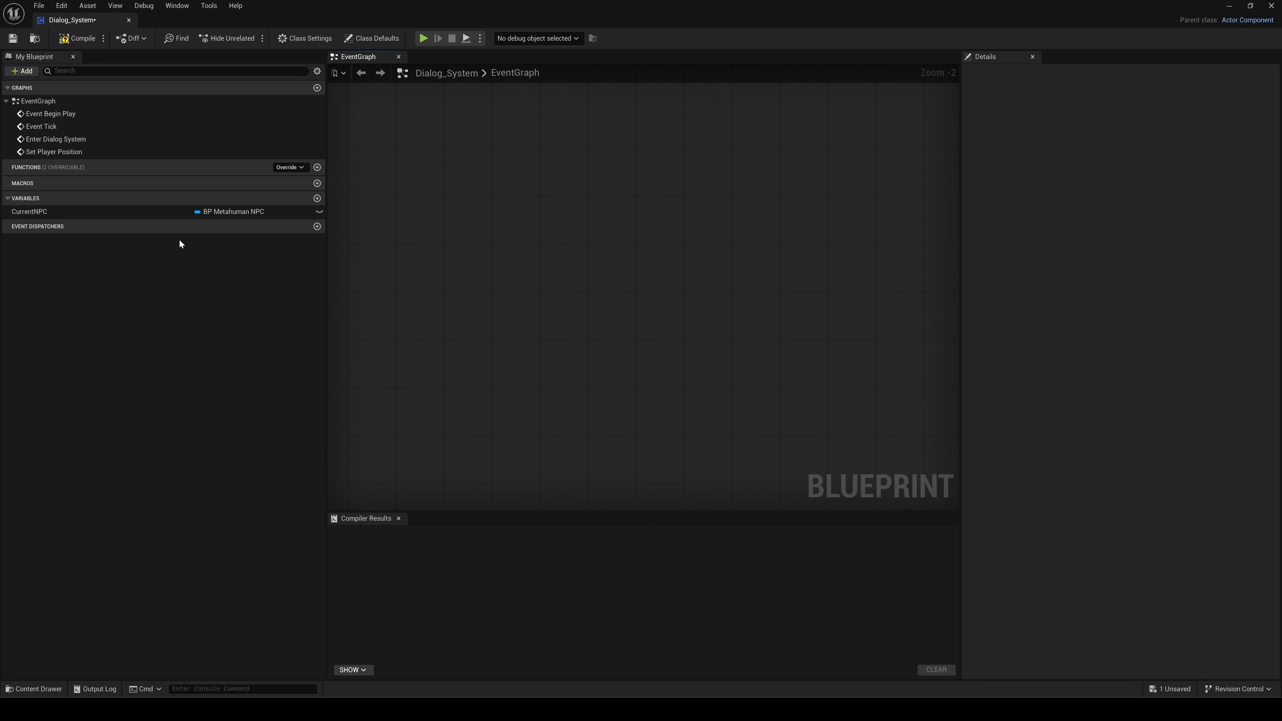
- In the Dialog_System event graph, get Dummy Cube from CurrentNPC and add Get World Location and Get World Rotation nodes for it
left_click_drag(62, 217, 579, 242)
left_click(451, 289)
type("get dummy cu")
key("Return")
type("get world loc")
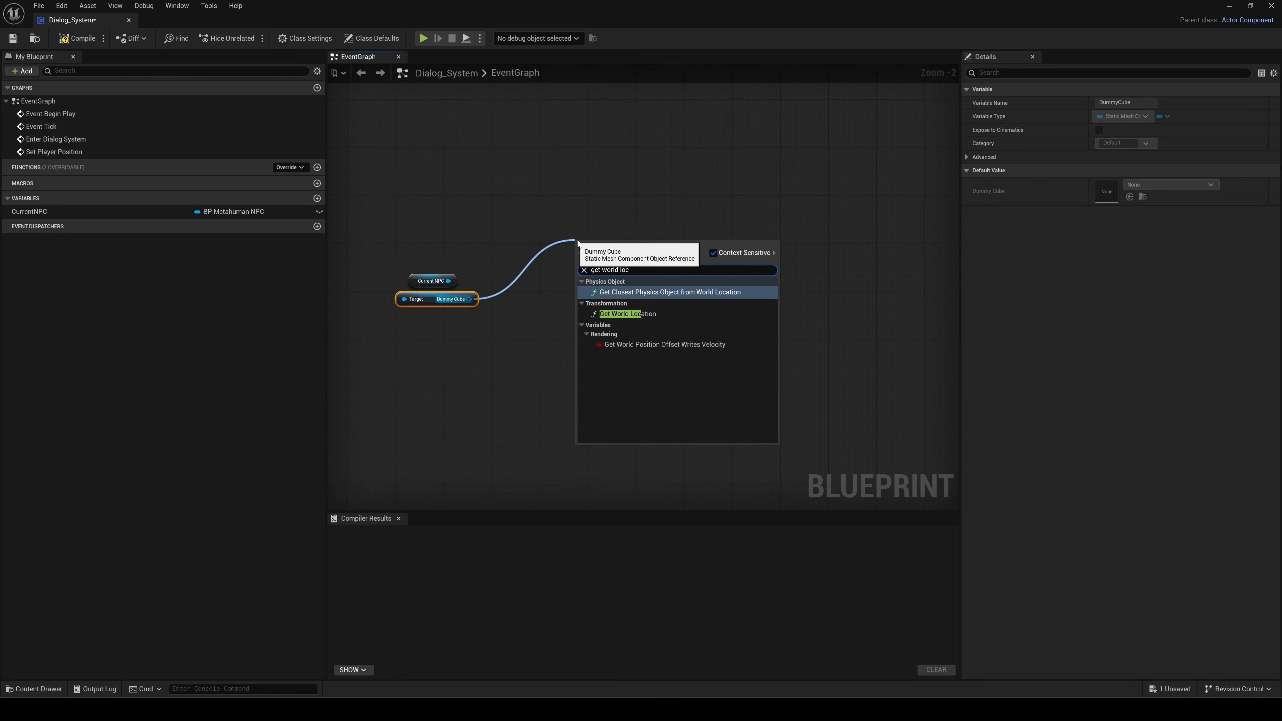
left_click(627, 314)
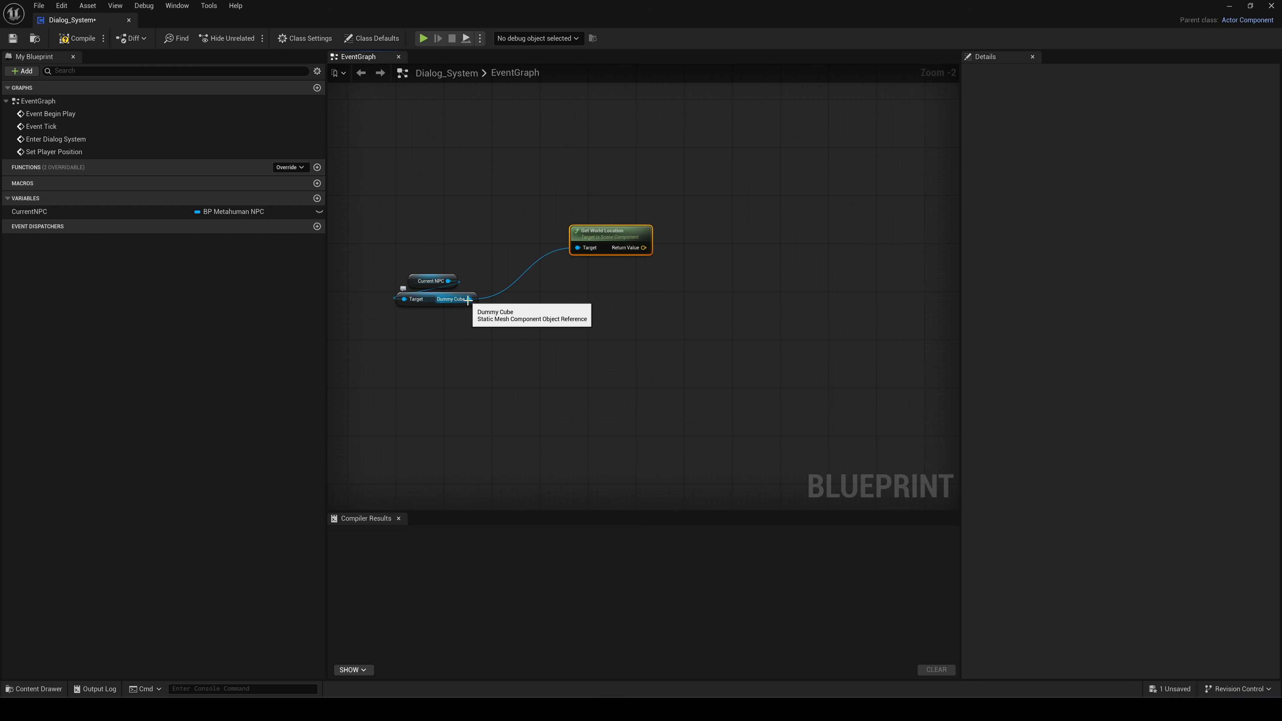
left_click_drag(469, 298, 565, 343)
type("get world rotat")
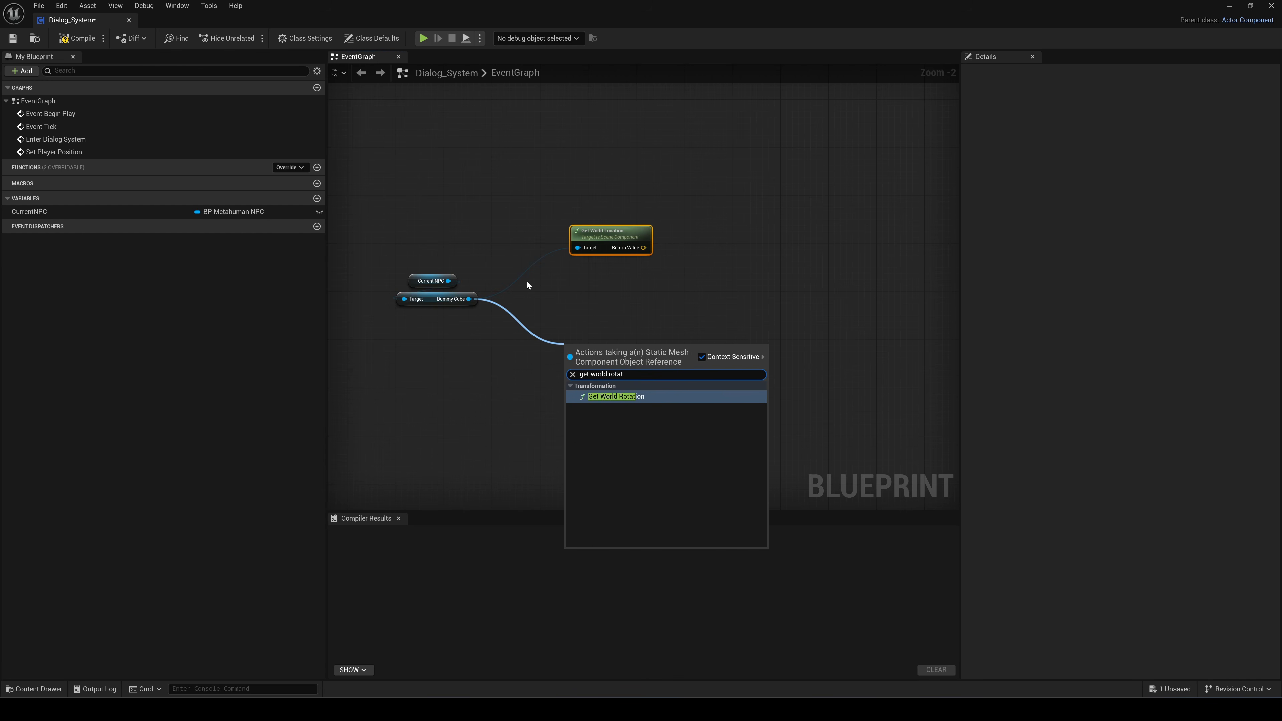
left_click(626, 396)
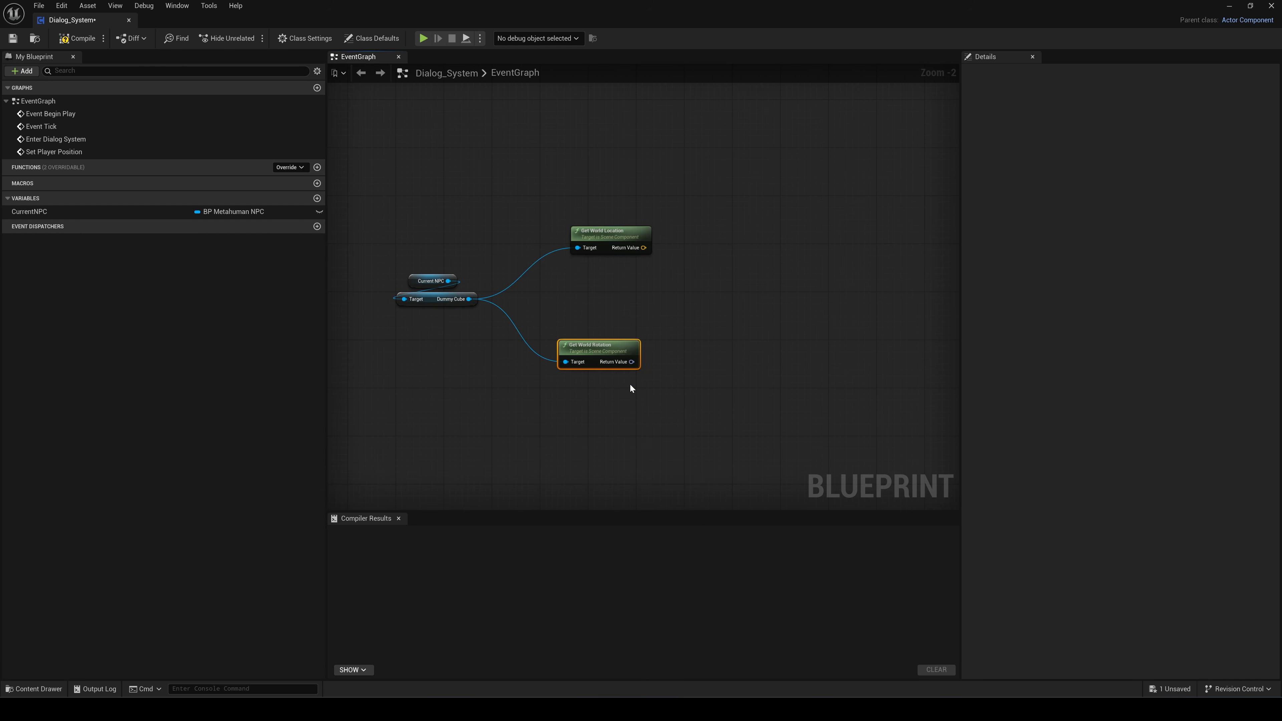
- Add a Get Player Character node above Get World Location and use it as the target of a Set Actor Location node
right_click(552, 166)
type("get player char")
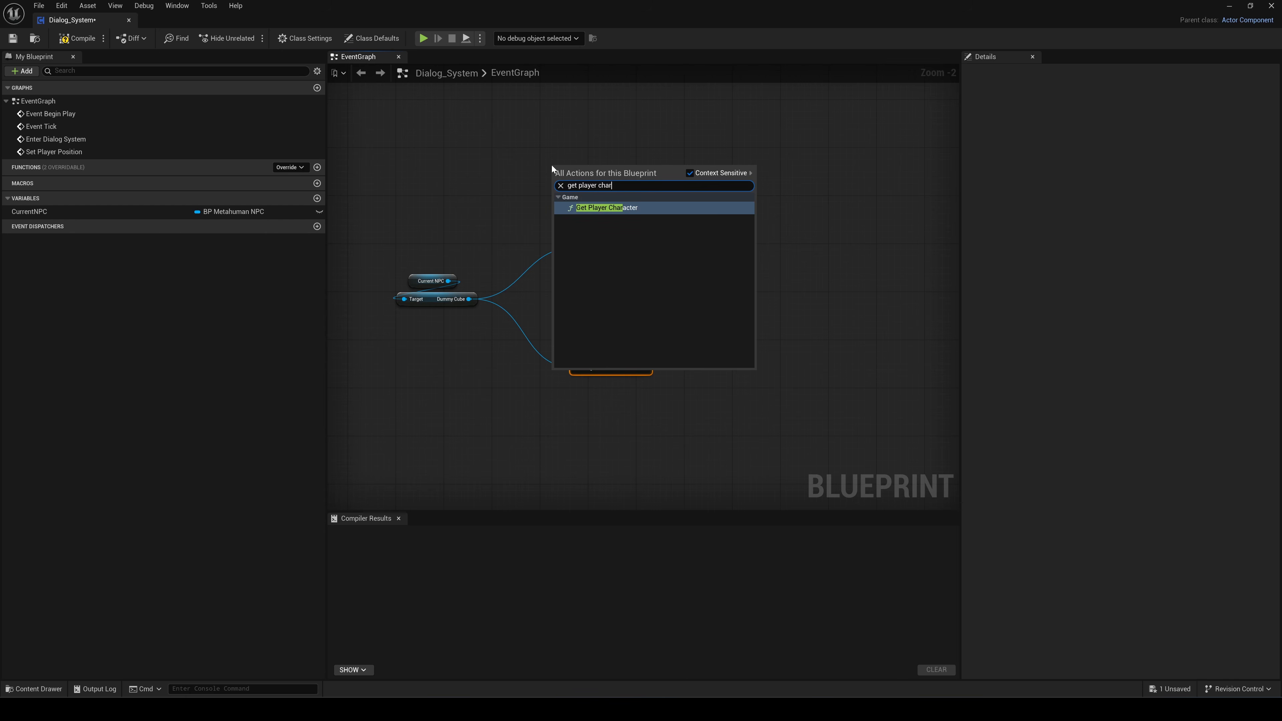
left_click(601, 207)
left_click_drag(600, 171, 605, 200)
left_click_drag(641, 206, 687, 207)
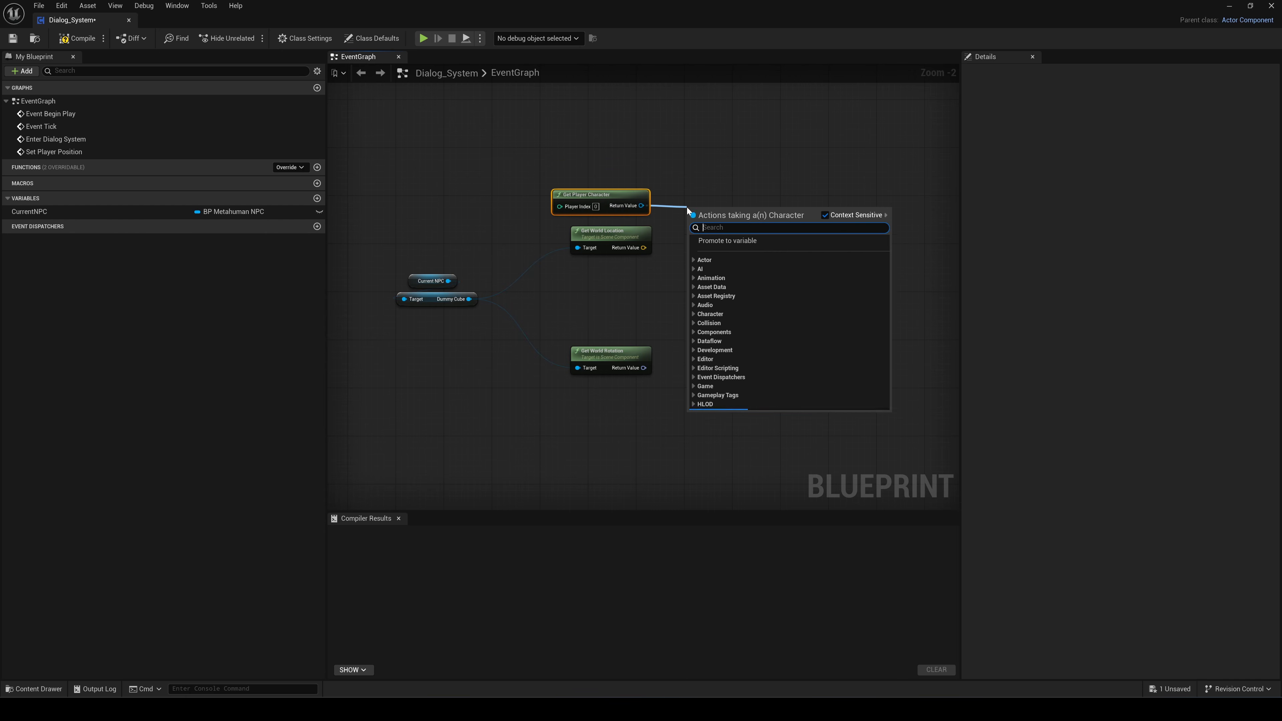
type("set actor loc")
left_click(738, 284)
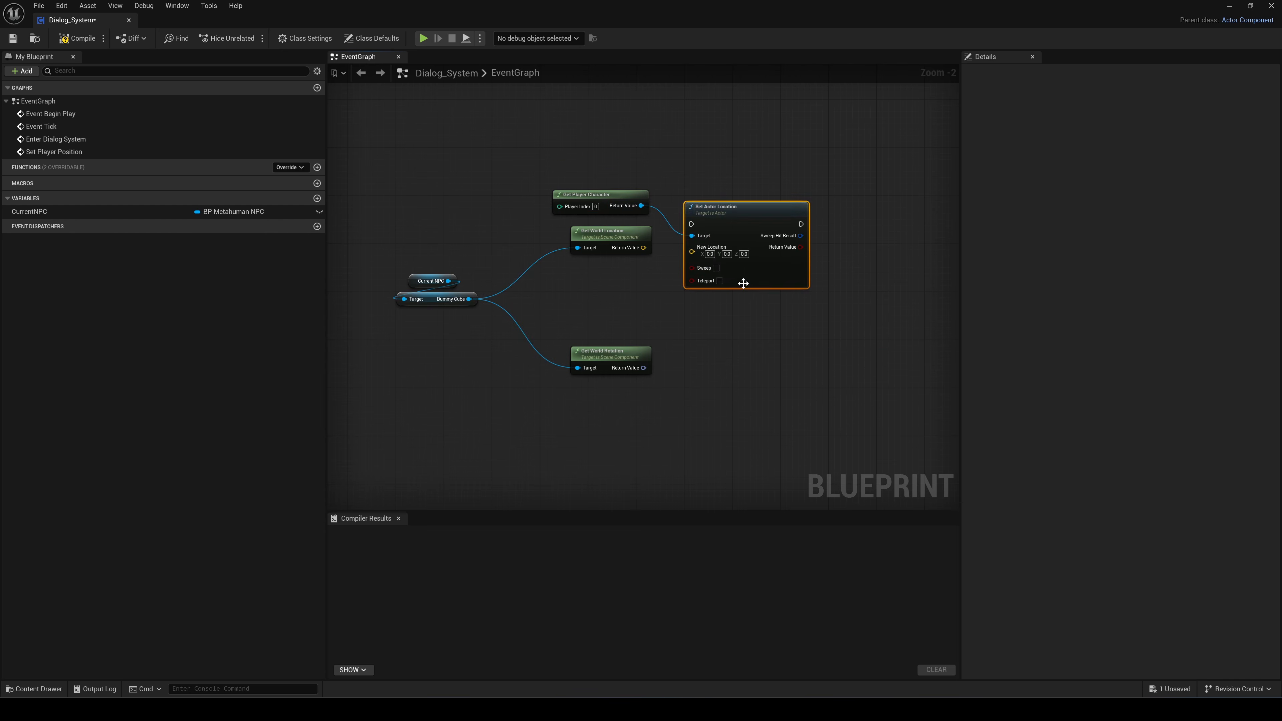
- Chain a Set Actor Rotation node after Set Actor Location, targeting a duplicate of the Get Player Character node
right_click_drag(817, 225, 705, 220)
left_click_drag(734, 218, 734, 219)
type("set actor rot")
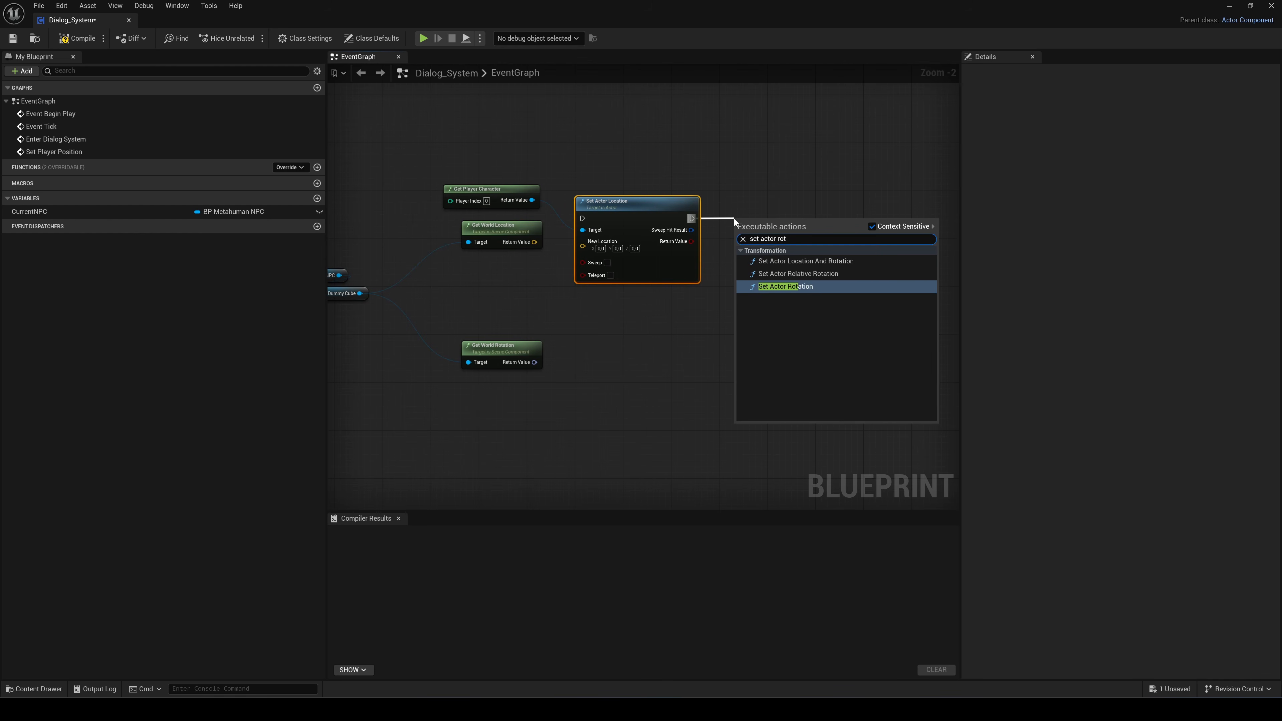
left_click(802, 287)
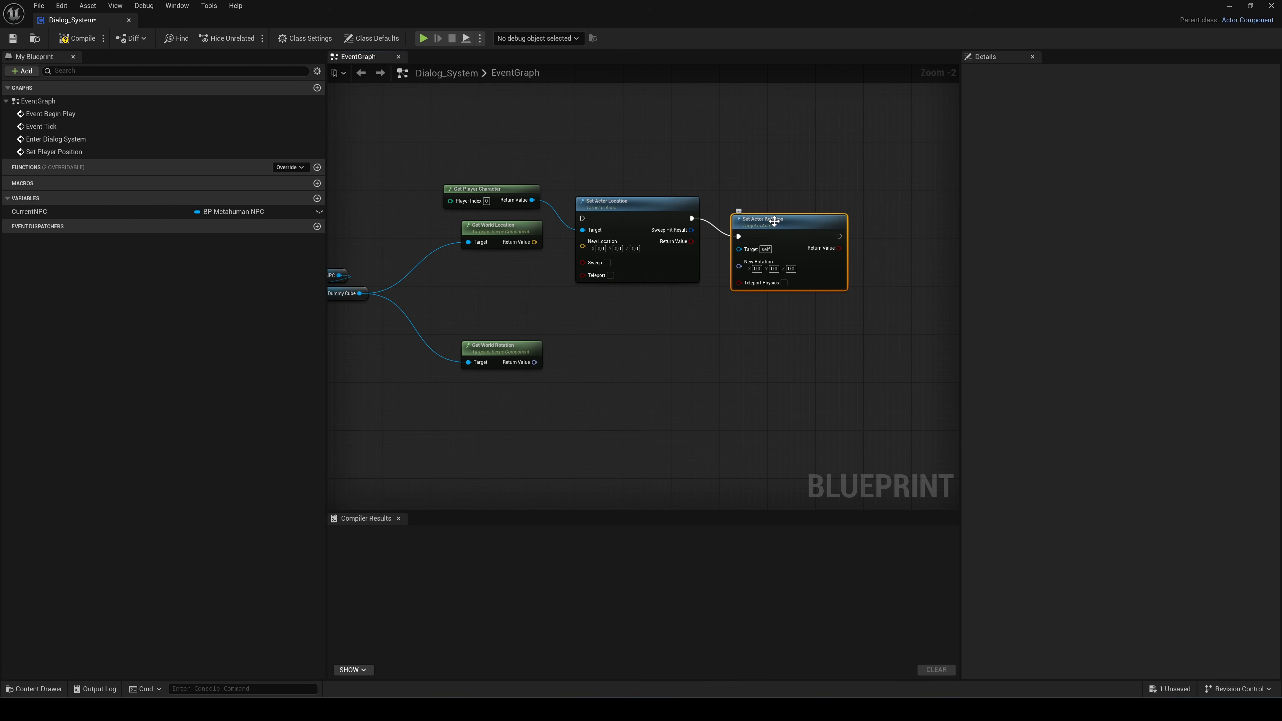
left_click(497, 192)
key("ctrl+d")
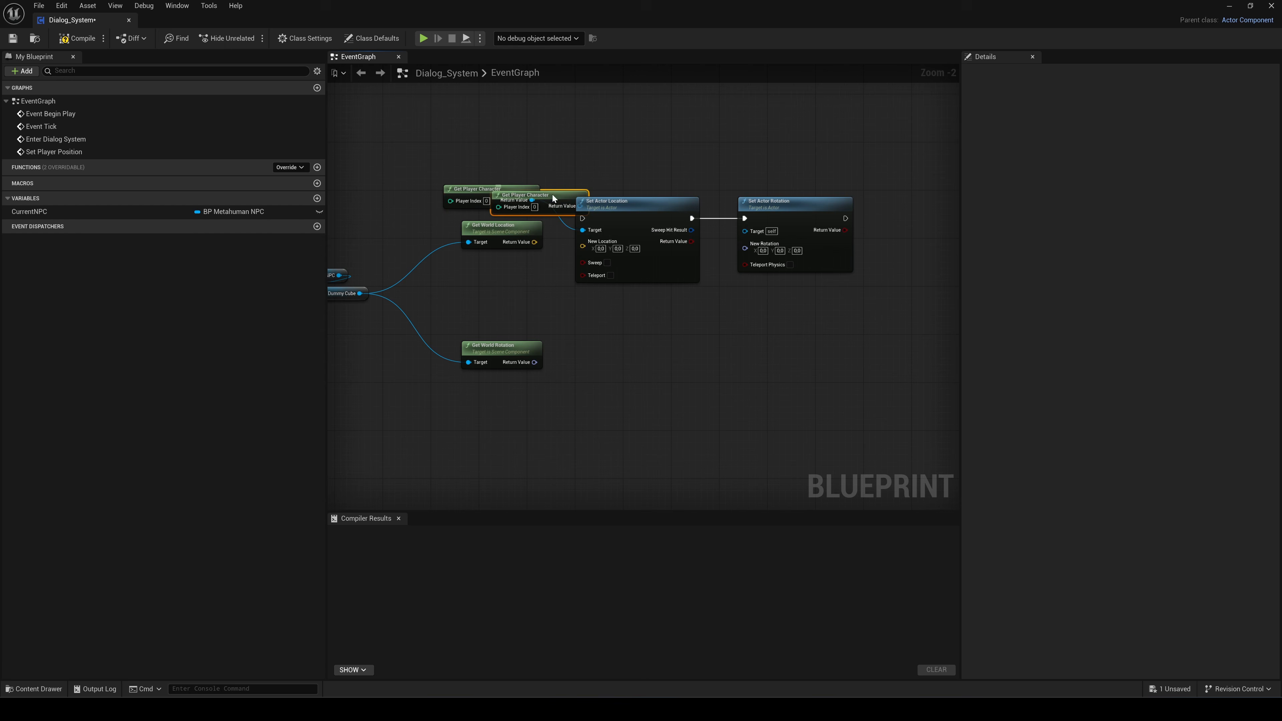
left_click_drag(553, 199, 745, 230)
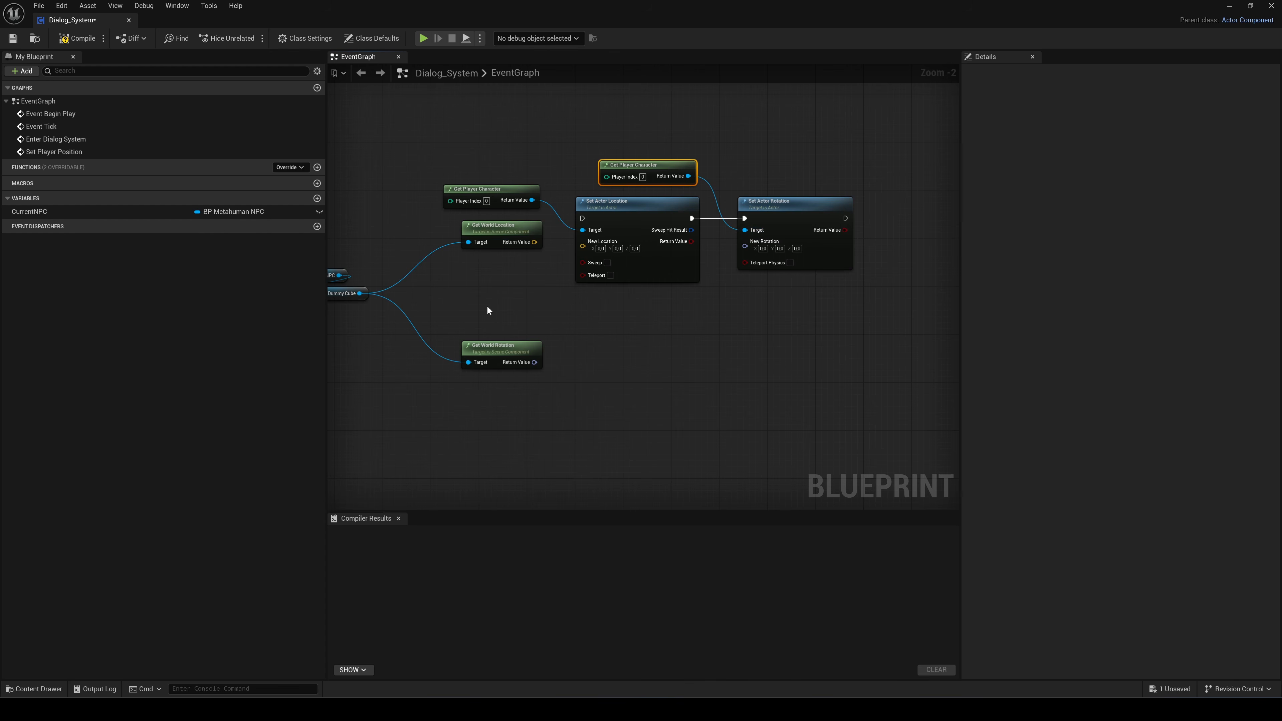
- Split the Get World Location and New Location vectors and connect their X and Y values
right_click(534, 243)
left_click(547, 288)
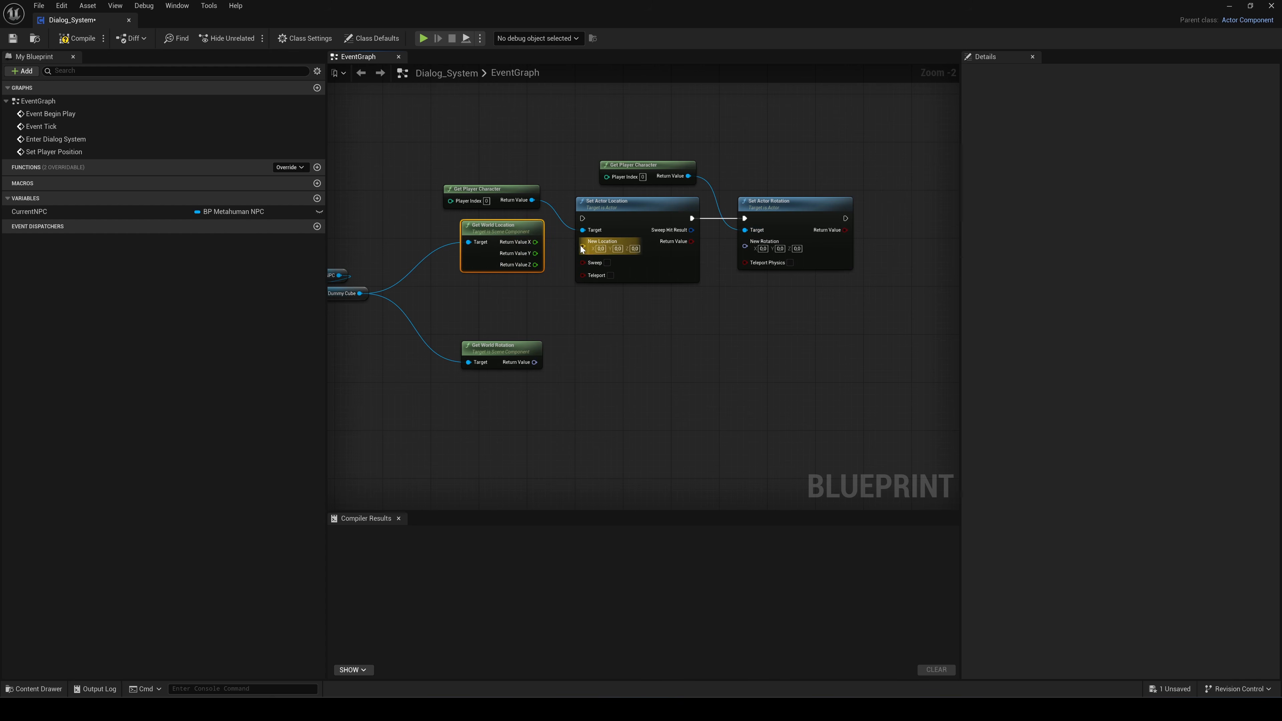
right_click(581, 248)
left_click(600, 290)
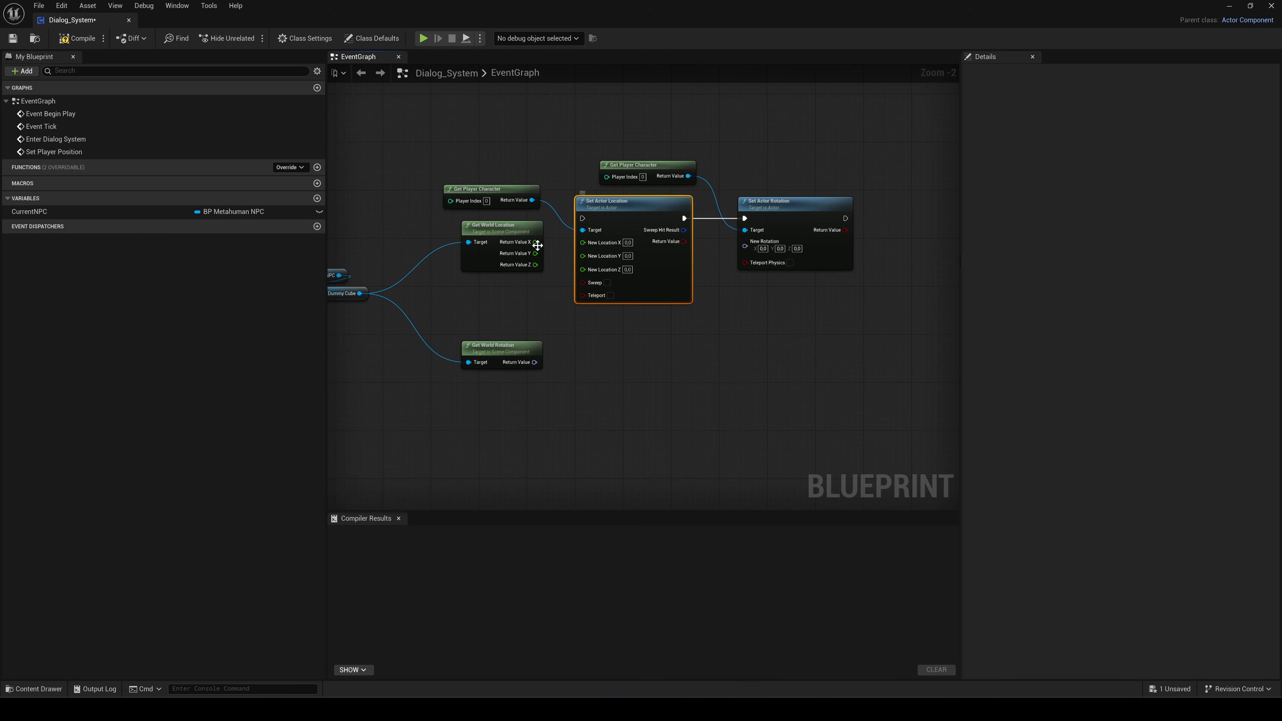
left_click_drag(535, 243, 582, 253)
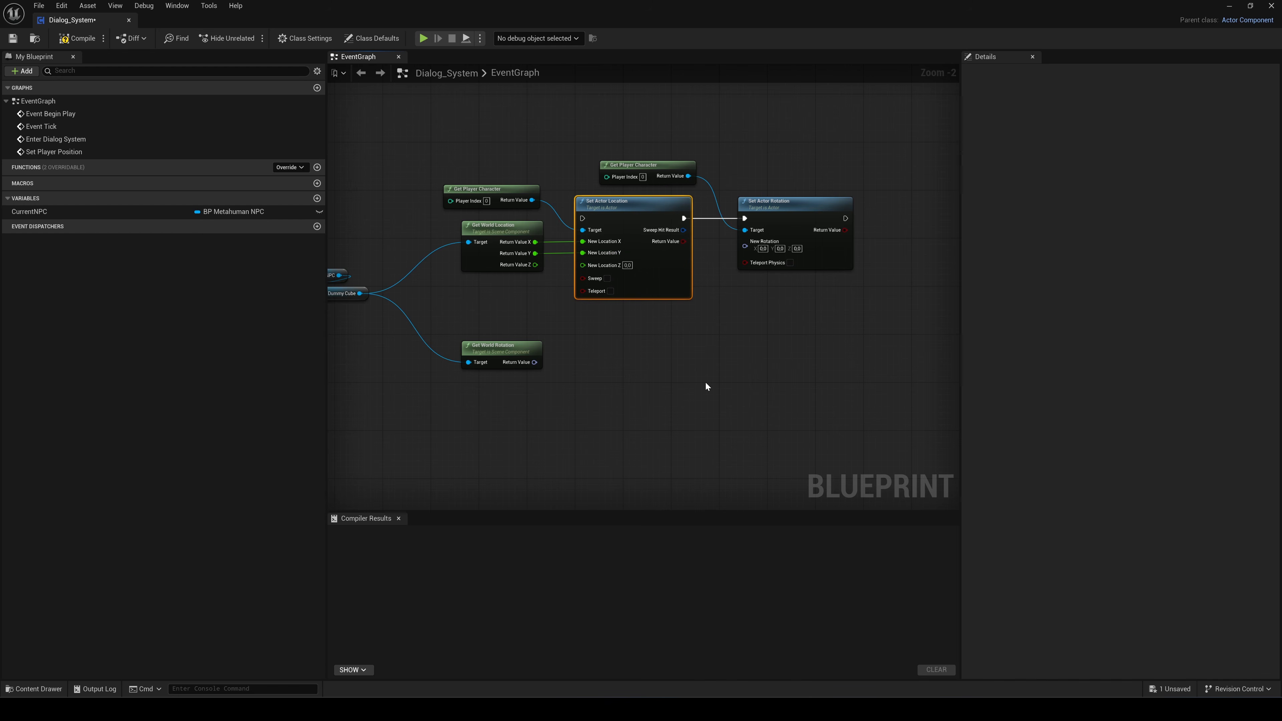
- Add another Get Player Character node below Get World Location and attach a Get Actor Location node to it
right_click_drag(706, 387, 822, 392)
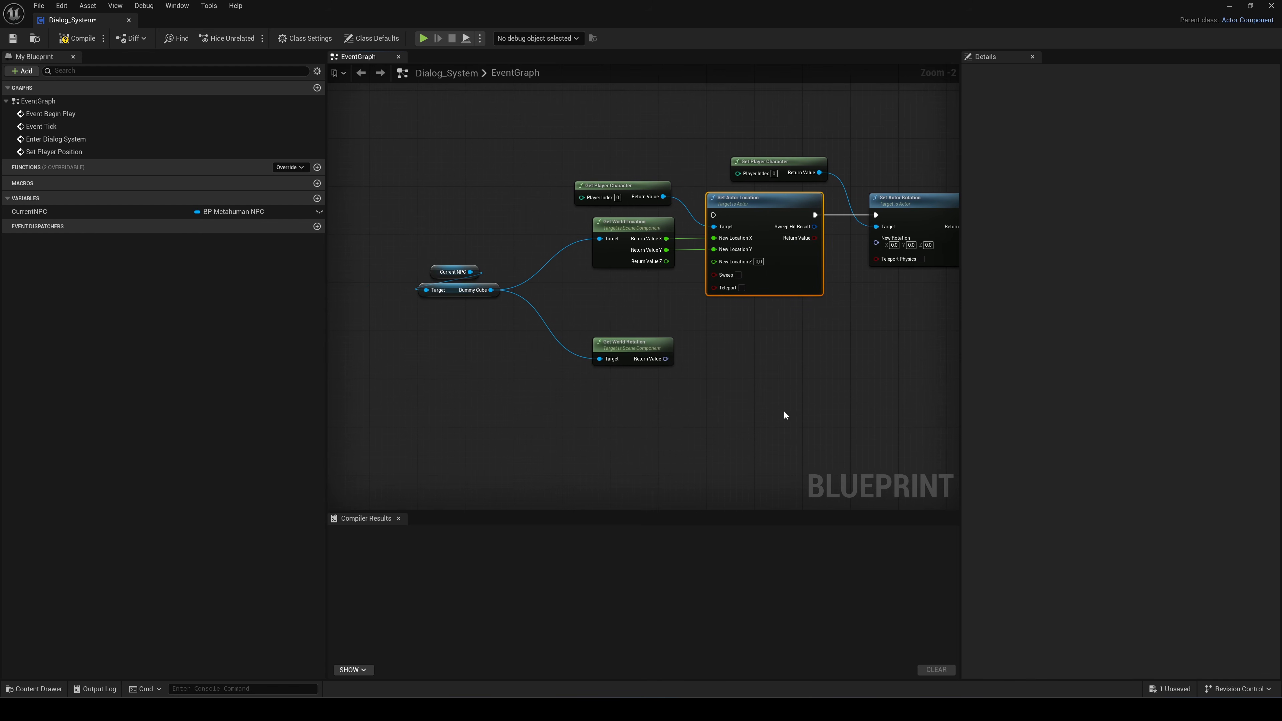
right_click(585, 305)
type("get player character")
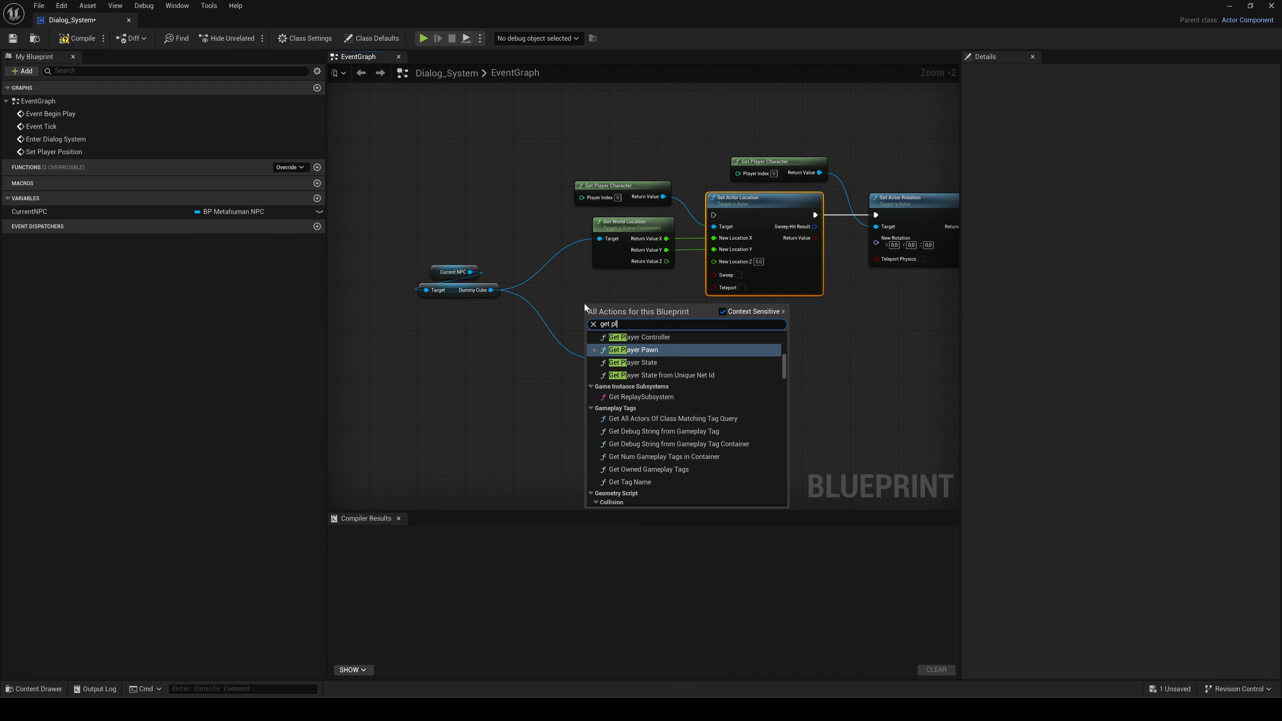
key("Return")
left_click_drag(584, 304, 565, 292)
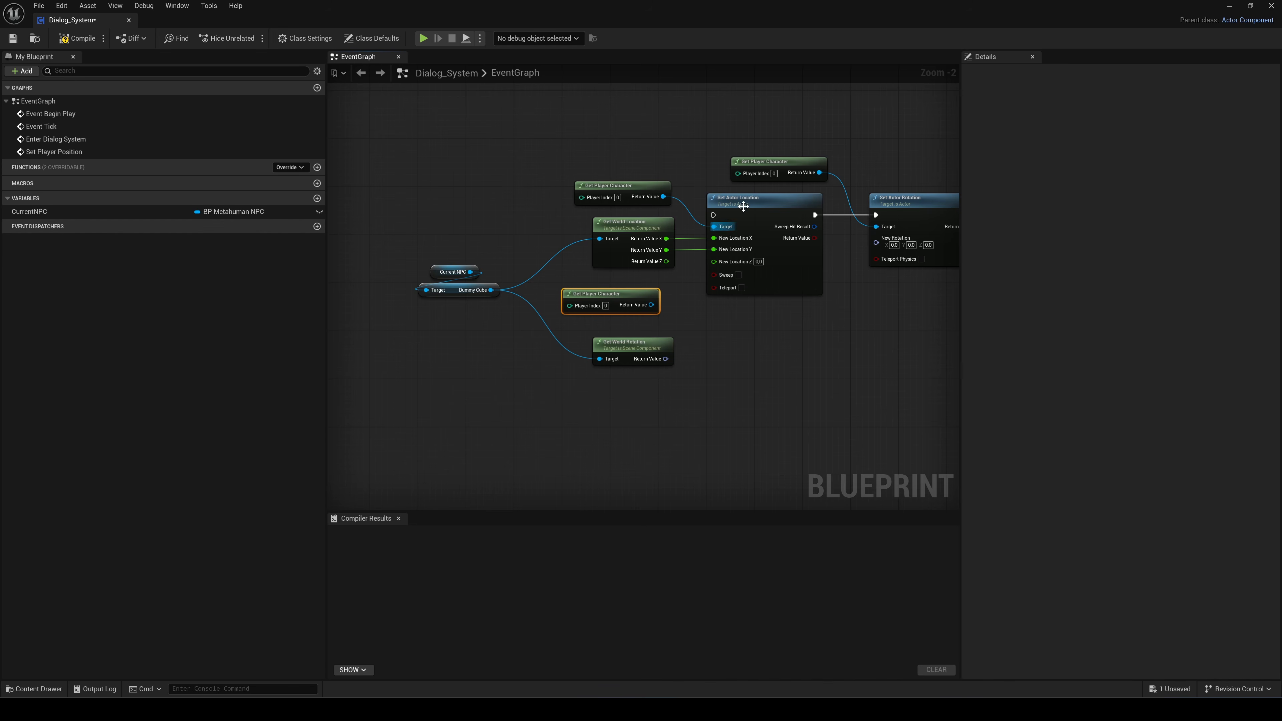
left_click_drag(651, 305, 729, 326)
type("get actor location")
key("Return")
- Make room between the nodes, split Get Actor Location's return value and connect its Z to New Location Z
left_click_drag(767, 133, 881, 239)
left_click_drag(747, 199, 814, 200)
left_click_drag(726, 327, 780, 261)
right_click(740, 304)
left_click(759, 352)
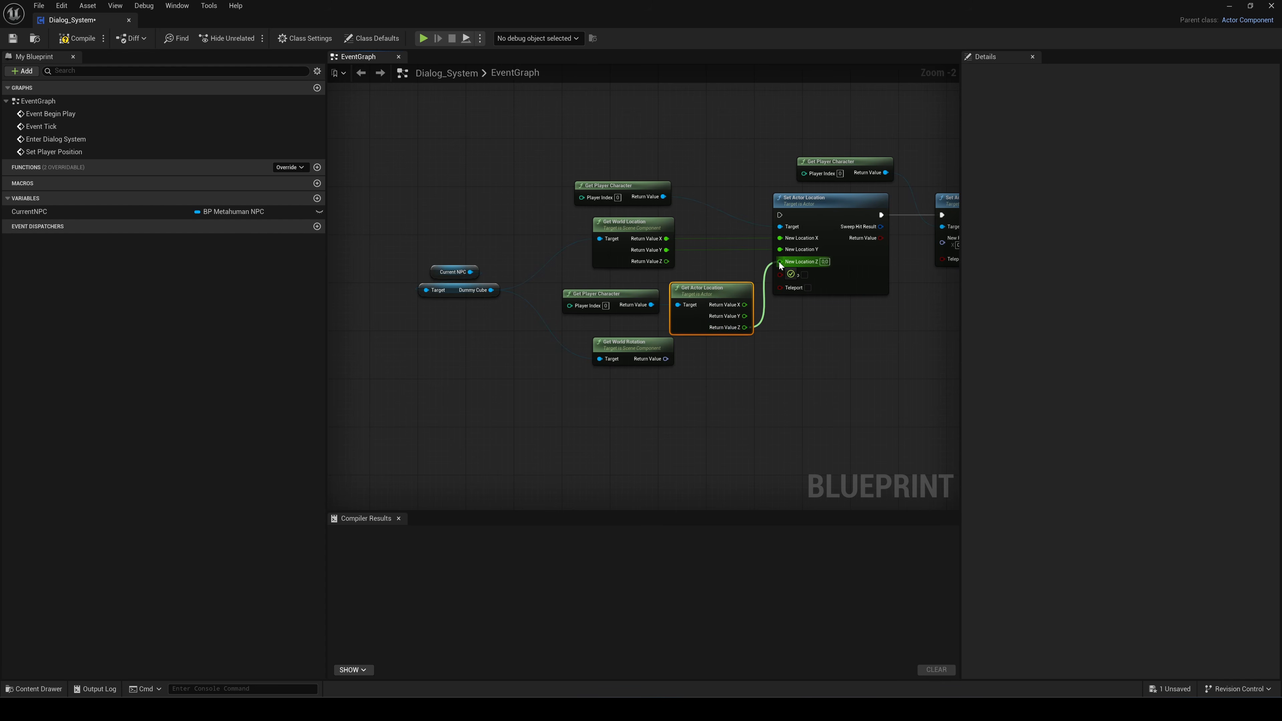
- Connect Get World Rotation to Set Actor Rotation's New Rotation and route the wire below the nodes with a reroute node
right_click_drag(833, 347, 786, 359)
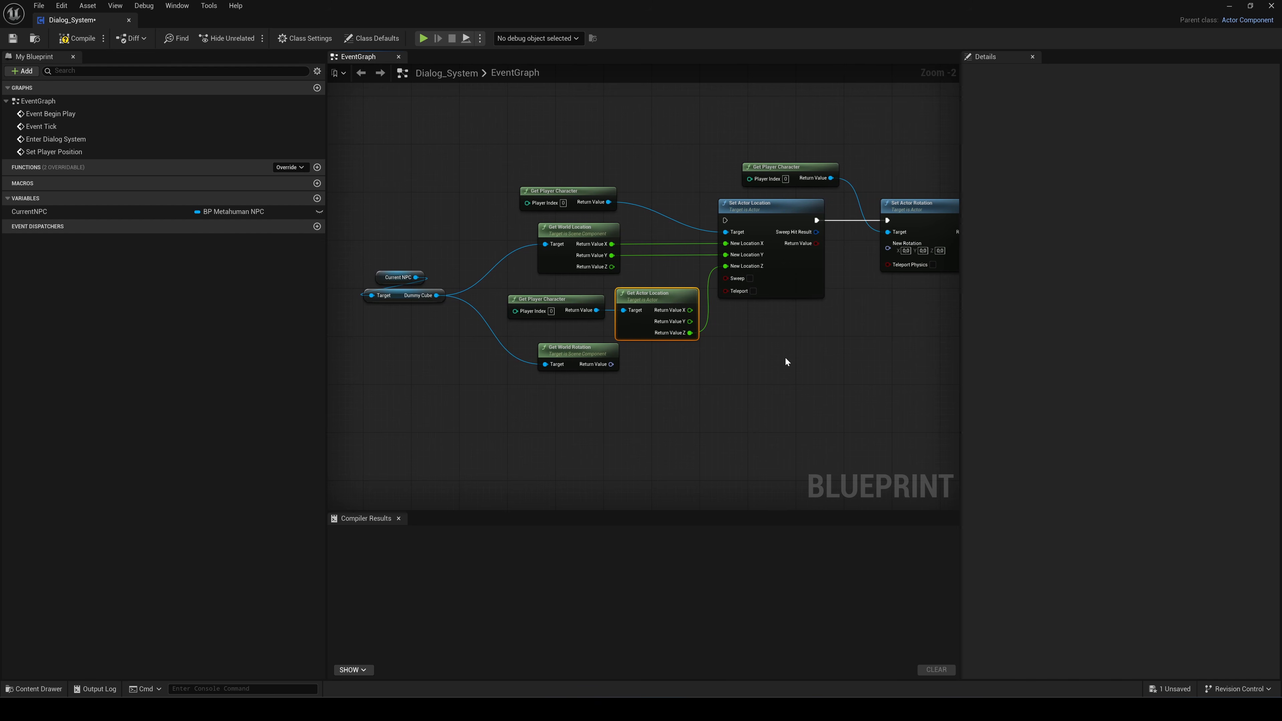
left_click_drag(581, 351, 888, 249)
double_click(733, 319)
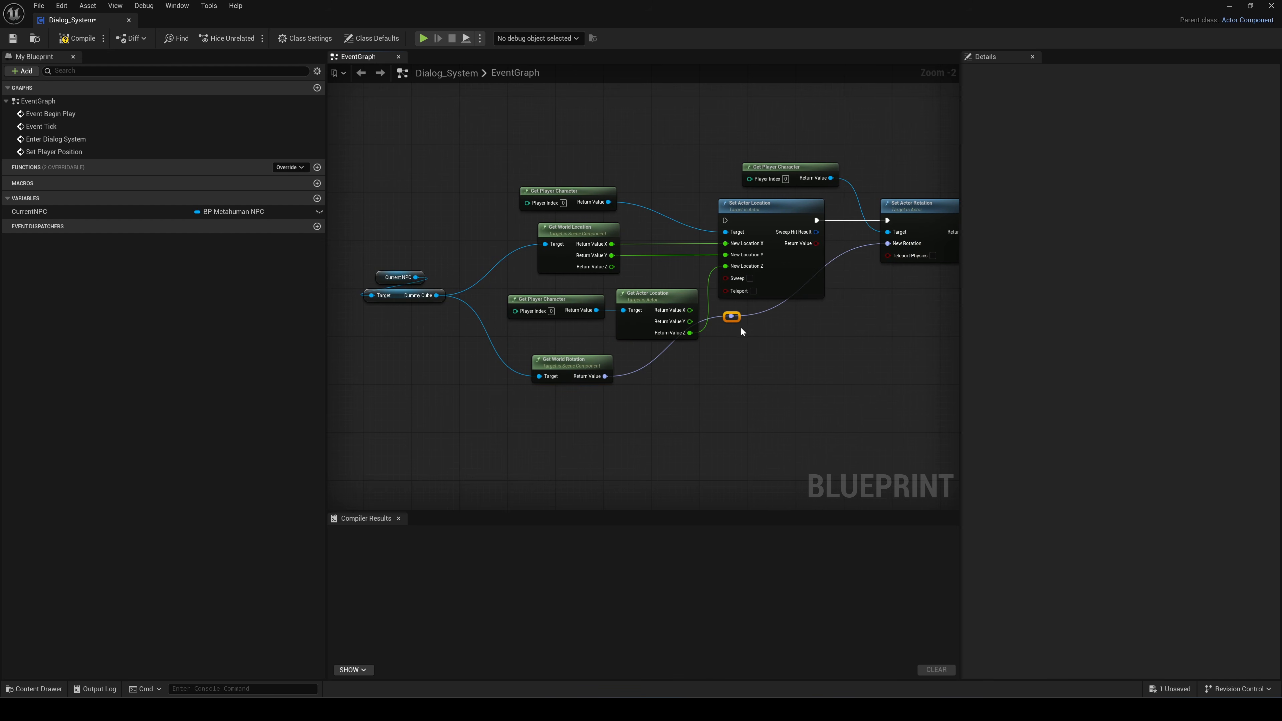
left_click_drag(737, 321, 815, 380)
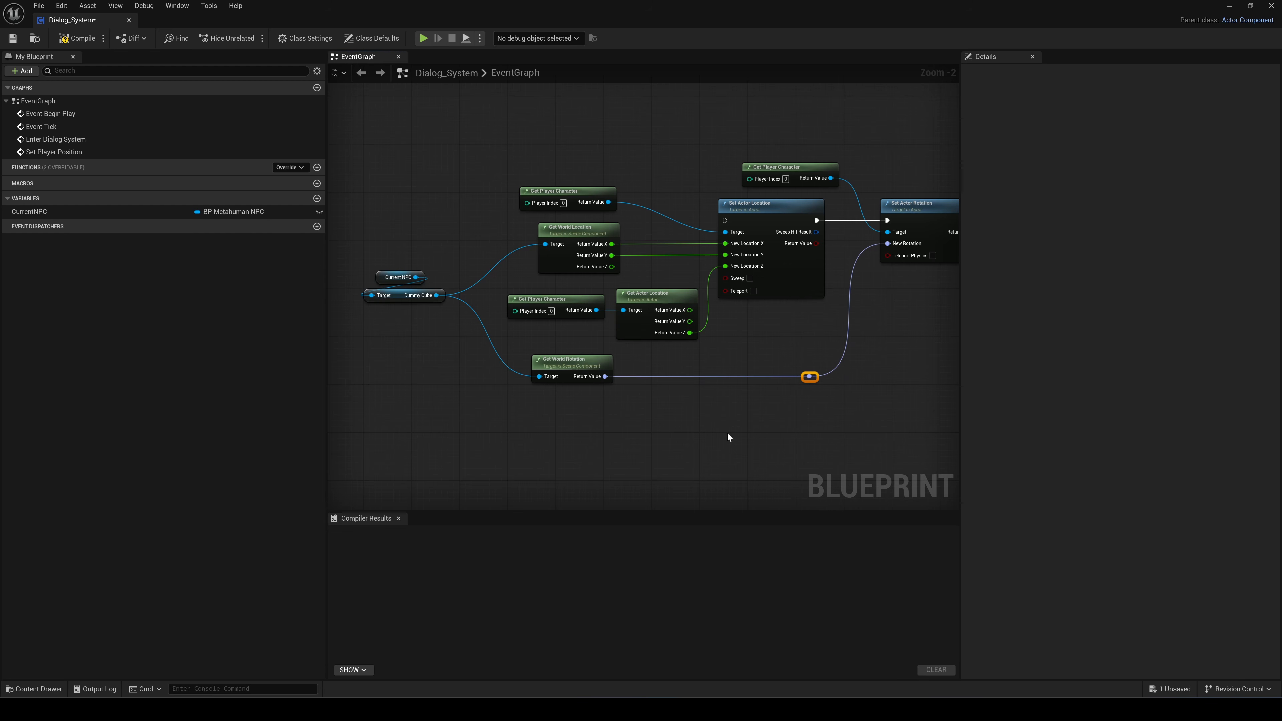
- Create a custom event named SetPlayerPosition and connect it to the Set Actor Location node's execution input
right_click(520, 146)
right_click(541, 132)
type("custom")
key("Return")
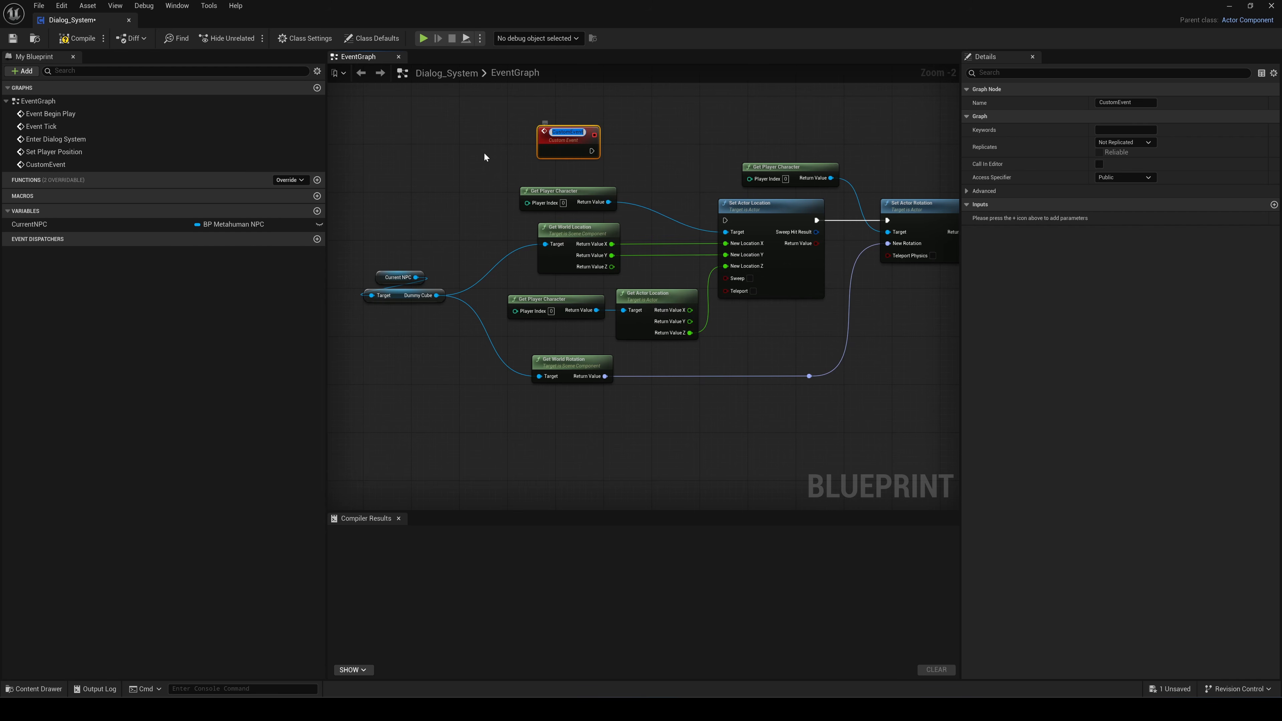
type("SetPlayerPosition")
key("Return")
left_click_drag(594, 148, 726, 220)
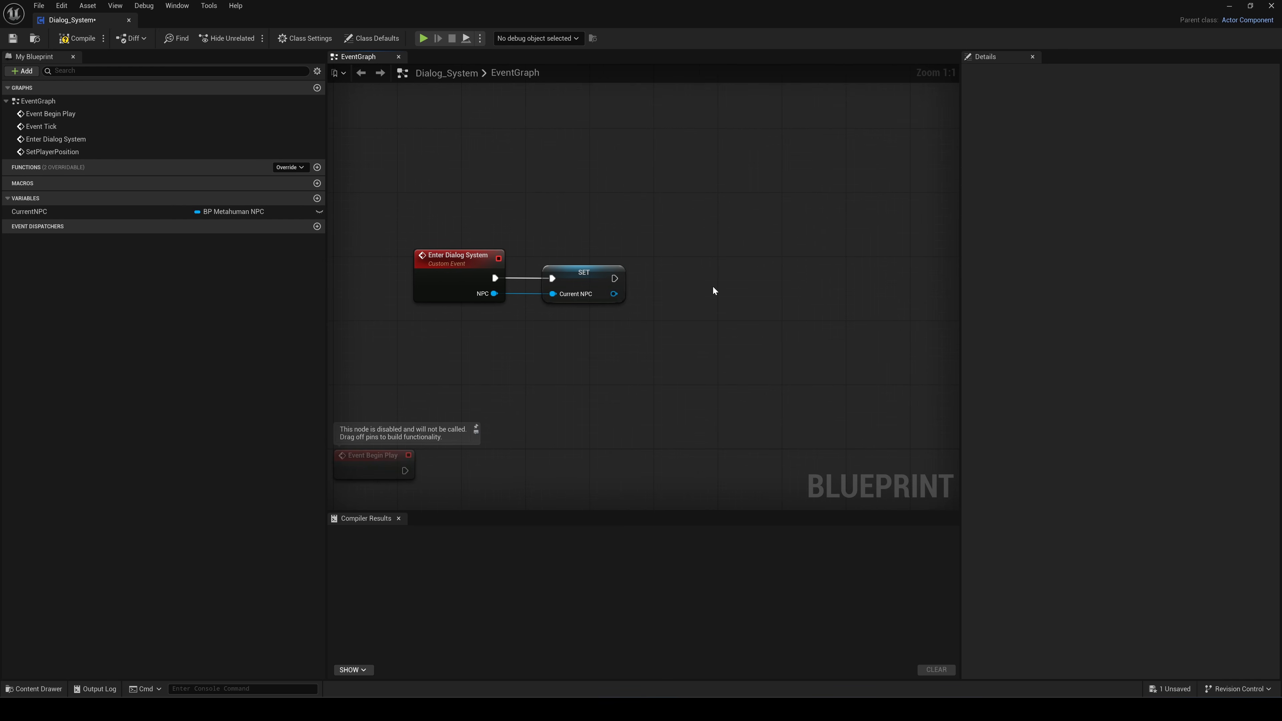
- Call Set Player Position after the Set Current NPC node in the Enter Dialog System event chain
left_click_drag(615, 278, 660, 280)
type("set player")
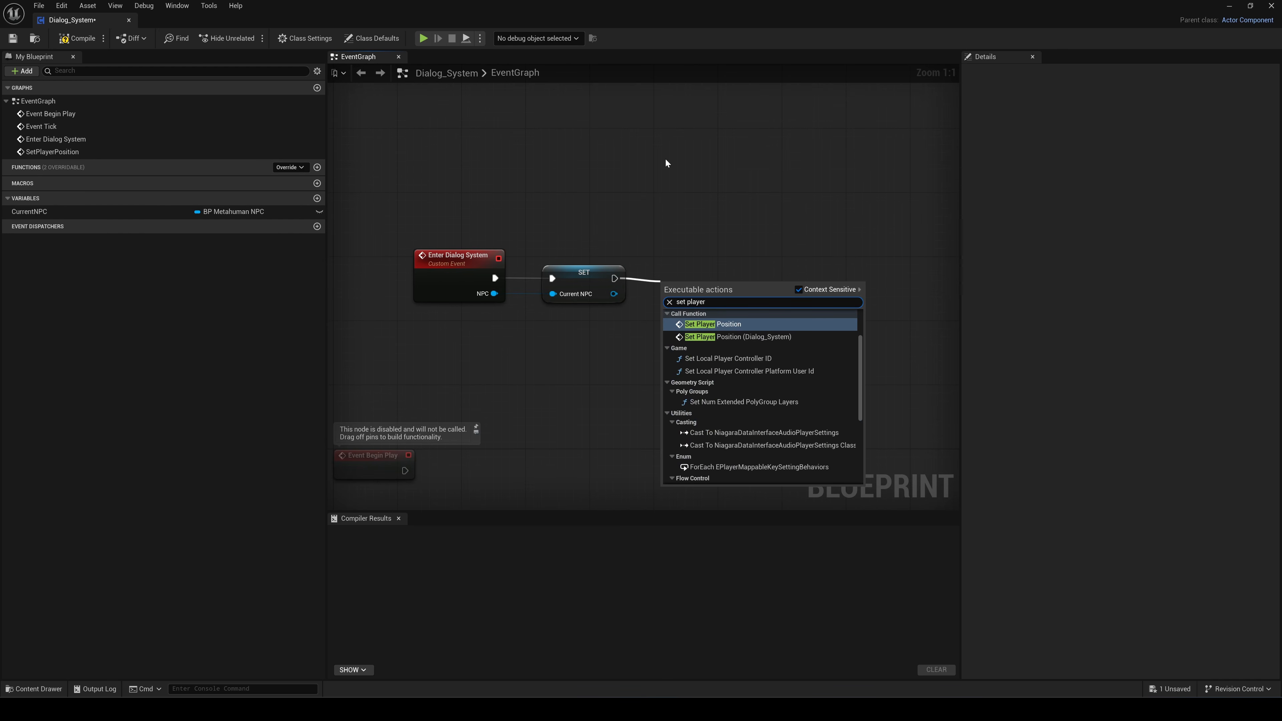
left_click(742, 325)
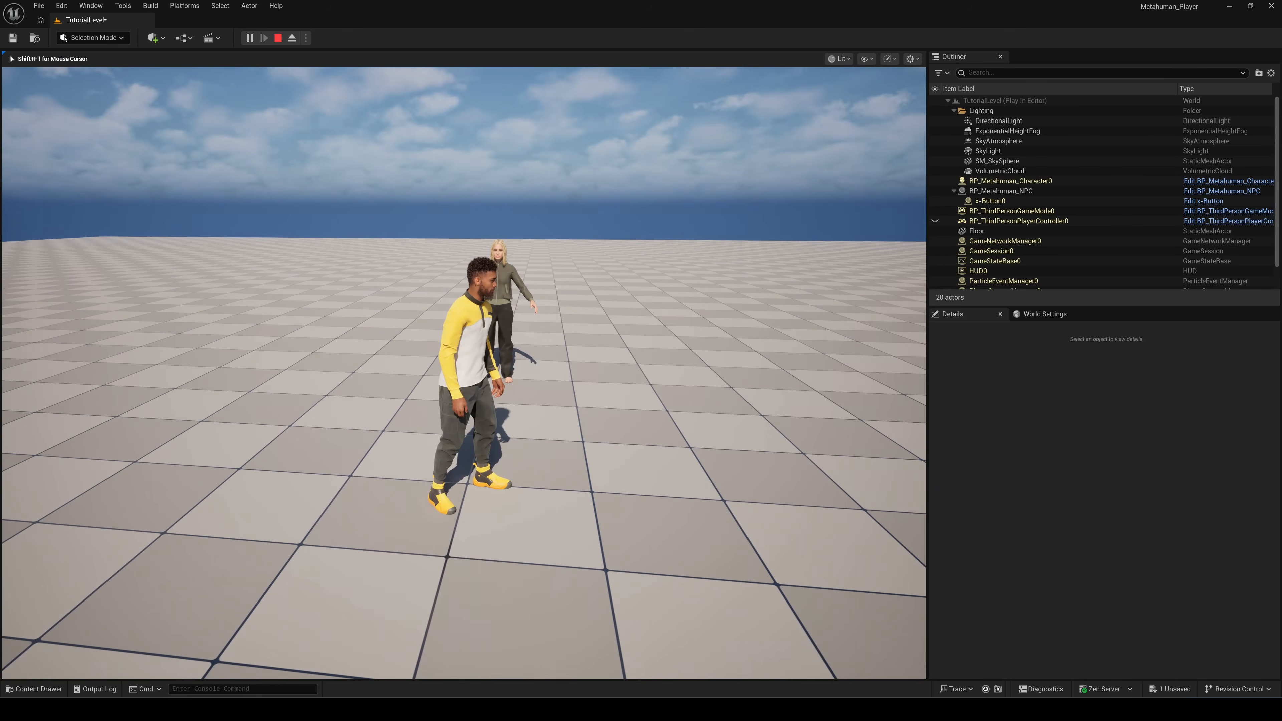
- Play-test the level by walking the player around the NPC and starting the dialogue beside her to check the positioning
key("w")
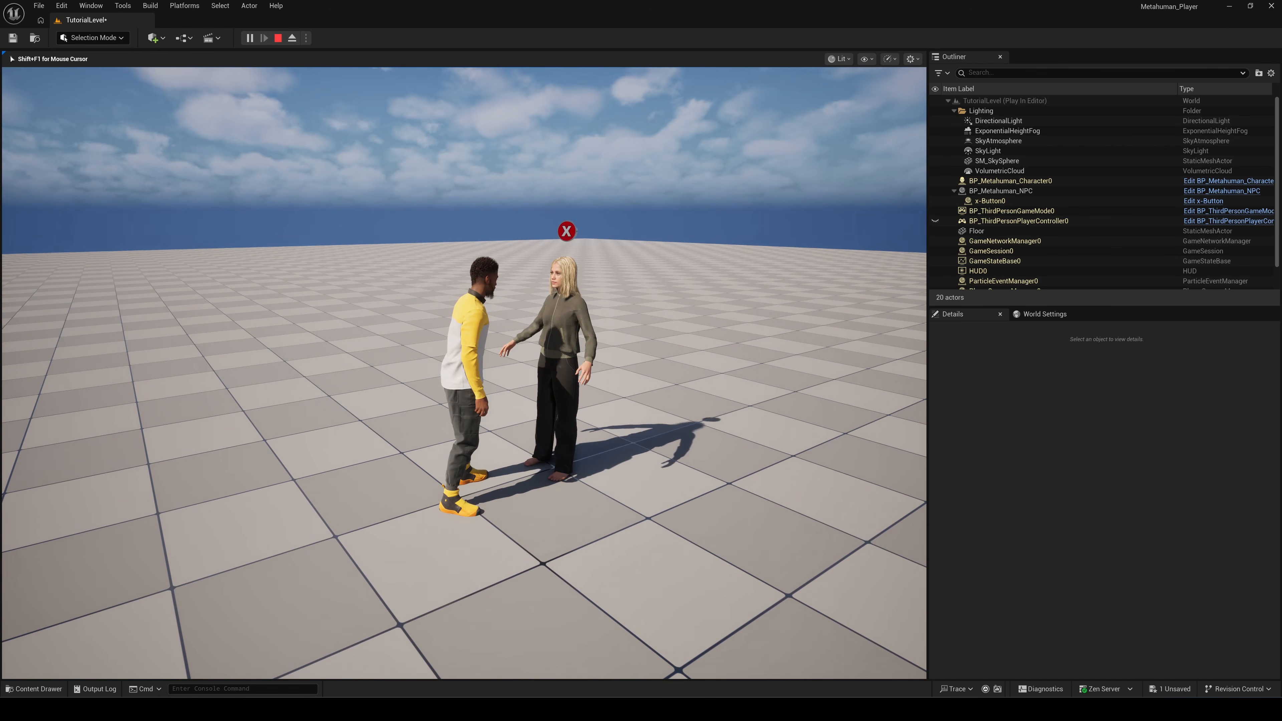
key("s")
key("d")
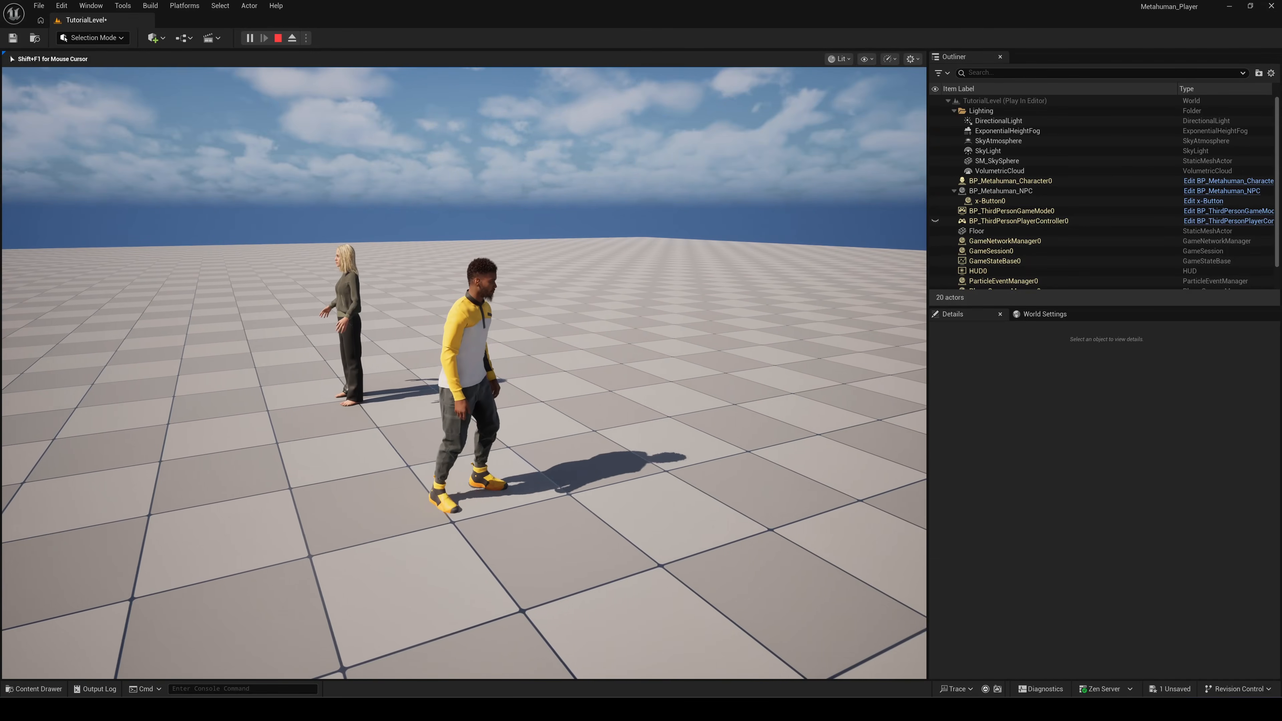
key("w")
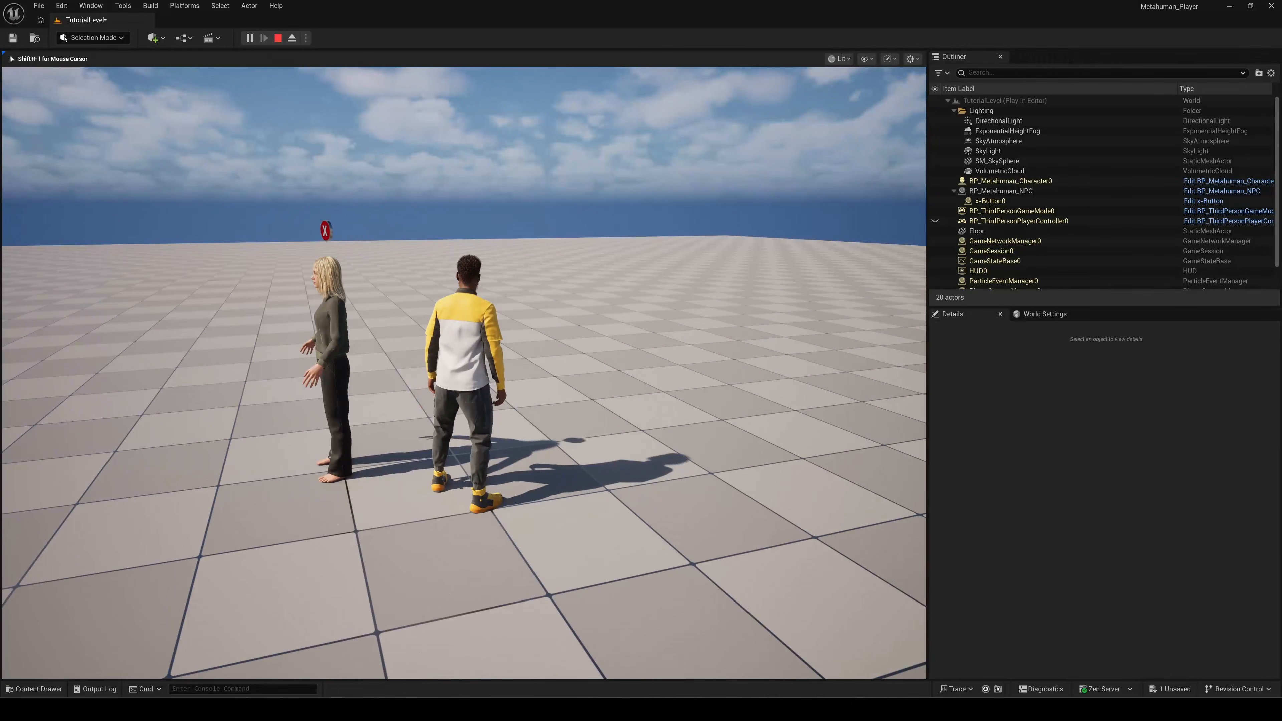
key("x")
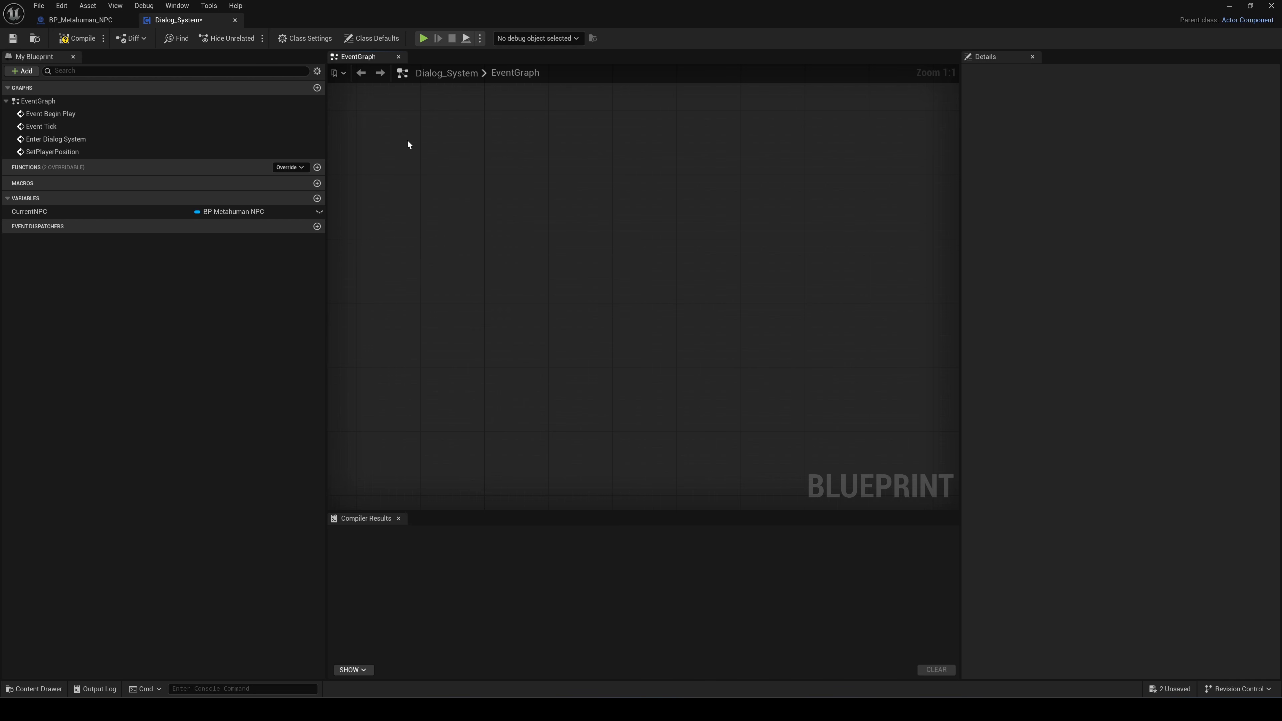
- Create a custom event named Camera Switch in an empty area of the Dialog_System event graph
right_click(411, 141)
type("custom")
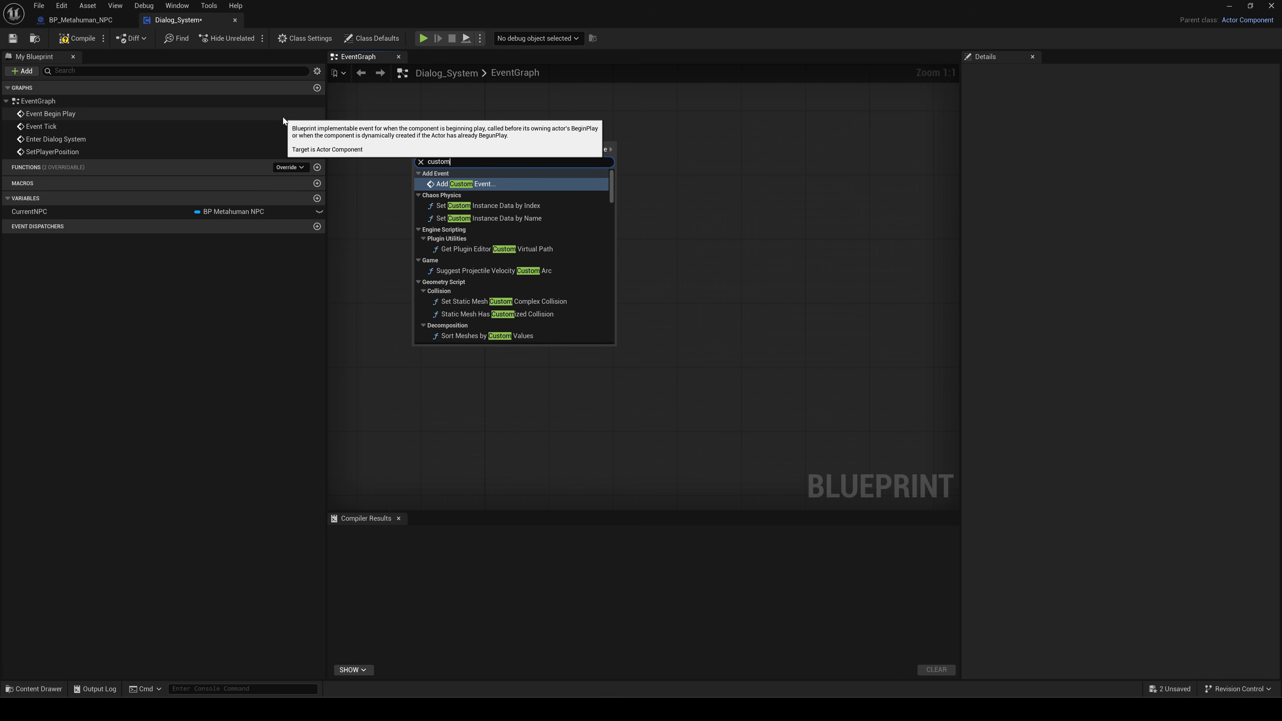
key("Return")
type("C")
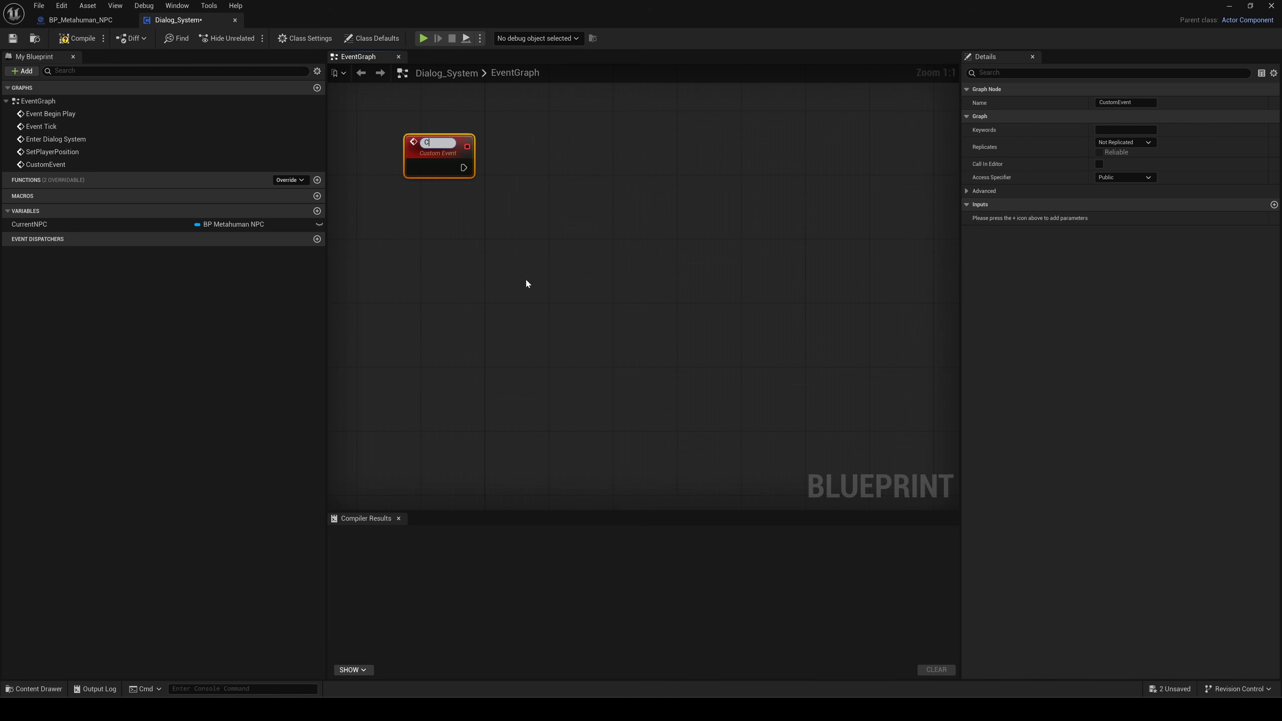
type("amera Switch")
key("Return")
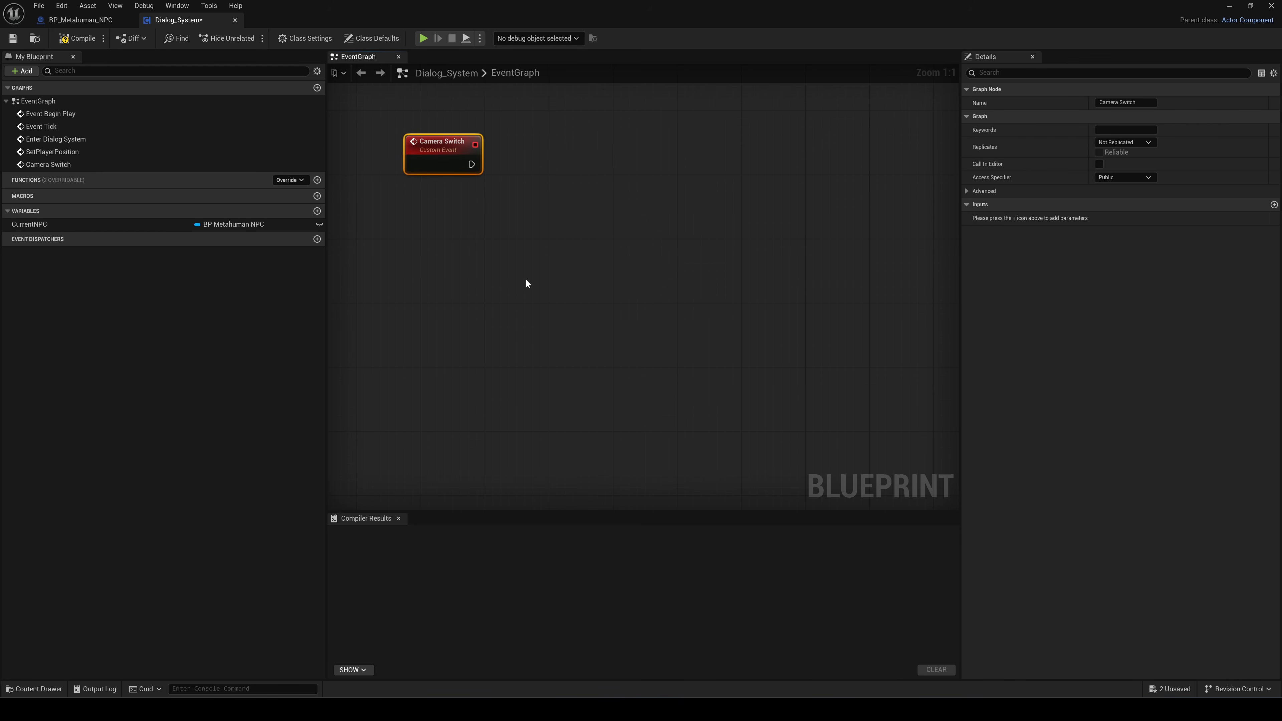
- Attach a Set View Target with Blend node to the Camera Switch event's execution output
right_click_drag(617, 172, 609, 207)
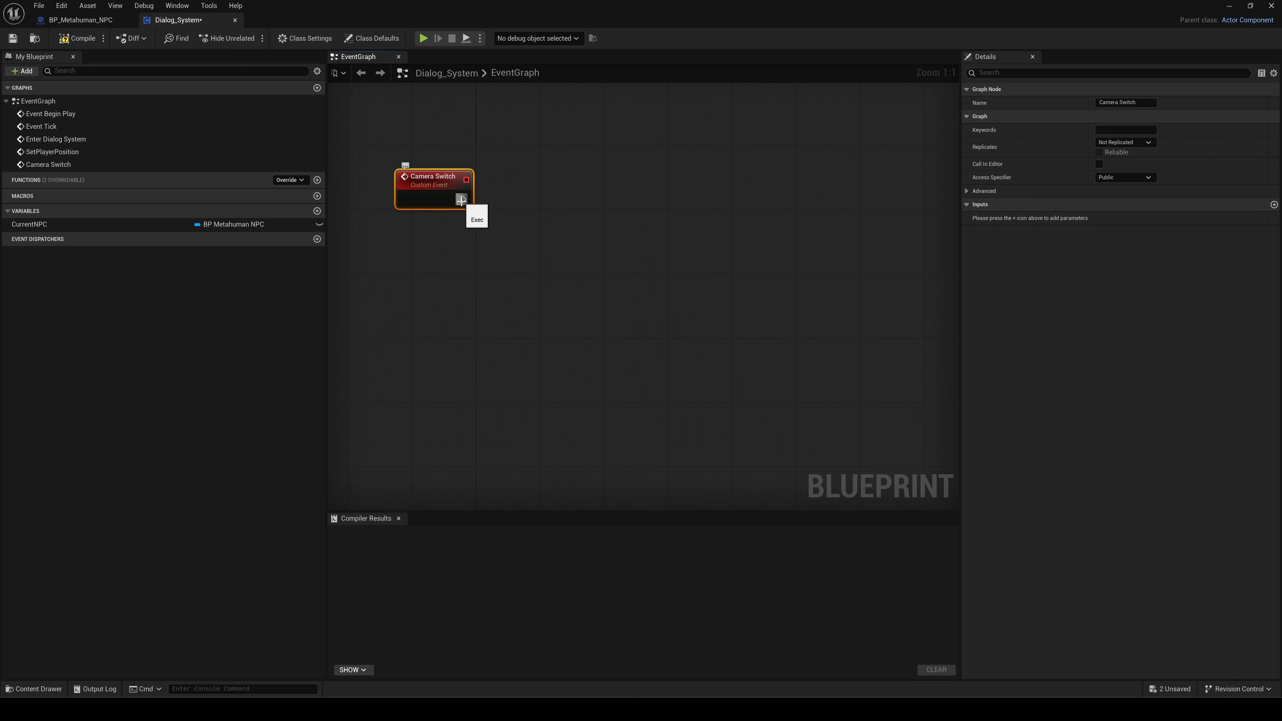
left_click_drag(523, 200, 523, 201)
type("s")
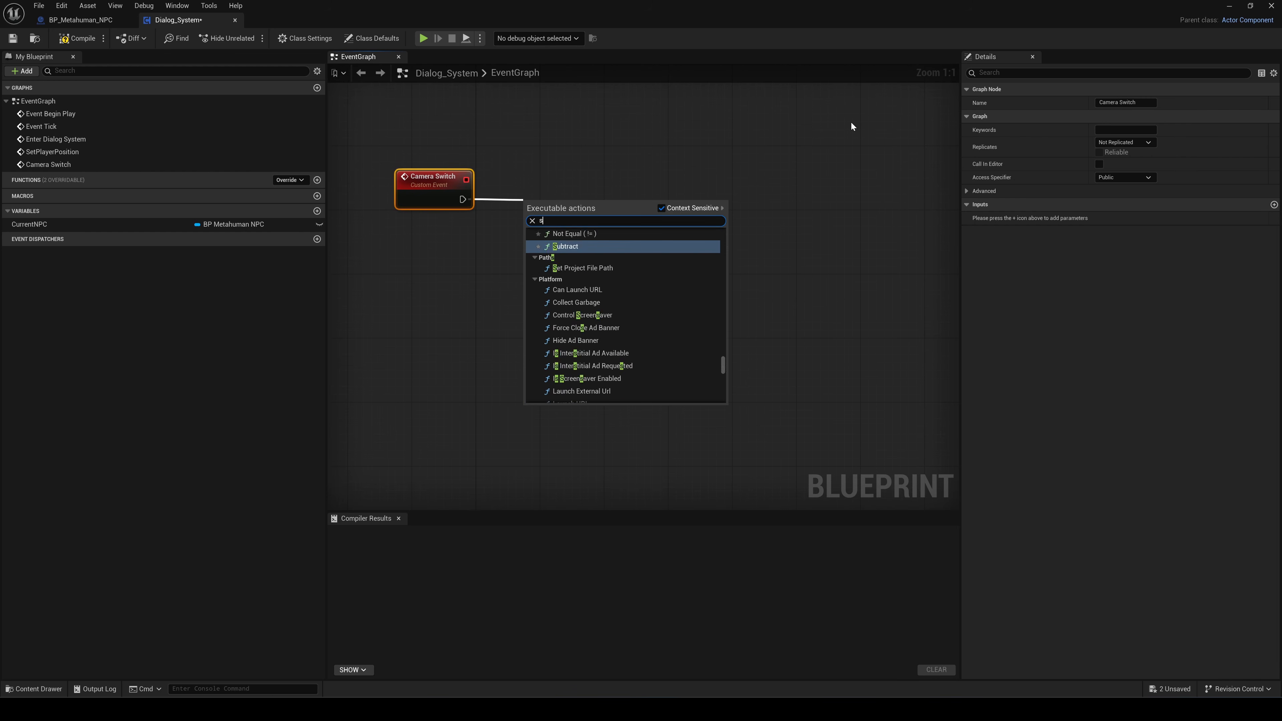
type("et view target with blend")
left_click(635, 252)
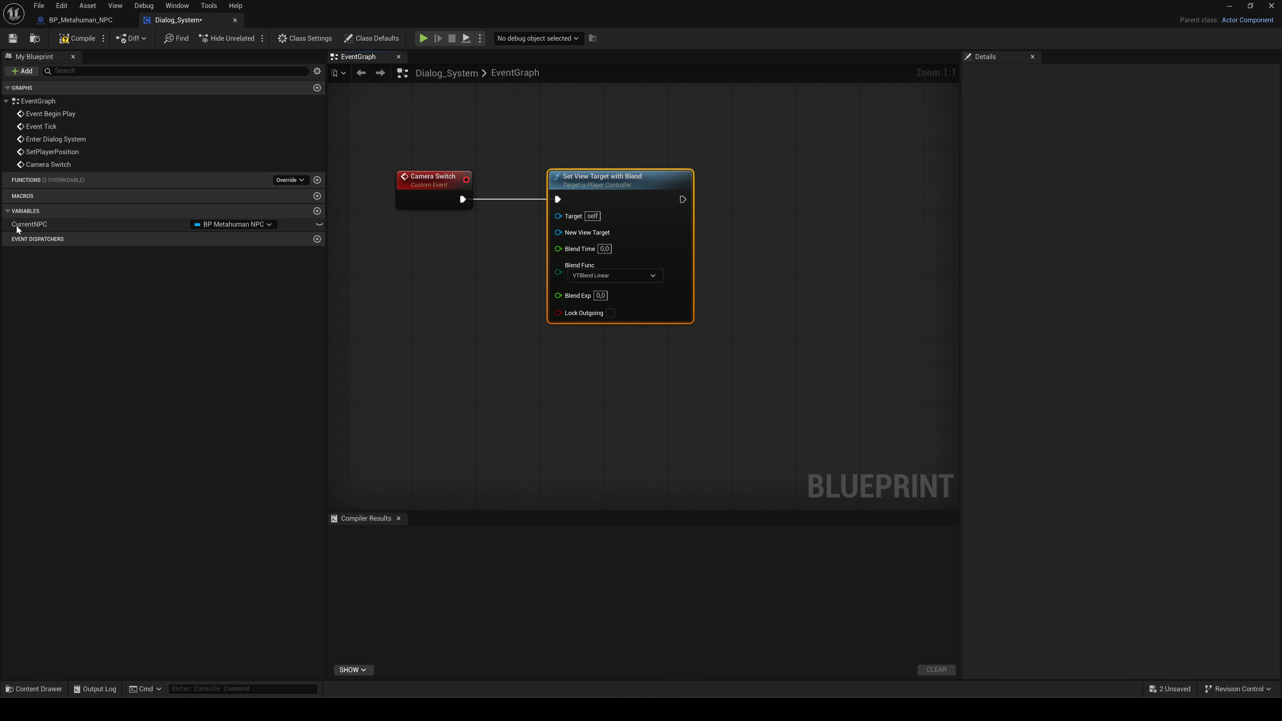
- Connect the CurrentNPC variable to New View Target and a new Get Player Controller node to Target on Set View Target with Blend
left_click_drag(20, 225, 558, 233)
left_click(457, 286)
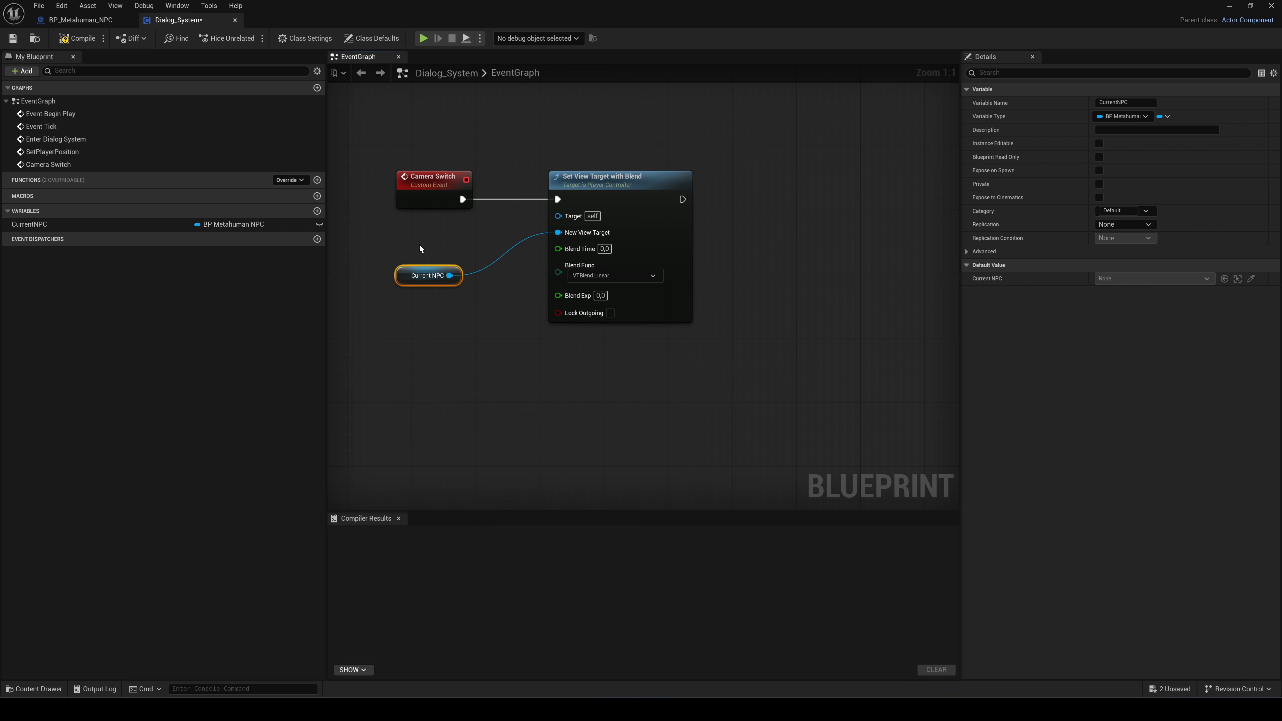
right_click(365, 223)
type("get player controller")
left_click(396, 335)
left_click_drag(479, 240, 558, 215)
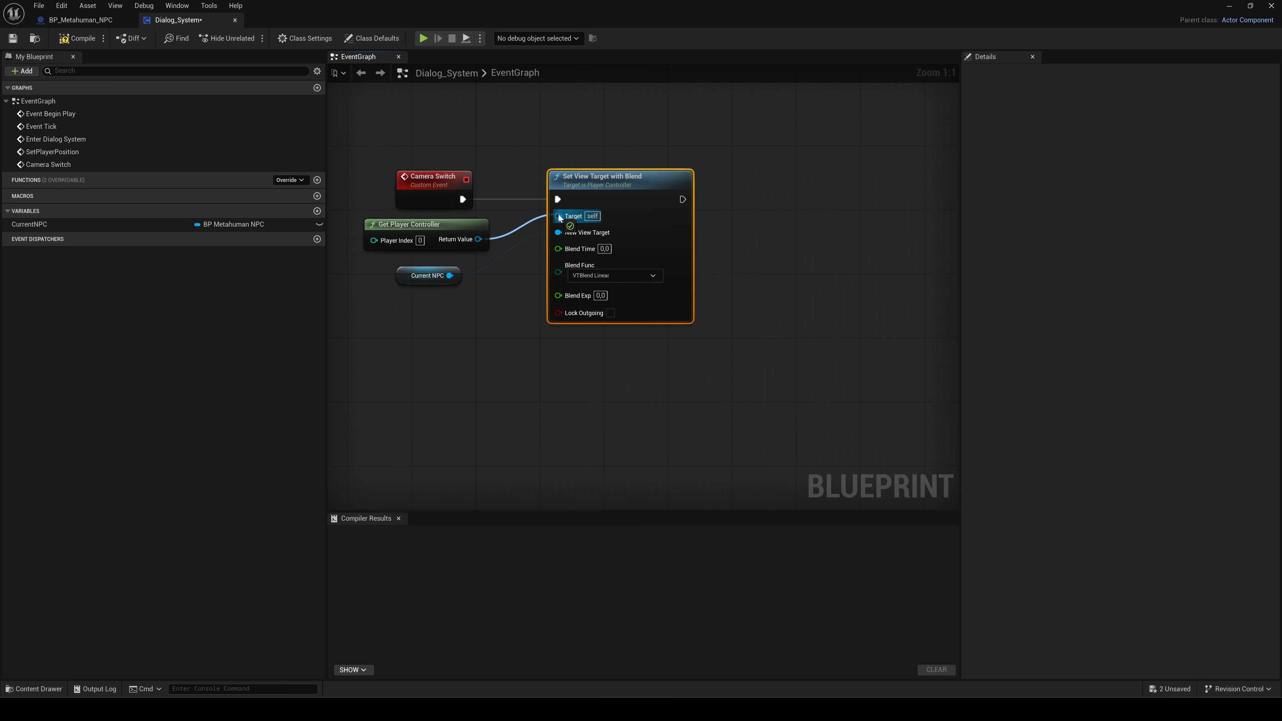
- Call Camera Switch after Set Player Position in the Enter Dialog System chain and align its node with the others
right_click_drag(495, 338, 576, 346)
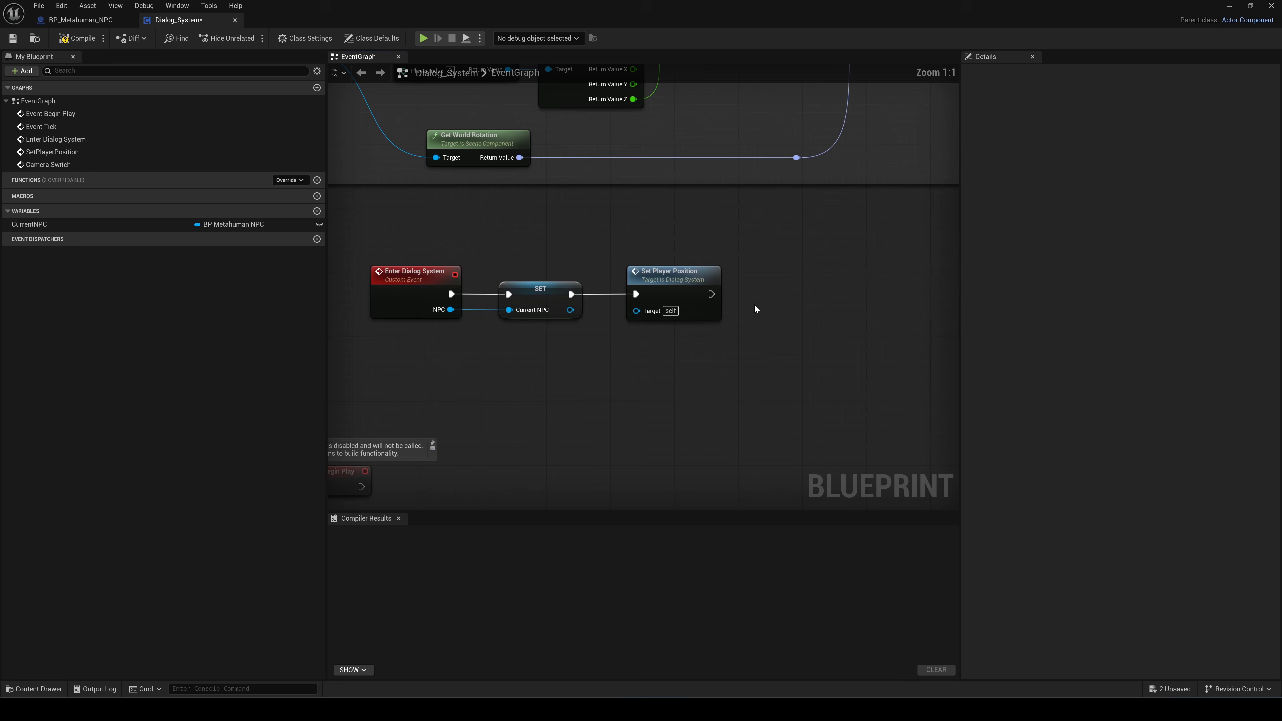
left_click_drag(711, 293, 746, 295)
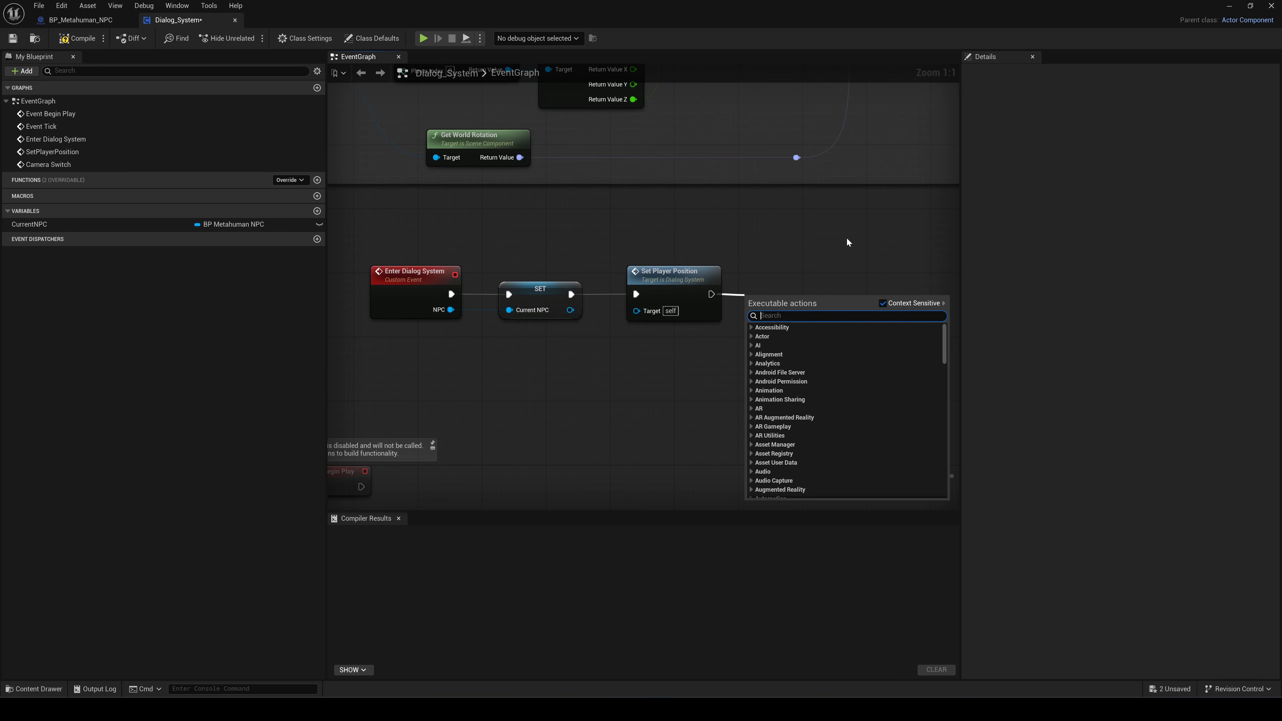
type("switch ca")
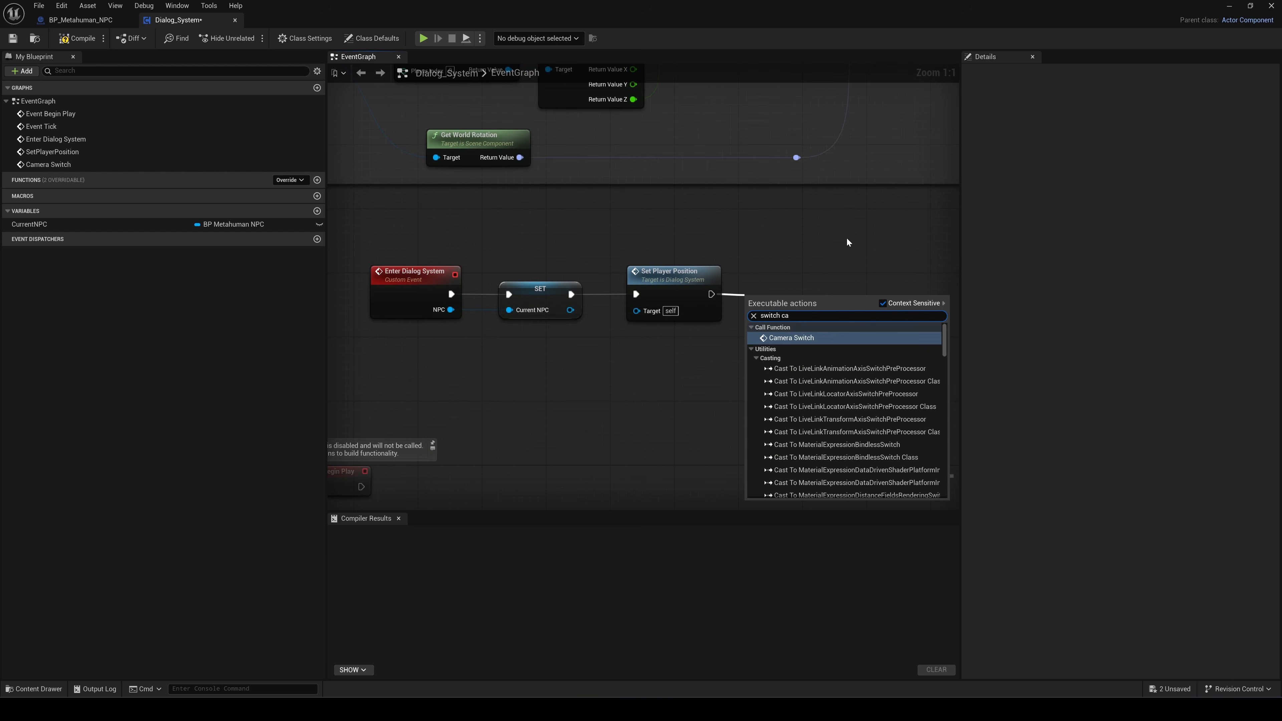
left_click(794, 338)
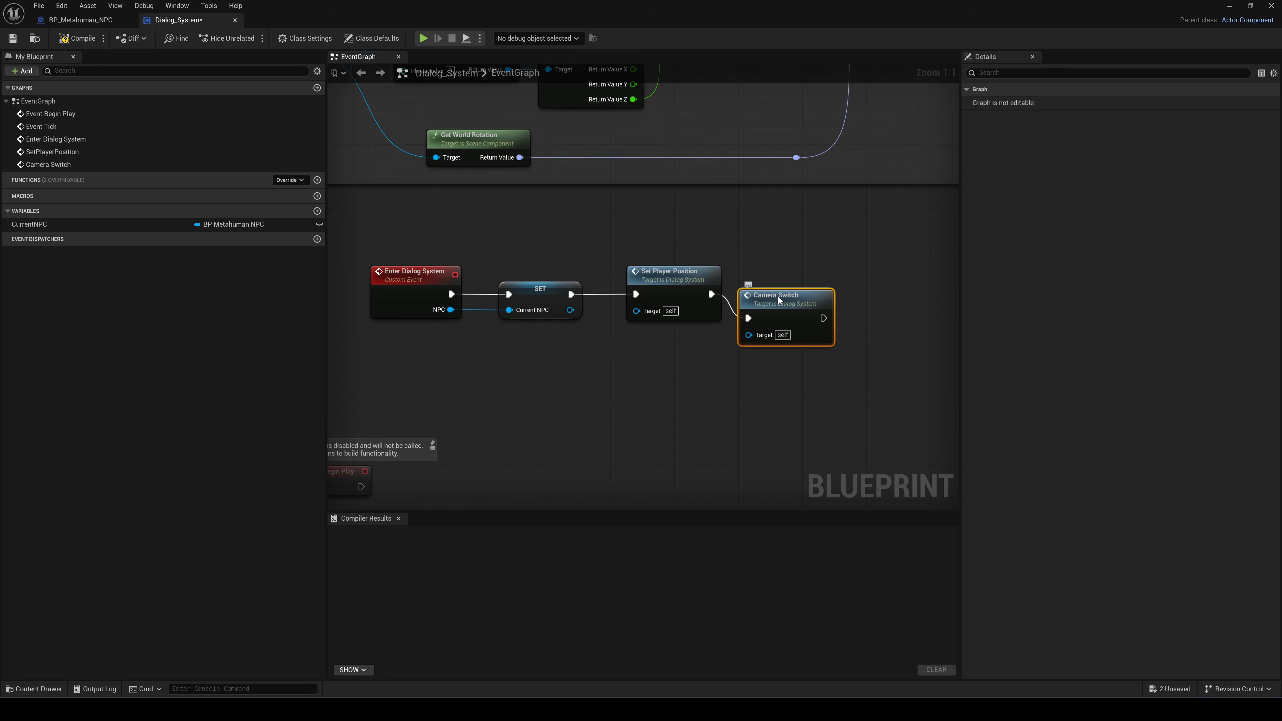
left_click_drag(779, 296, 801, 271)
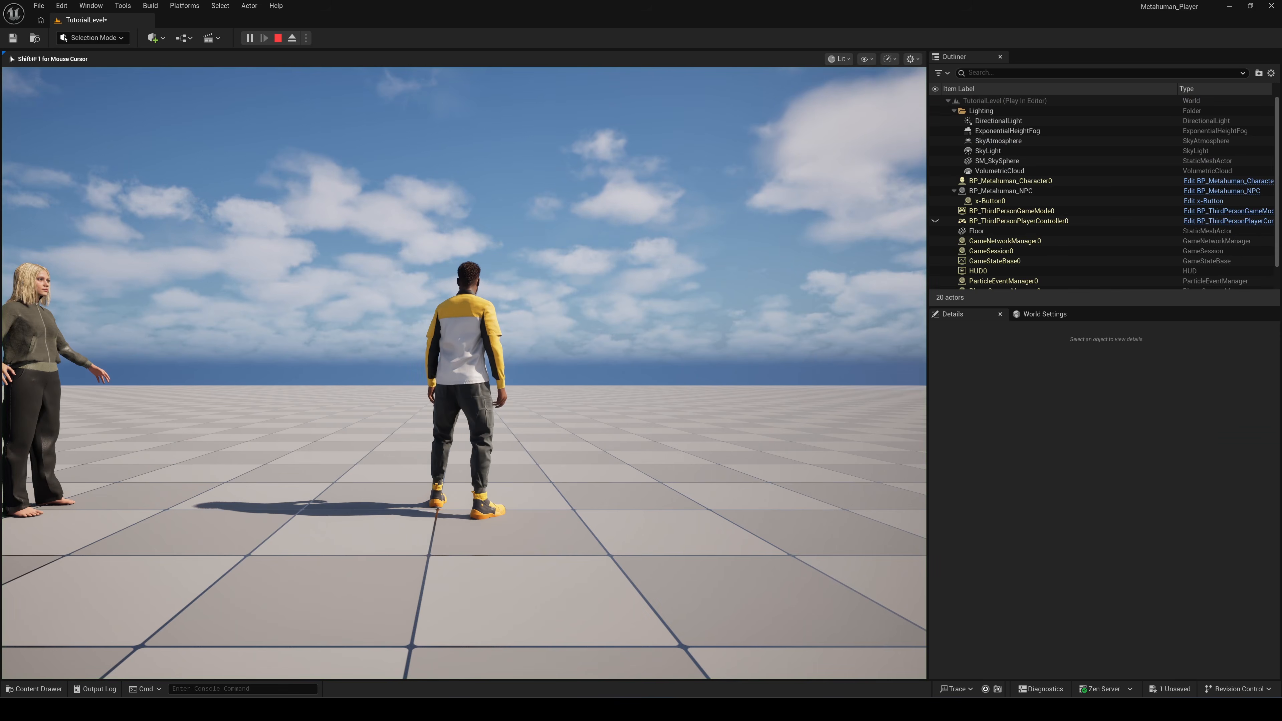
- Play-test the camera switch by walking the player up to the NPC and starting the dialogue
key("w")
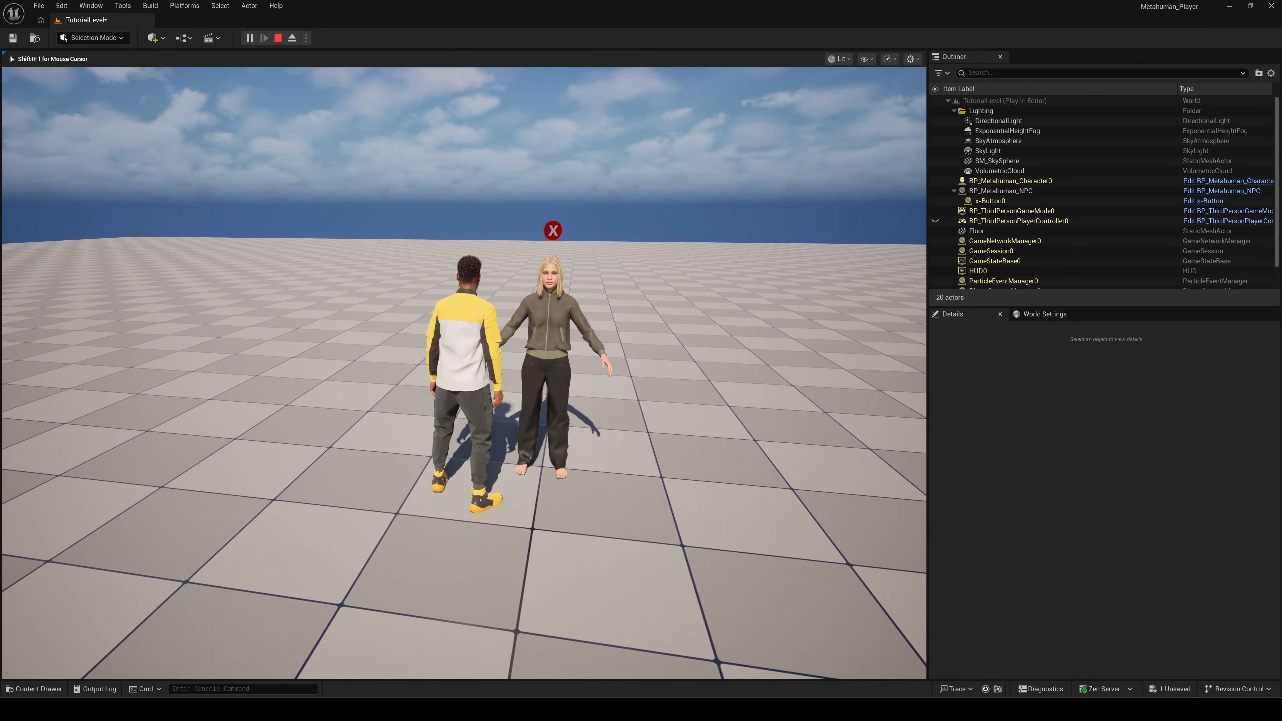
key("x")
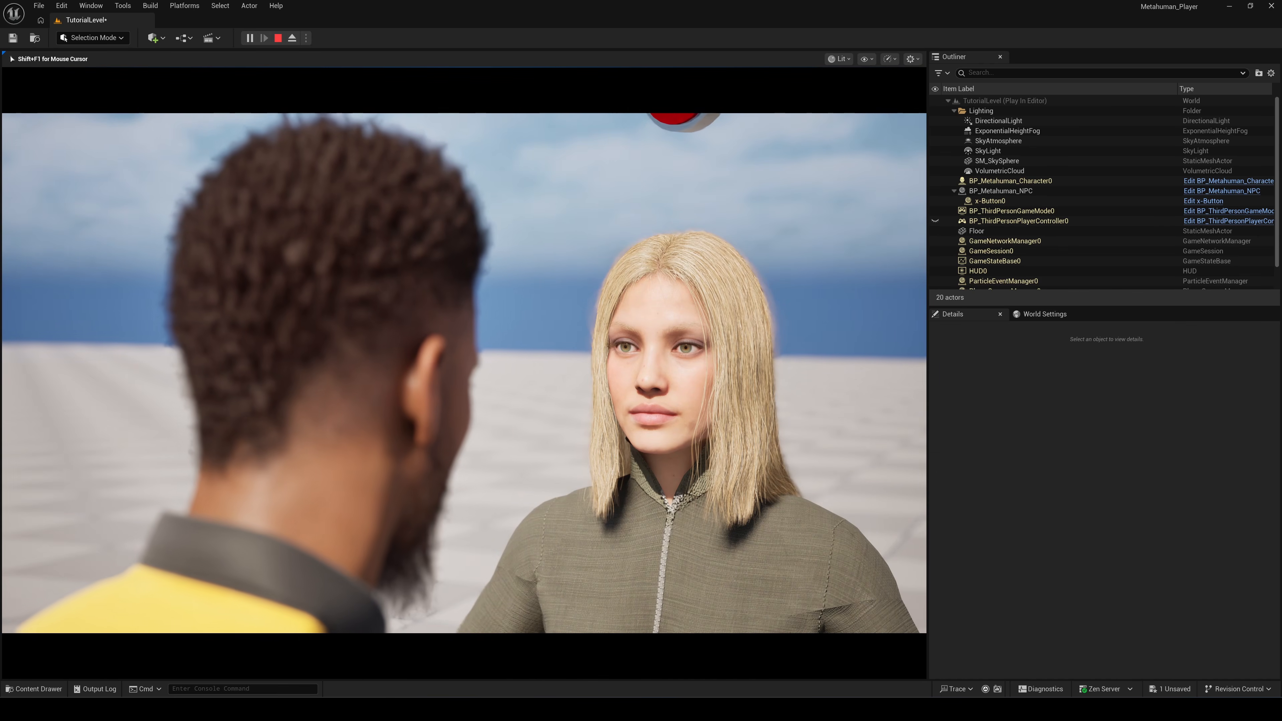